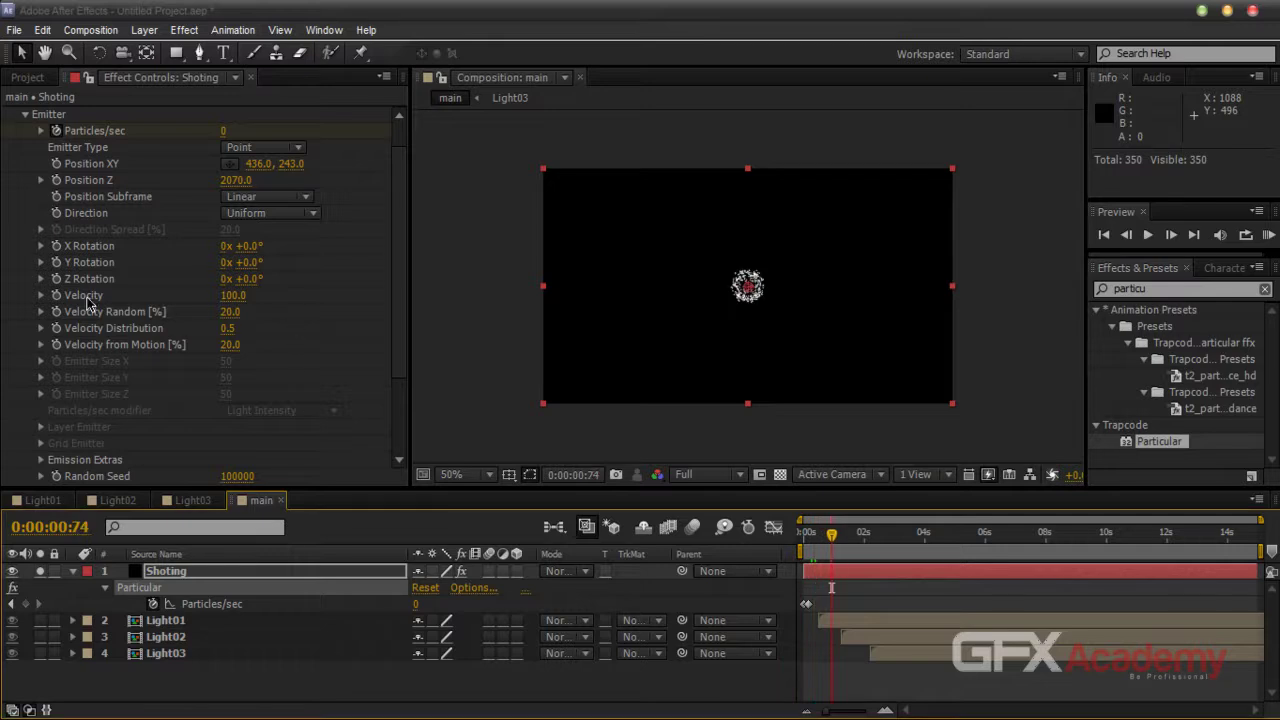
# Set the Particular emitter's Velocity to 600 and preview the animation from the start of the composition
pyautogui.click(229, 300)
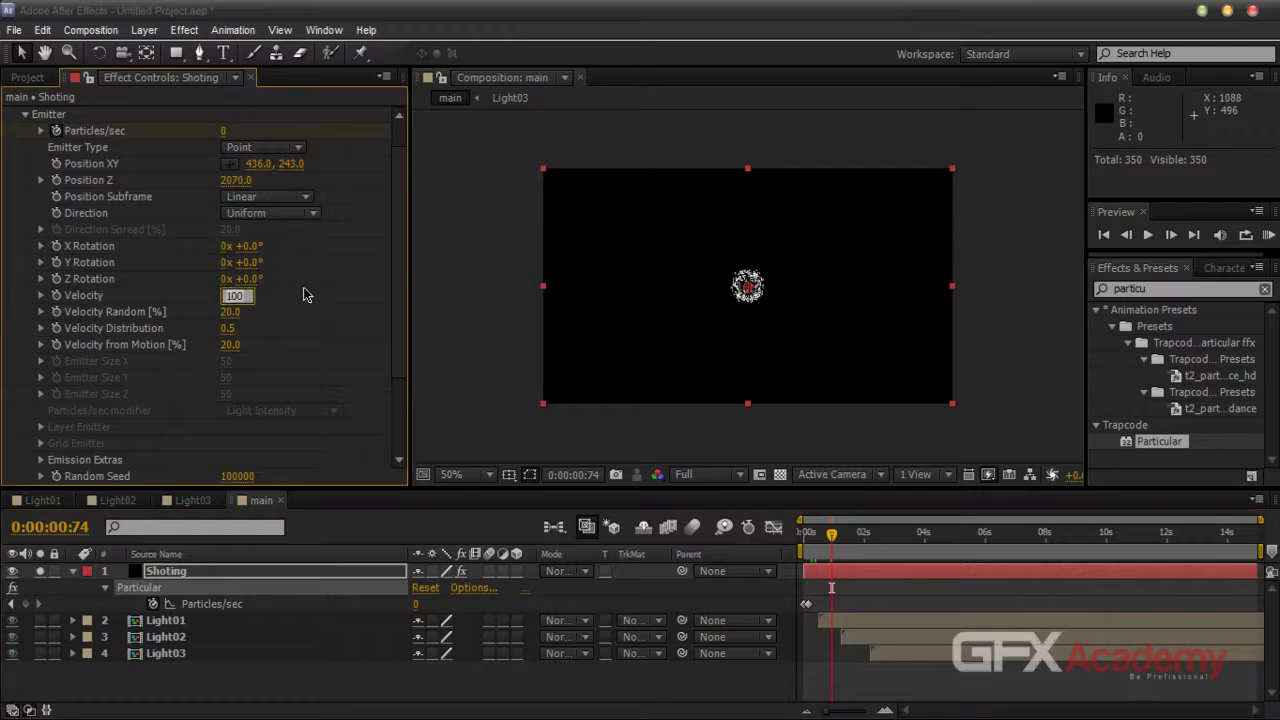
pyautogui.write('600')
pyautogui.press('Return')
pyautogui.moveTo(838, 536); pyautogui.dragTo(788, 552)
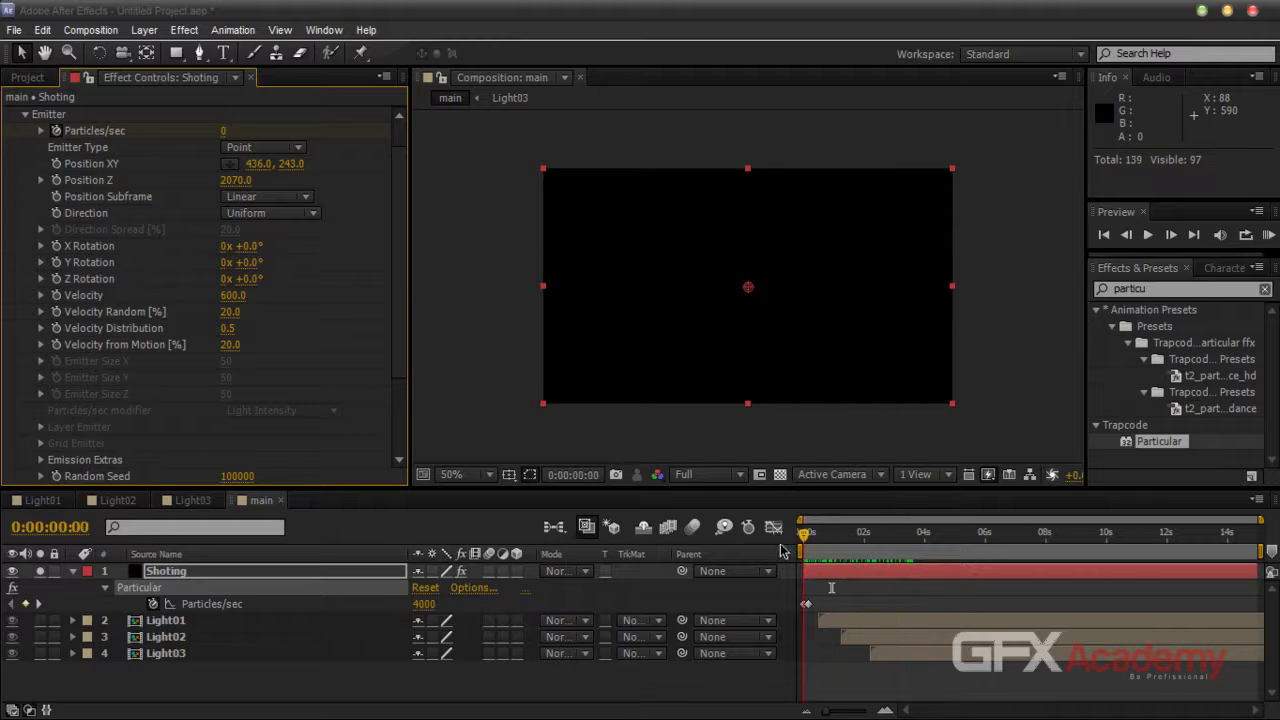
pyautogui.press('KP_0')
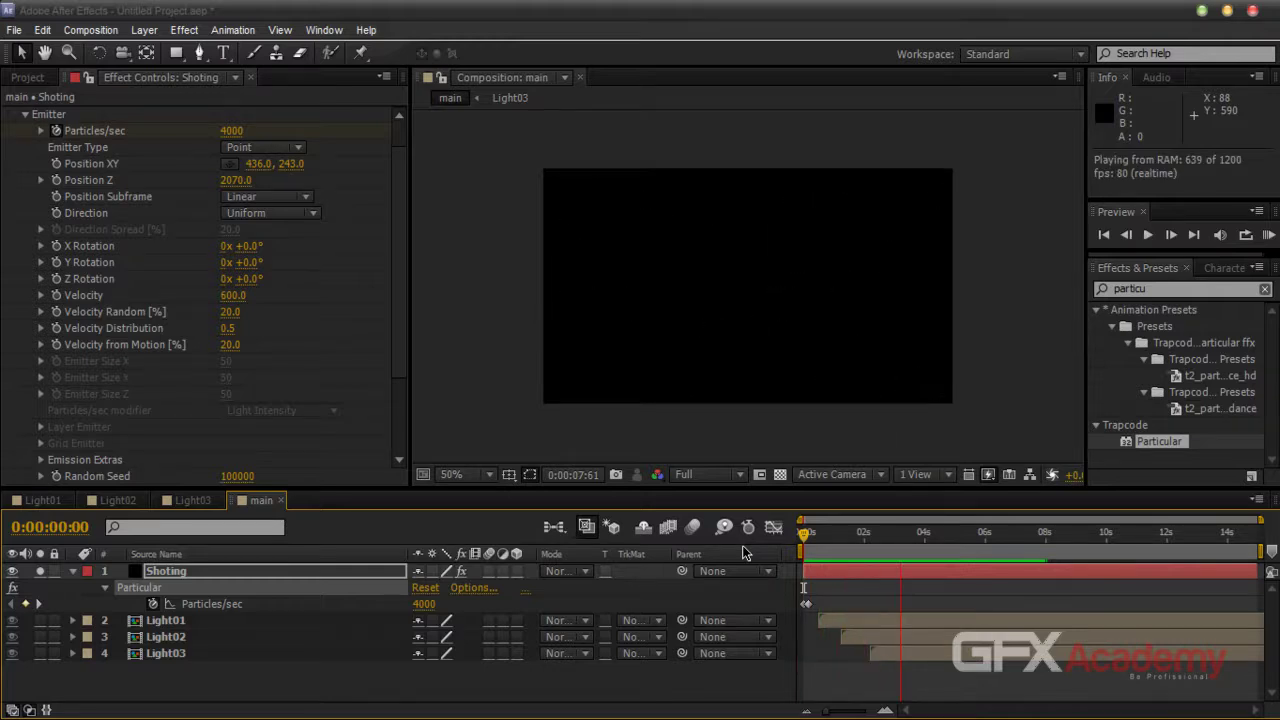
pyautogui.press('space')
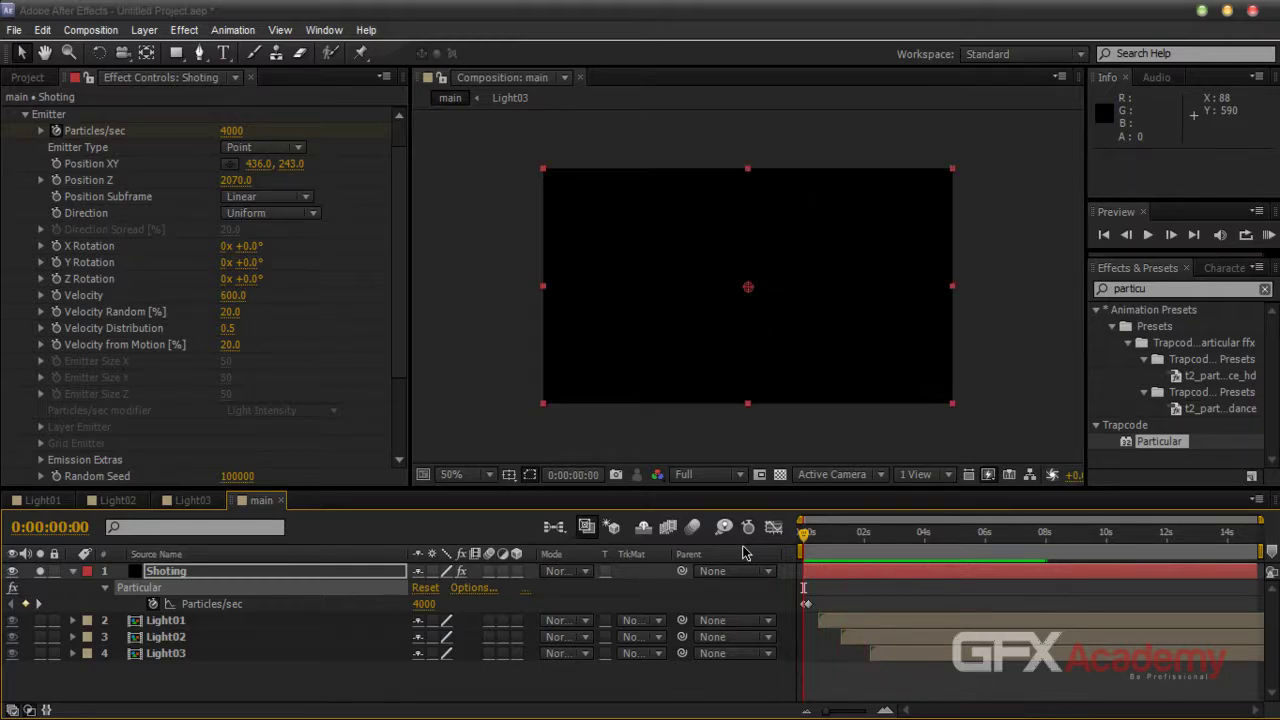
pyautogui.press('space')
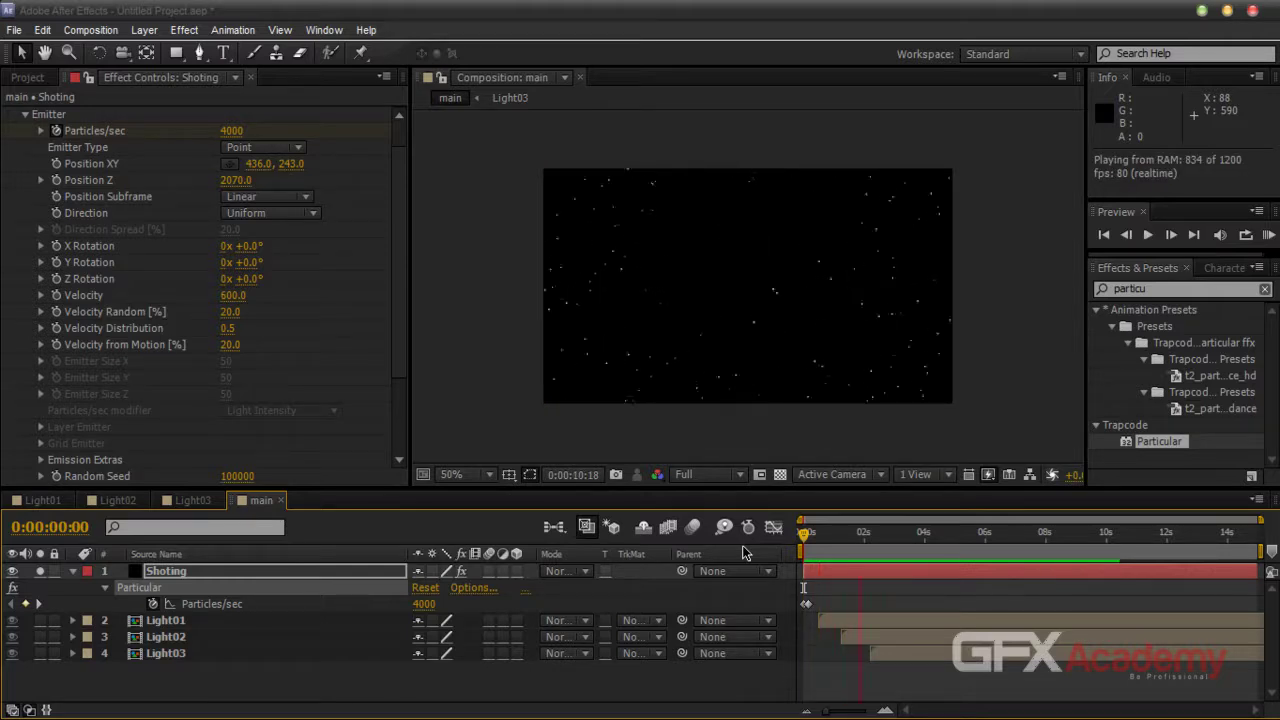
pyautogui.press('space')
# Set the emitter's Velocity to 1200 and preview the particle burst
pyautogui.click(232, 295)
pyautogui.write('1200')
pyautogui.press('Return')
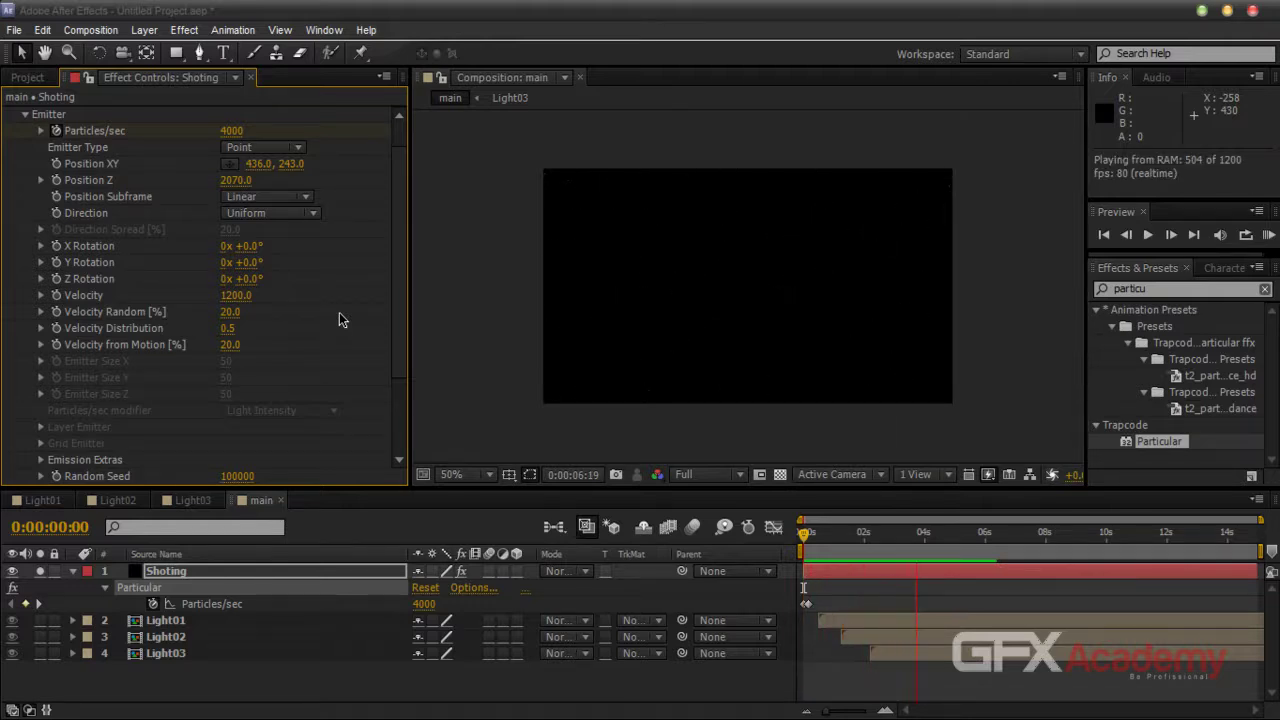
pyautogui.press('space')
# Set the first Particles/sec keyframe of the Shoting layer to 8000 and preview the burst
pyautogui.click(425, 604)
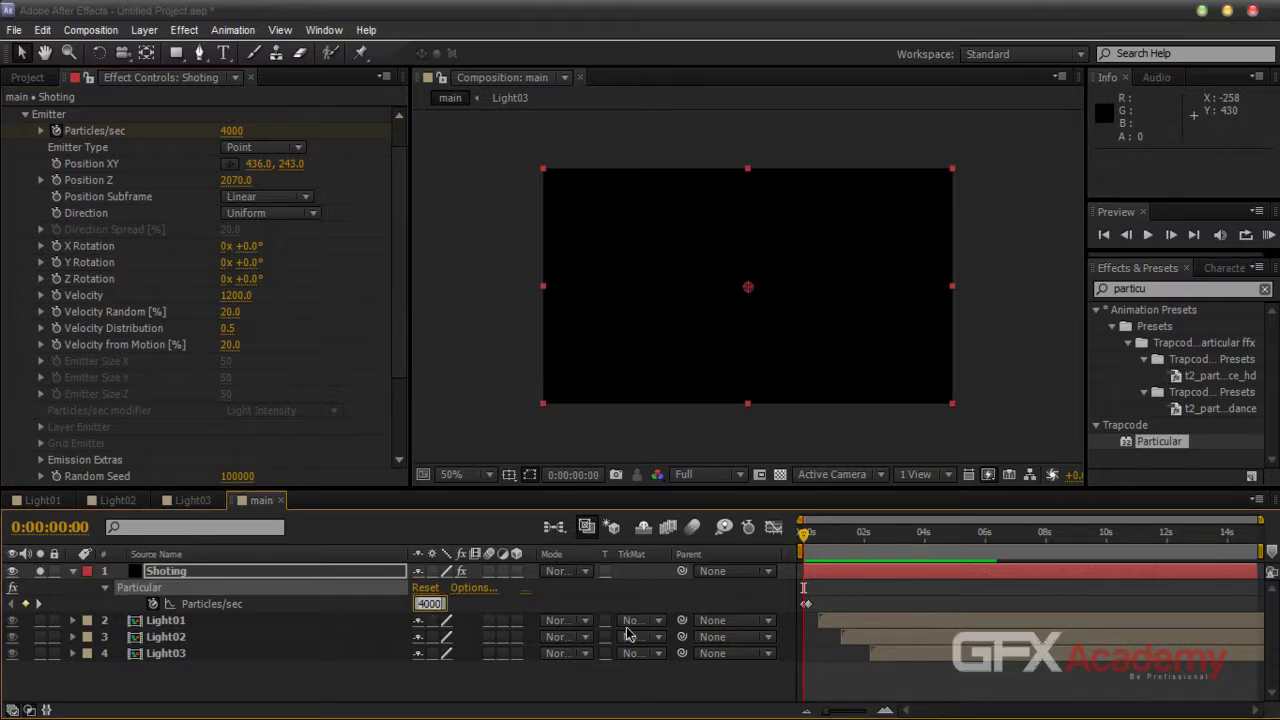
pyautogui.write('8')
pyautogui.press('Return')
pyautogui.press('KP_0')
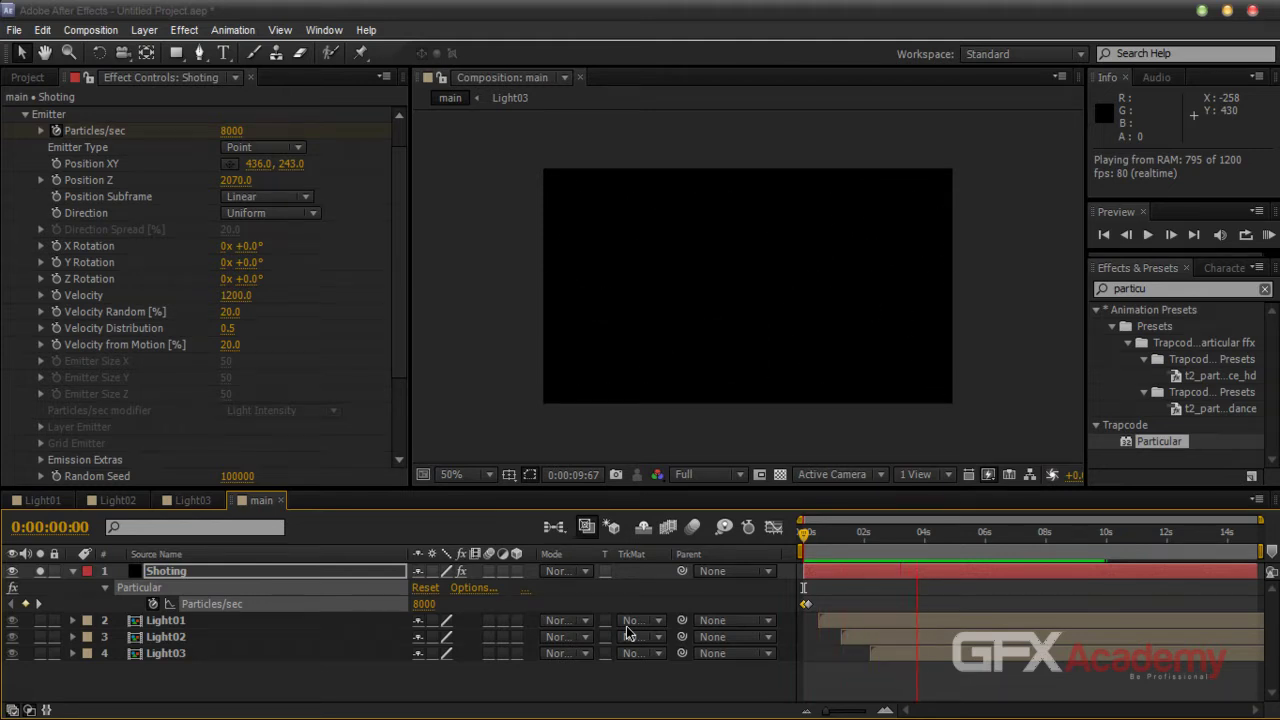
pyautogui.press('space')
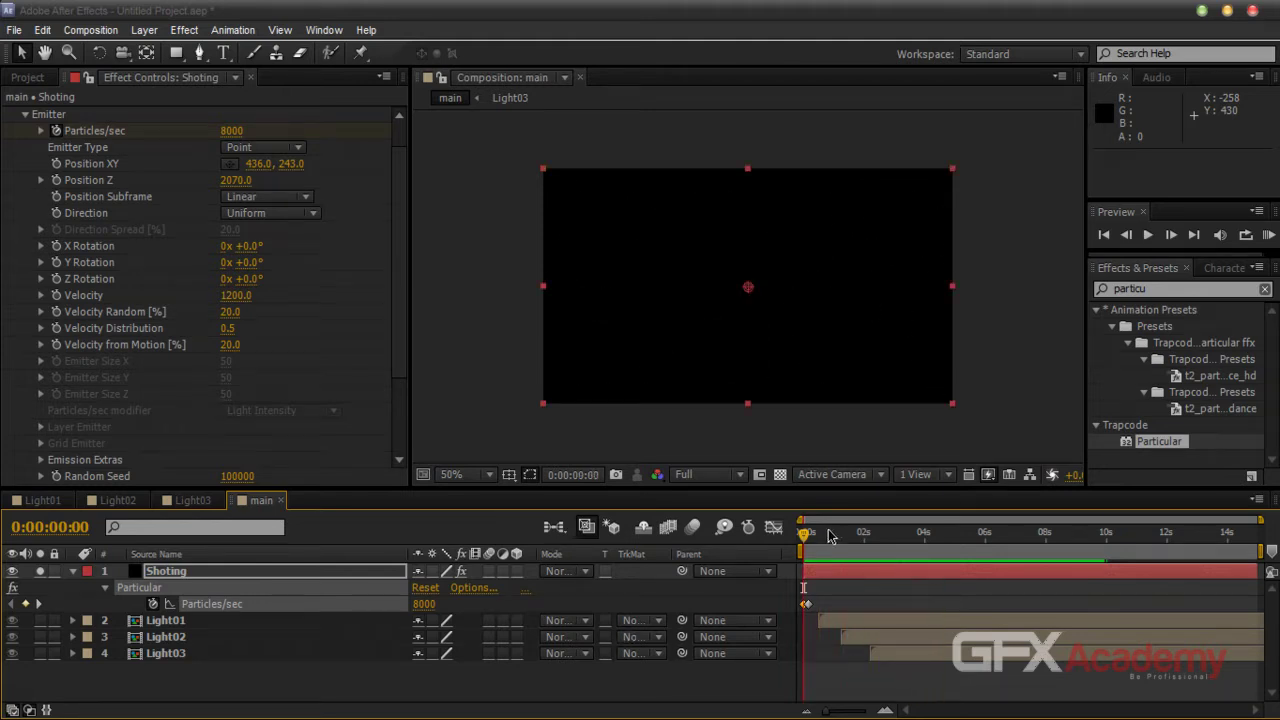
# Move the second Particles/sec keyframe to the start of the Light01 layer and check the burst at 0:00:00:42
pyautogui.moveTo(805, 540); pyautogui.dragTo(810, 540)
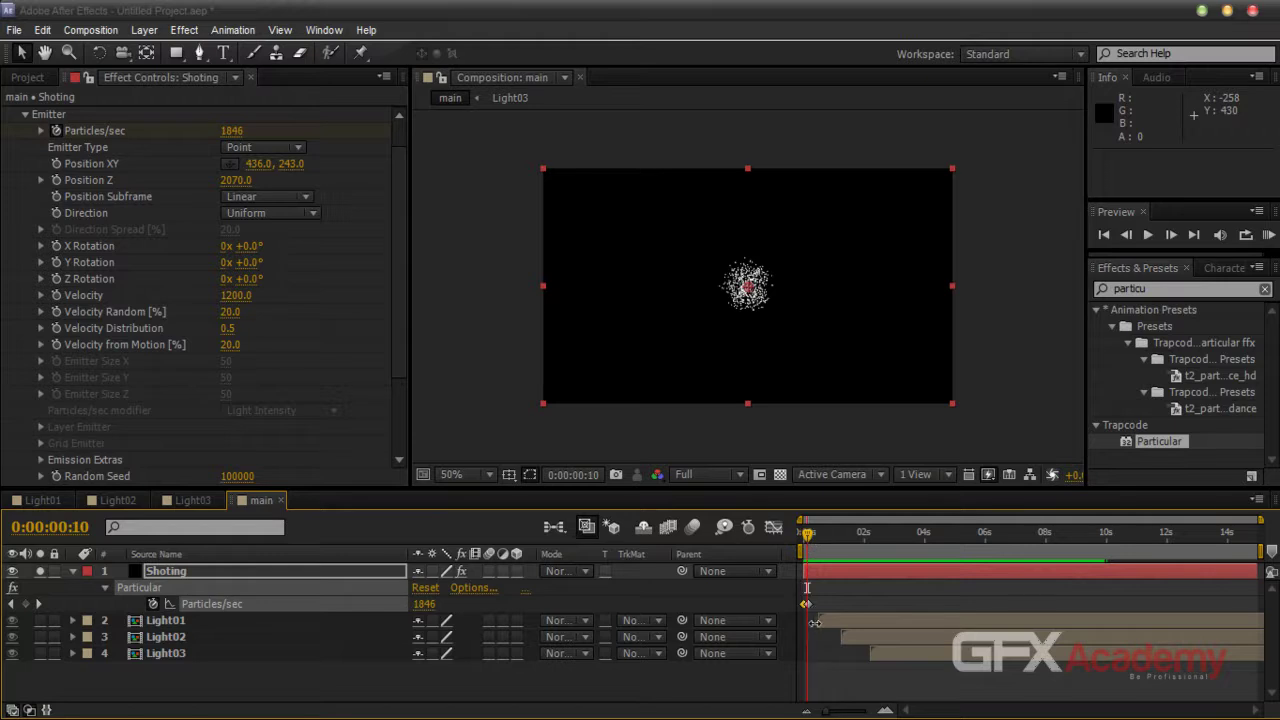
pyautogui.moveTo(810, 610); pyautogui.dragTo(819, 610)
pyautogui.moveTo(809, 537)
pyautogui.mouseDown()
pyautogui.moveTo(848, 542)
pyautogui.moveTo(793, 557)
pyautogui.moveTo(820, 560)
pyautogui.mouseUp()
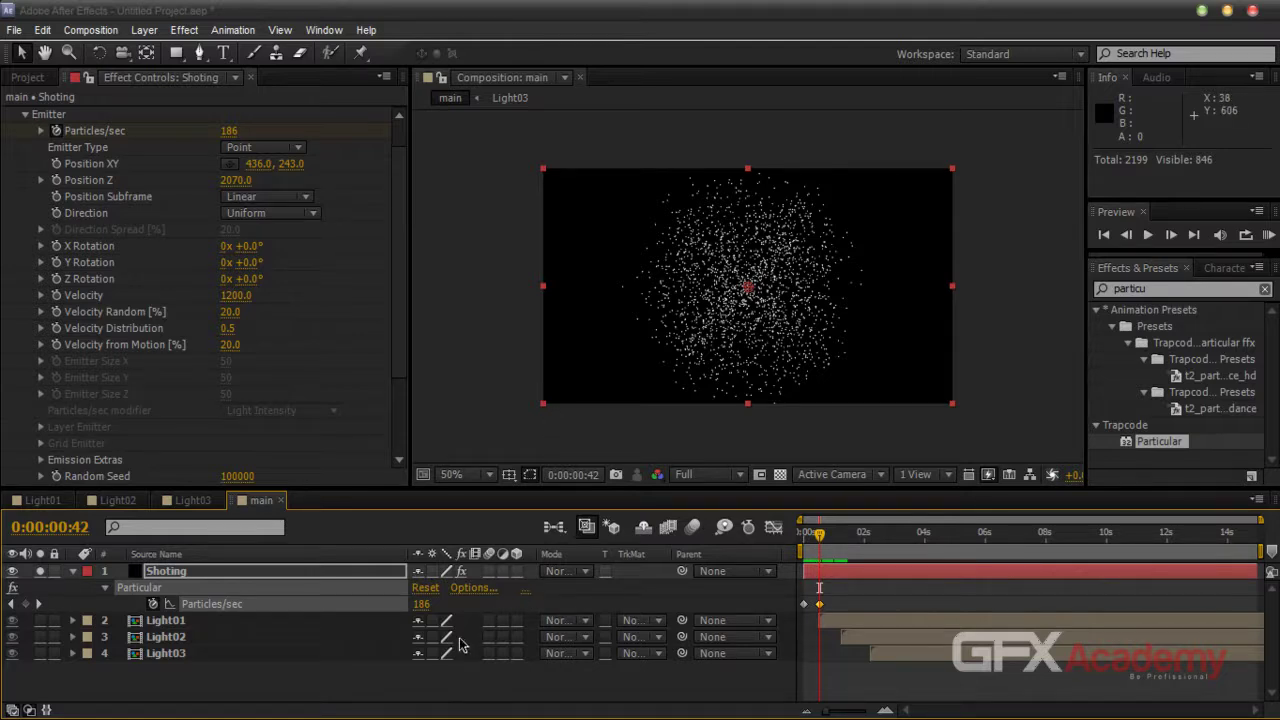
# Enable motion blur for the Shoting layer and the composition, and preview the animation from the start
pyautogui.click(489, 571)
pyautogui.click(691, 531)
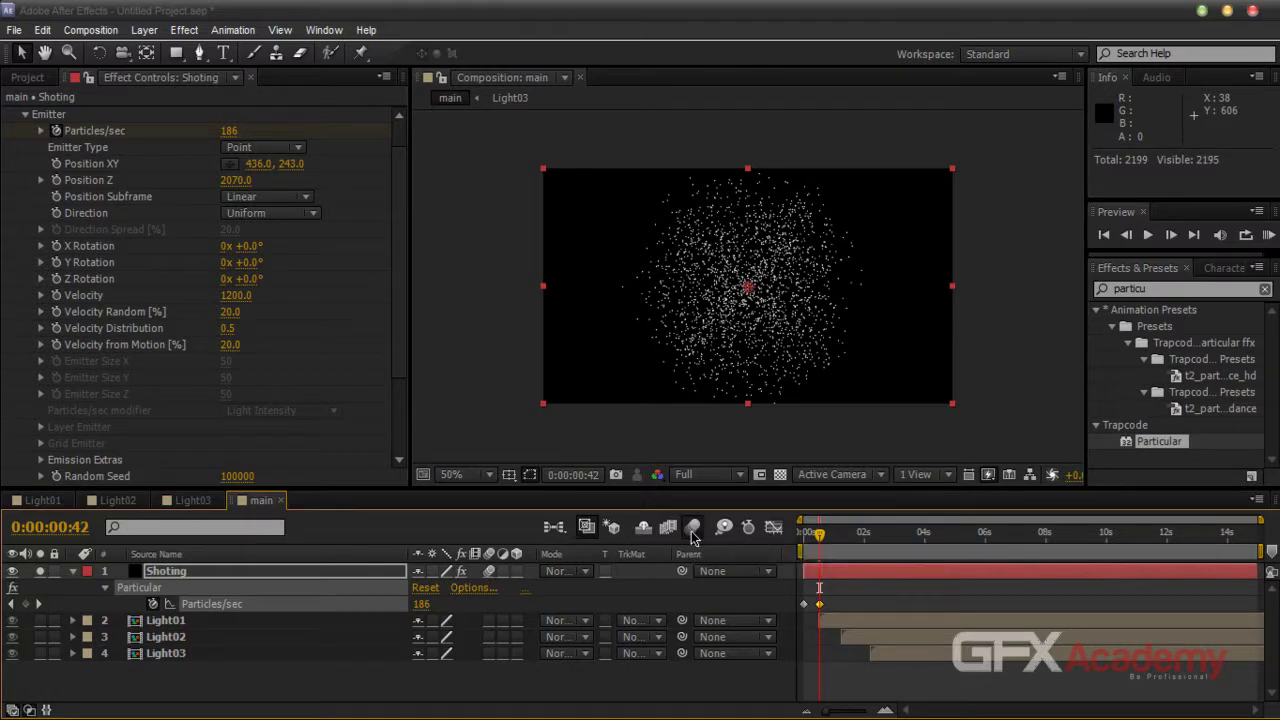
pyautogui.click(677, 437)
pyautogui.moveTo(819, 533); pyautogui.dragTo(778, 538)
pyautogui.press('KP_0')
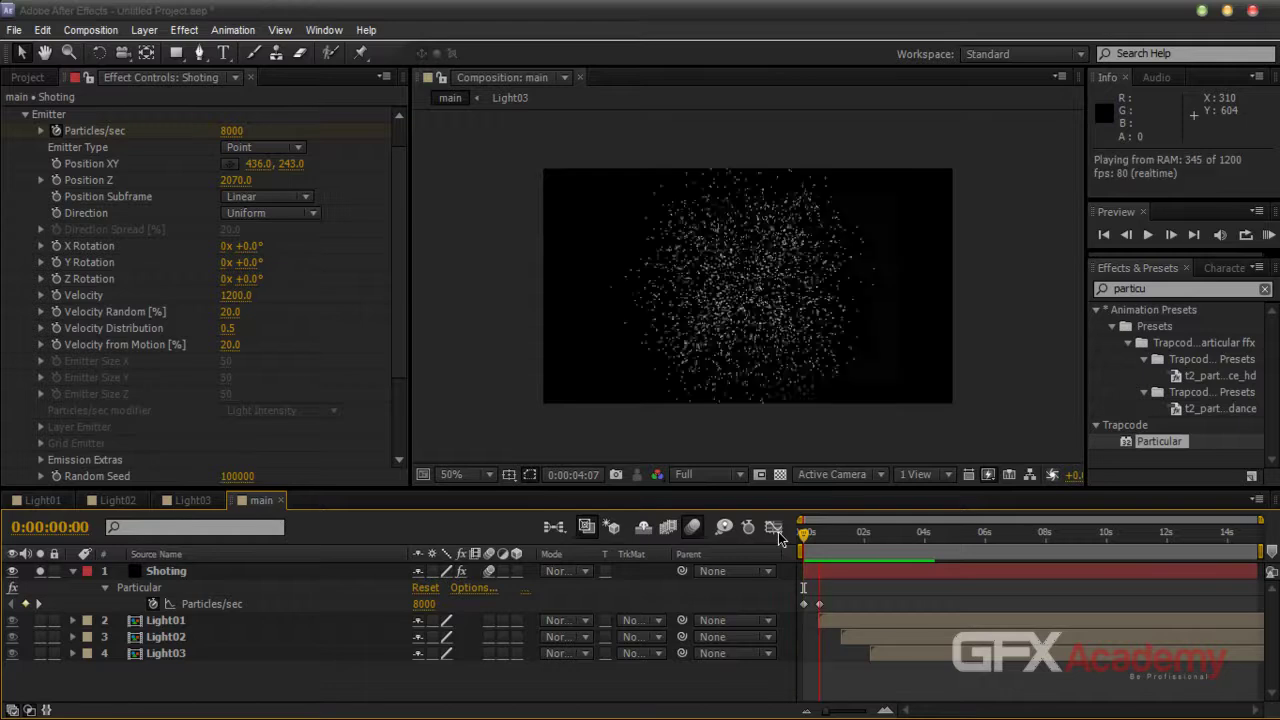
pyautogui.press('space')
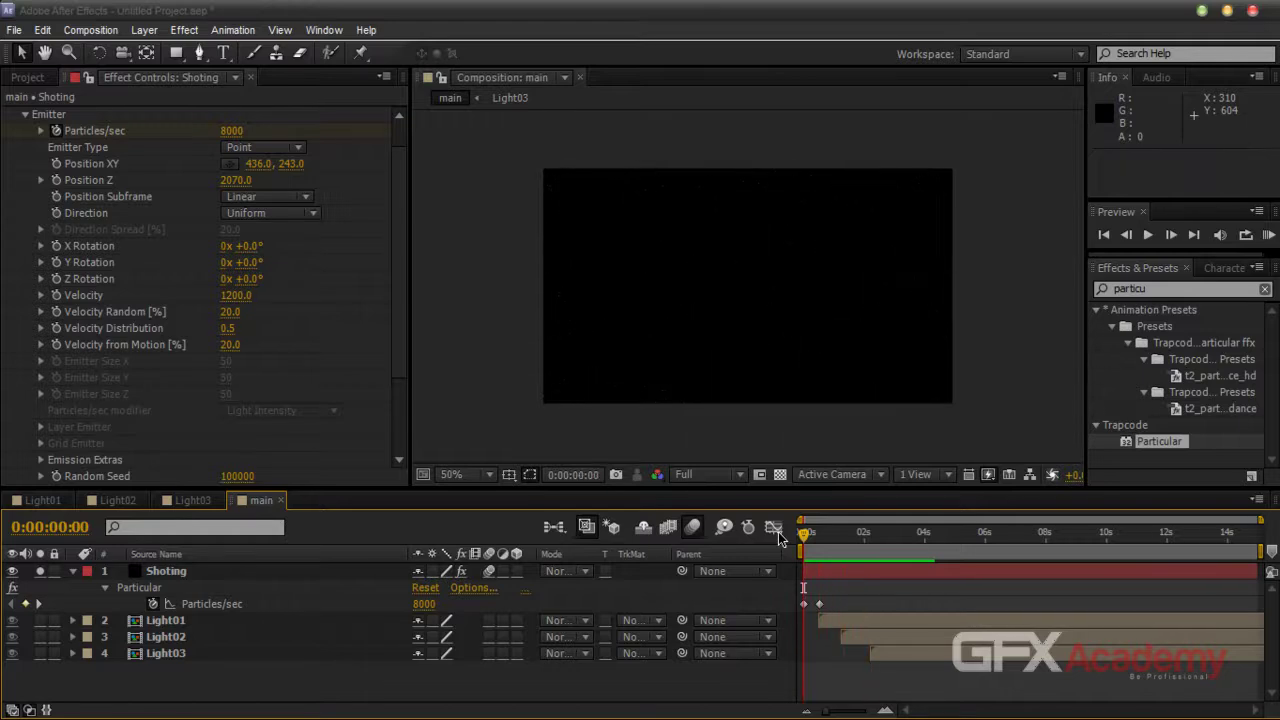
# Set the emitter's Velocity to 3000 and preview the particle burst
pyautogui.click(237, 295)
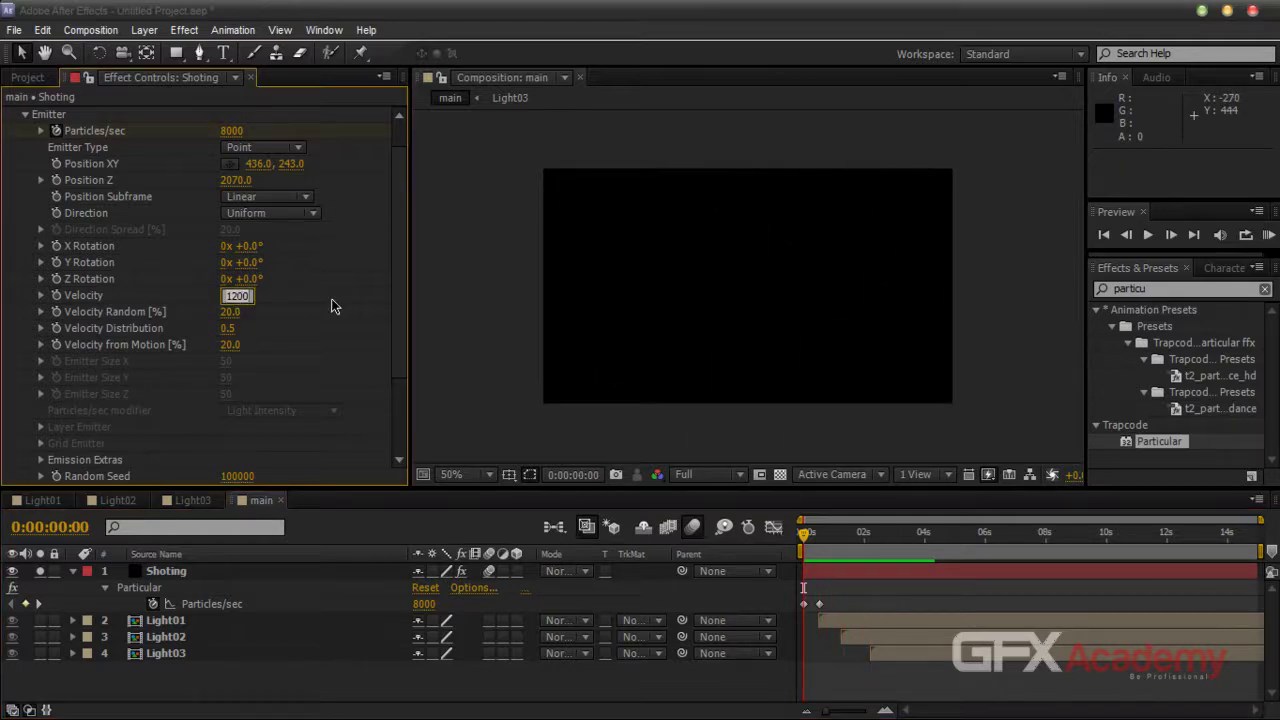
pyautogui.write('5')
pyautogui.press('Return')
pyautogui.press('KP_0')
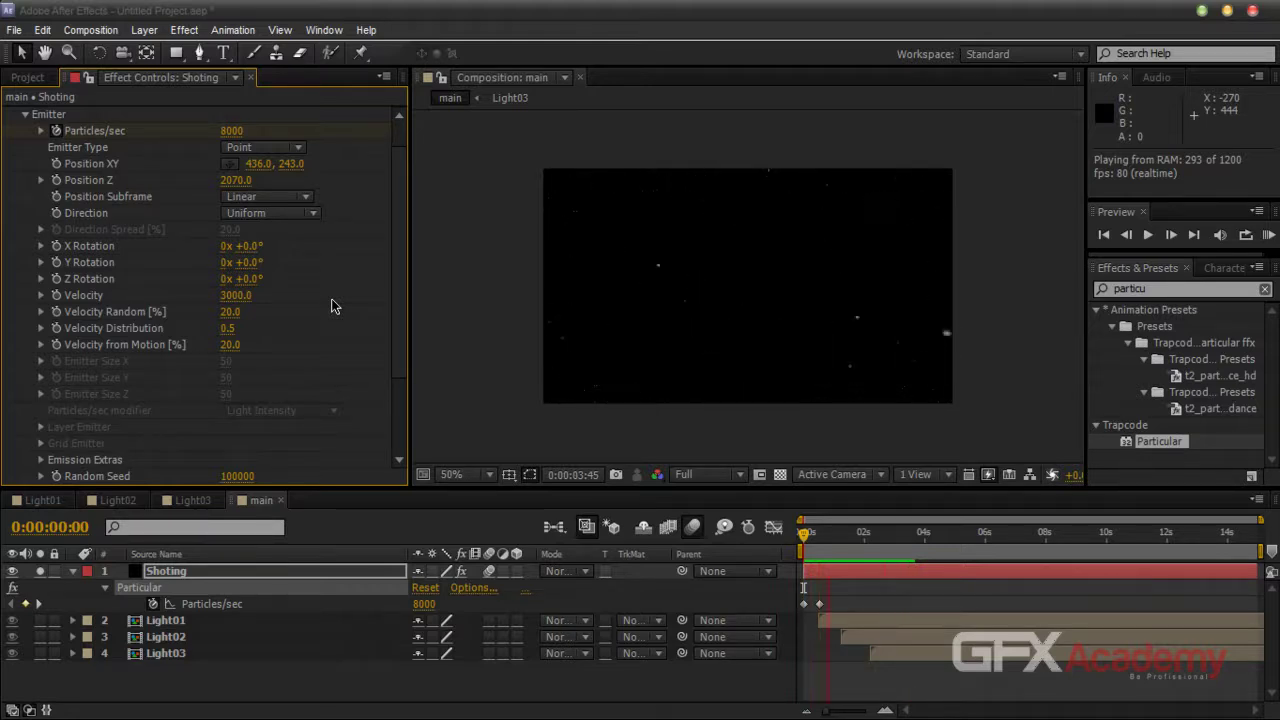
pyautogui.press('space')
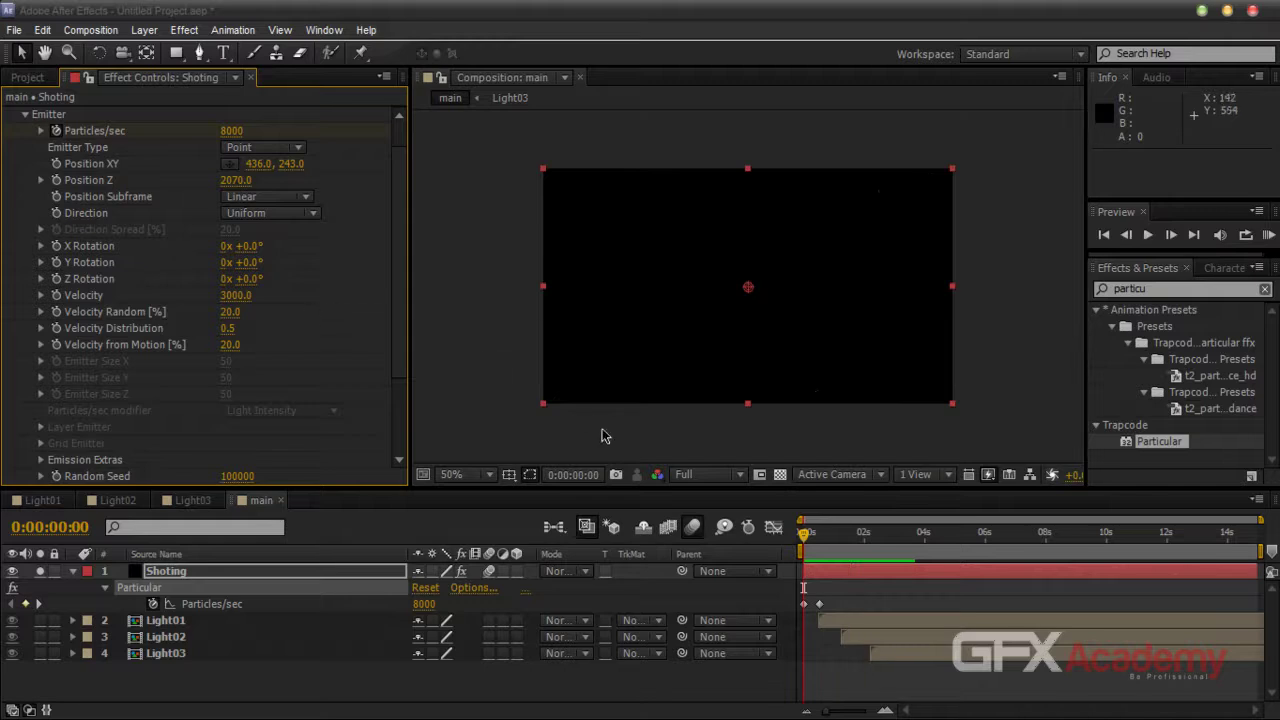
# Change the Emitter Type to Sphere and check the particles in the burst's early frames
pyautogui.moveTo(804, 540); pyautogui.dragTo(810, 538)
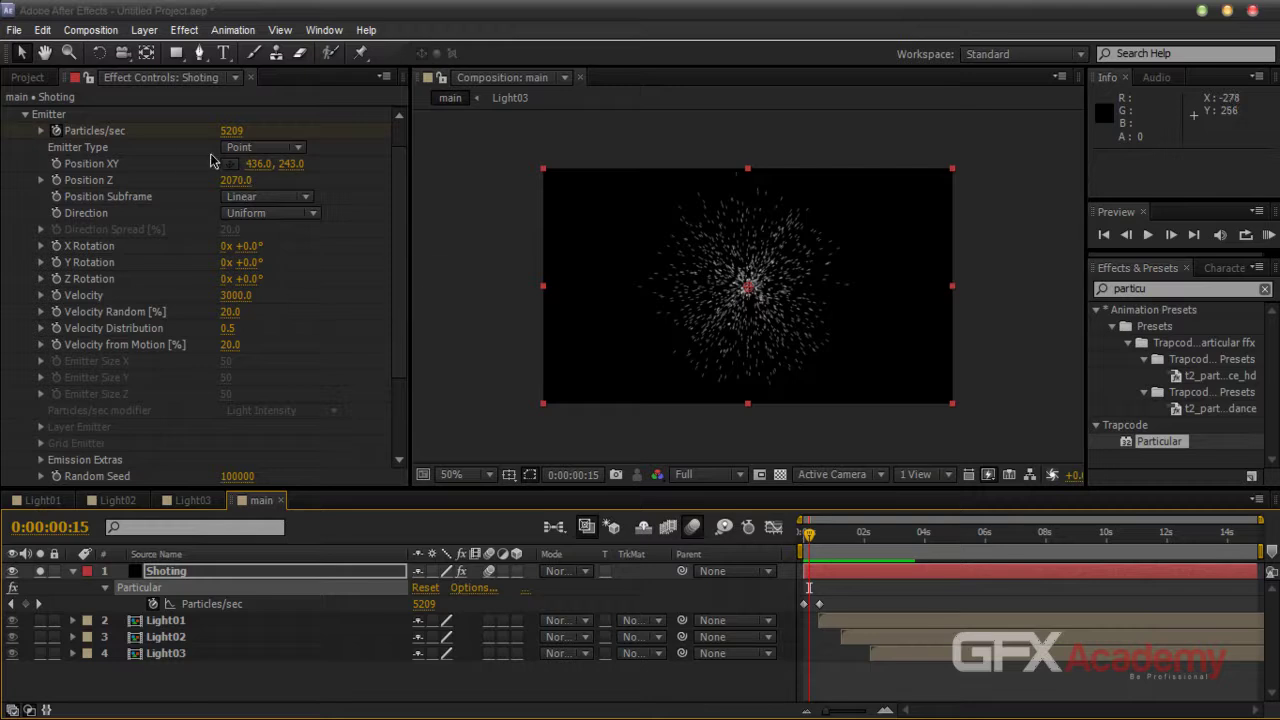
pyautogui.click(272, 149)
pyautogui.click(282, 211)
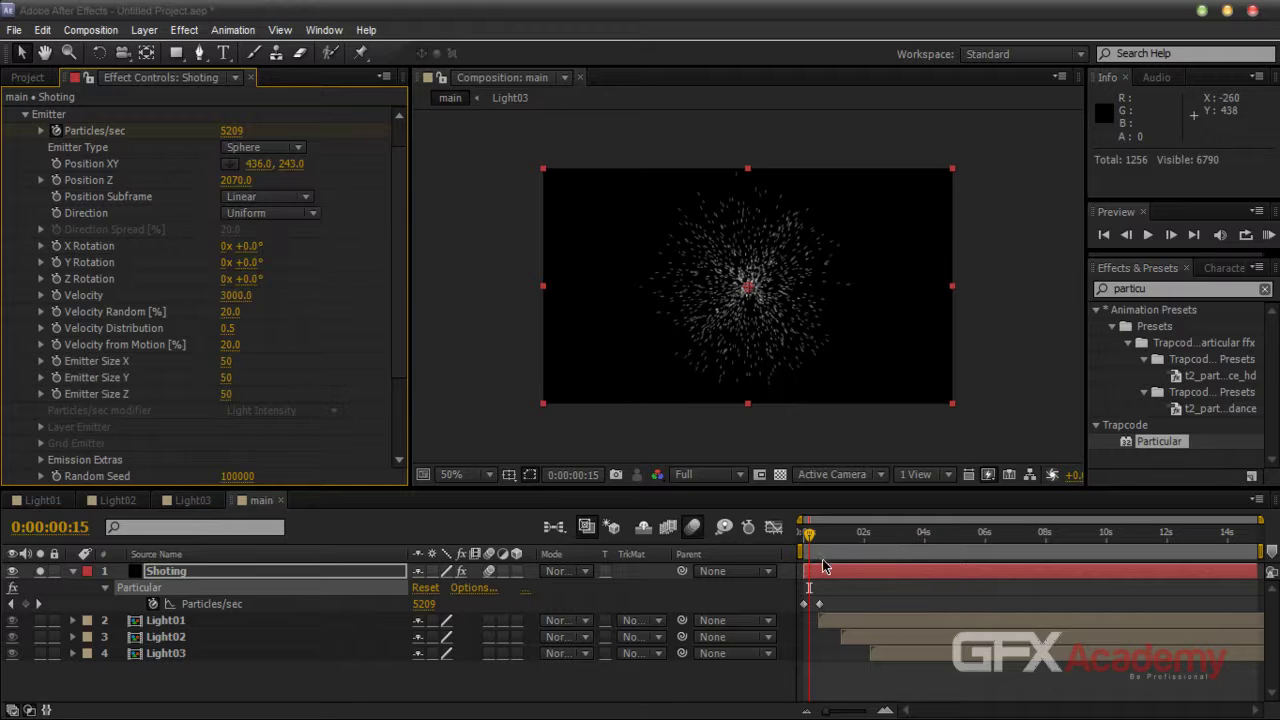
pyautogui.moveTo(810, 536)
pyautogui.mouseDown()
pyautogui.moveTo(828, 539)
pyautogui.moveTo(804, 538)
pyautogui.moveTo(822, 540)
pyautogui.moveTo(800, 550)
pyautogui.moveTo(826, 550)
pyautogui.moveTo(811, 551)
pyautogui.mouseUp()
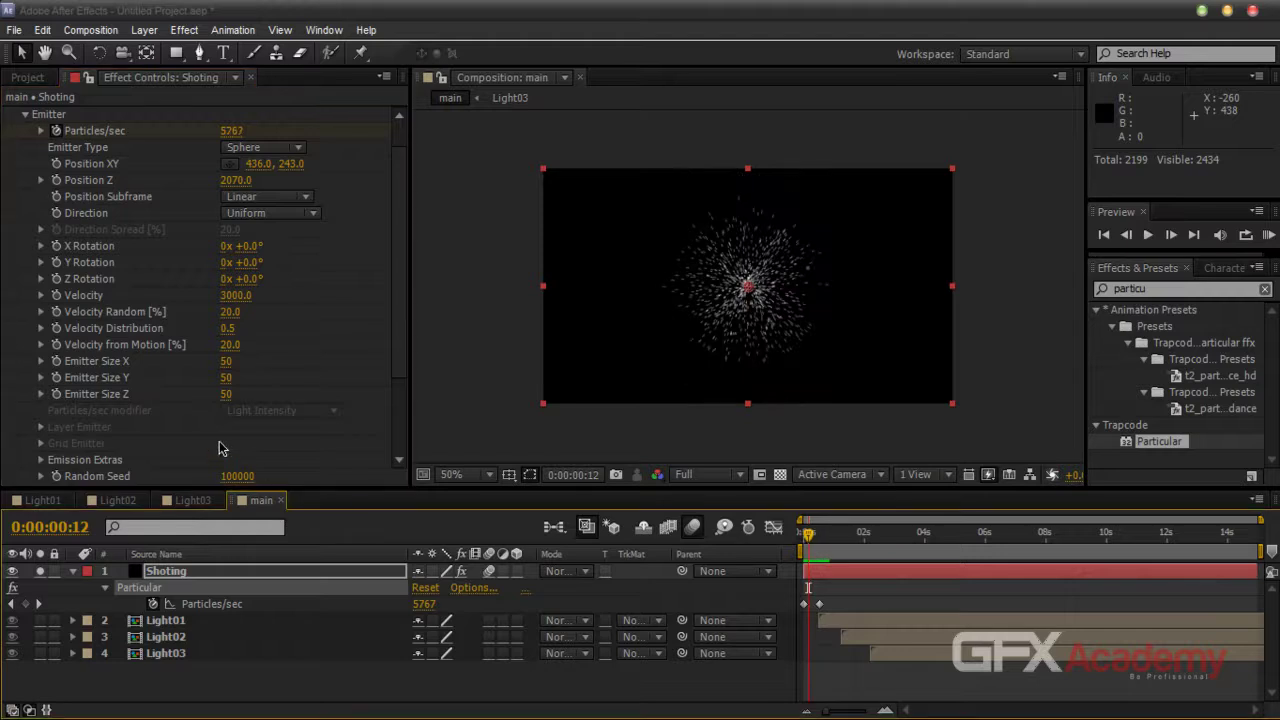
# Set Velocity Random to 0 and check the particle spread up to 0:00:00:37
pyautogui.click(230, 311)
pyautogui.write('0')
pyautogui.press('Return')
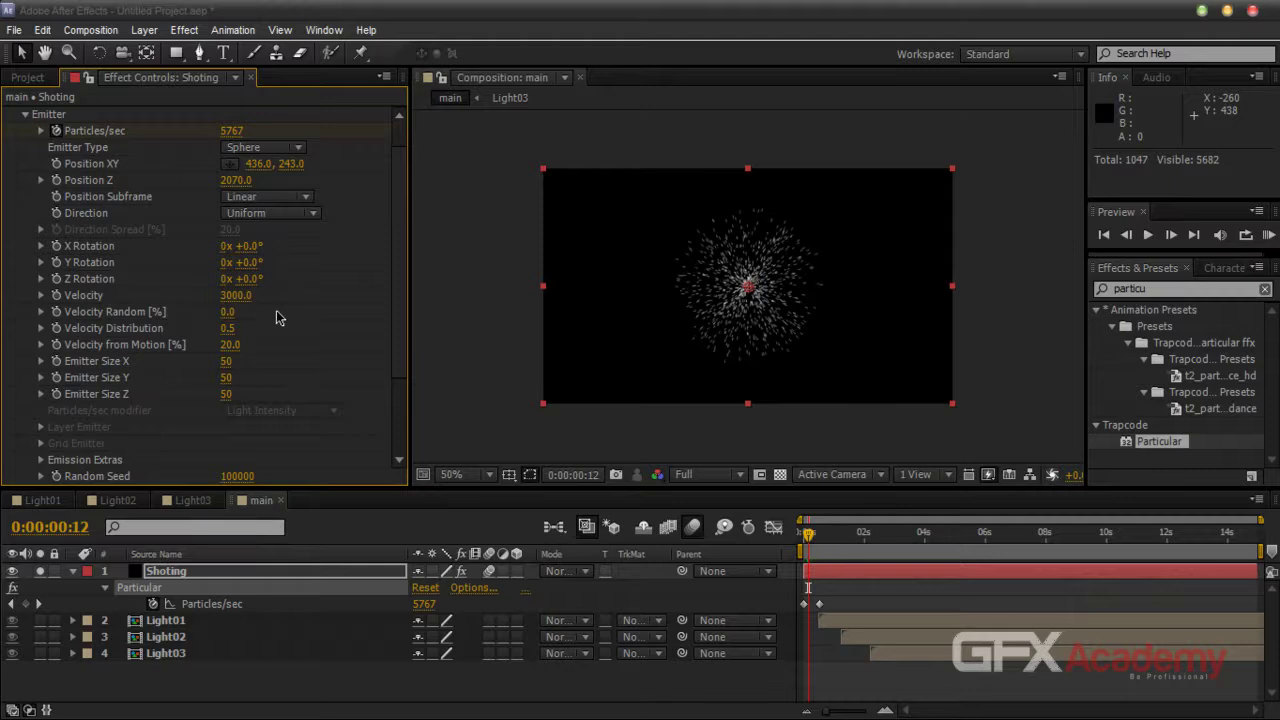
pyautogui.moveTo(808, 540); pyautogui.dragTo(818, 540)
# Set the particle Life to 1 second and check the burst around 0:00:00:15
pyautogui.scroll(-5, 399, 342)
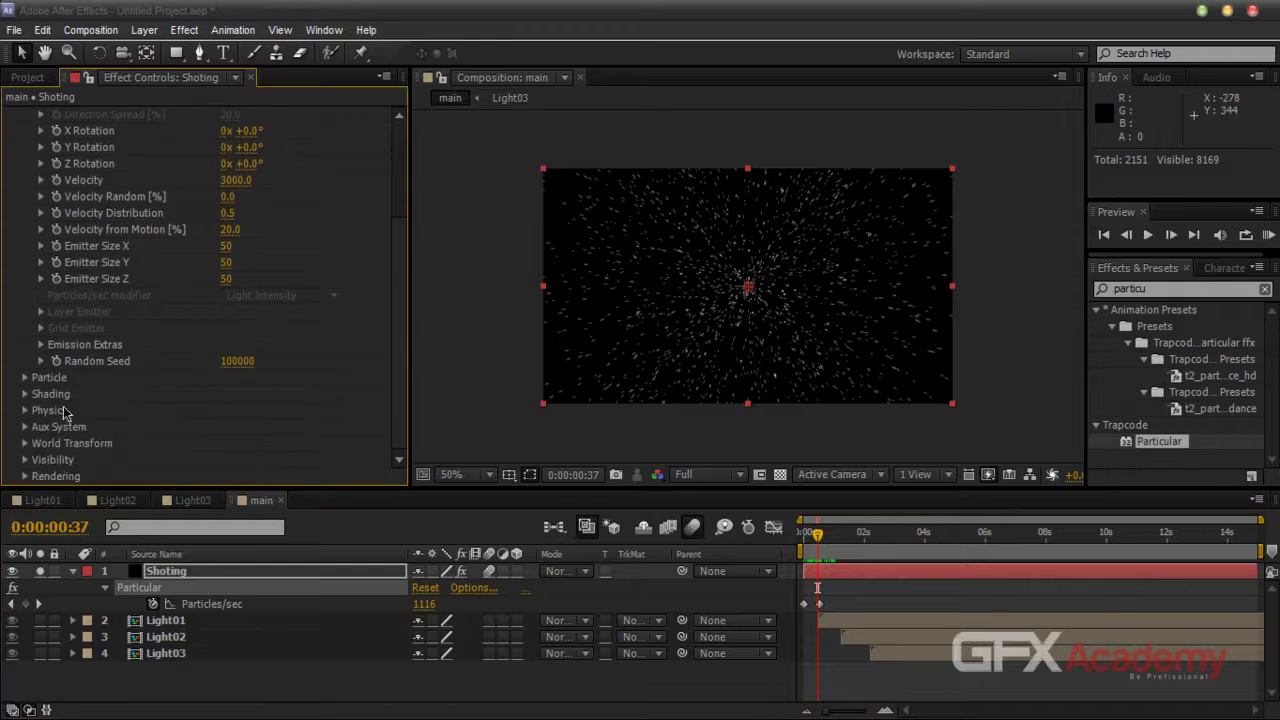
pyautogui.click(25, 382)
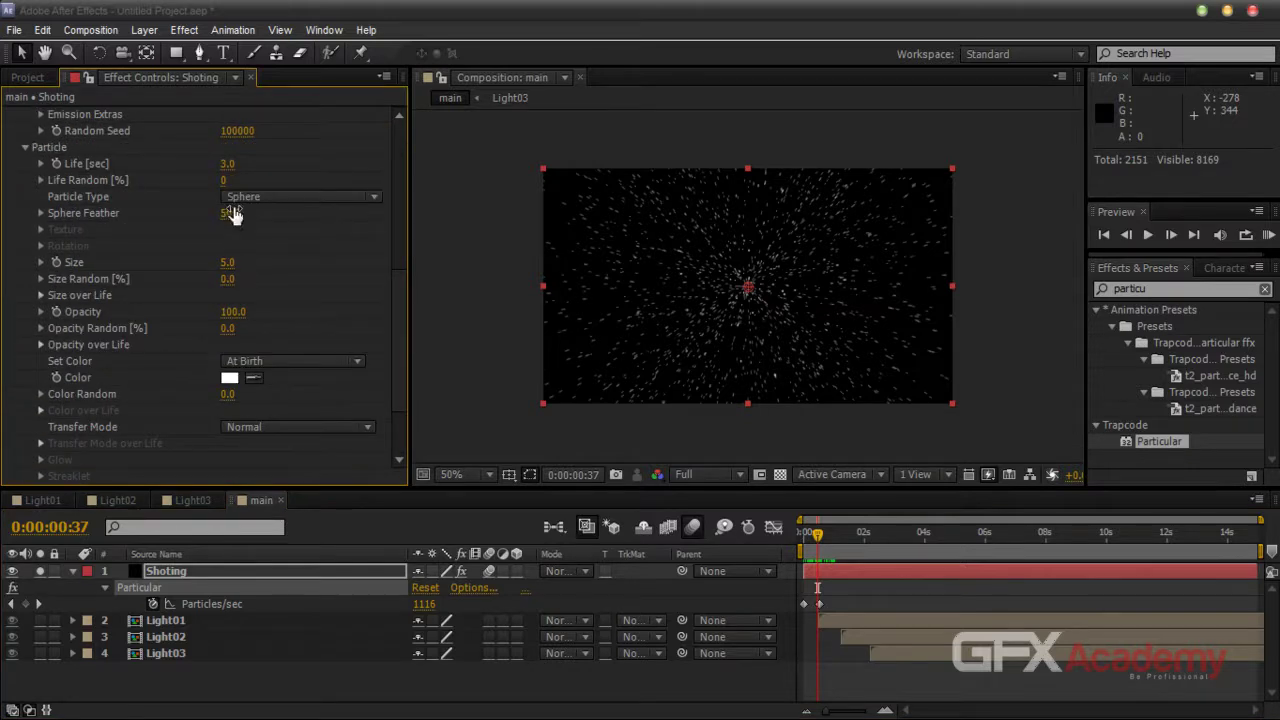
pyautogui.click(228, 164)
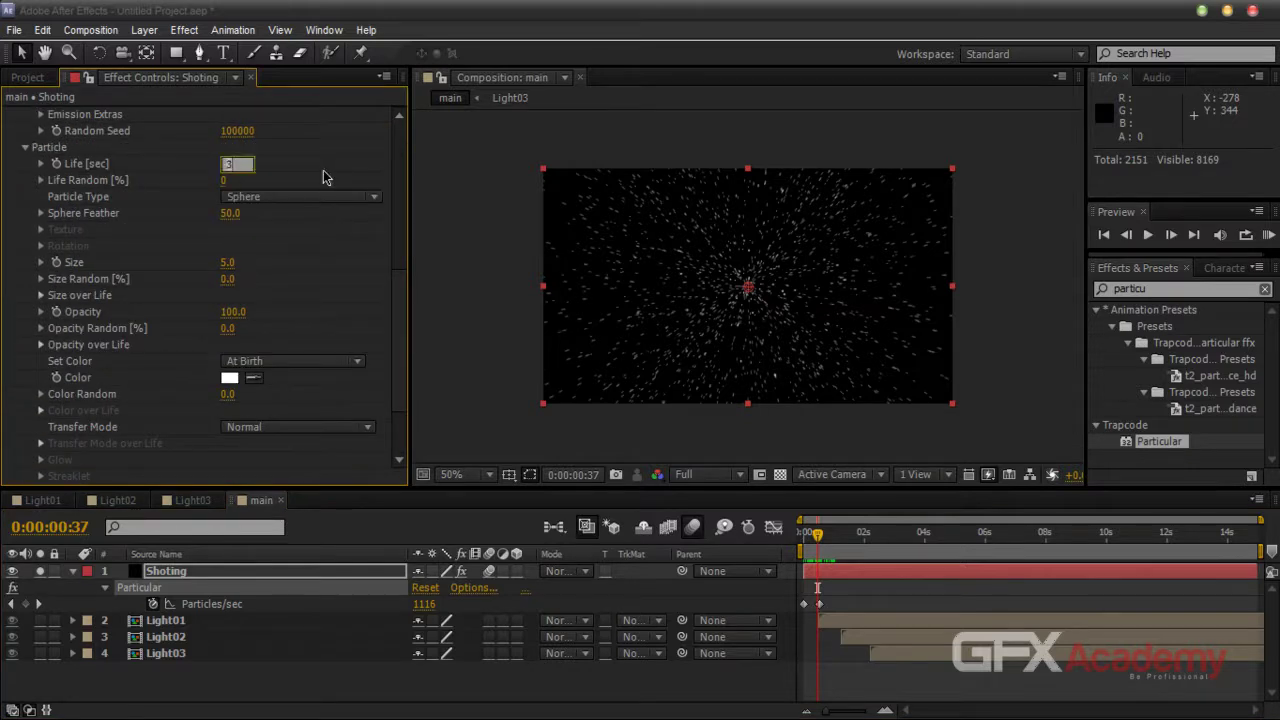
pyautogui.write('1')
pyautogui.press('Return')
pyautogui.moveTo(817, 535)
pyautogui.mouseDown()
pyautogui.moveTo(795, 543)
pyautogui.moveTo(851, 538)
pyautogui.moveTo(806, 546)
pyautogui.mouseUp()
pyautogui.press('space')
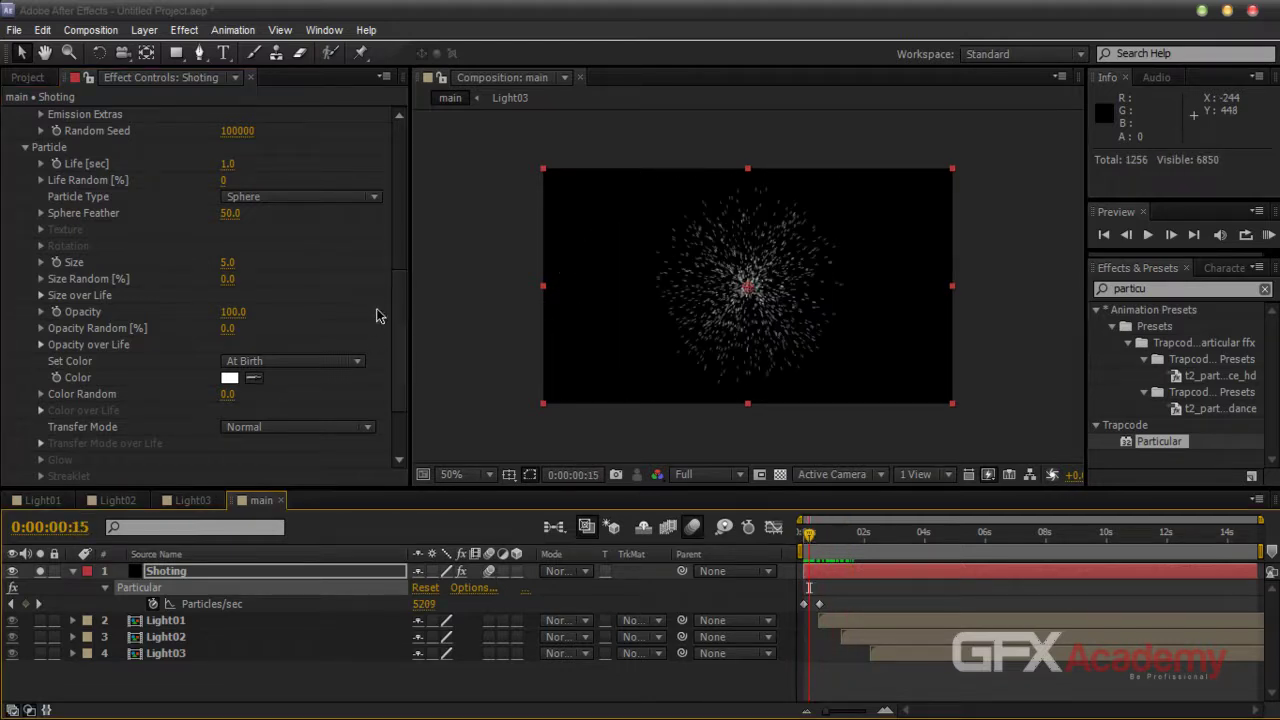
# Set Emitter Size X, Y and Z to 0 and check the burst around 0:00:00:22
pyautogui.scroll(3, 394, 300)
pyautogui.scroll(6, 394, 294)
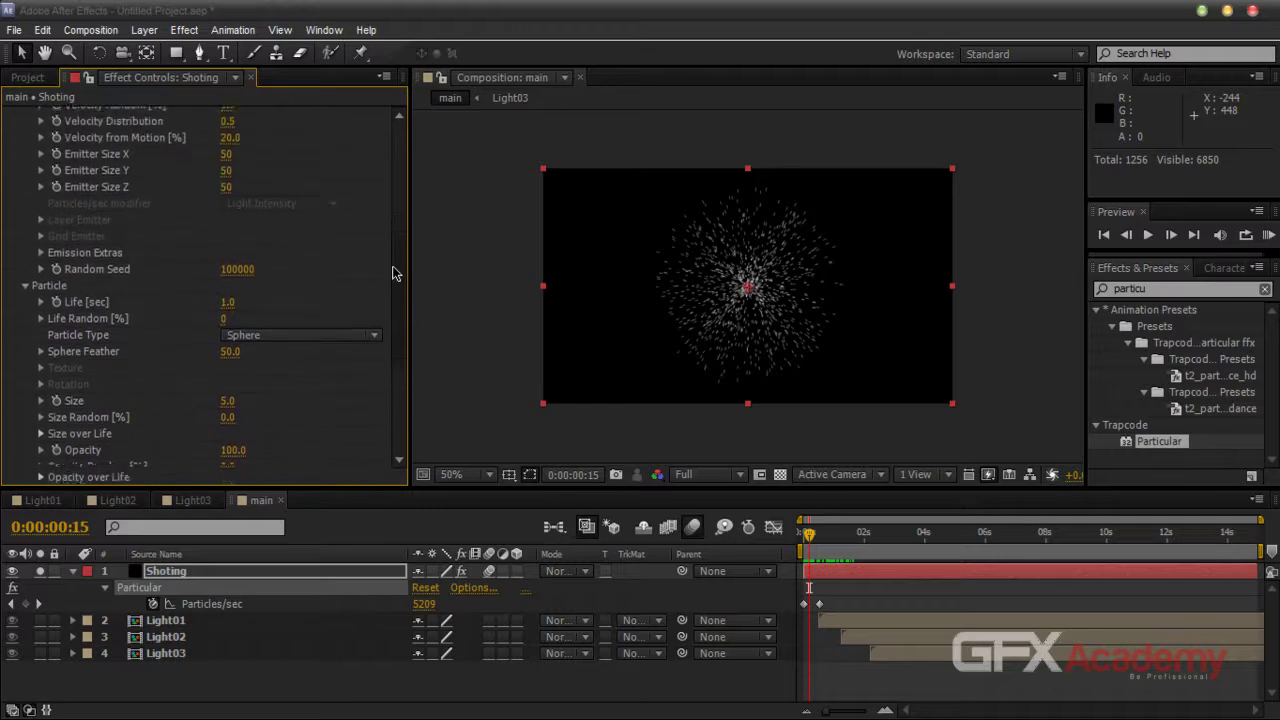
pyautogui.scroll(2, 393, 231)
pyautogui.click(226, 303)
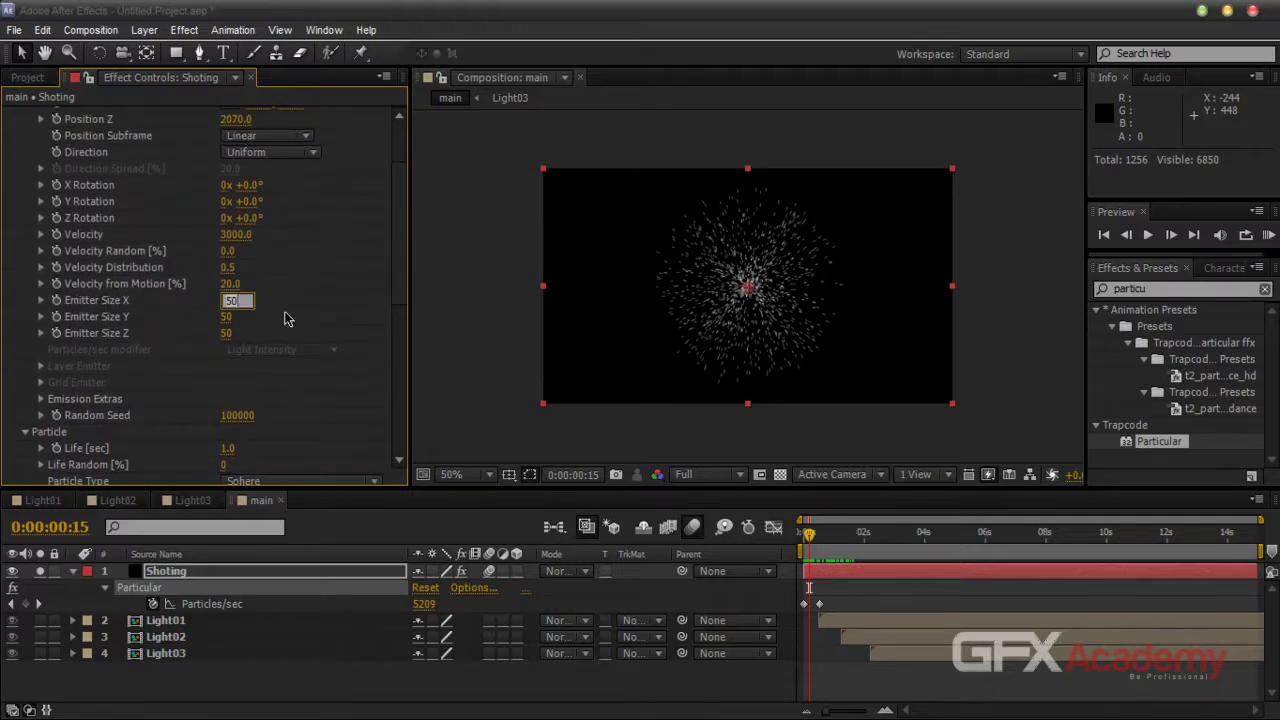
pyautogui.write('0')
pyautogui.press('Return')
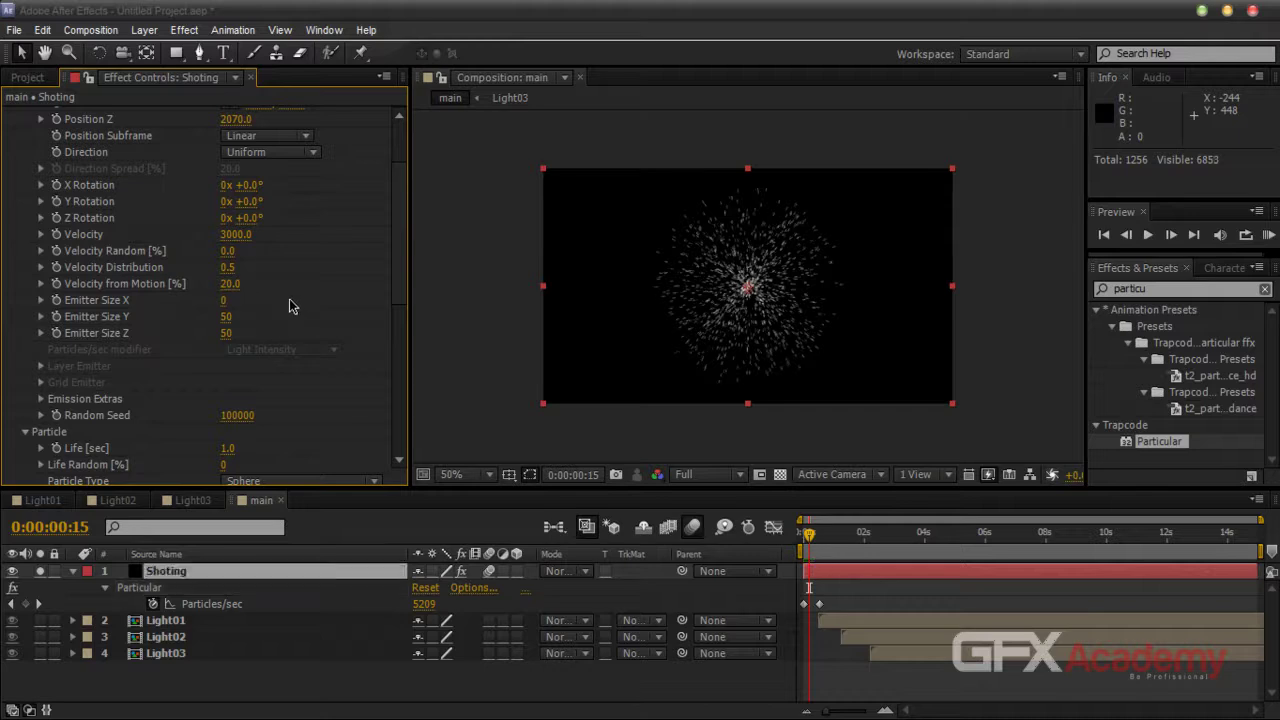
pyautogui.click(230, 318)
pyautogui.write('0')
pyautogui.press('Return')
pyautogui.click(228, 335)
pyautogui.write('0')
pyautogui.press('Return')
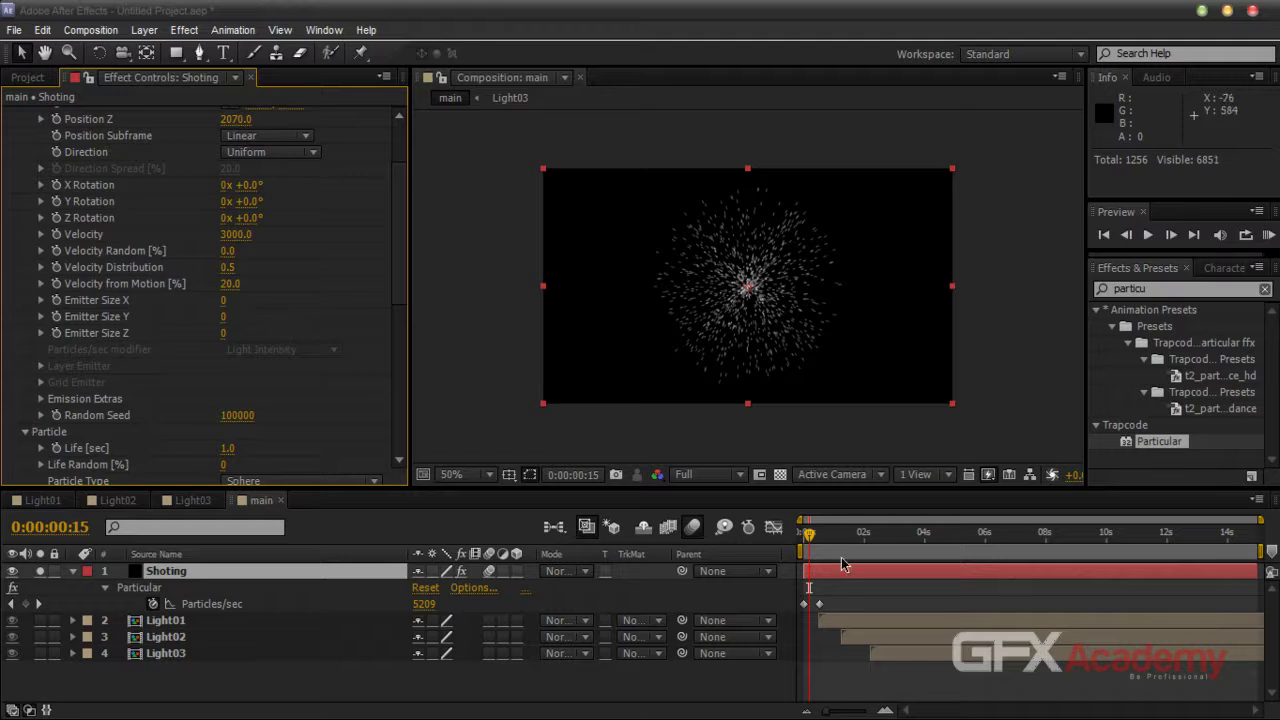
pyautogui.moveTo(810, 541)
pyautogui.mouseDown()
pyautogui.moveTo(830, 541)
pyautogui.moveTo(811, 541)
pyautogui.mouseUp()
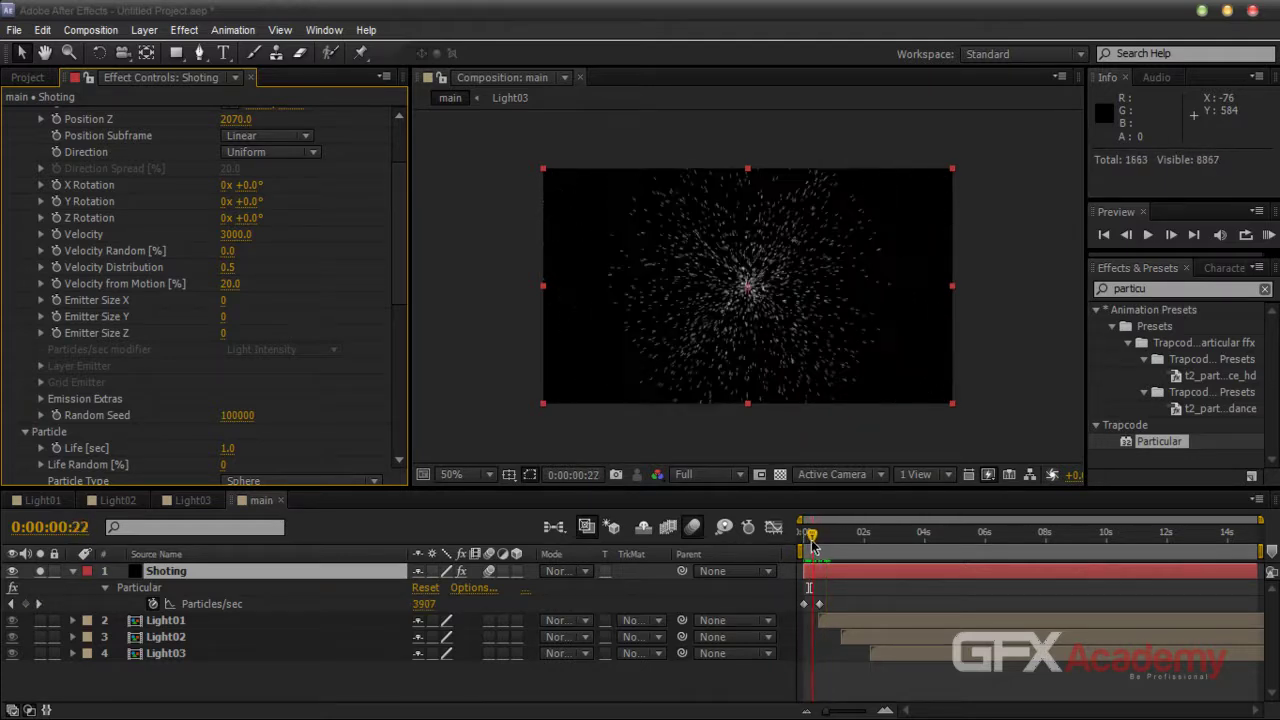
# Change the emitter's Direction to Directional and check the particles up to 0:00:00:55
pyautogui.click(298, 153)
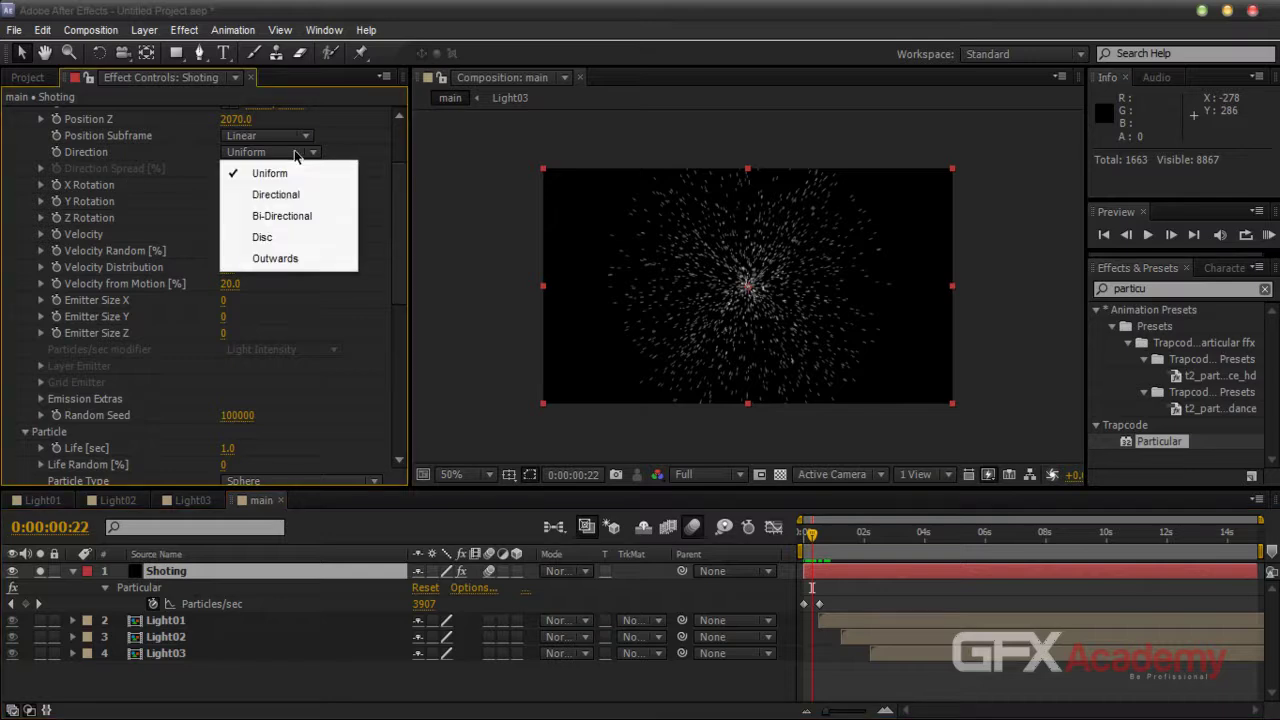
pyautogui.click(291, 194)
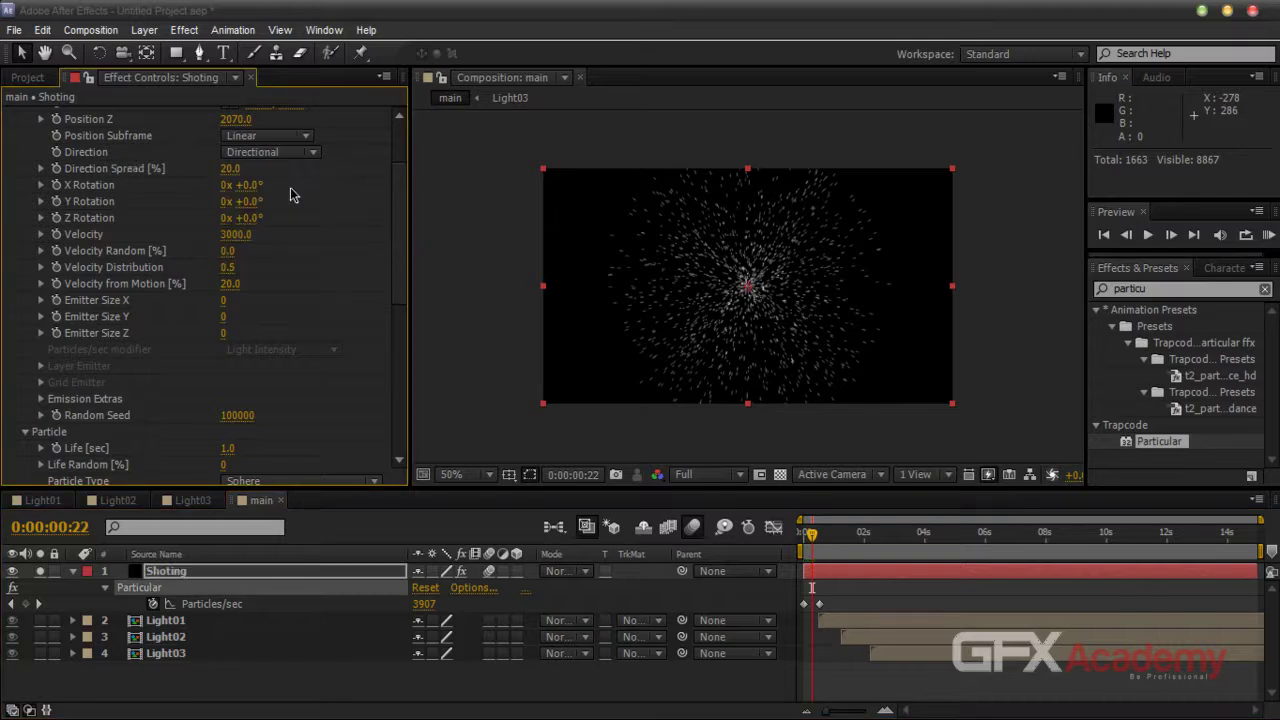
pyautogui.click(806, 537)
pyautogui.moveTo(806, 537); pyautogui.dragTo(824, 533)
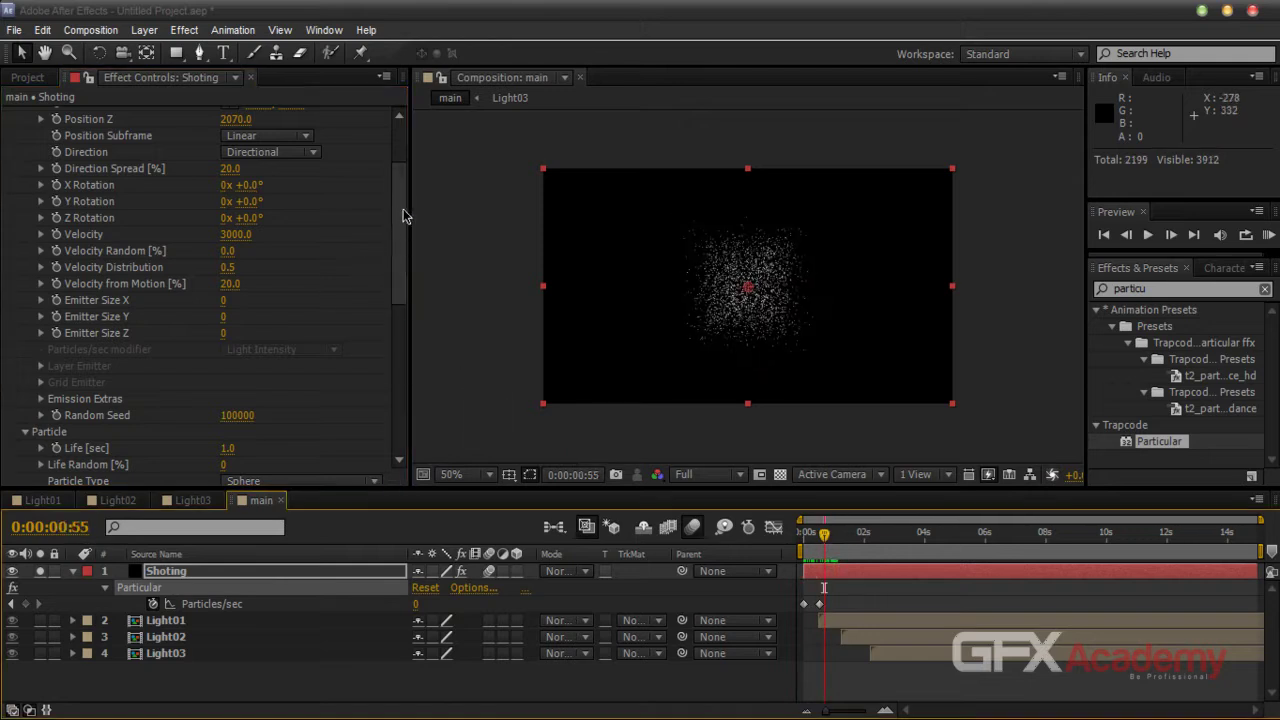
# Change the Emitter Type to Point and check the particles around 0:00:00:32
pyautogui.scroll(2, 397, 216)
pyautogui.click(265, 180)
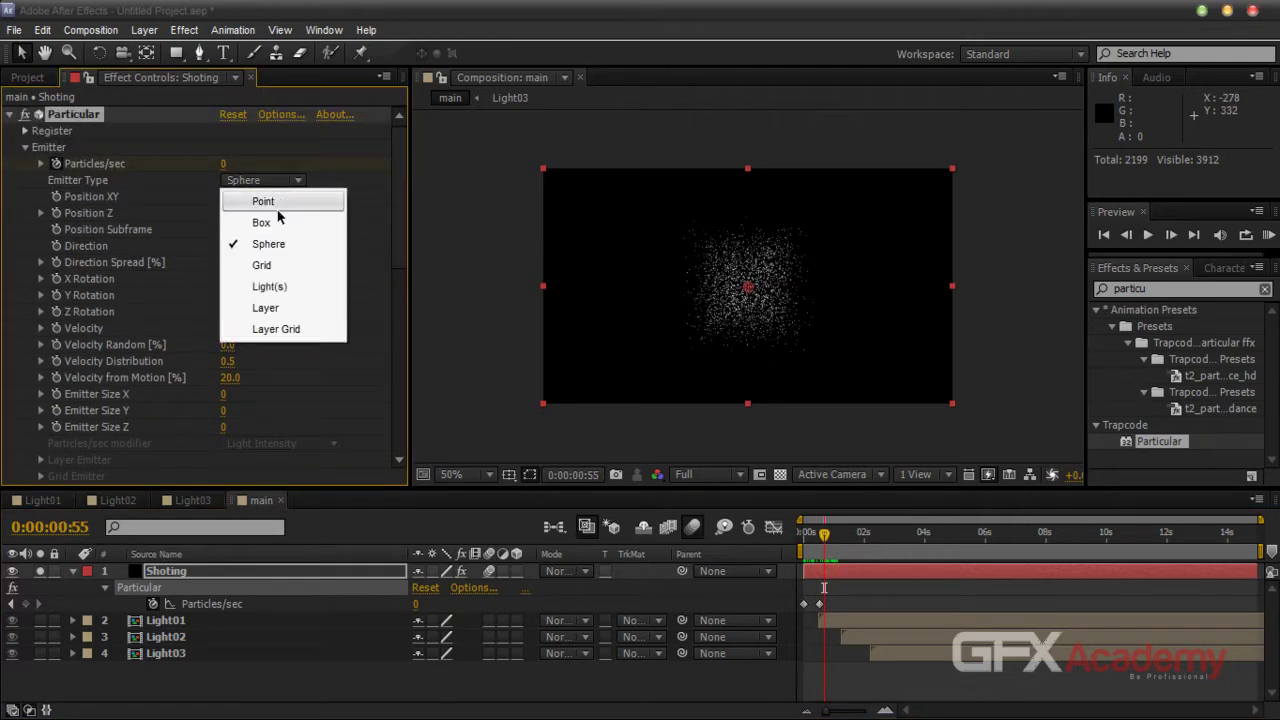
pyautogui.click(277, 203)
pyautogui.moveTo(824, 538)
pyautogui.mouseDown()
pyautogui.moveTo(803, 540)
pyautogui.moveTo(840, 543)
pyautogui.moveTo(814, 543)
pyautogui.mouseUp()
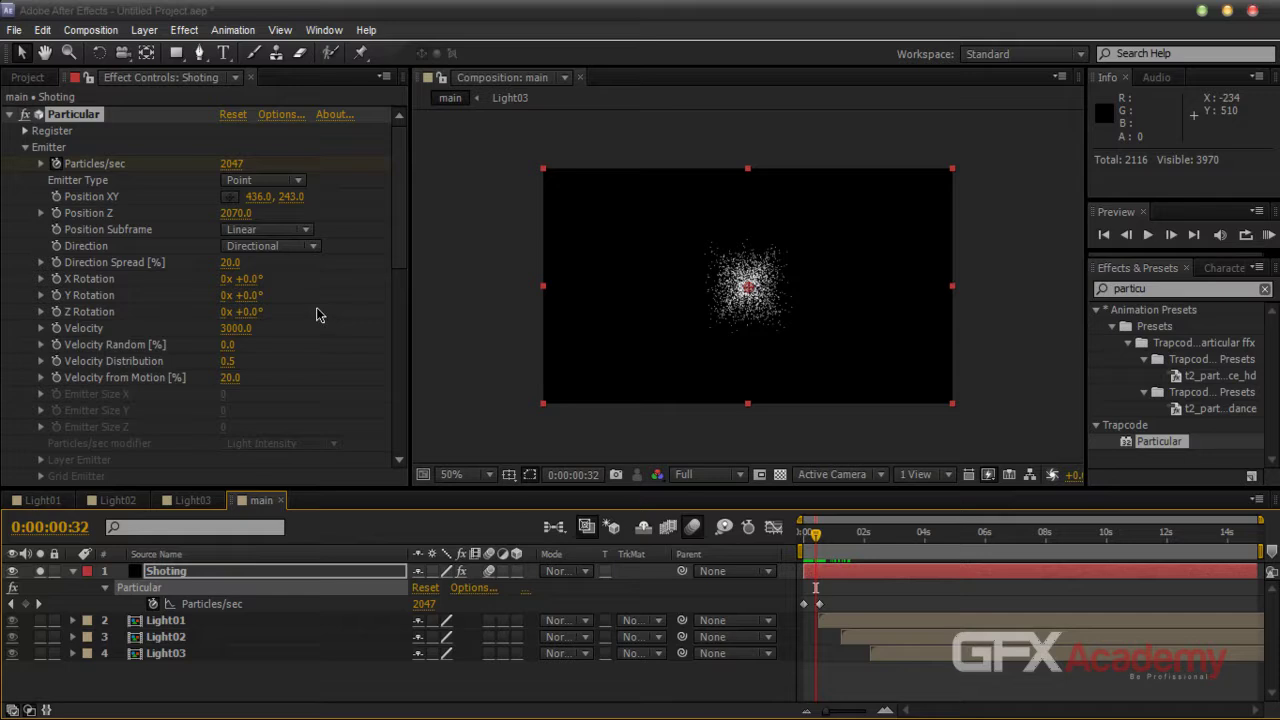
# Try turning the emitter's Y Rotation to 272° and check the particle stream around 0:00:00:30
pyautogui.moveTo(258, 297); pyautogui.dragTo(400, 281)
pyautogui.click(252, 295)
pyautogui.write('290')
pyautogui.press('Return')
pyautogui.moveTo(304, 295); pyautogui.dragTo(331, 292)
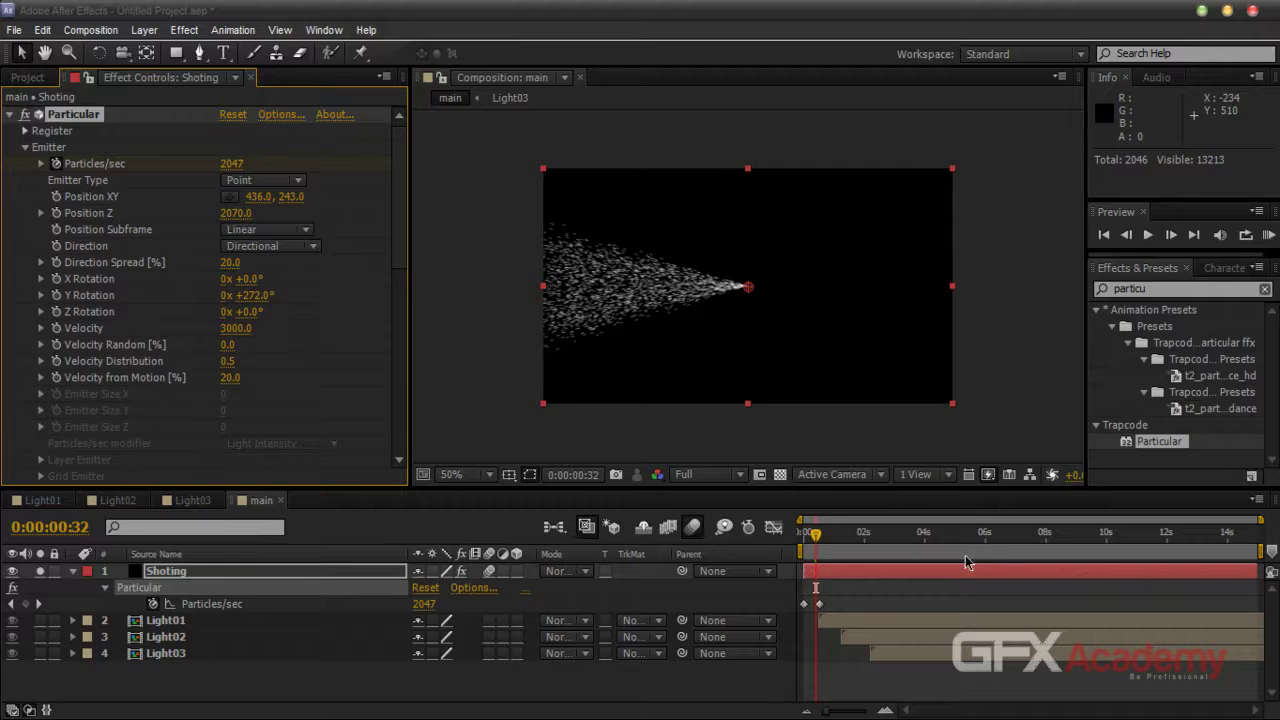
pyautogui.moveTo(838, 542)
pyautogui.mouseDown()
pyautogui.moveTo(803, 540)
pyautogui.moveTo(834, 538)
pyautogui.moveTo(803, 538)
pyautogui.moveTo(816, 537)
pyautogui.mouseUp()
# Set the emitter's Y Rotation back to 0° and check the burst around 0:00:00:20
pyautogui.click(252, 296)
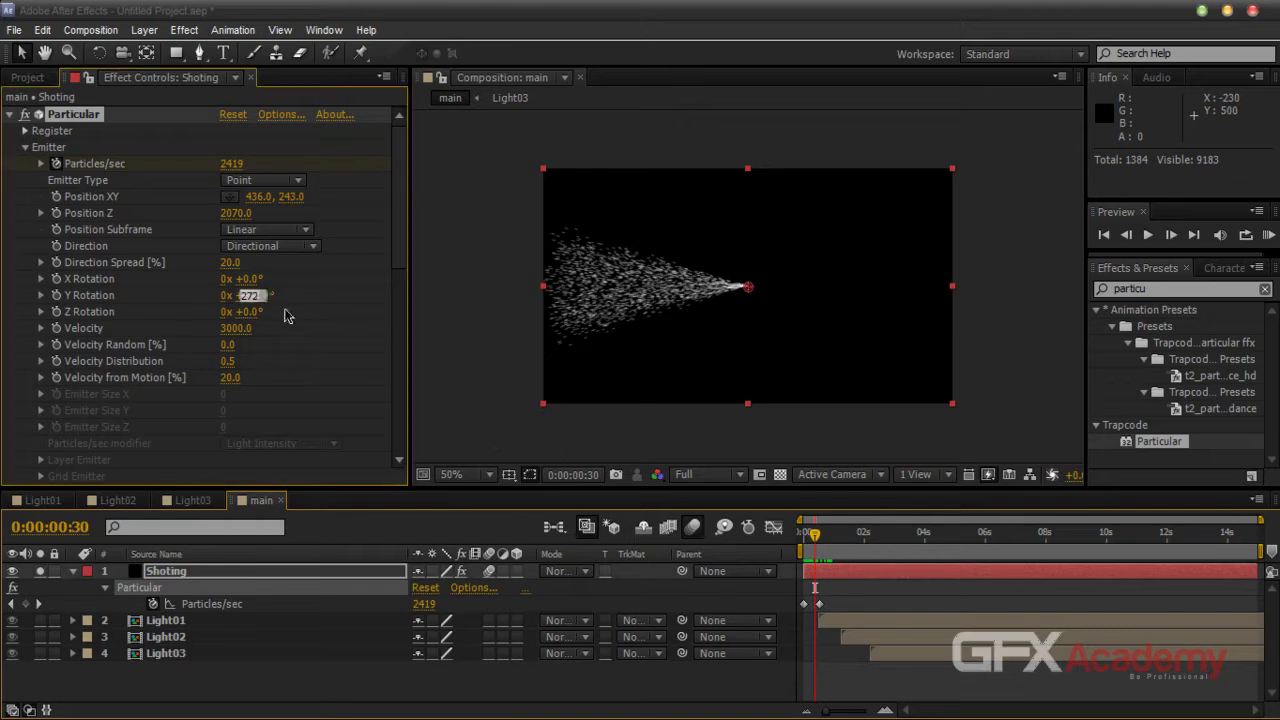
pyautogui.write('0')
pyautogui.press('Return')
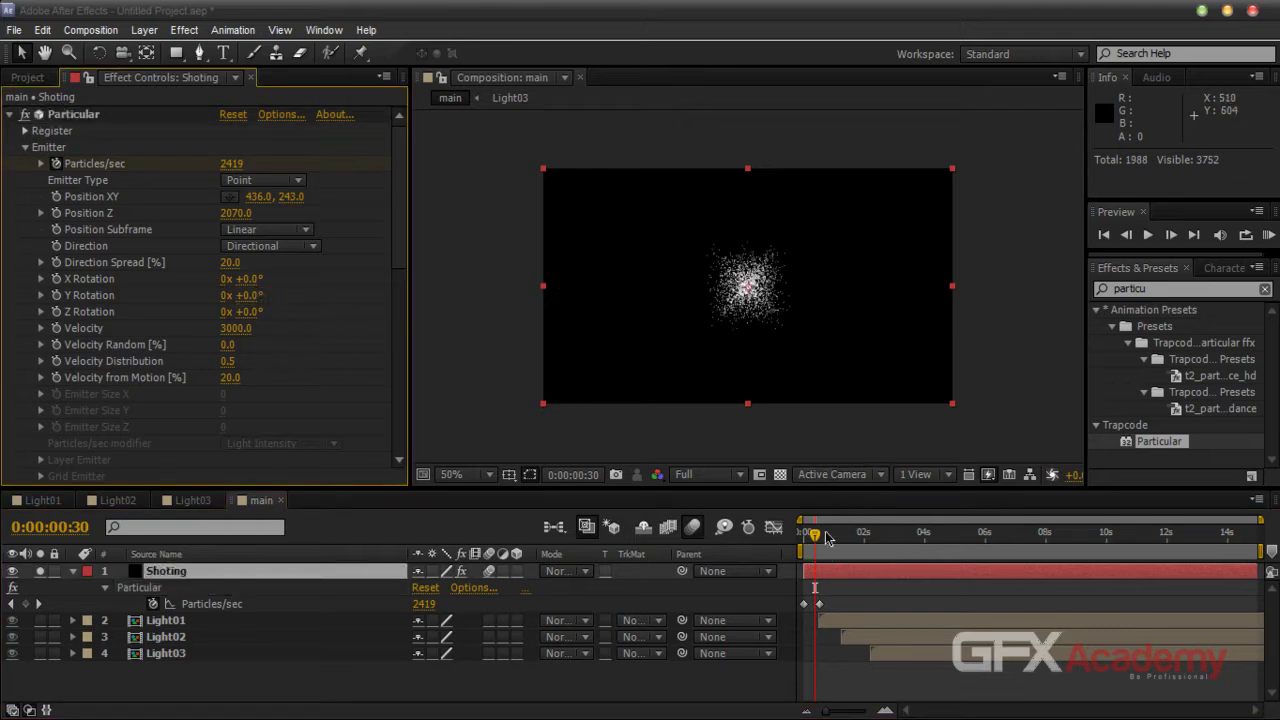
pyautogui.moveTo(815, 540)
pyautogui.mouseDown()
pyautogui.moveTo(804, 537)
pyautogui.moveTo(846, 535)
pyautogui.moveTo(810, 537)
pyautogui.mouseUp()
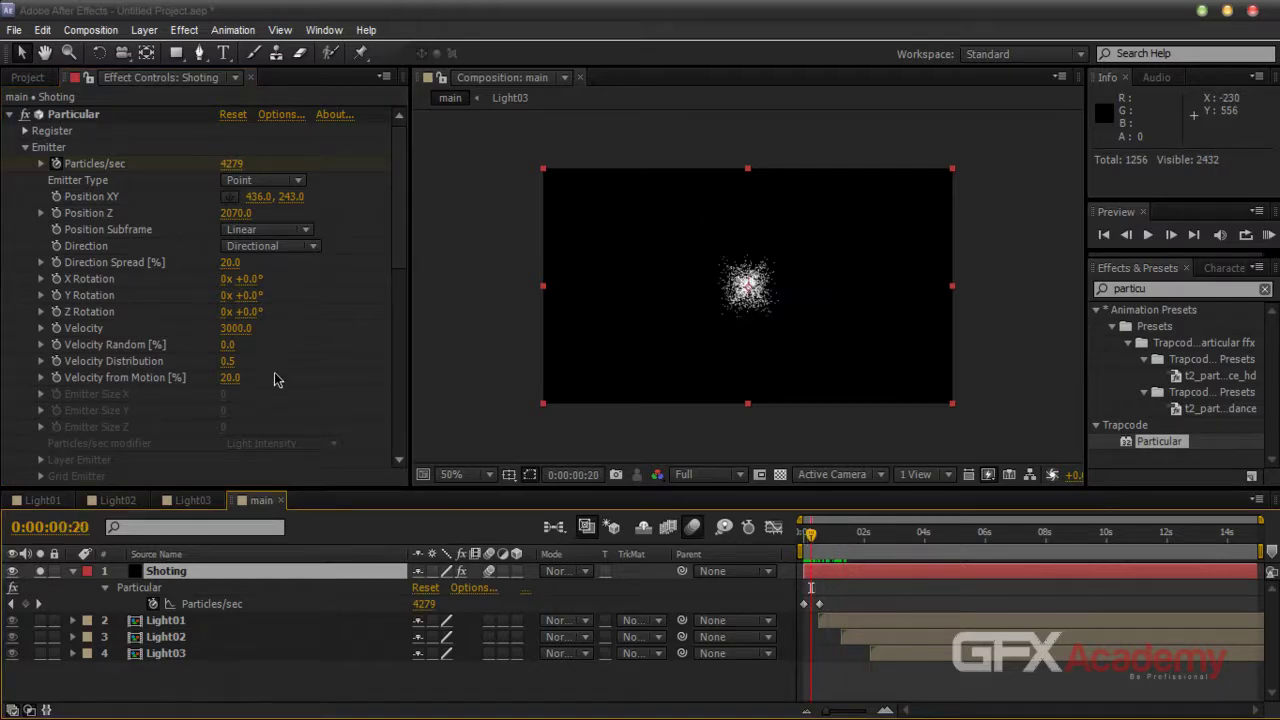
# Try raising the emitter's Velocity to 25690 and check the particles around 0:00:00:30
pyautogui.moveTo(391, 250)
pyautogui.mouseDown()
pyautogui.moveTo(390, 297)
pyautogui.moveTo(387, 263)
pyautogui.mouseUp()
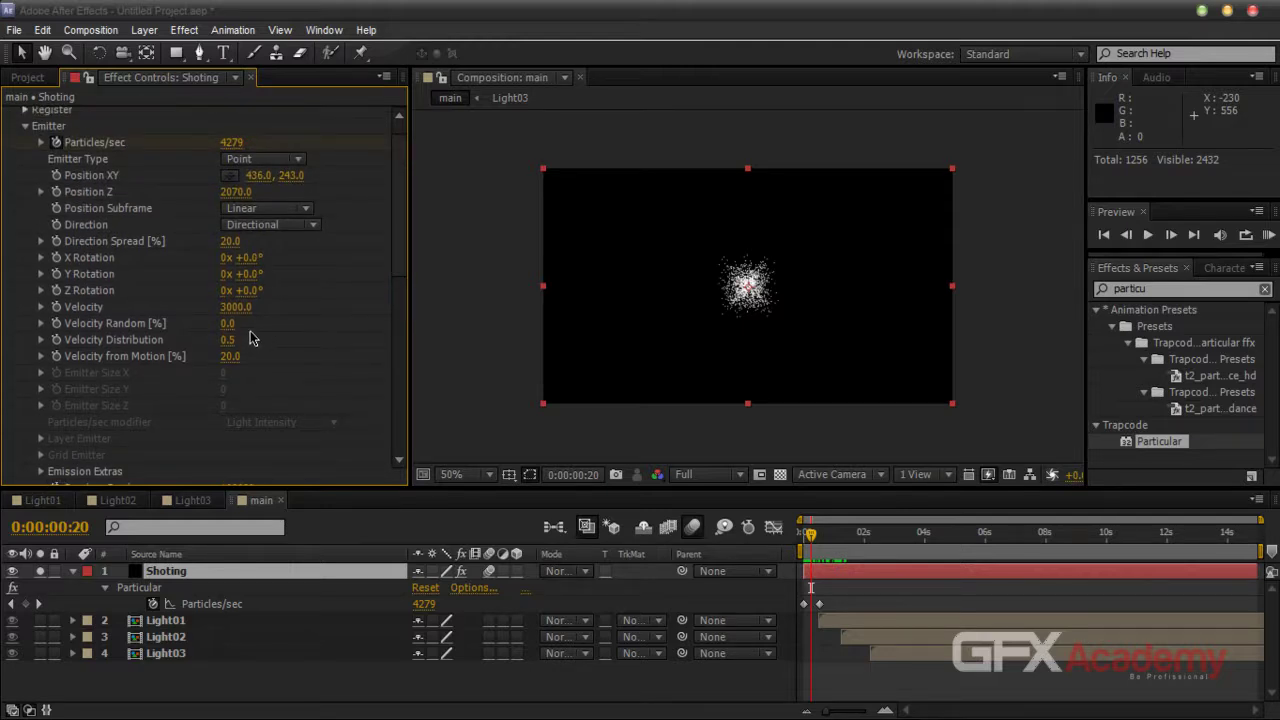
pyautogui.click(240, 308)
pyautogui.moveTo(240, 307); pyautogui.dragTo(465, 307)
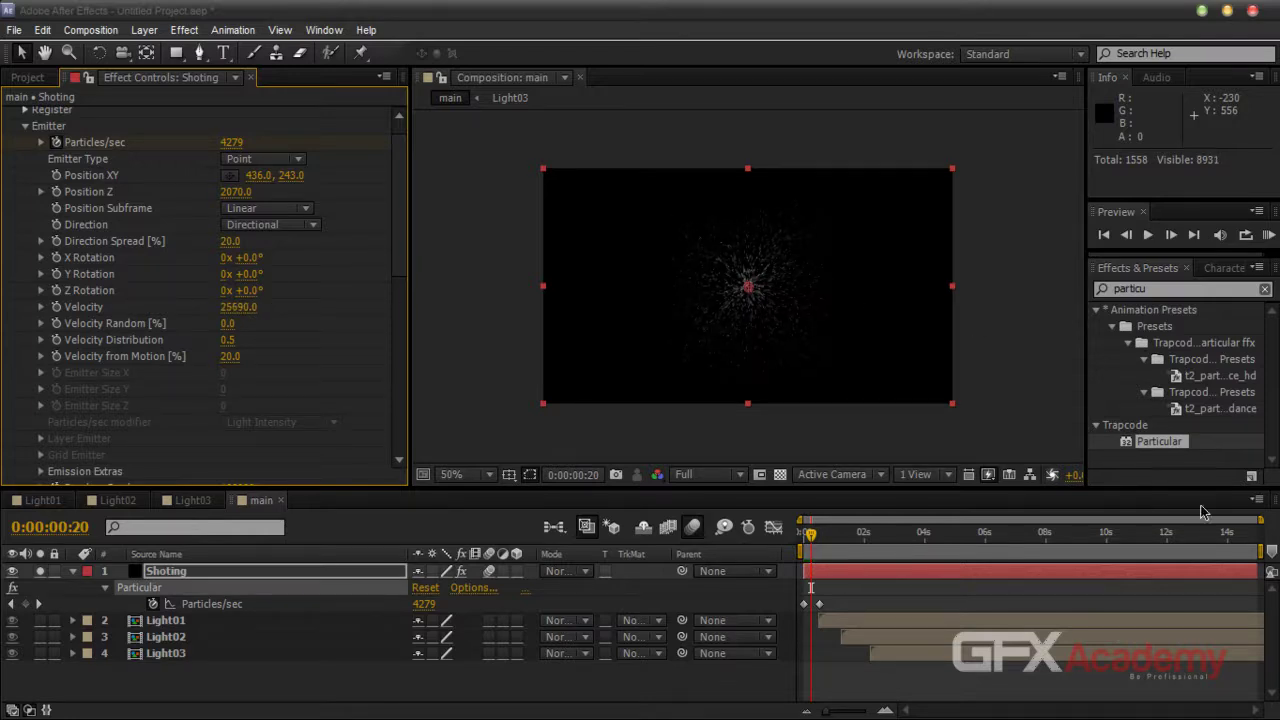
pyautogui.moveTo(808, 540)
pyautogui.mouseDown()
pyautogui.moveTo(826, 540)
pyautogui.moveTo(803, 548)
pyautogui.moveTo(815, 540)
pyautogui.mouseUp()
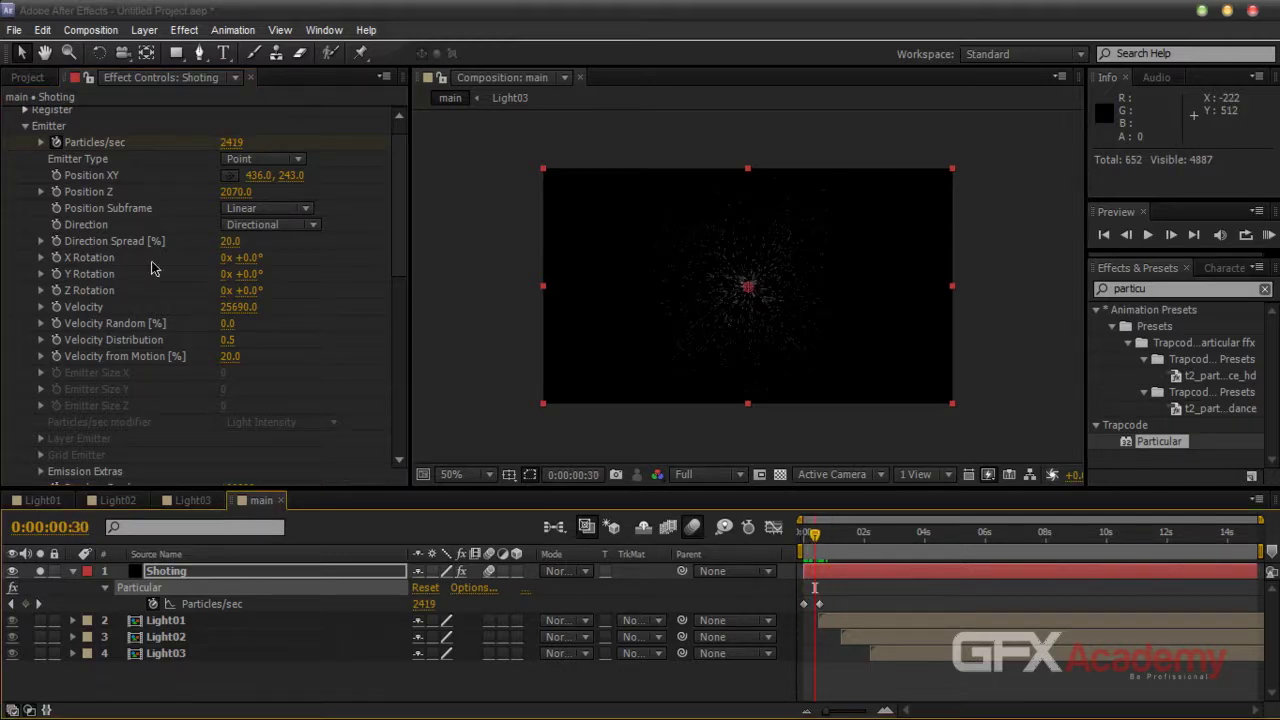
# Change the emitter's Direction to Uniform and check the burst around 0:00:00:05
pyautogui.click(258, 225)
pyautogui.click(265, 246)
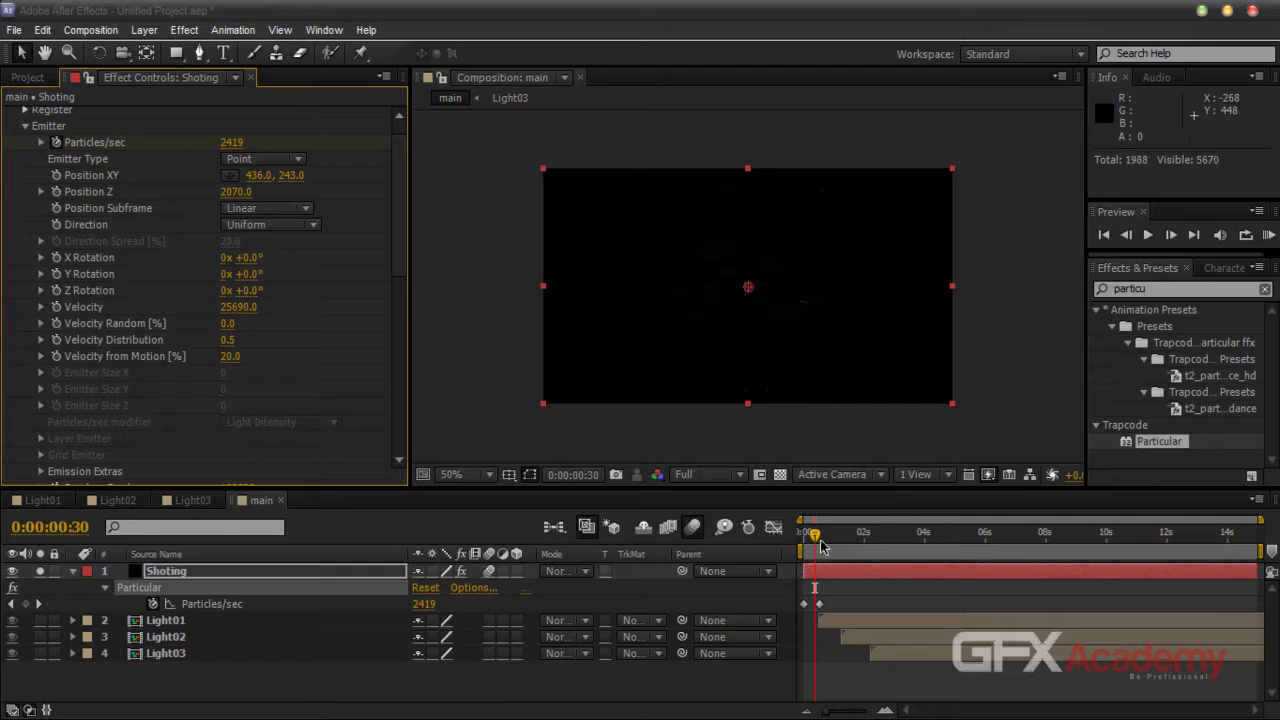
pyautogui.moveTo(816, 538); pyautogui.dragTo(806, 540)
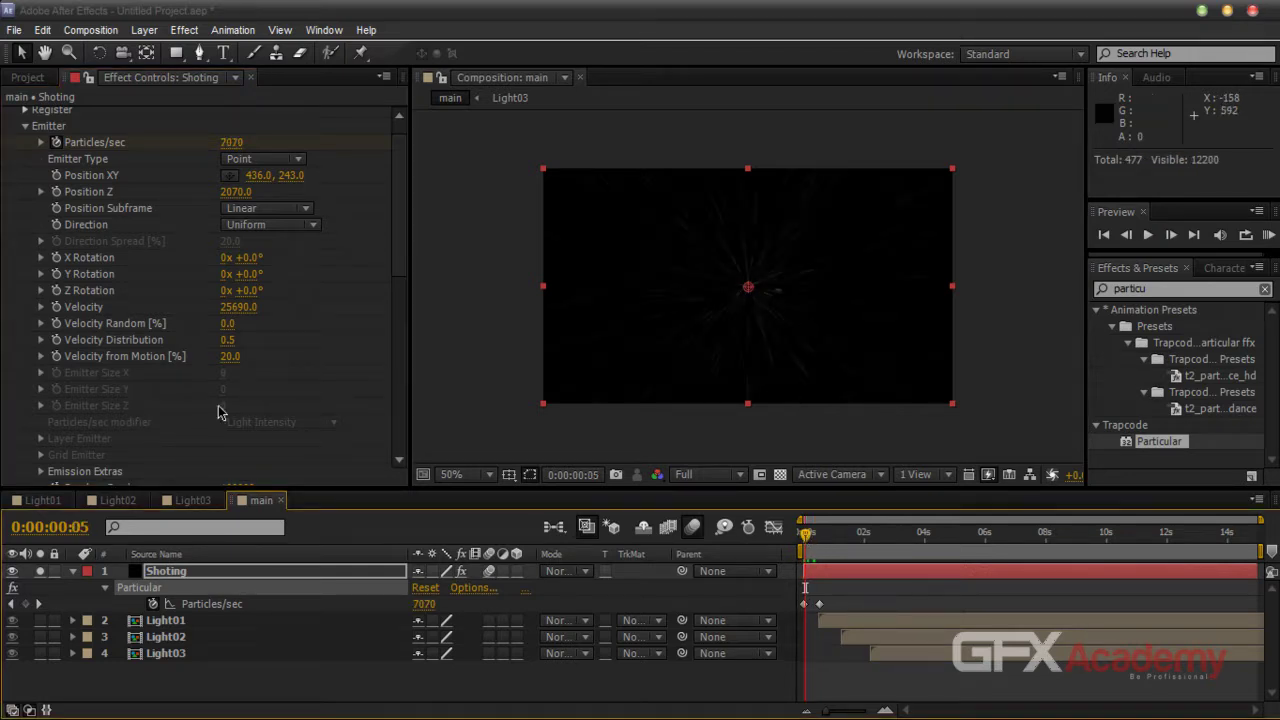
# Set the emitter's Velocity to 4000 and check the burst from the start up to about 0:00:00:20
pyautogui.click(238, 307)
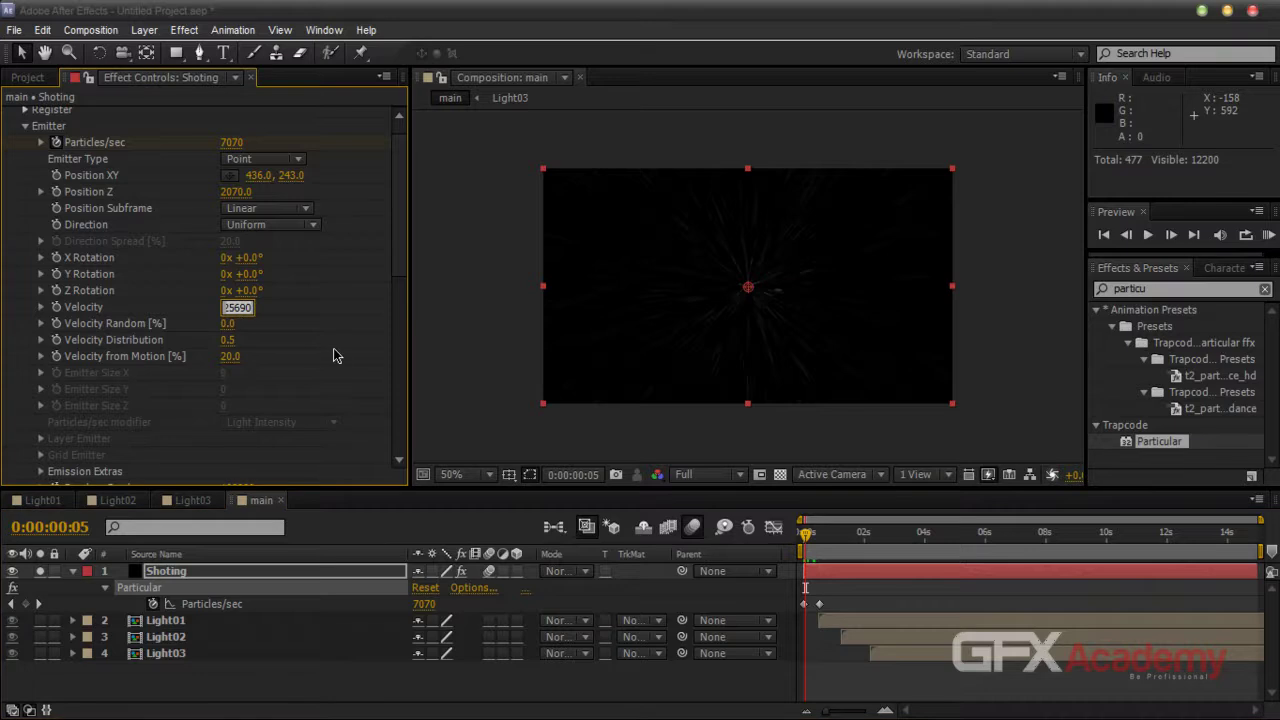
pyautogui.write('4000')
pyautogui.press('Return')
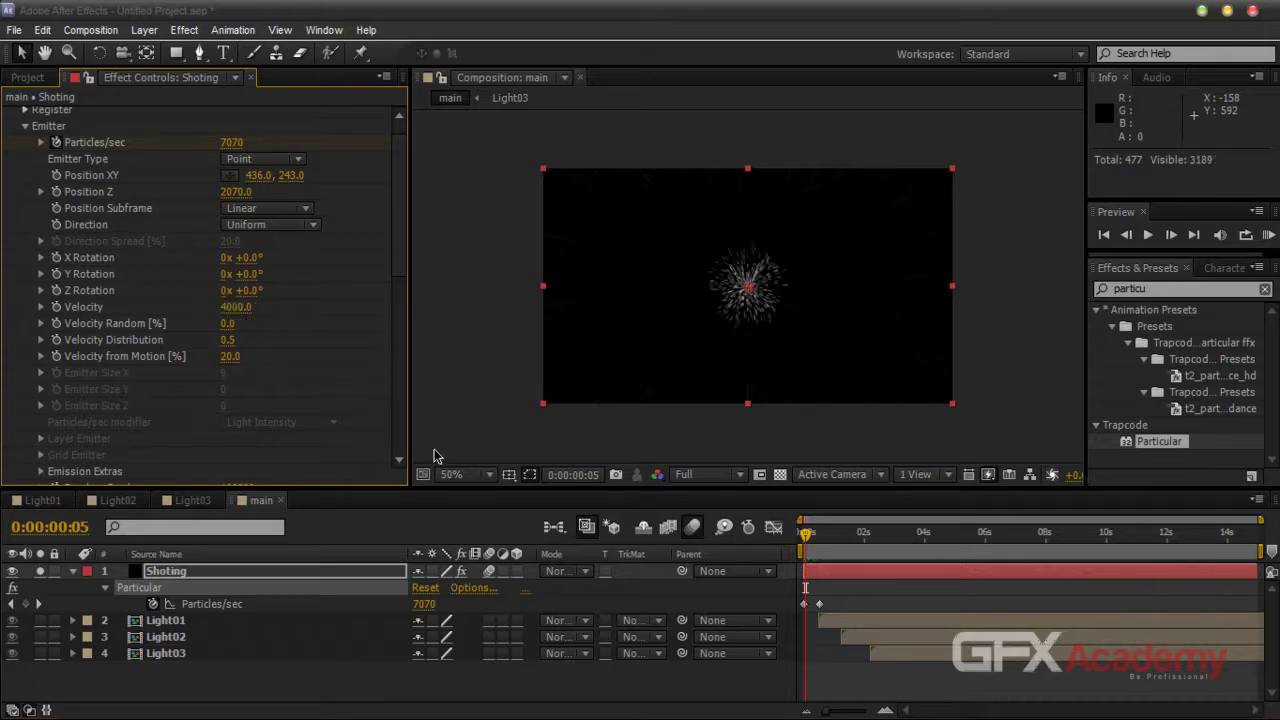
pyautogui.click(802, 537)
pyautogui.moveTo(802, 540)
pyautogui.mouseDown()
pyautogui.moveTo(836, 540)
pyautogui.moveTo(800, 550)
pyautogui.moveTo(811, 548)
pyautogui.mouseUp()
# Move the second Particles/sec keyframe earlier, to about 0:00:00:20, and preview the burst from the start
pyautogui.moveTo(819, 604); pyautogui.dragTo(809, 605)
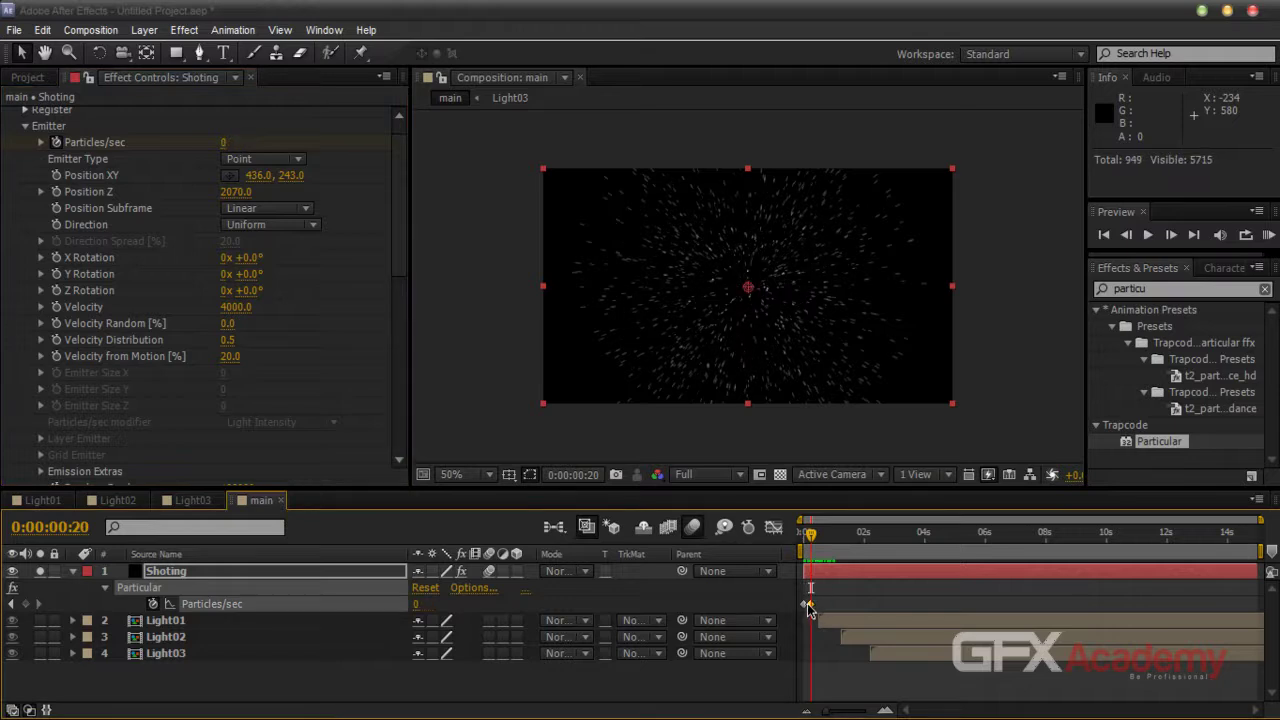
pyautogui.click(803, 540)
pyautogui.moveTo(803, 540); pyautogui.dragTo(760, 555)
pyautogui.press('KP_0')
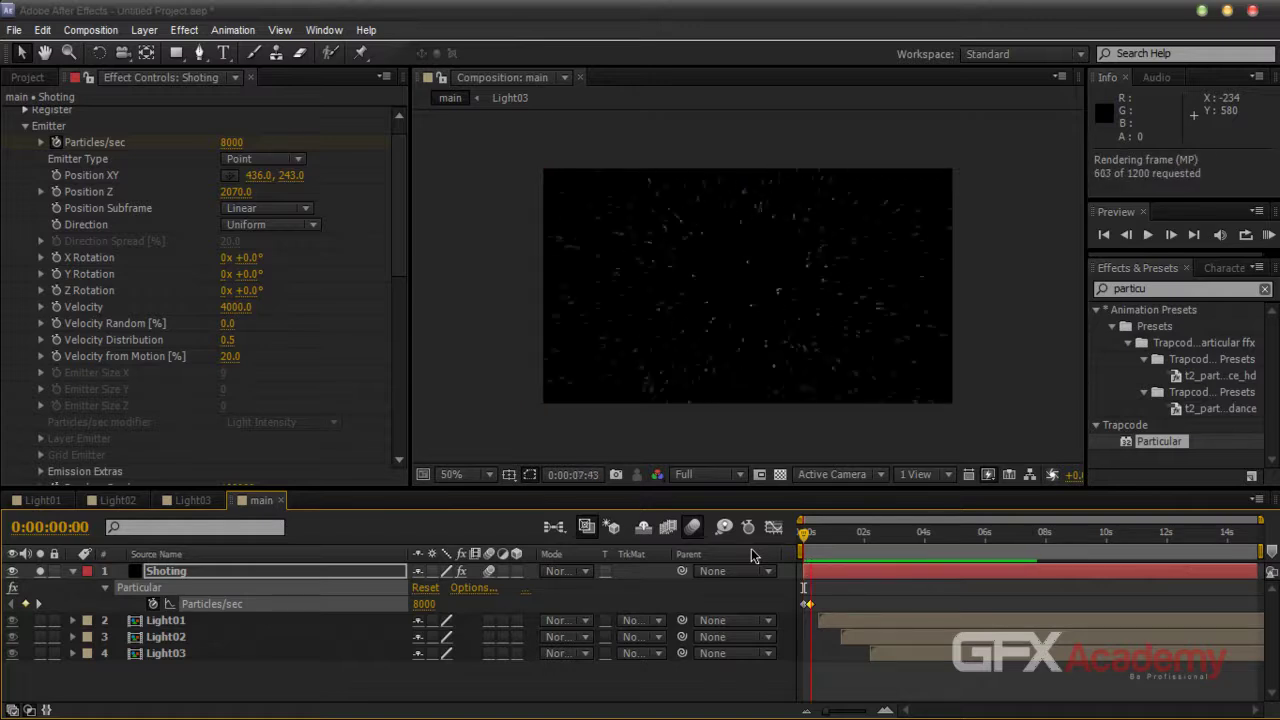
pyautogui.press('space')
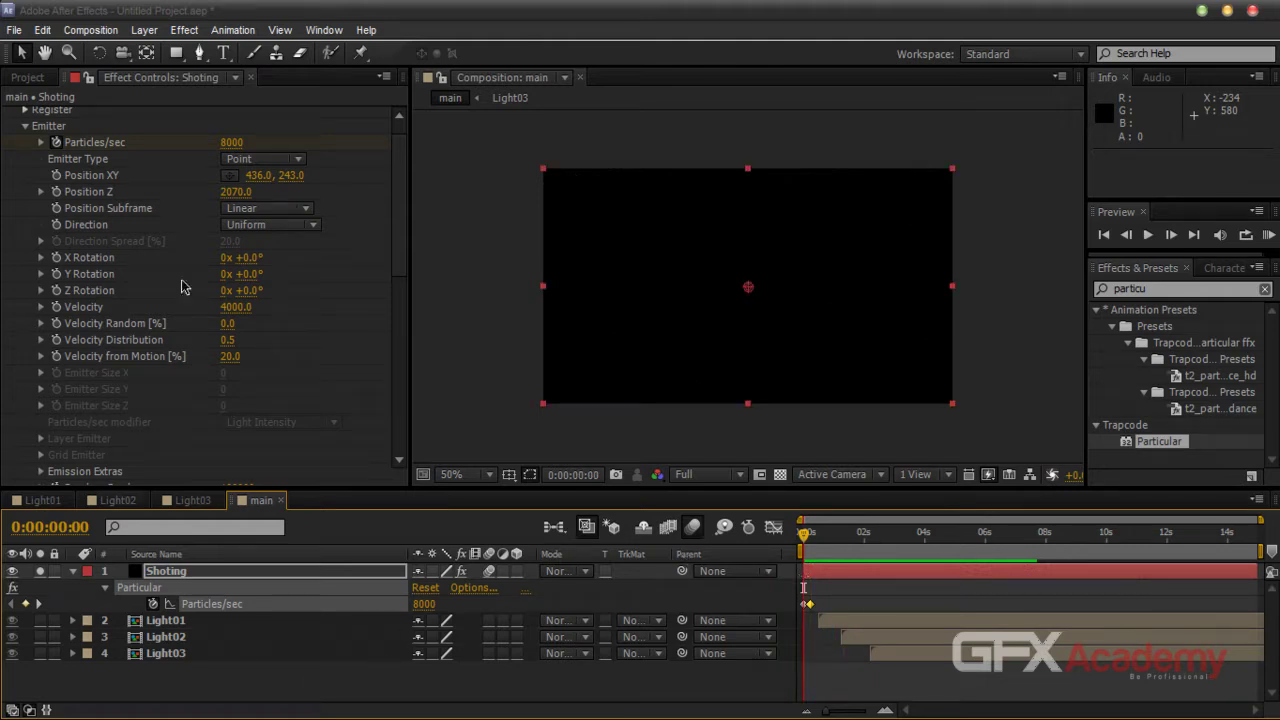
# Set Particles/sec to 20000 at 0:00:00:00, preview the burst and check it around 0:00:00:07
pyautogui.click(236, 142)
pyautogui.write('20000')
pyautogui.press('Return')
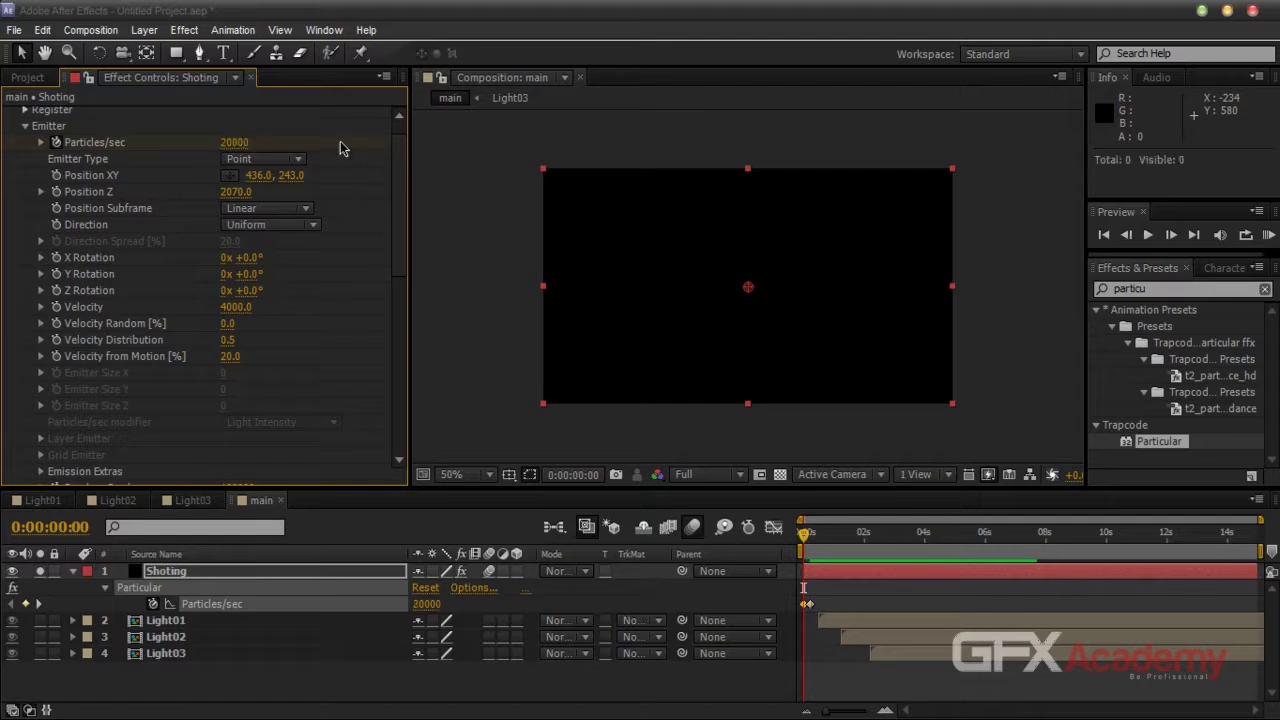
pyautogui.press('KP_0')
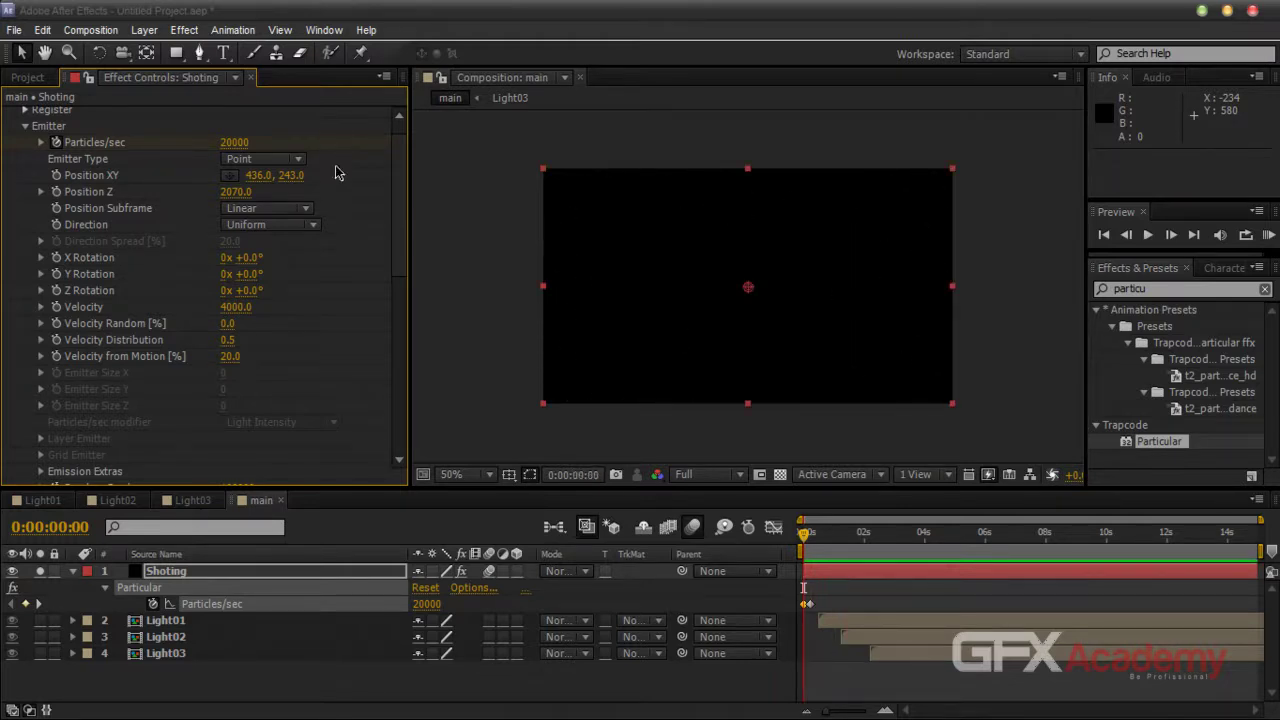
pyautogui.click(804, 539)
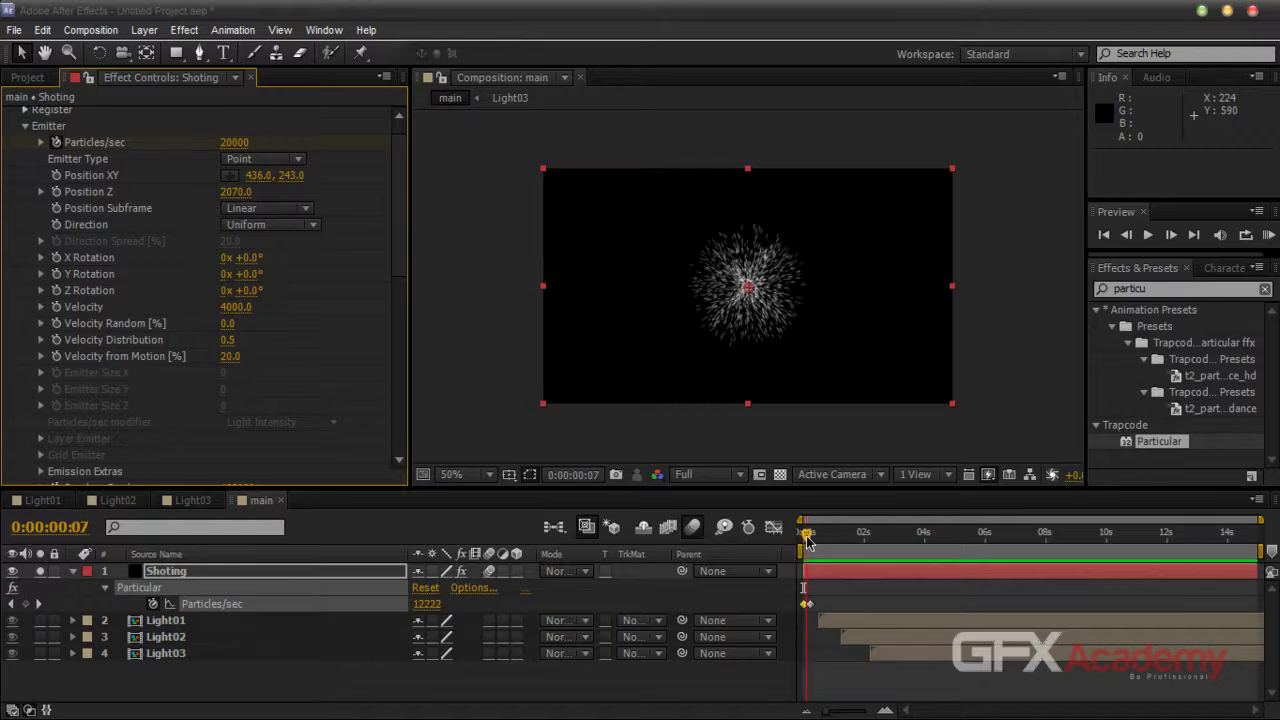
# Set the particle Life to 1.5 seconds and preview the burst
pyautogui.scroll(-4, 400, 337)
pyautogui.scroll(-2, 408, 337)
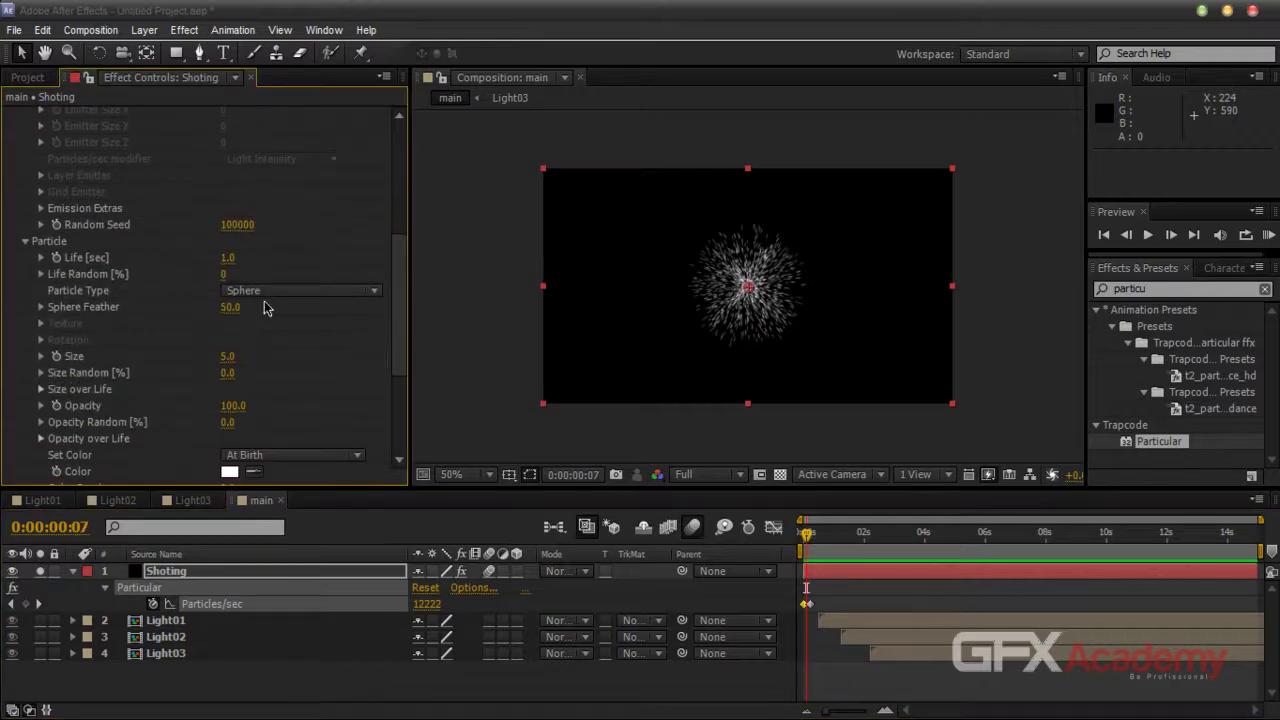
pyautogui.click(226, 258)
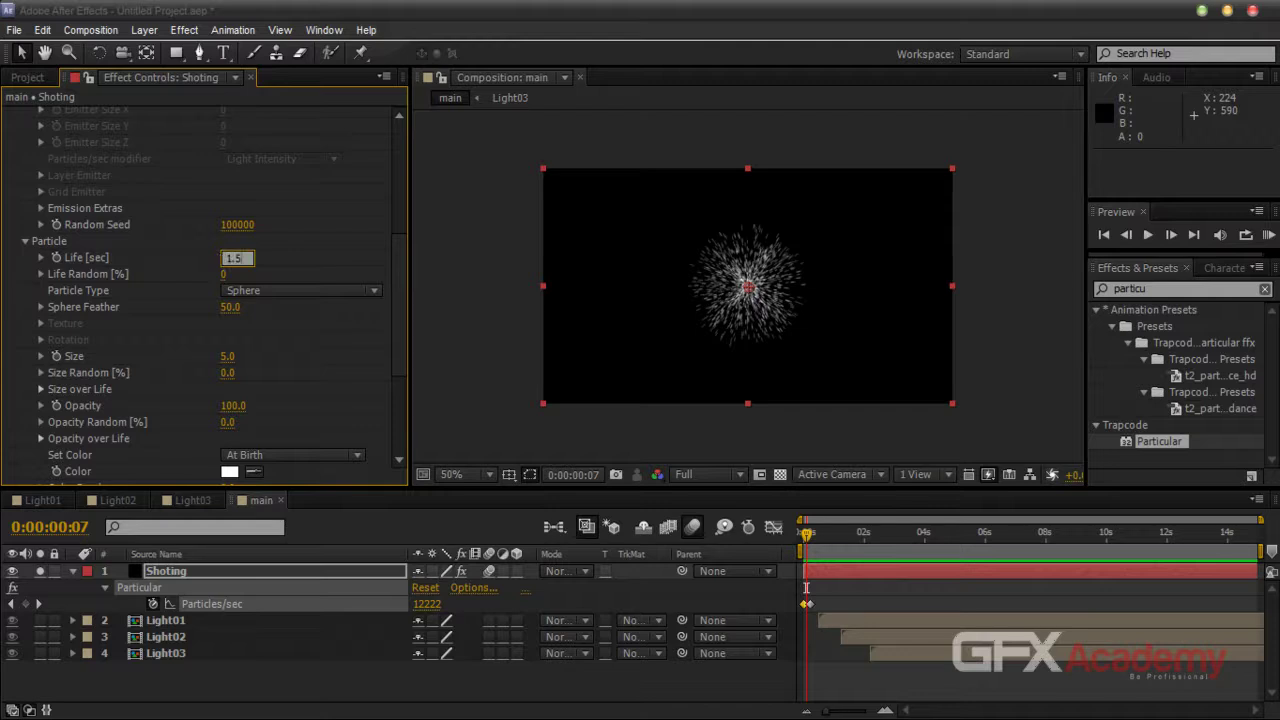
pyautogui.write('1.5')
pyautogui.press('Return')
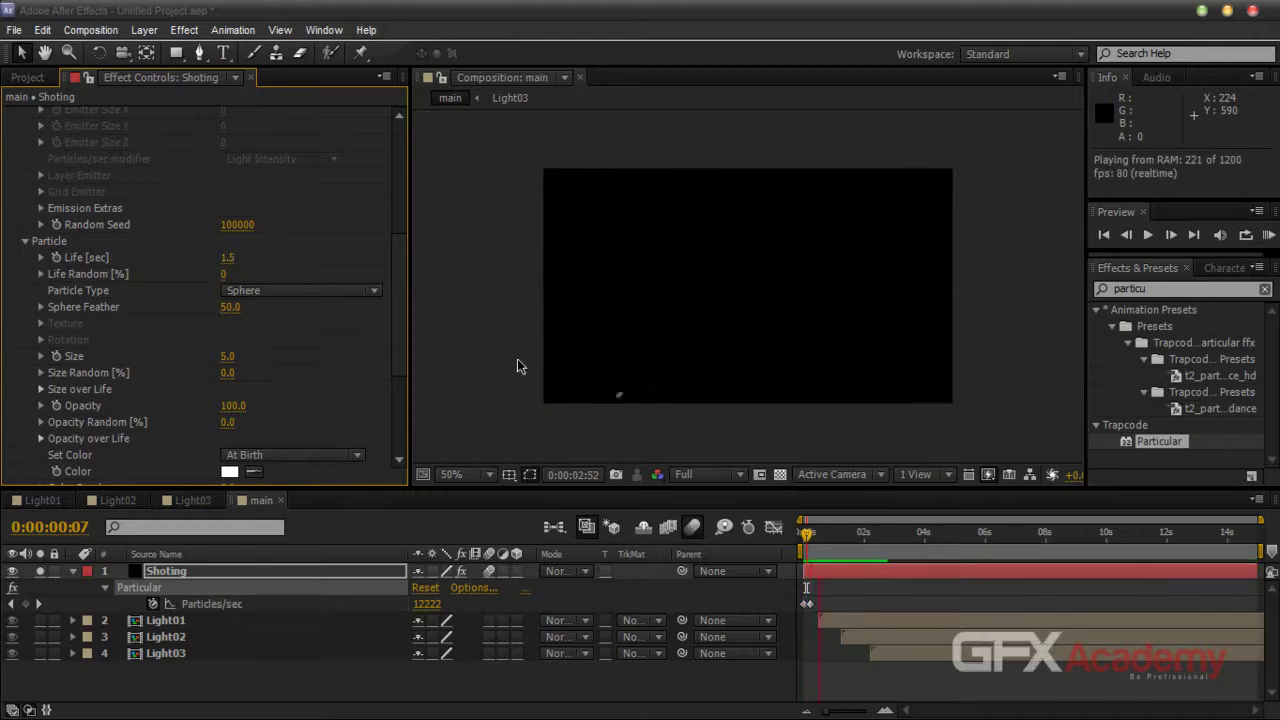
pyautogui.click(296, 686)
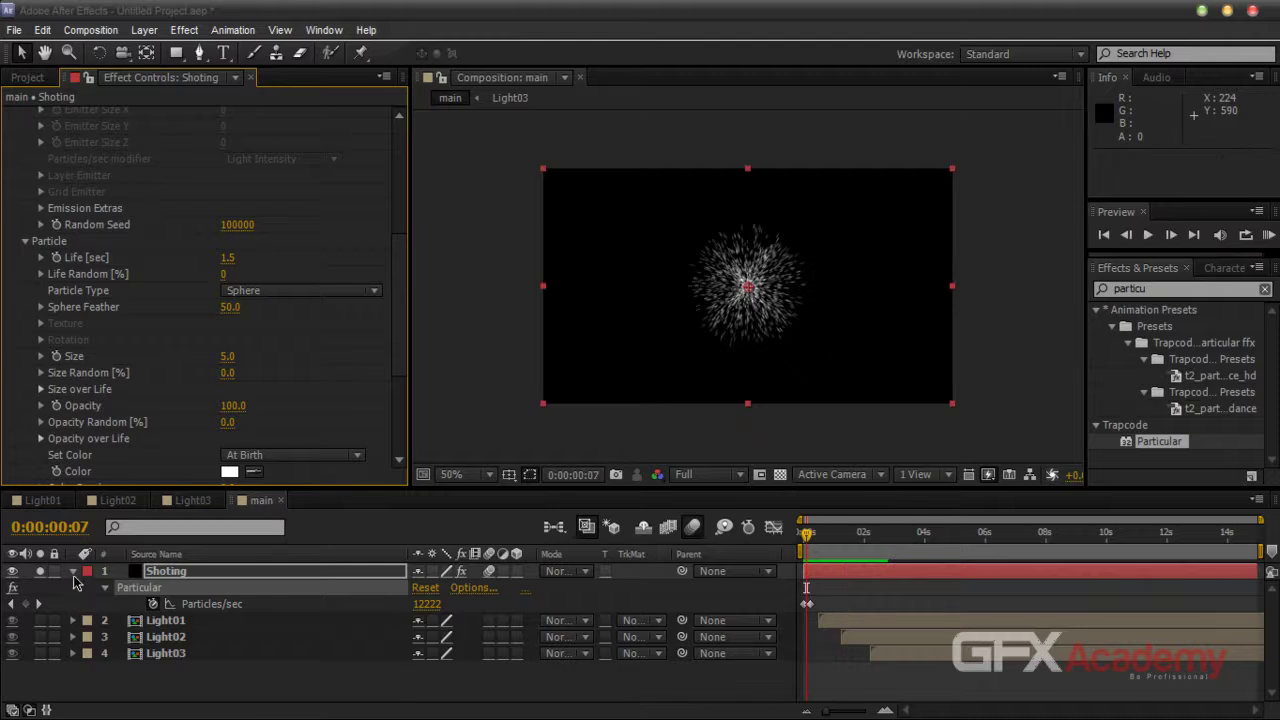
# Collapse the Shoting layer's properties and shift Light01, Light02 and Light03 together so that Light01 starts at about 0:00:00:10
pyautogui.click(72, 571)
pyautogui.moveTo(809, 537); pyautogui.dragTo(817, 537)
pyautogui.moveTo(305, 686); pyautogui.dragTo(217, 597)
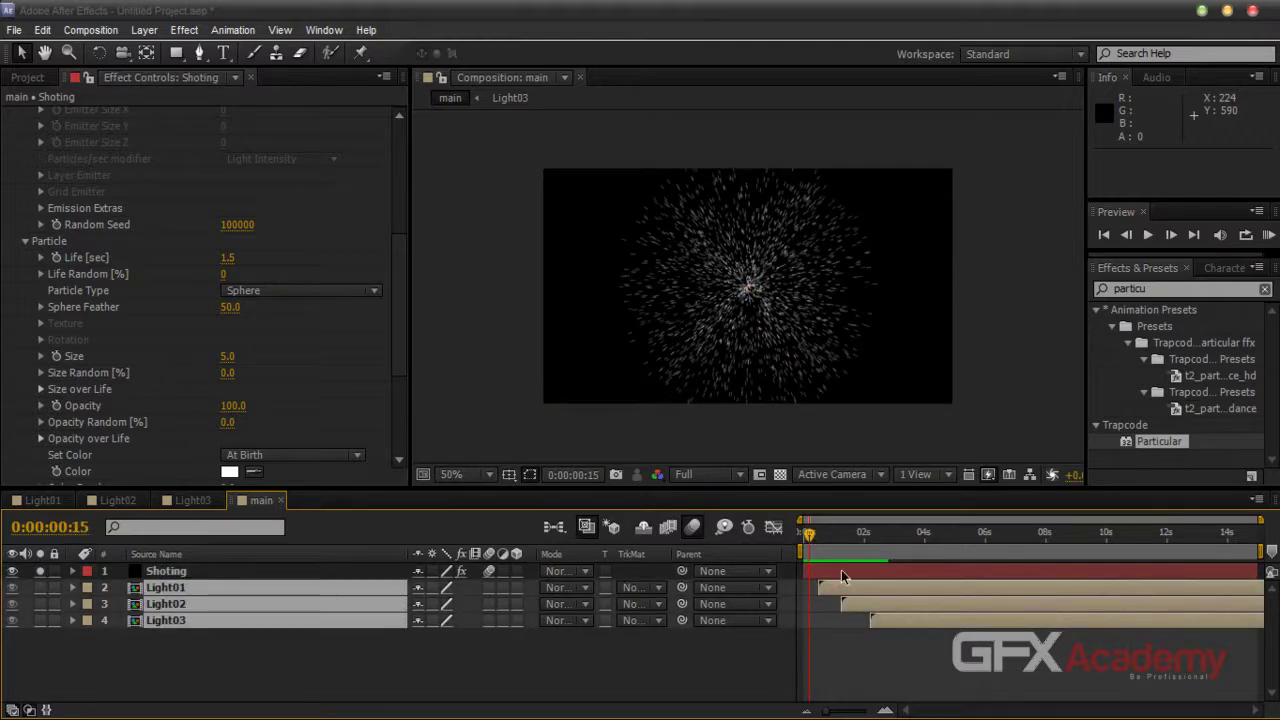
pyautogui.click(813, 539)
pyautogui.moveTo(812, 536); pyautogui.dragTo(813, 540)
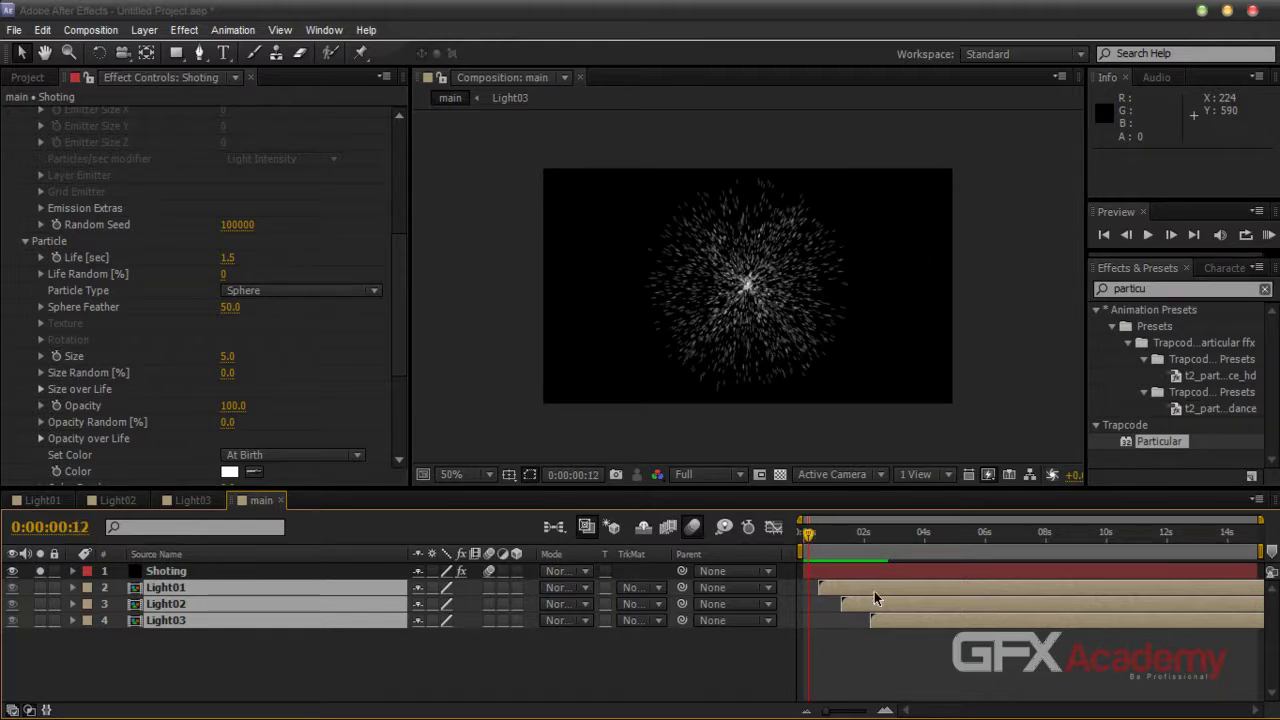
pyautogui.moveTo(868, 588); pyautogui.dragTo(828, 590)
pyautogui.moveTo(810, 540); pyautogui.dragTo(786, 553)
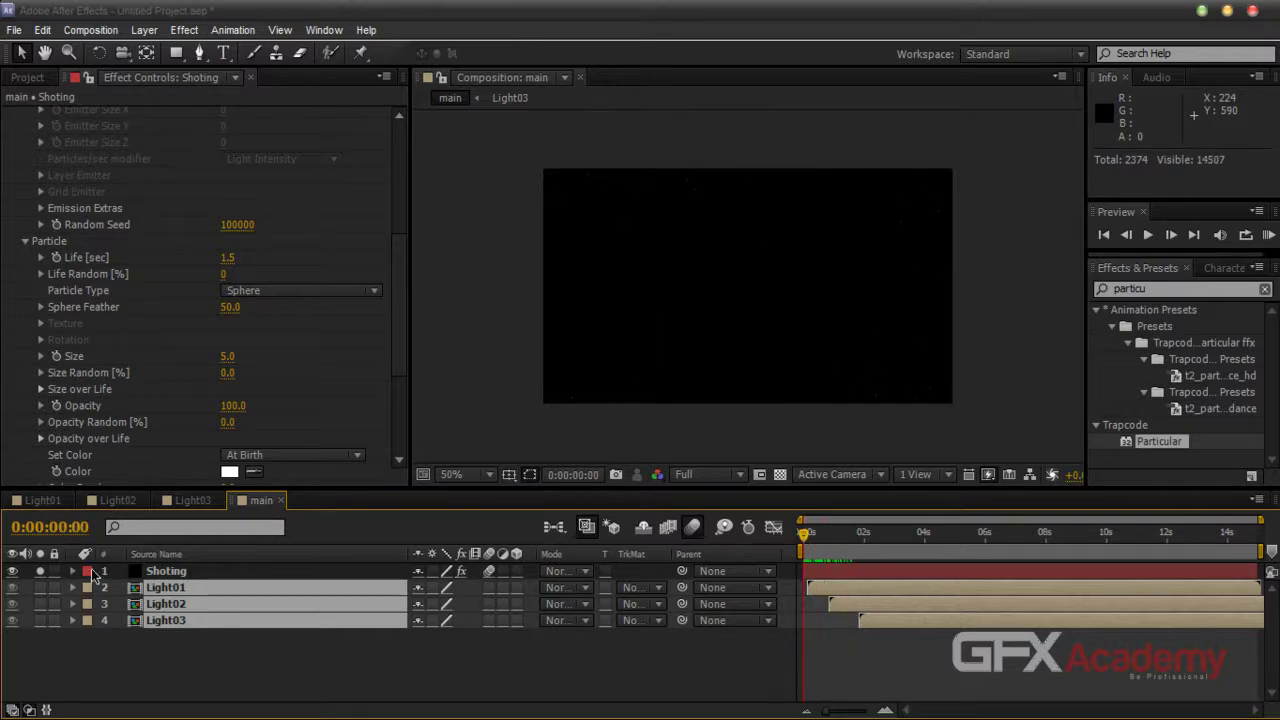
# Turn off solo on the Shoting layer and shift the three Light layers together so that Light01 starts at about 0:00:00:03
pyautogui.click(41, 572)
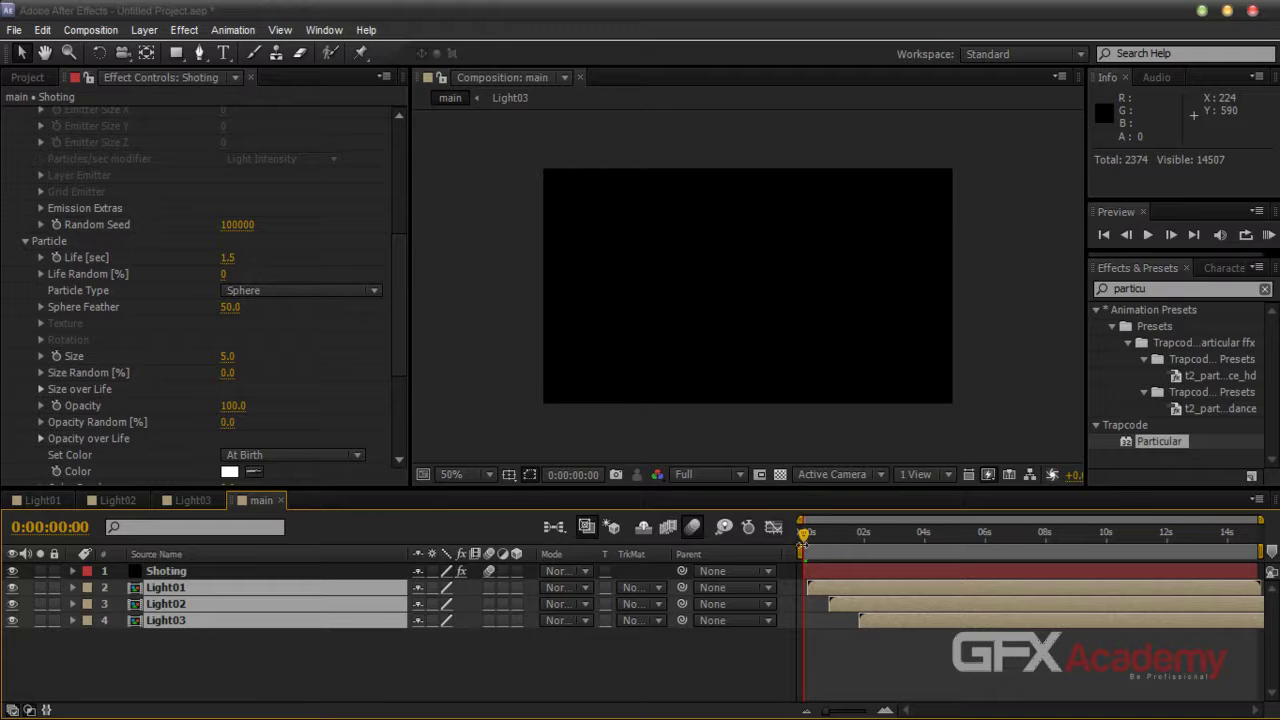
pyautogui.moveTo(803, 545); pyautogui.dragTo(873, 547)
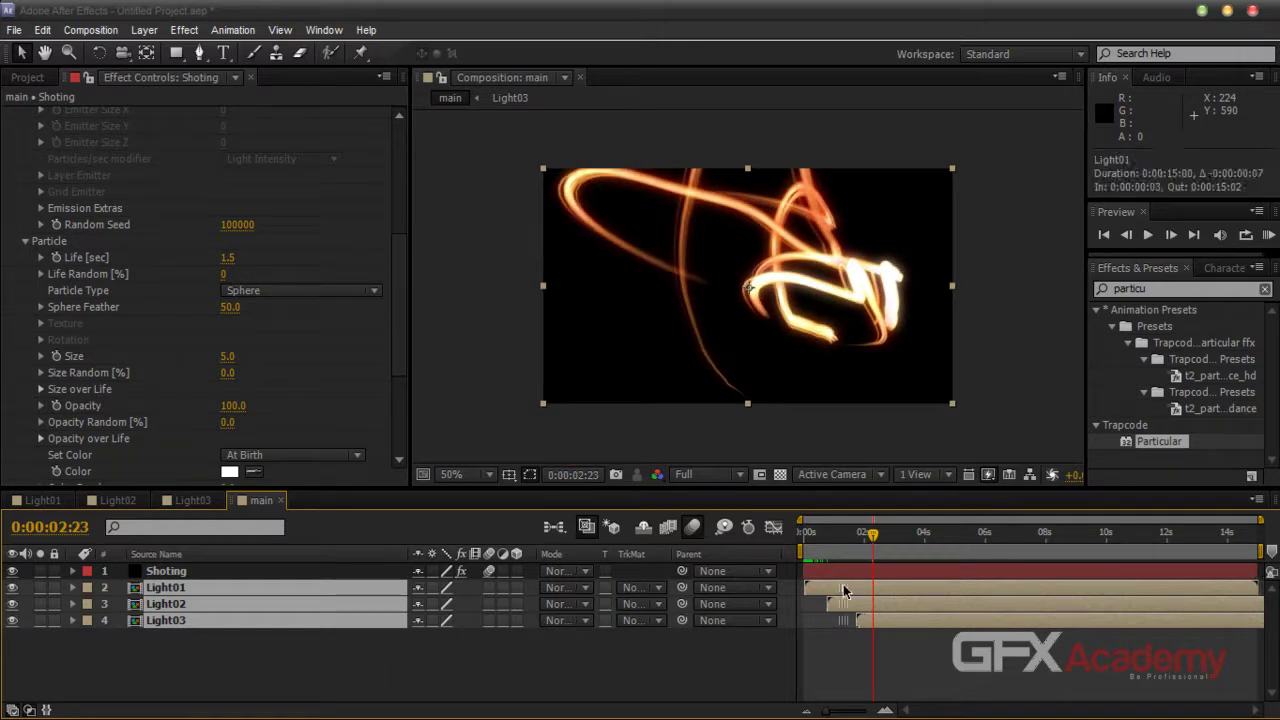
pyautogui.moveTo(845, 591); pyautogui.dragTo(842, 591)
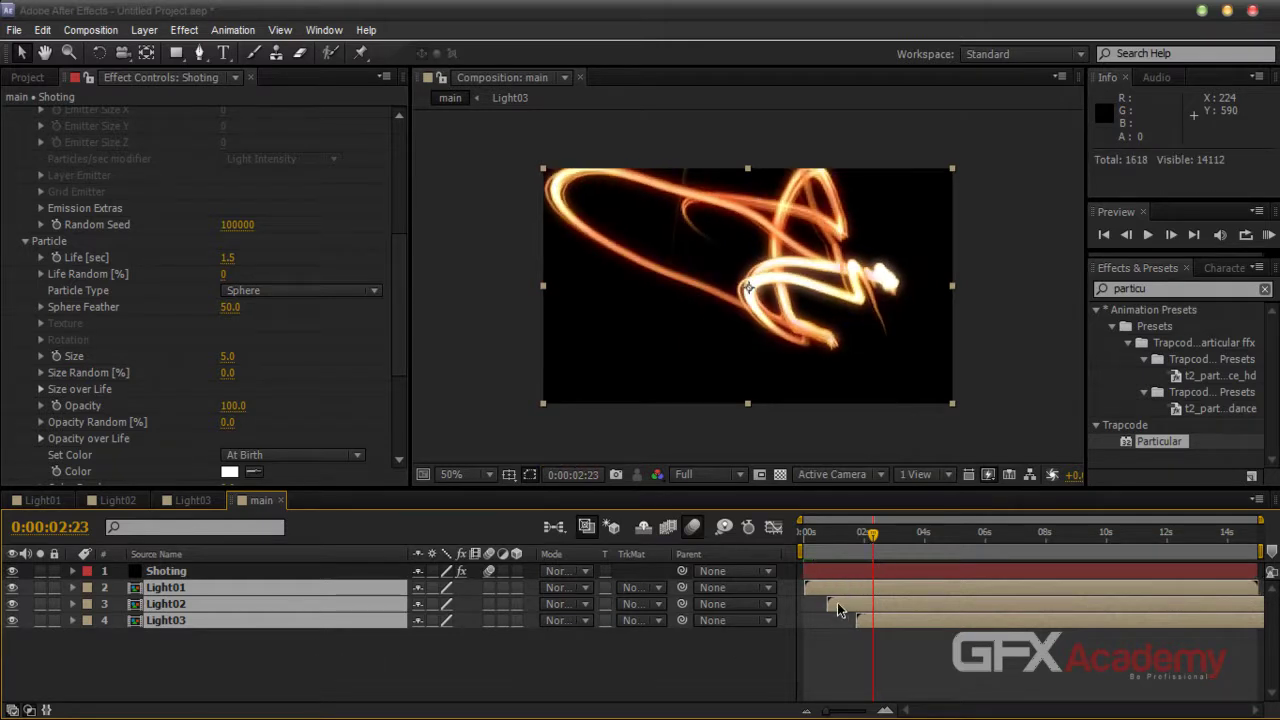
# Shift Light02 and Light03 earlier together so that Light02 starts at about 0:00:00:31
pyautogui.moveTo(300, 658); pyautogui.dragTo(388, 603)
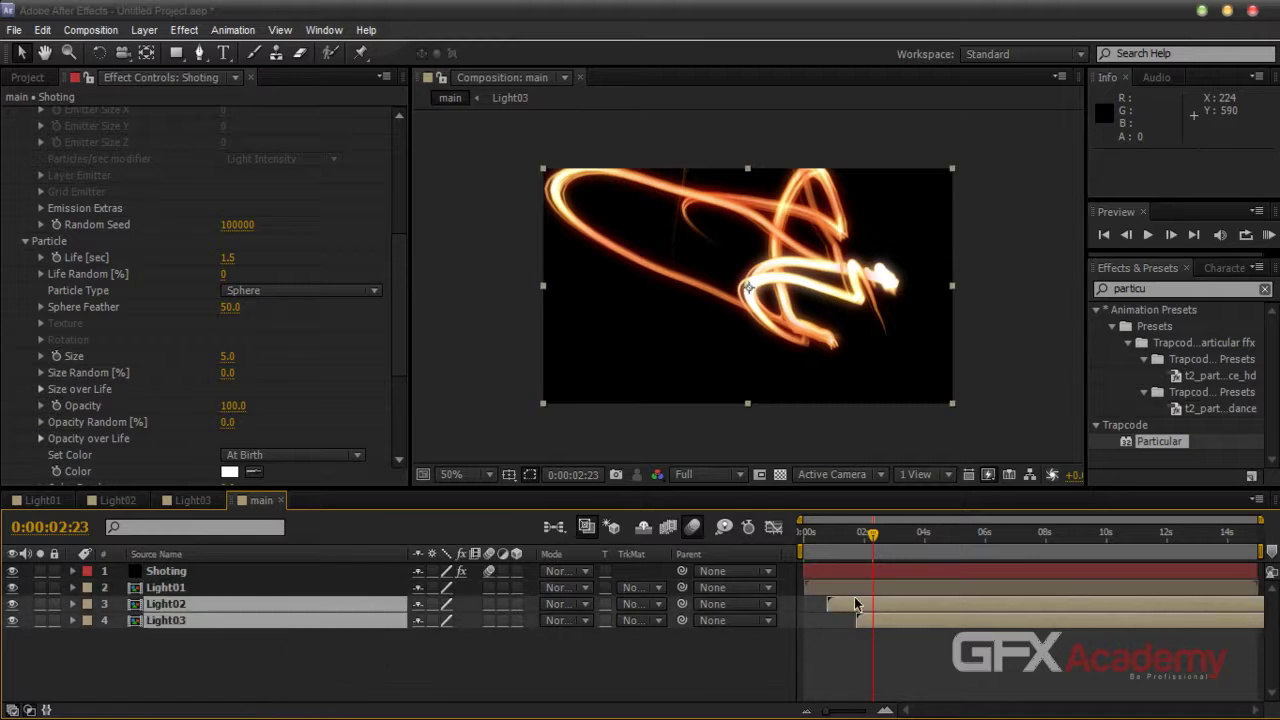
pyautogui.moveTo(855, 604); pyautogui.dragTo(845, 604)
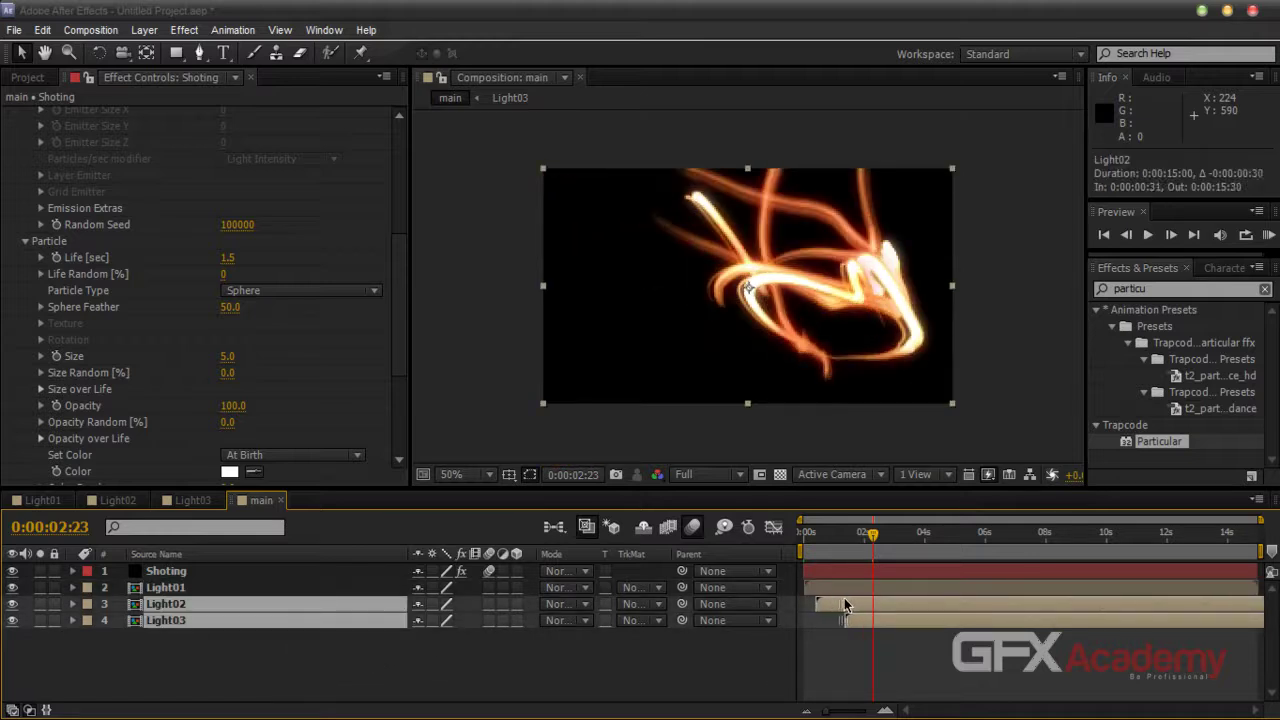
pyautogui.click(590, 679)
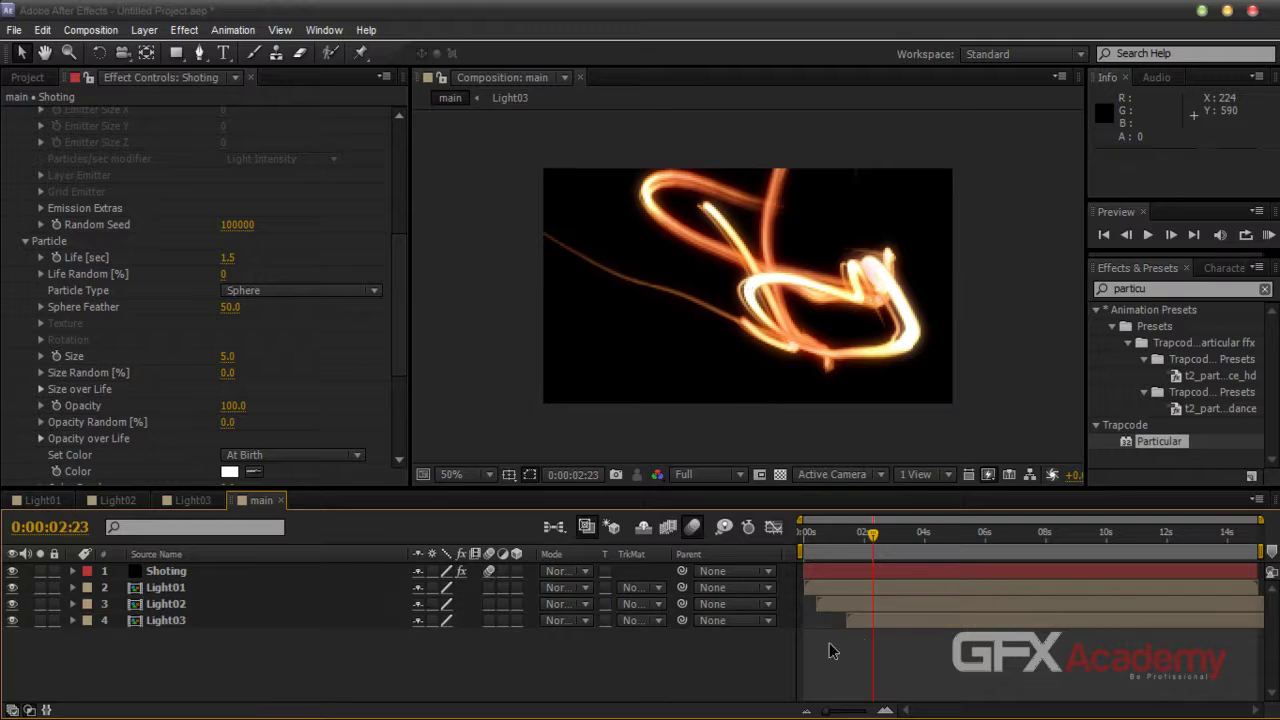
# Shift Light03 alone earlier to start at about 1 second and check the light streaks around 0:00:01:49
pyautogui.click(866, 622)
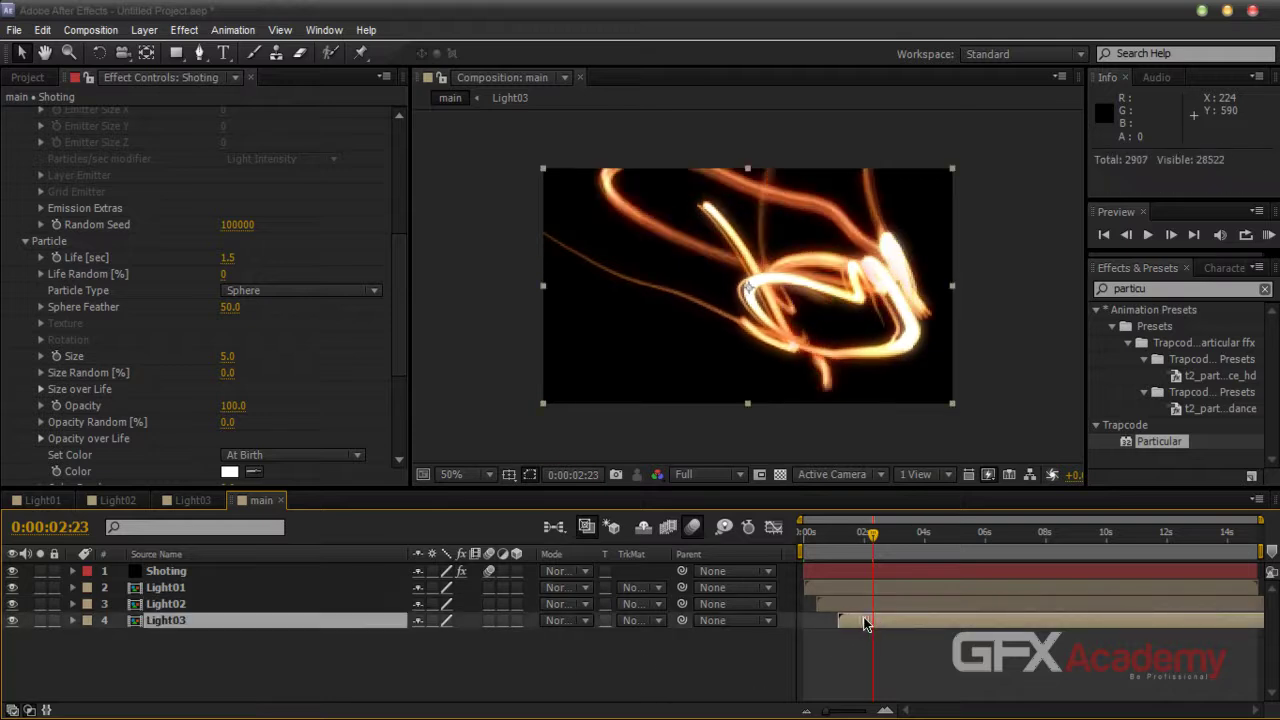
pyautogui.moveTo(866, 622); pyautogui.dragTo(855, 625)
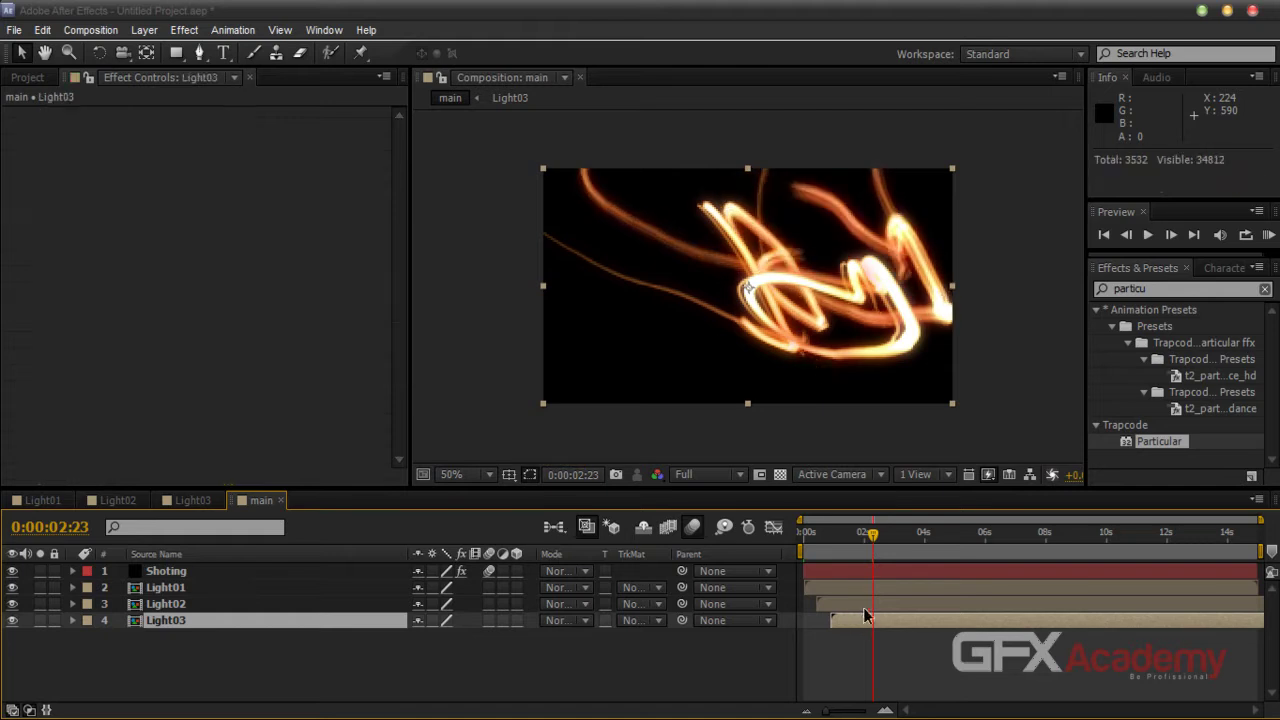
pyautogui.moveTo(872, 538)
pyautogui.mouseDown()
pyautogui.moveTo(766, 539)
pyautogui.moveTo(850, 548)
pyautogui.mouseUp()
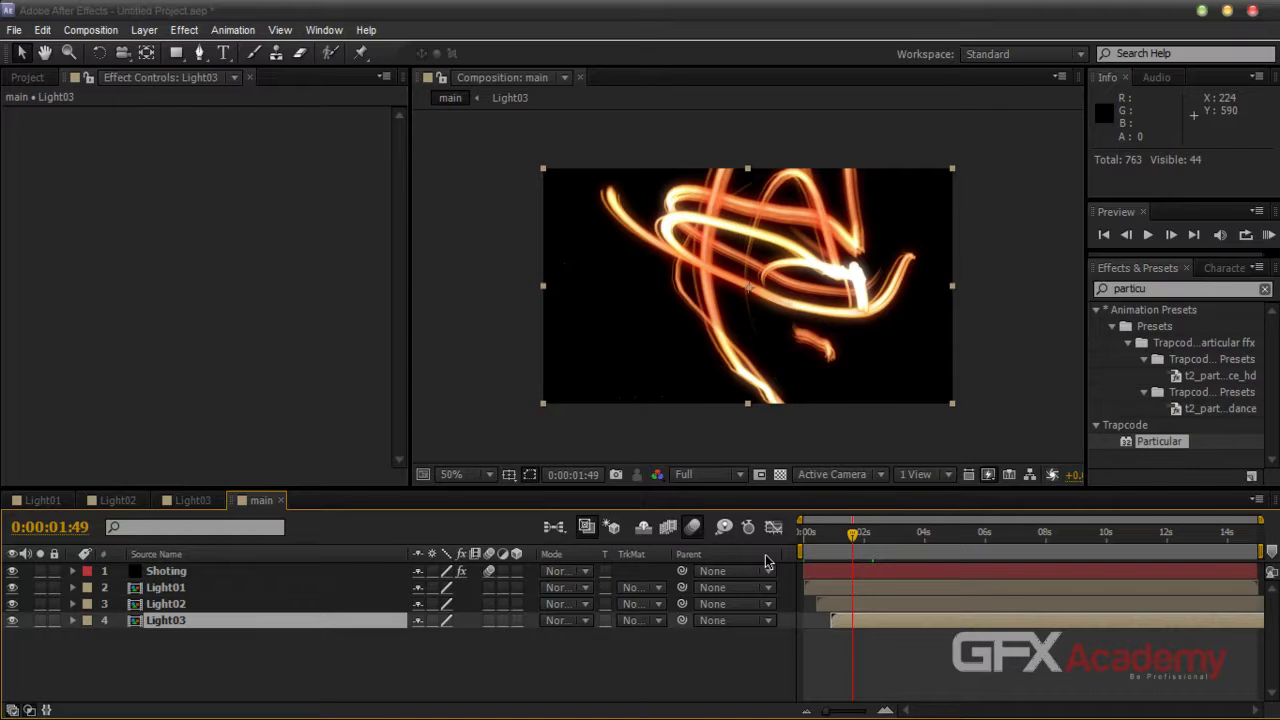
# Create a black solid layer named OF01 at composition size in the main composition and re-enable view refresh
pyautogui.click(435, 660)
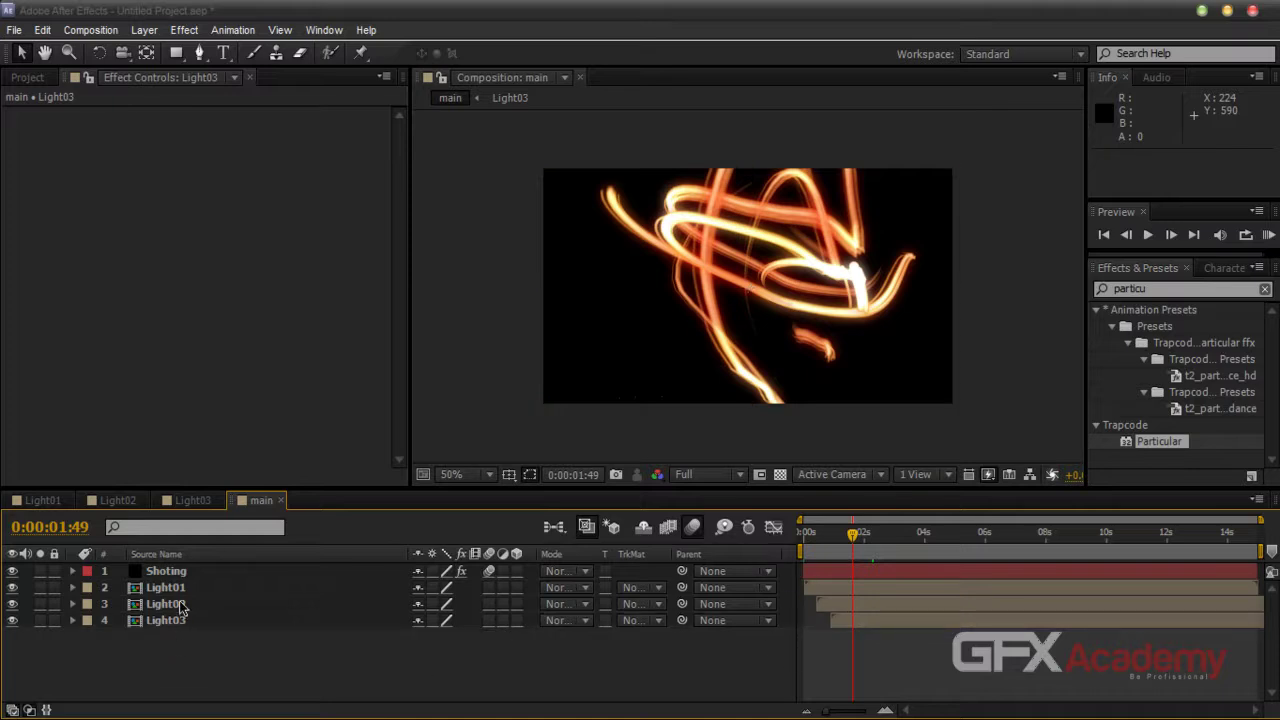
pyautogui.click(144, 29)
pyautogui.moveTo(175, 36)
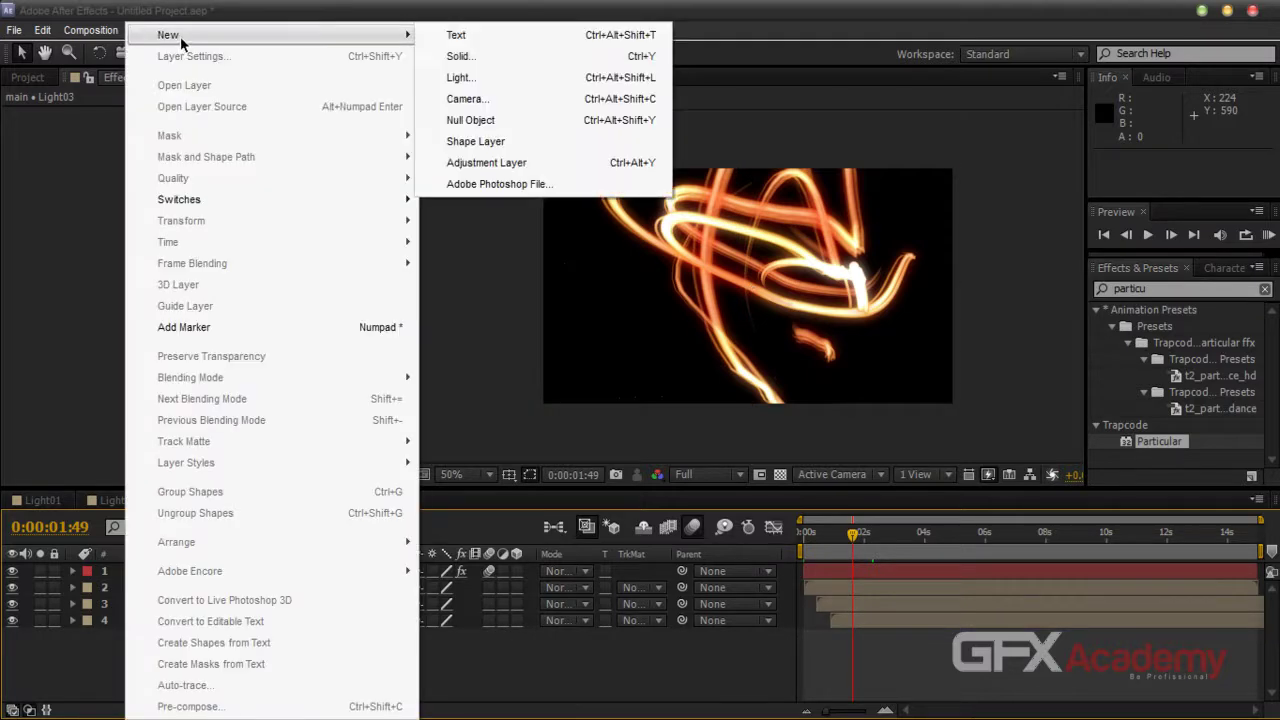
pyautogui.click(453, 57)
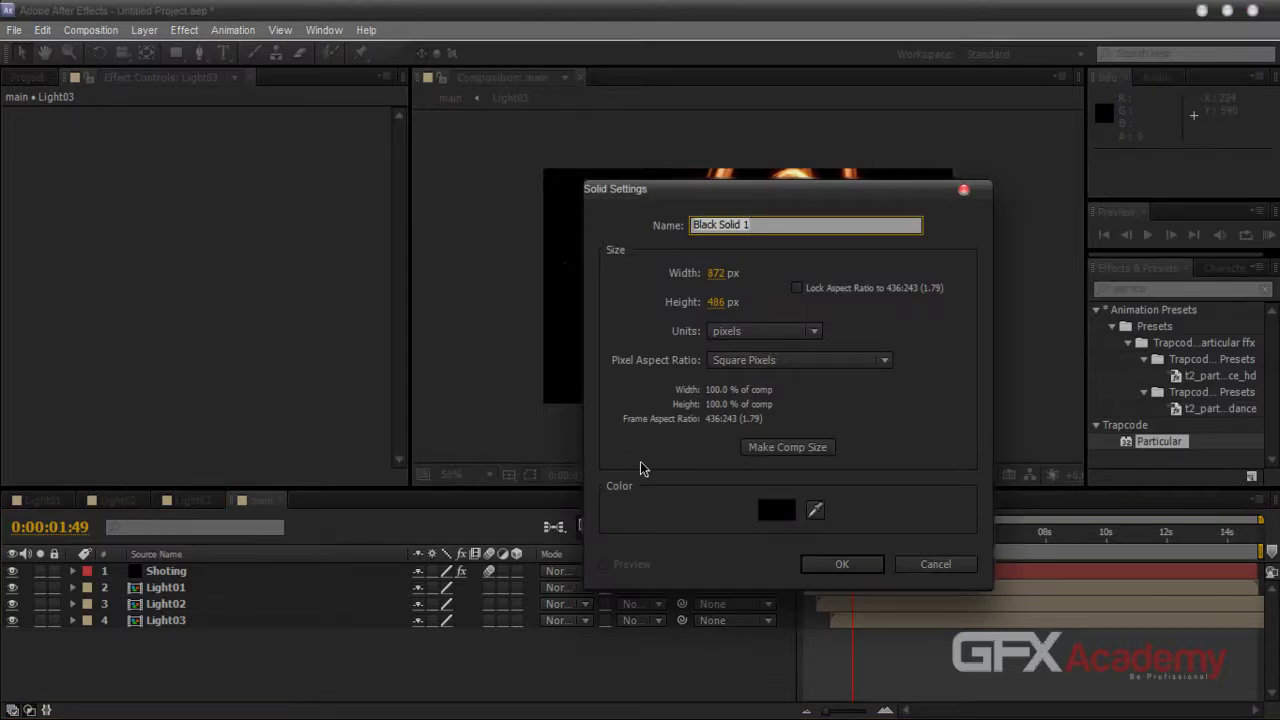
pyautogui.write('OF01')
pyautogui.press('Return')
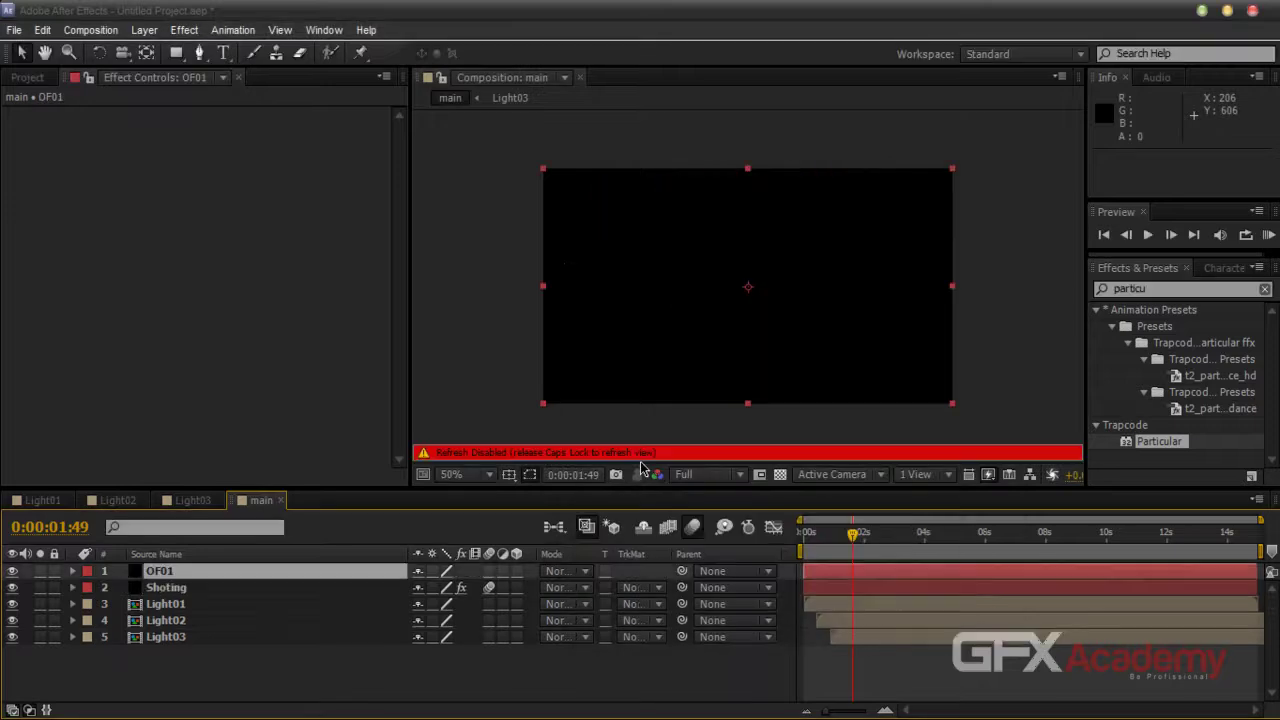
pyautogui.press('capslock')
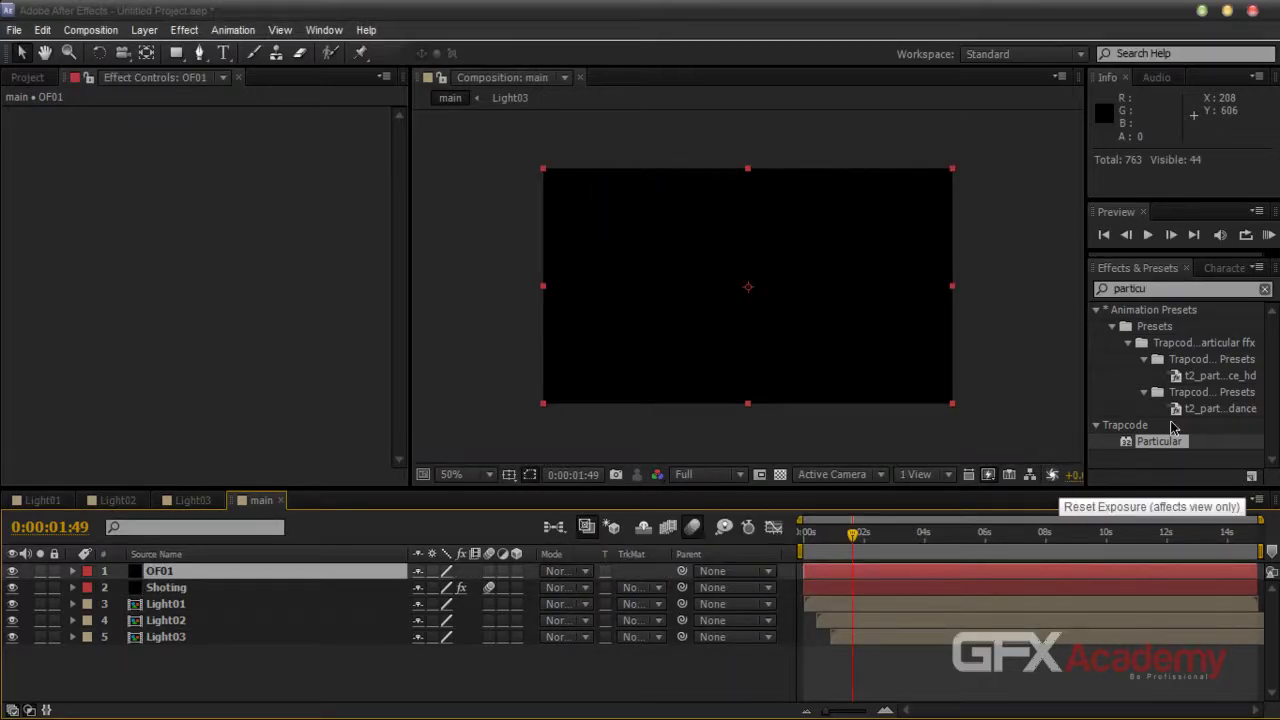
# Find the Optical Flares effect by searching for "optical" and apply it to the OF01 layer
pyautogui.click(1100, 292)
pyautogui.write('optical')
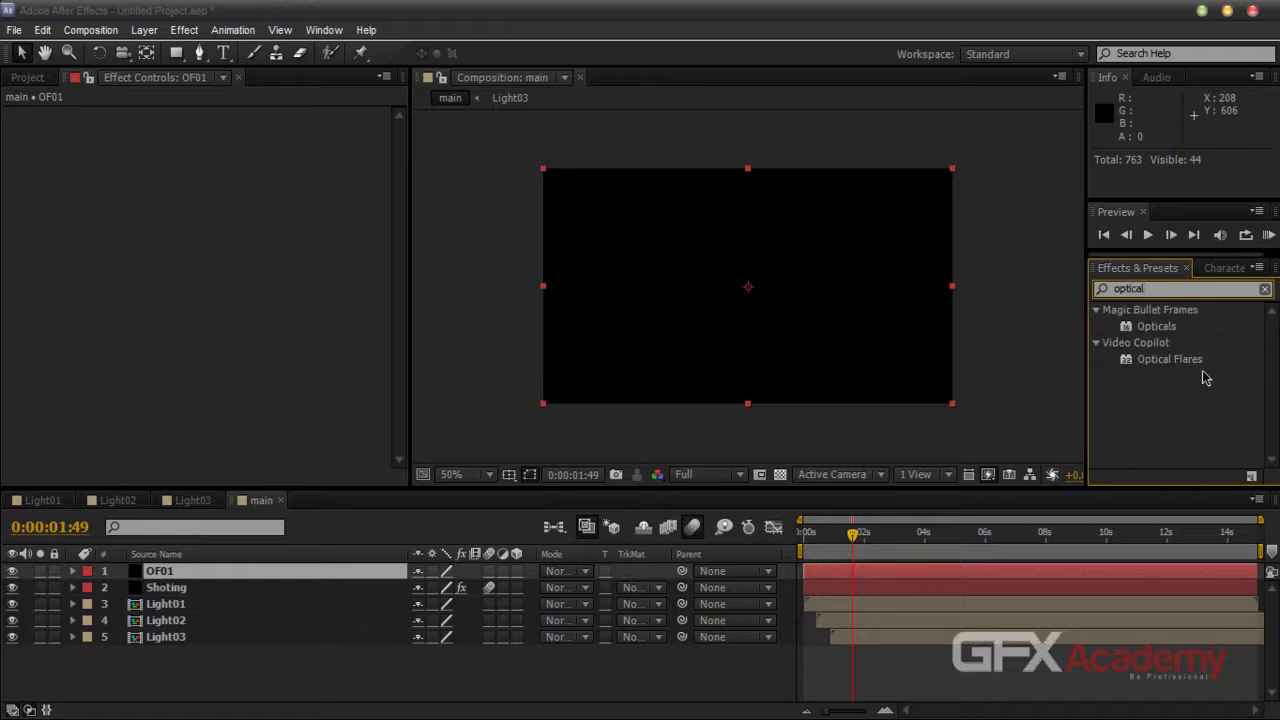
pyautogui.moveTo(1168, 359); pyautogui.dragTo(222, 572)
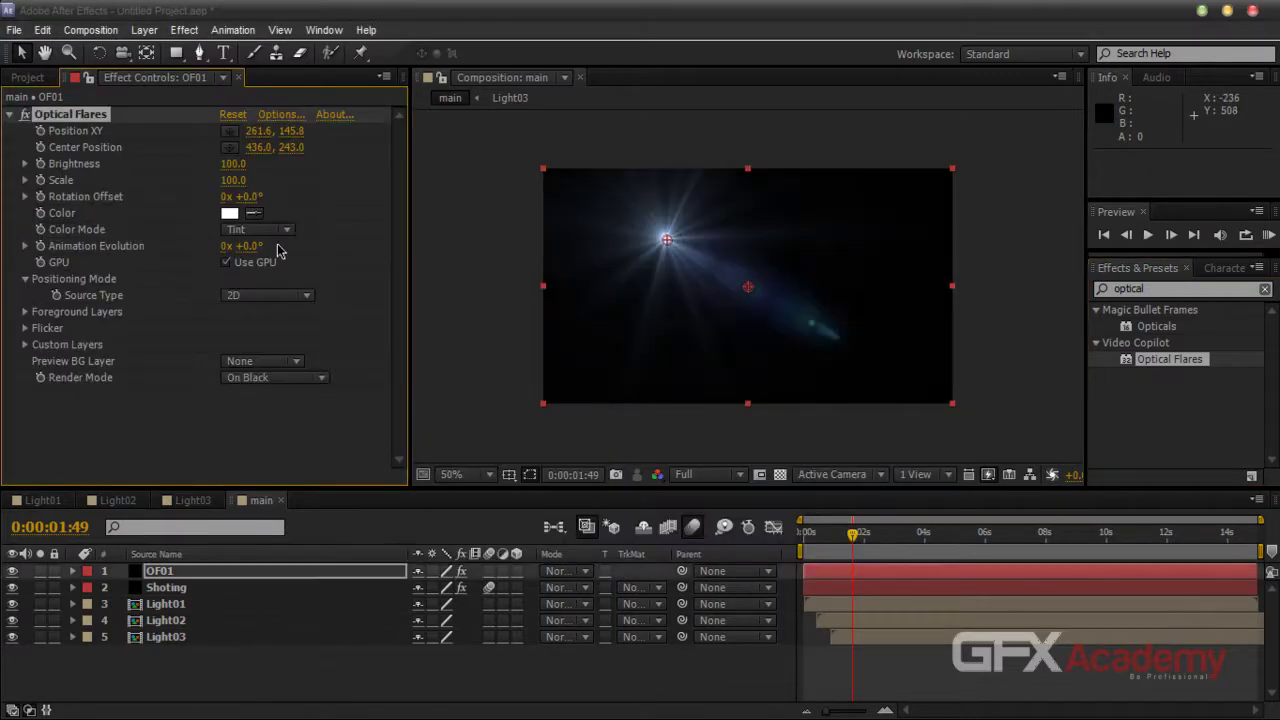
# Open the Optical Flares options and load the Sun Digital preset from the Light preset folder
pyautogui.click(280, 116)
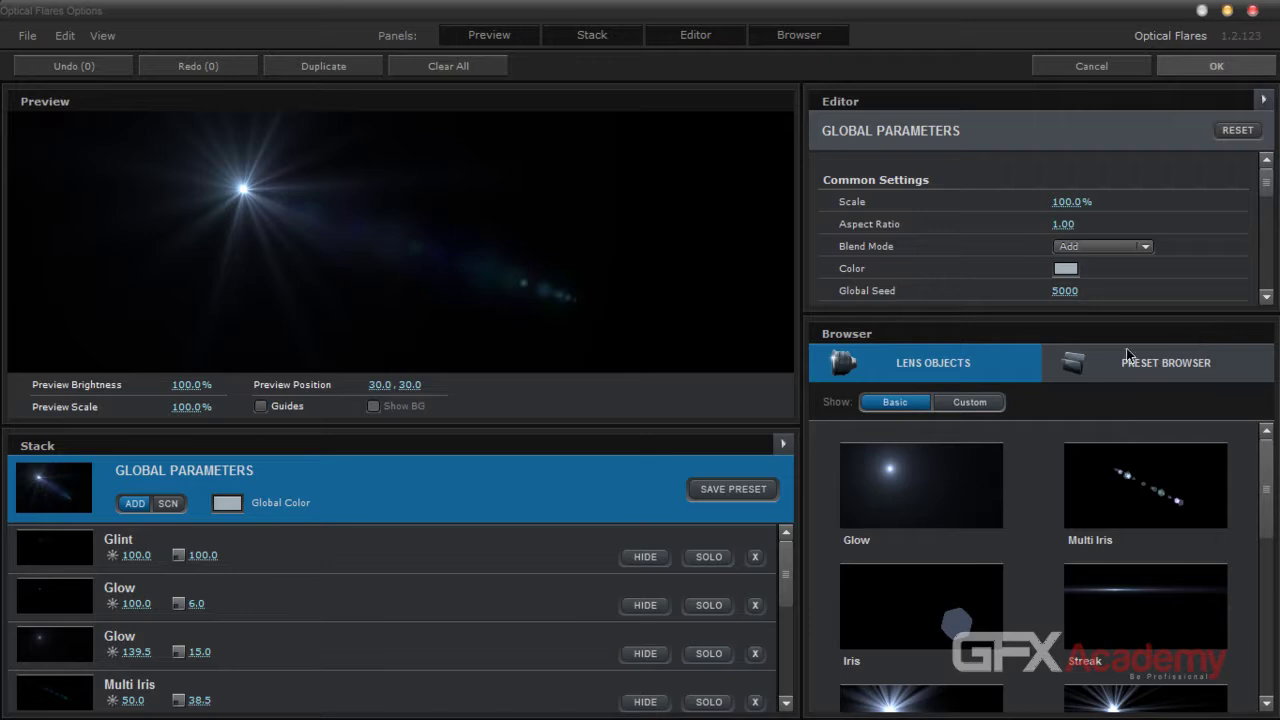
pyautogui.click(920, 506)
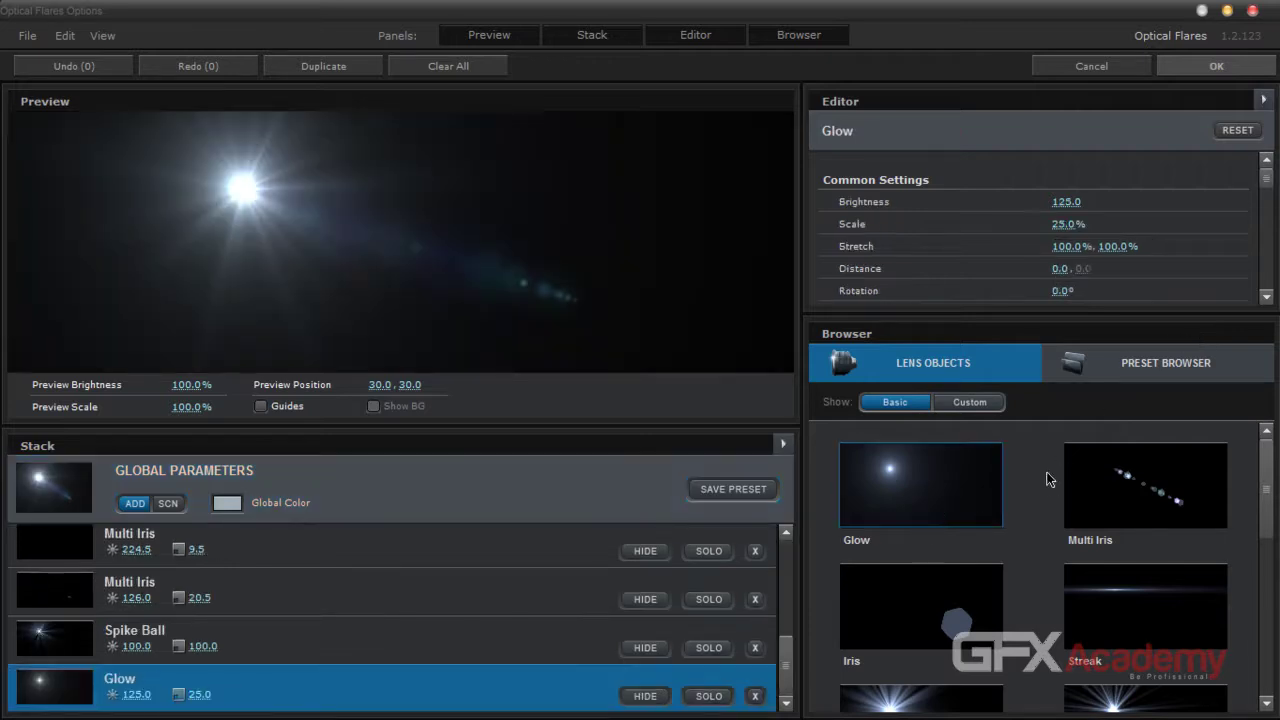
pyautogui.click(1140, 372)
pyautogui.doubleClick(1125, 491)
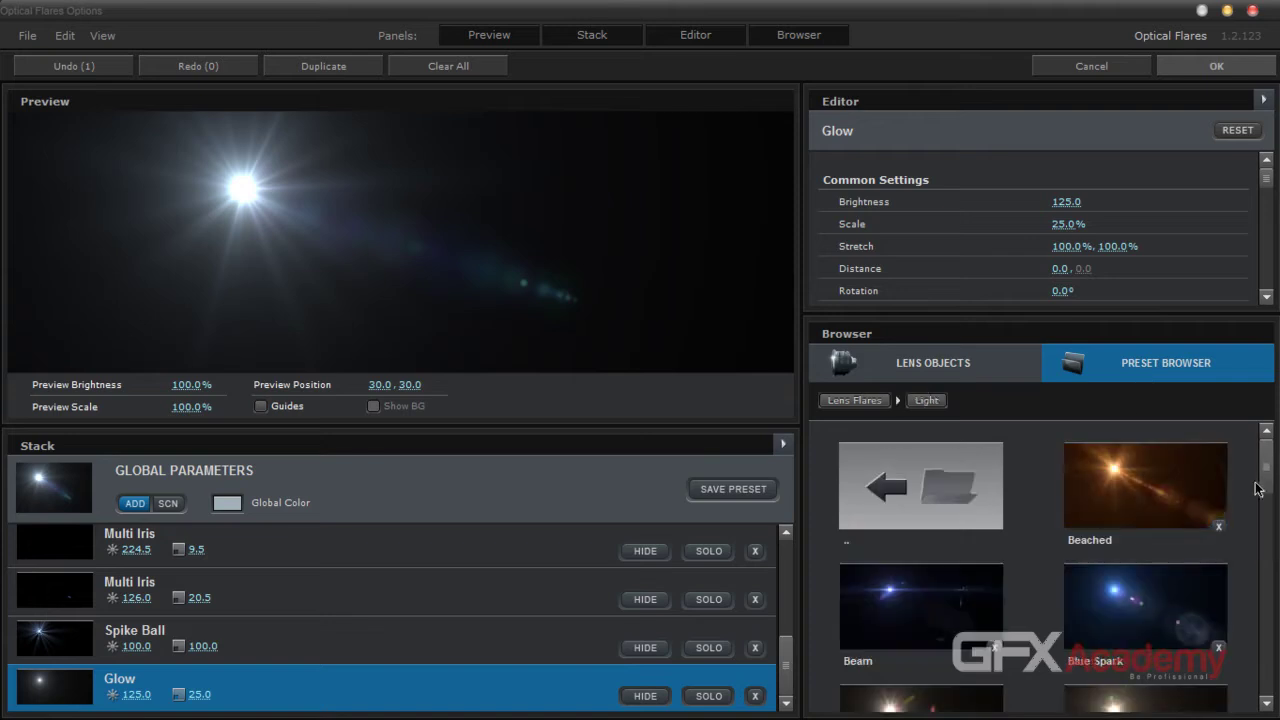
pyautogui.moveTo(1264, 479); pyautogui.dragTo(1268, 660)
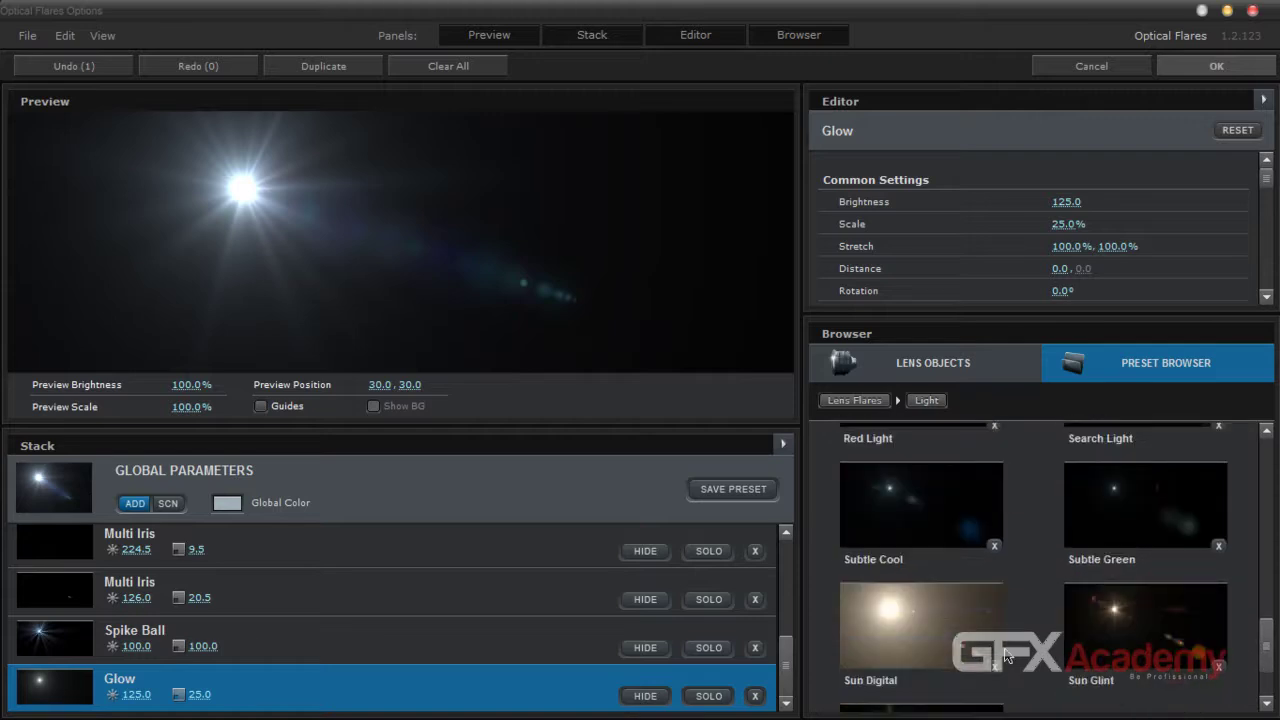
pyautogui.click(943, 630)
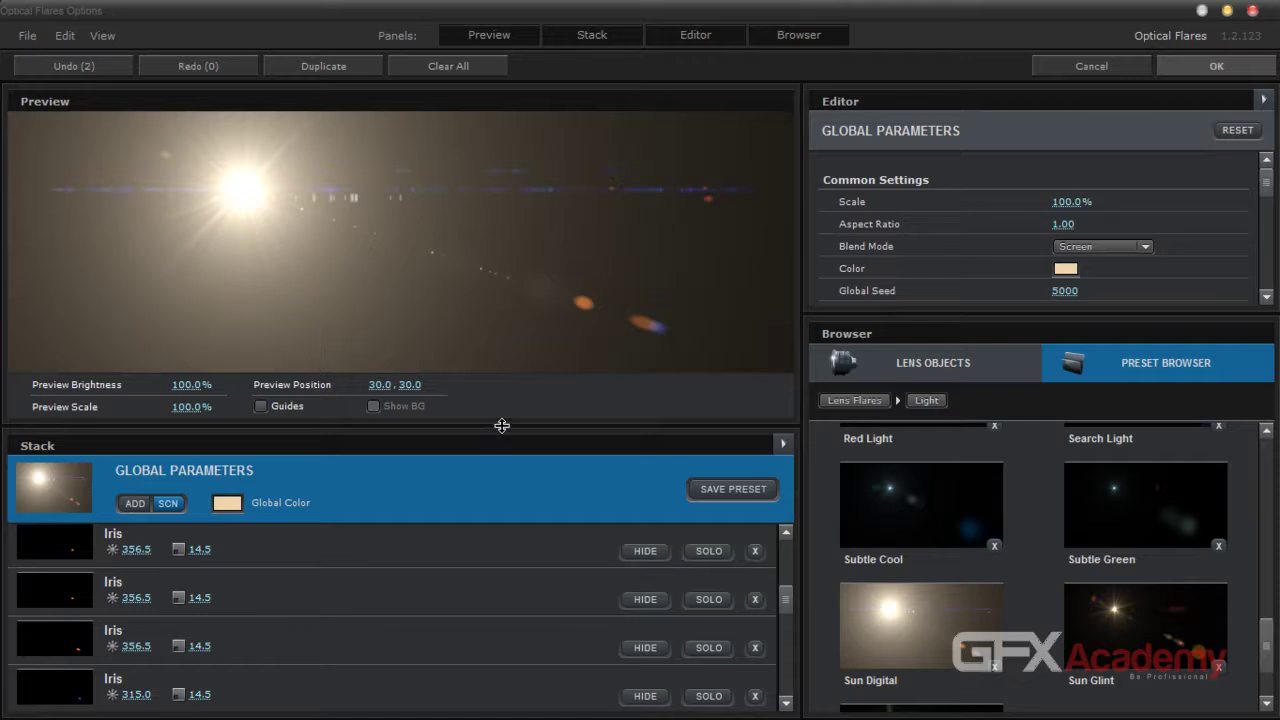
# Delete the Multi Iris objects with brightness 175.5 and 8.0, the 210.5 Iris and two Iris objects of scale 4.0 from the stack
pyautogui.moveTo(500, 428); pyautogui.dragTo(491, 297)
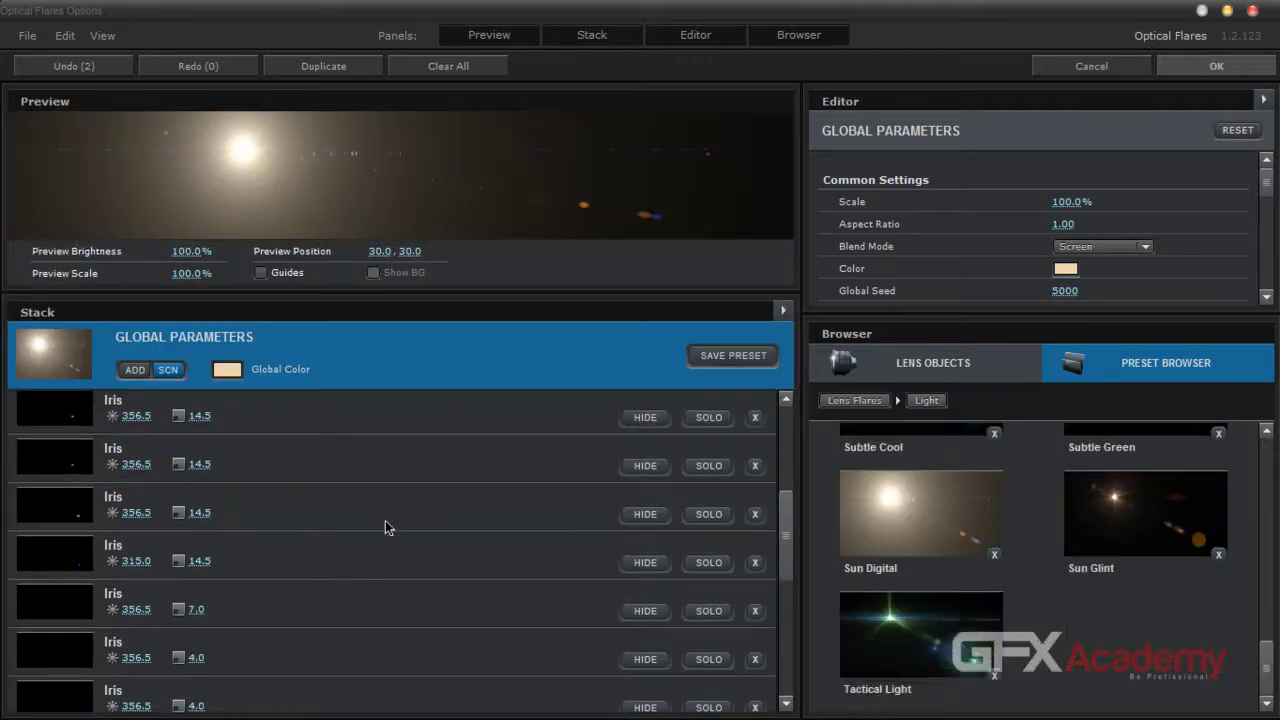
pyautogui.moveTo(785, 535); pyautogui.dragTo(780, 688)
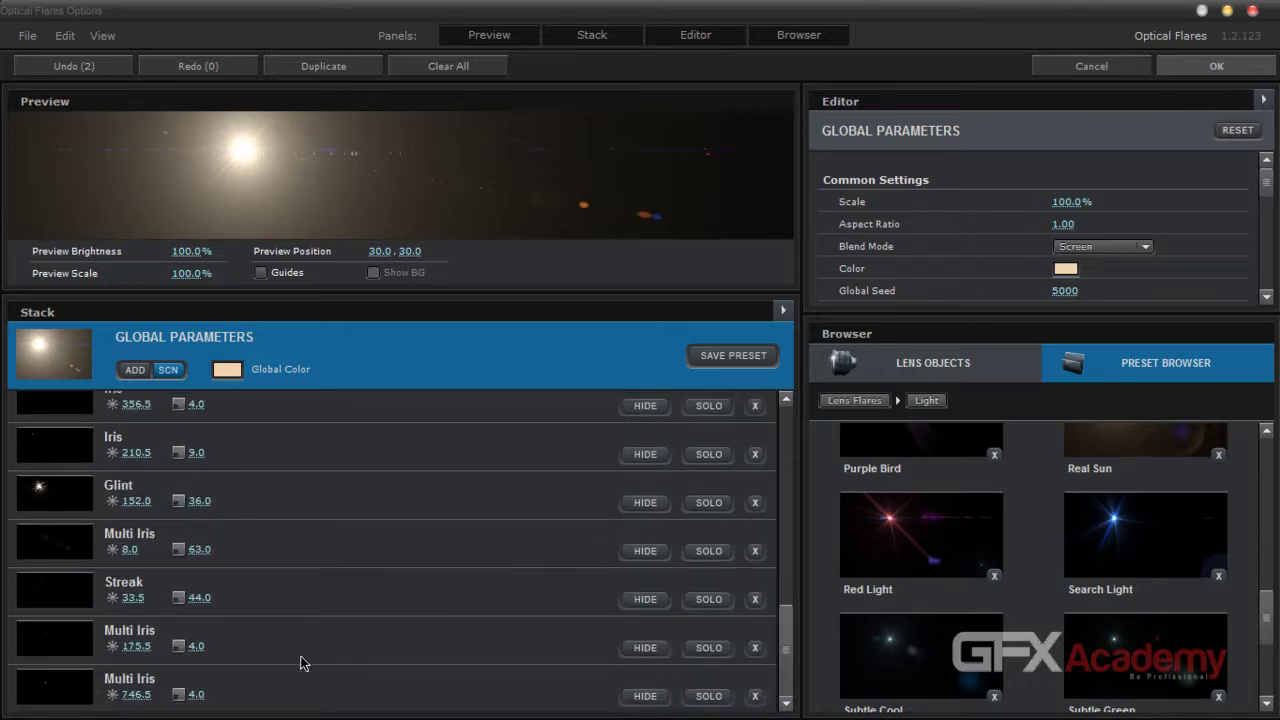
pyautogui.click(755, 648)
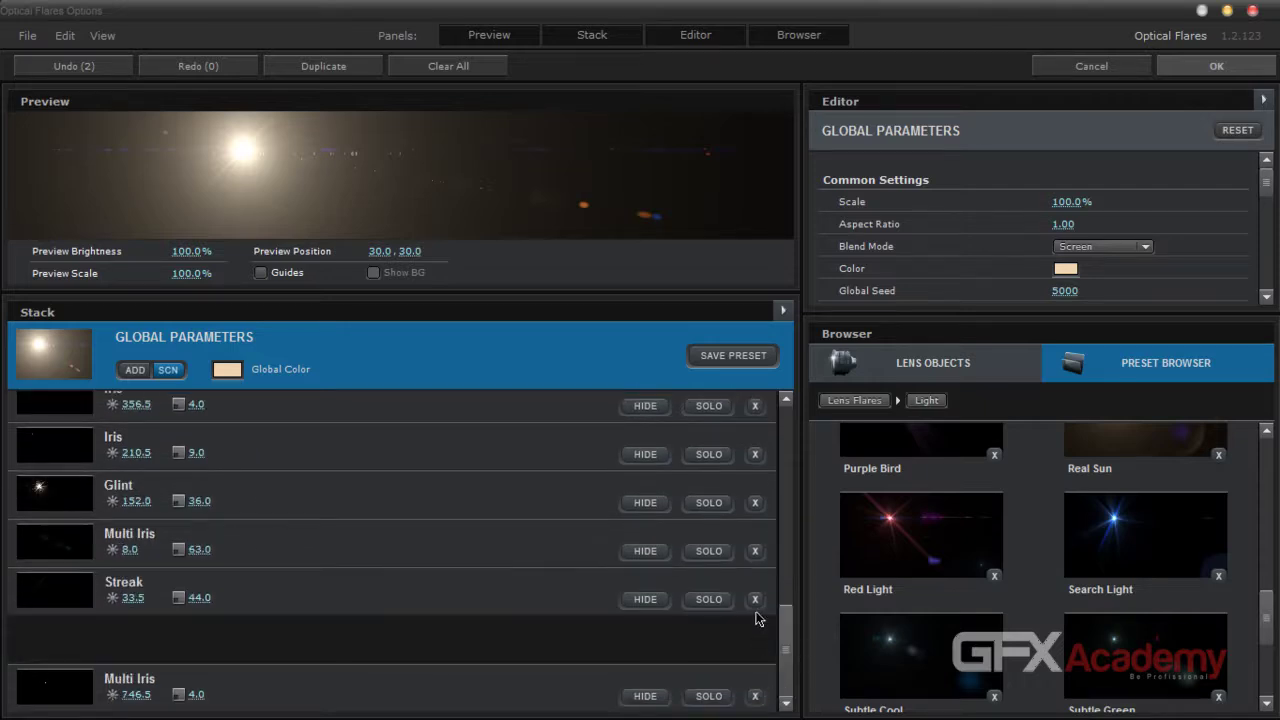
pyautogui.click(755, 605)
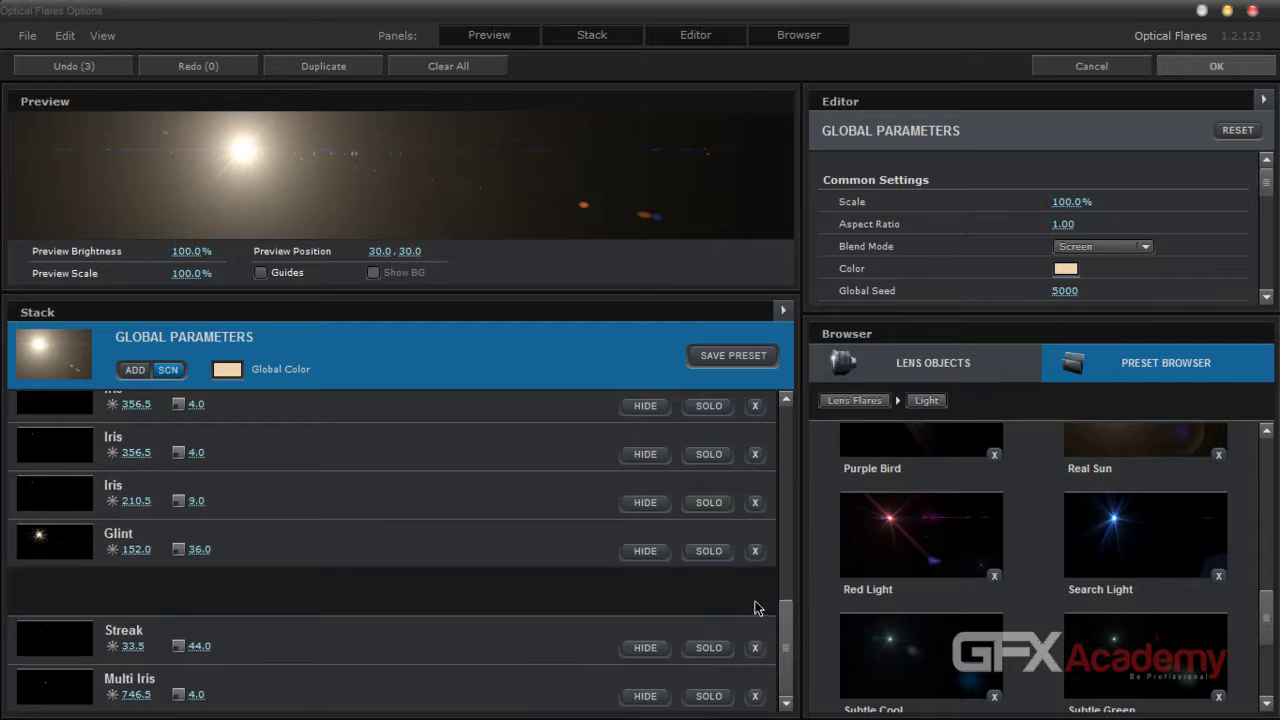
pyautogui.click(755, 605)
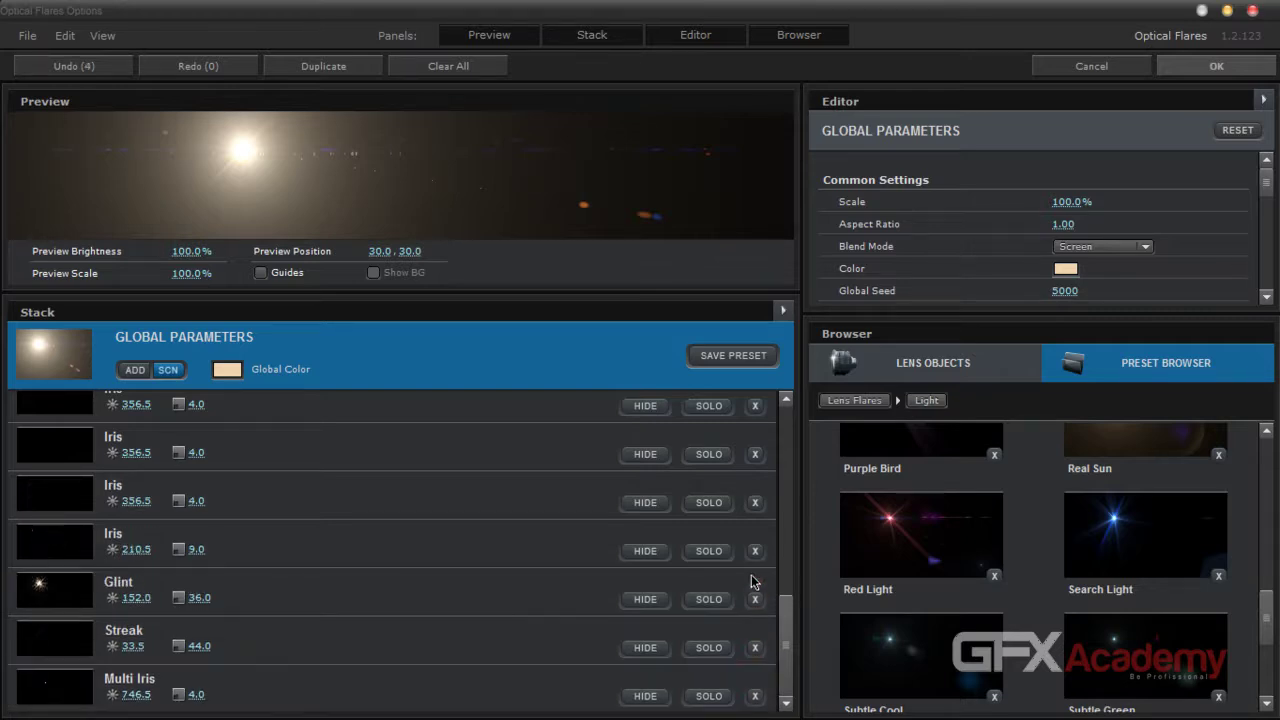
pyautogui.click(755, 555)
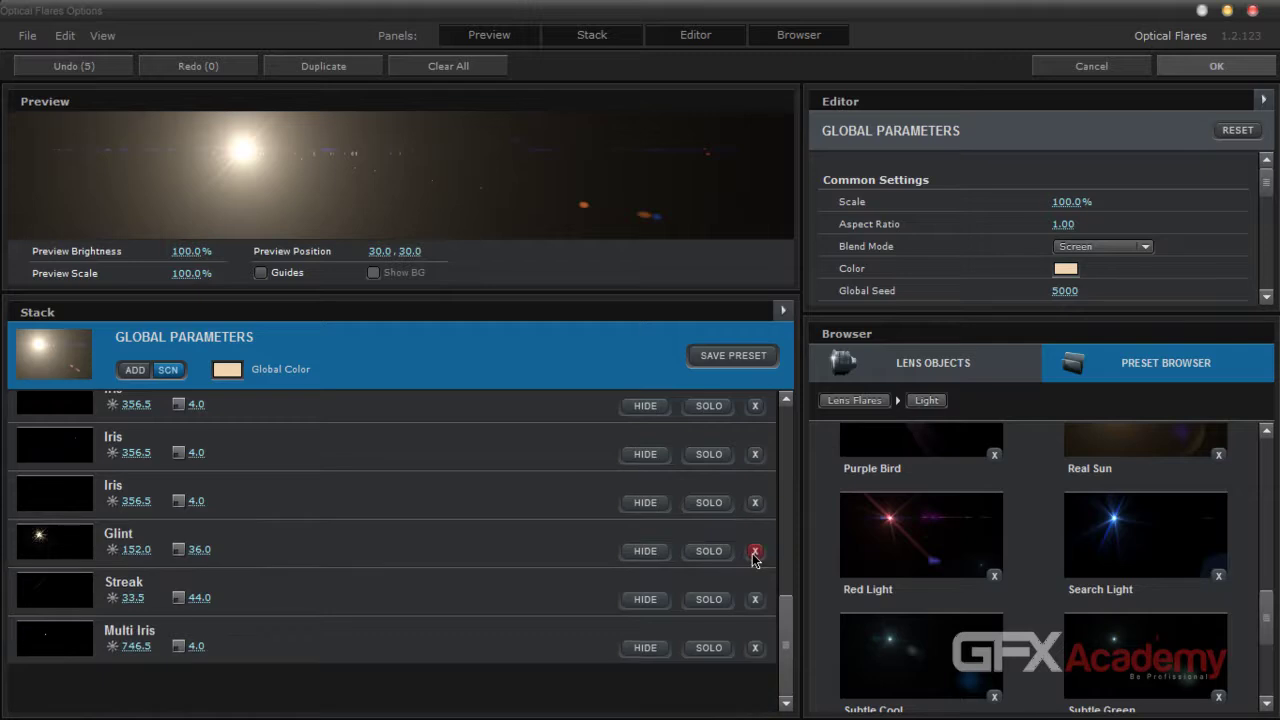
pyautogui.click(755, 505)
pyautogui.click(755, 456)
# Delete the four Iris objects with scale 14.5 from the flare stack
pyautogui.moveTo(786, 638); pyautogui.dragTo(788, 552)
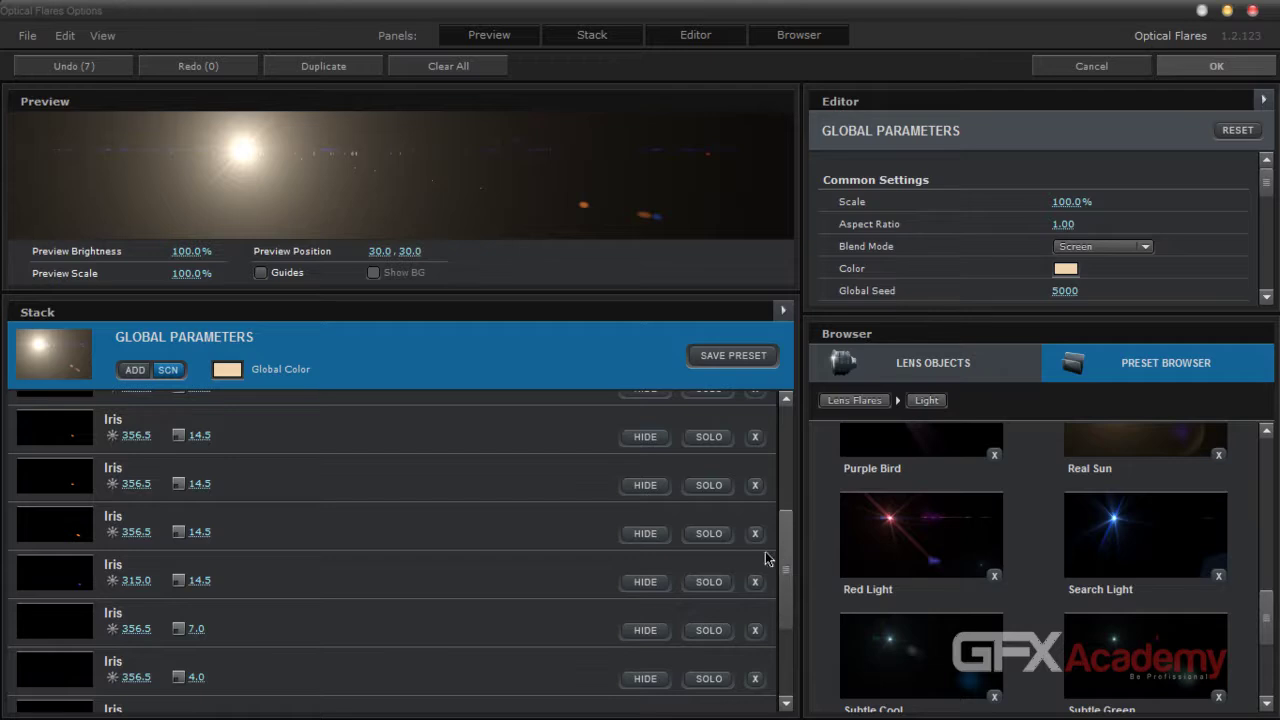
pyautogui.click(755, 533)
pyautogui.click(755, 485)
pyautogui.click(755, 440)
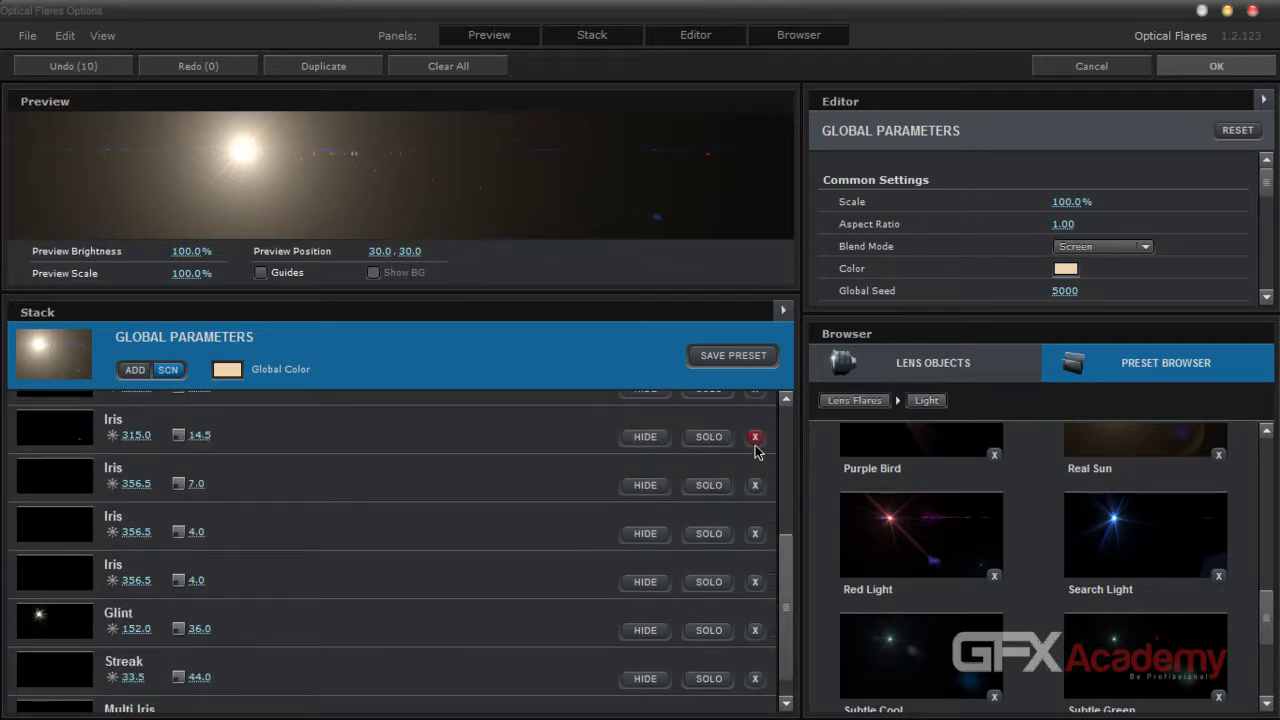
pyautogui.click(755, 437)
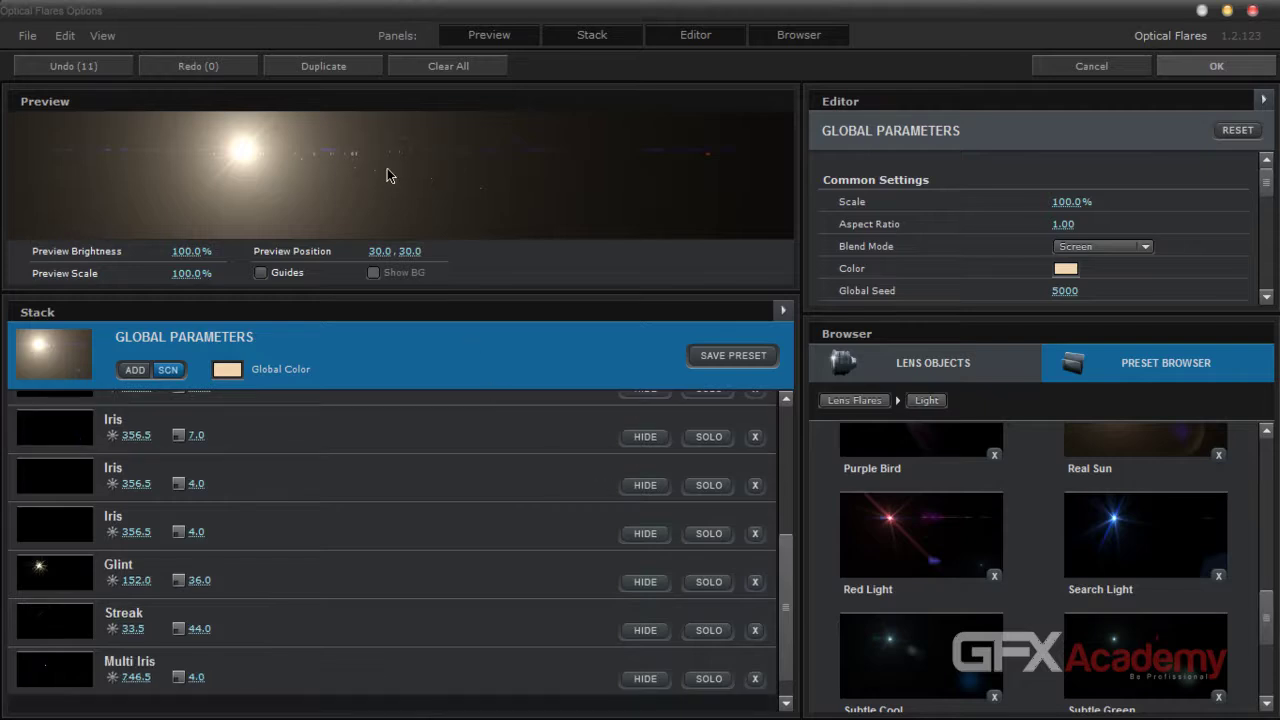
# Delete the Multi Iris objects with scale 25.0 and everything else between the Glow and the 7.0 Iris in the stack
pyautogui.scroll(3, 390, 176)
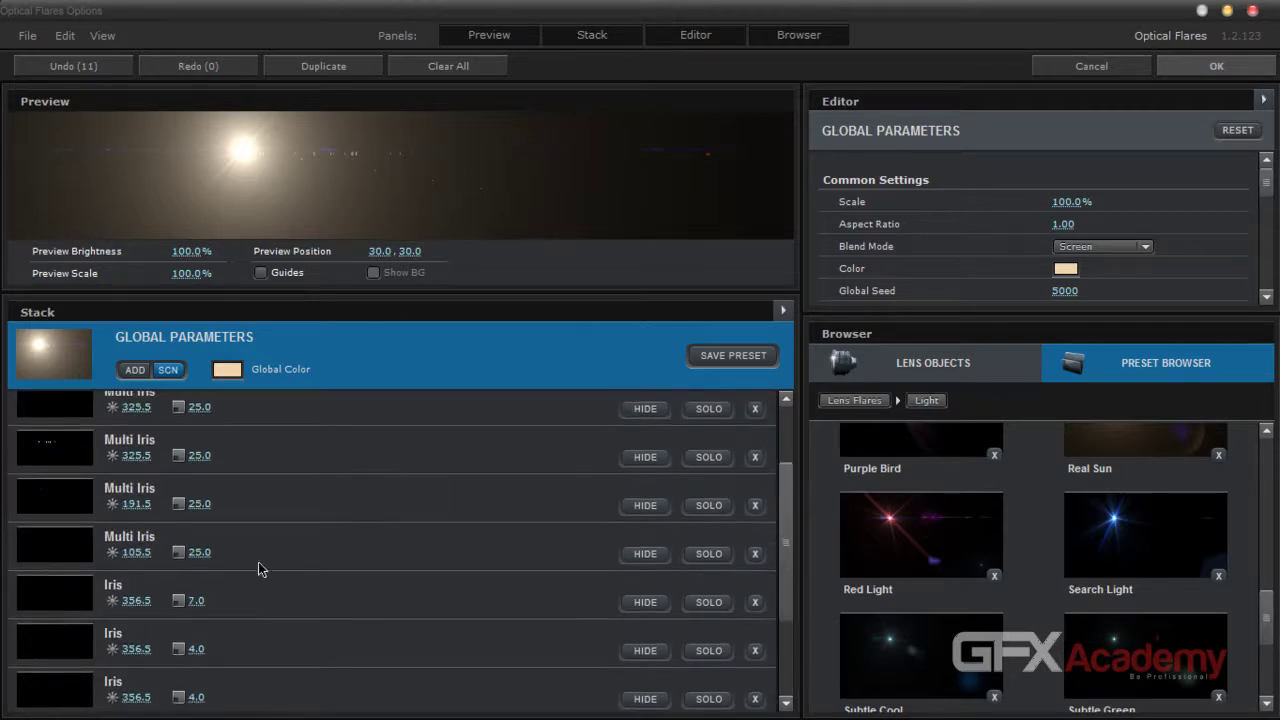
pyautogui.click(756, 554)
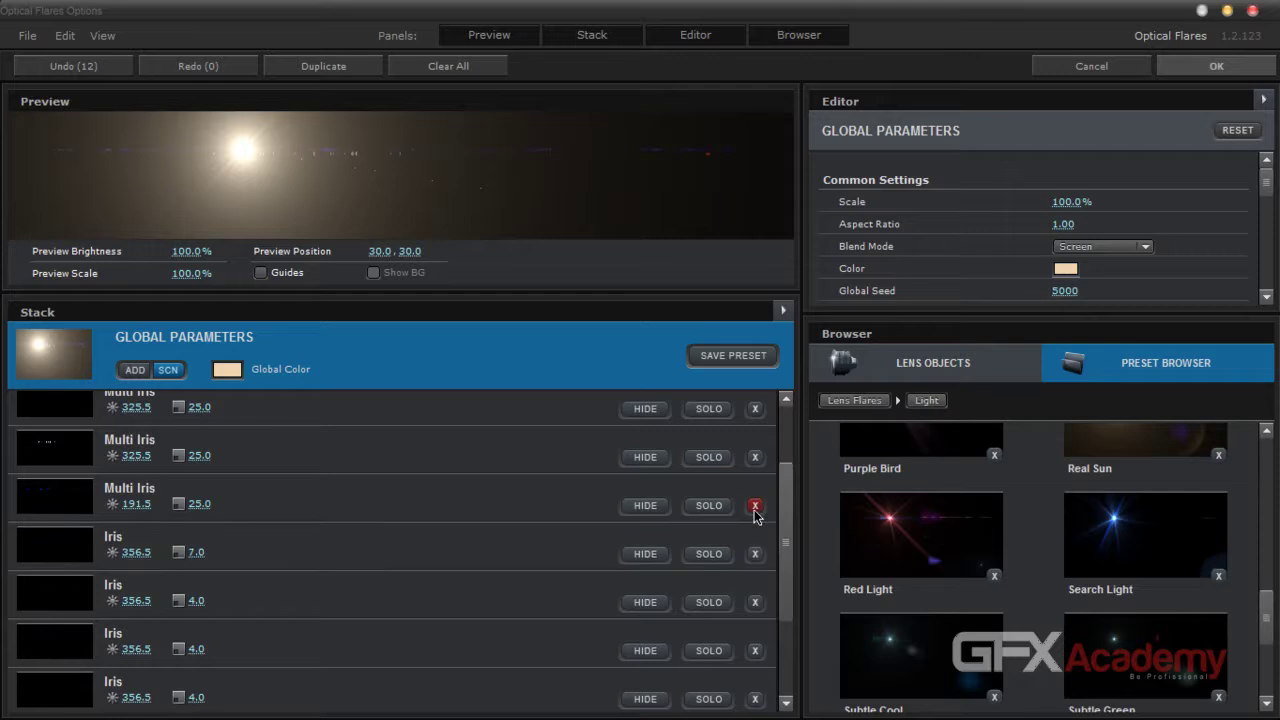
pyautogui.click(756, 508)
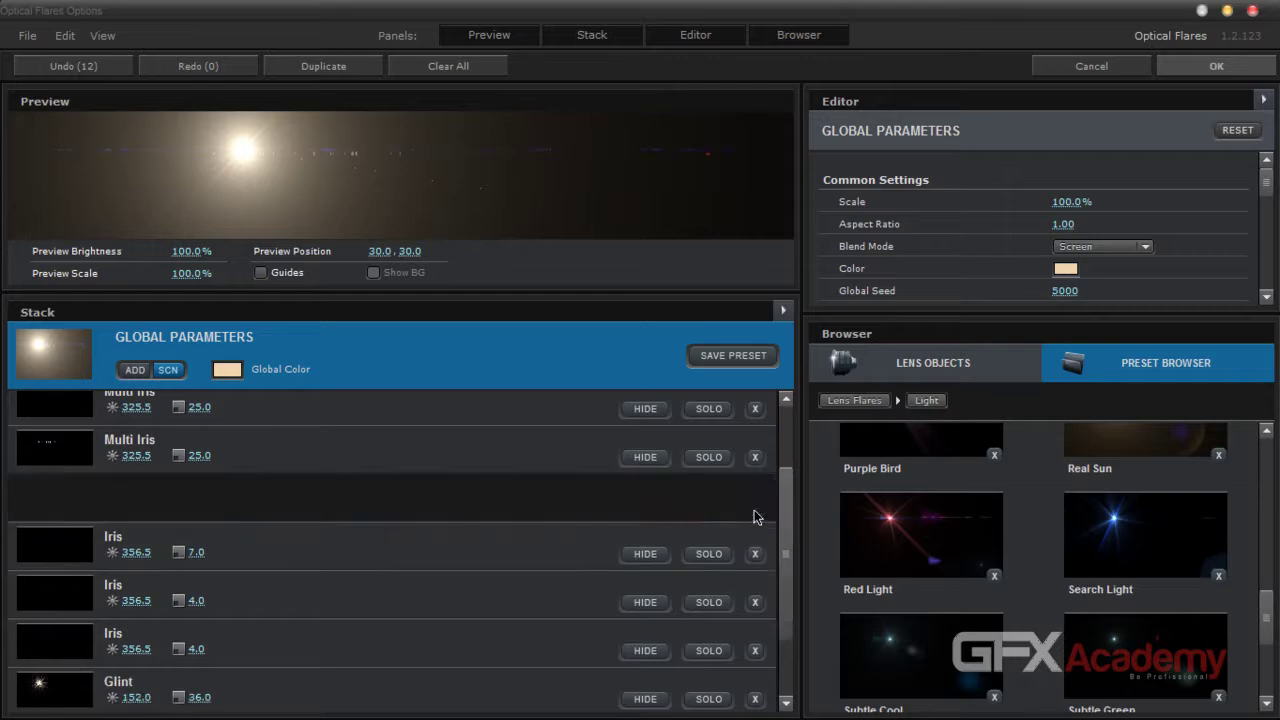
pyautogui.click(755, 459)
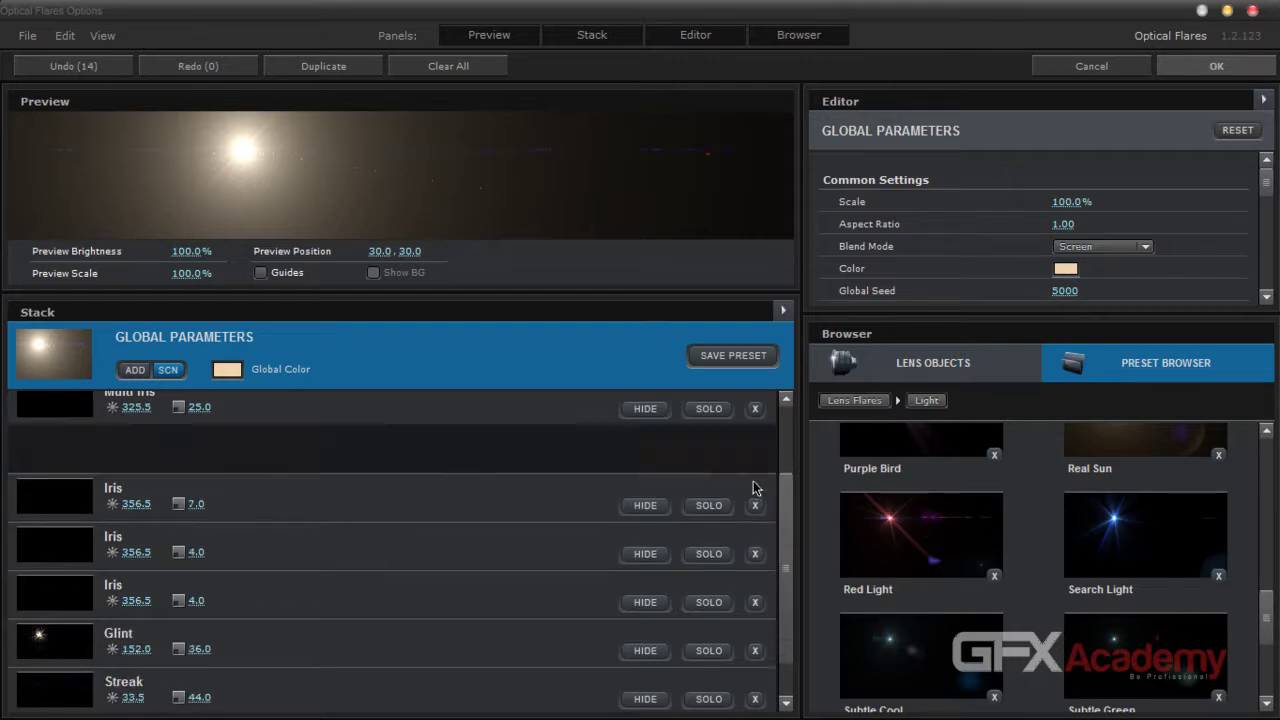
pyautogui.moveTo(789, 560); pyautogui.dragTo(786, 484)
pyautogui.click(757, 473)
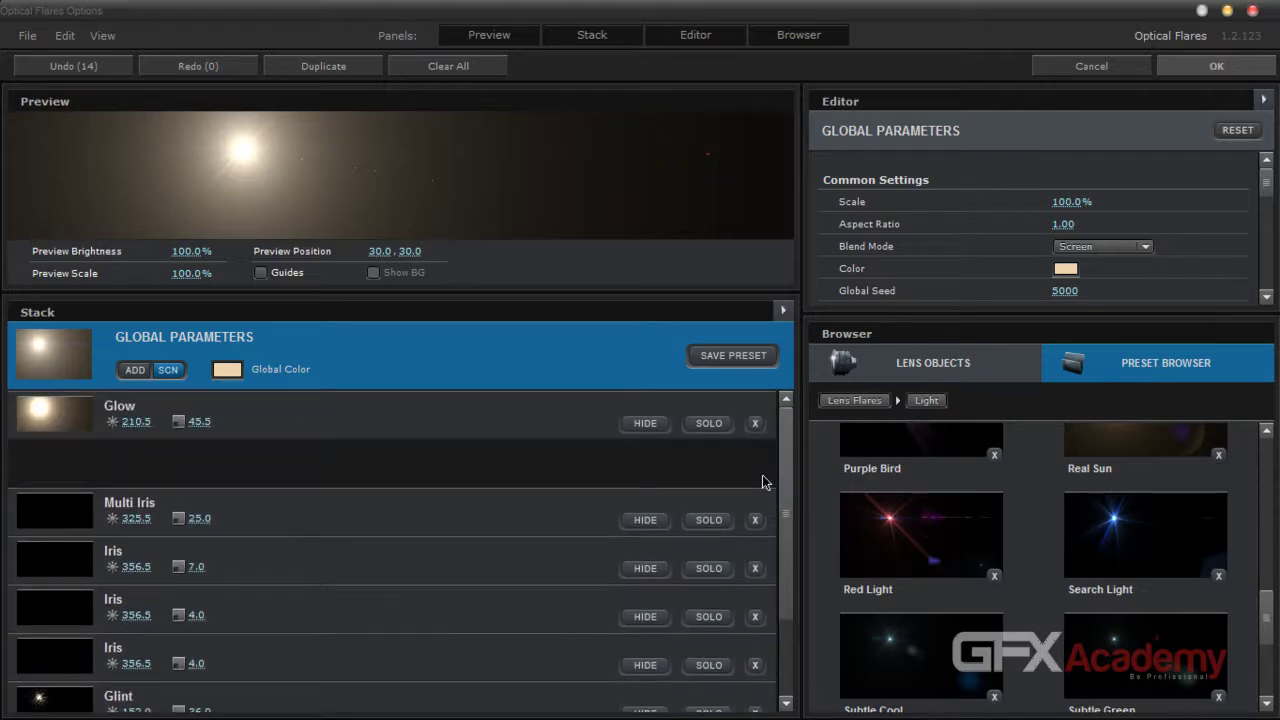
pyautogui.click(755, 474)
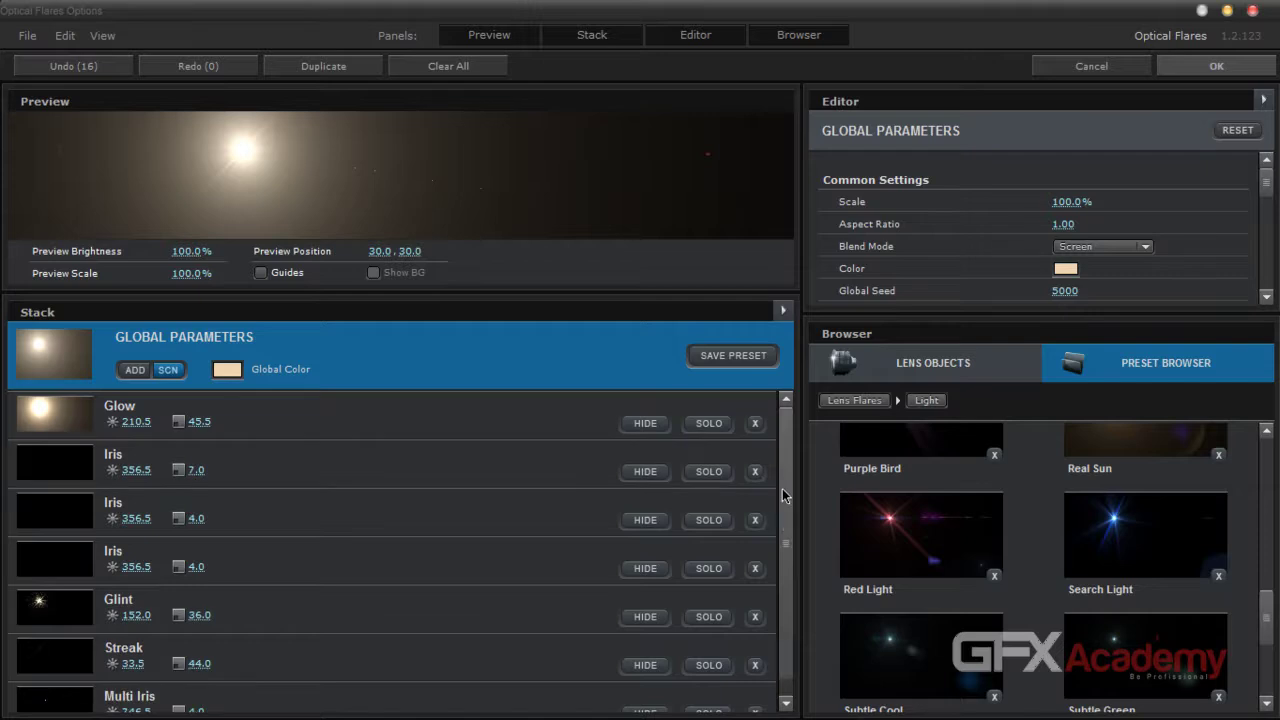
# Enlarge the preview, move the flare to about its centre and set the global color to orange E87232
pyautogui.moveTo(517, 293); pyautogui.dragTo(509, 486)
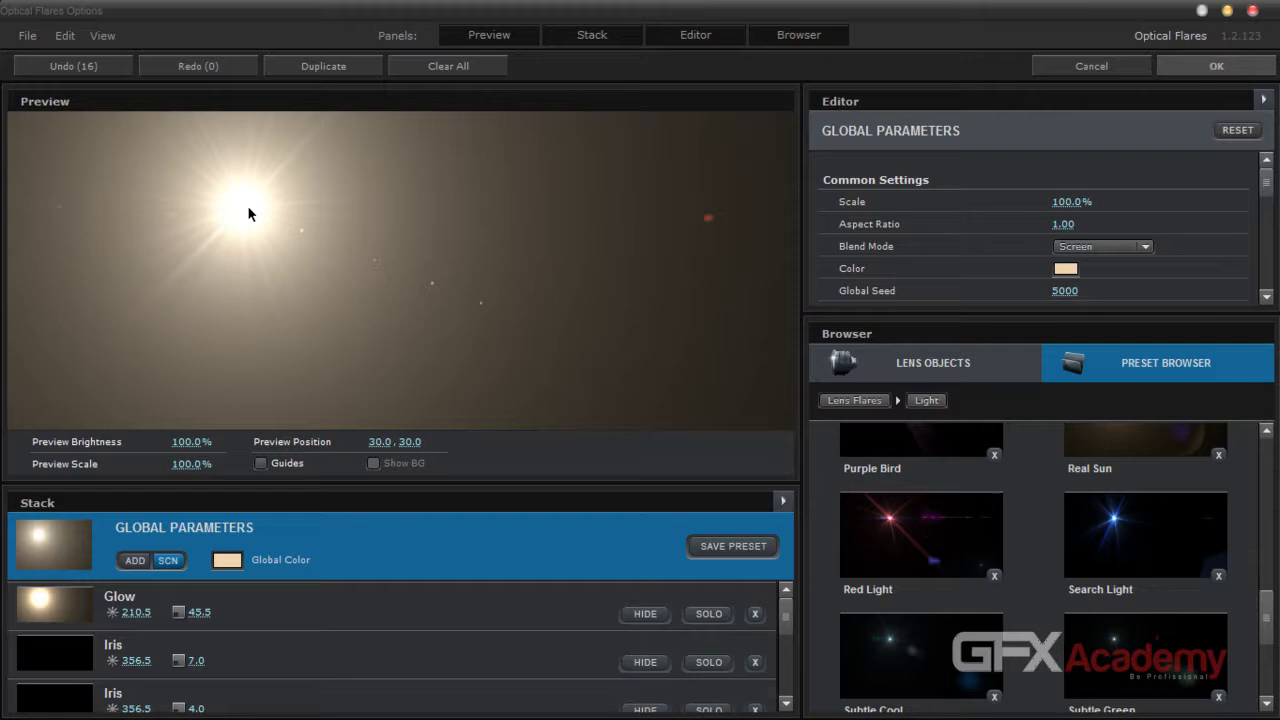
pyautogui.moveTo(248, 210); pyautogui.dragTo(403, 266)
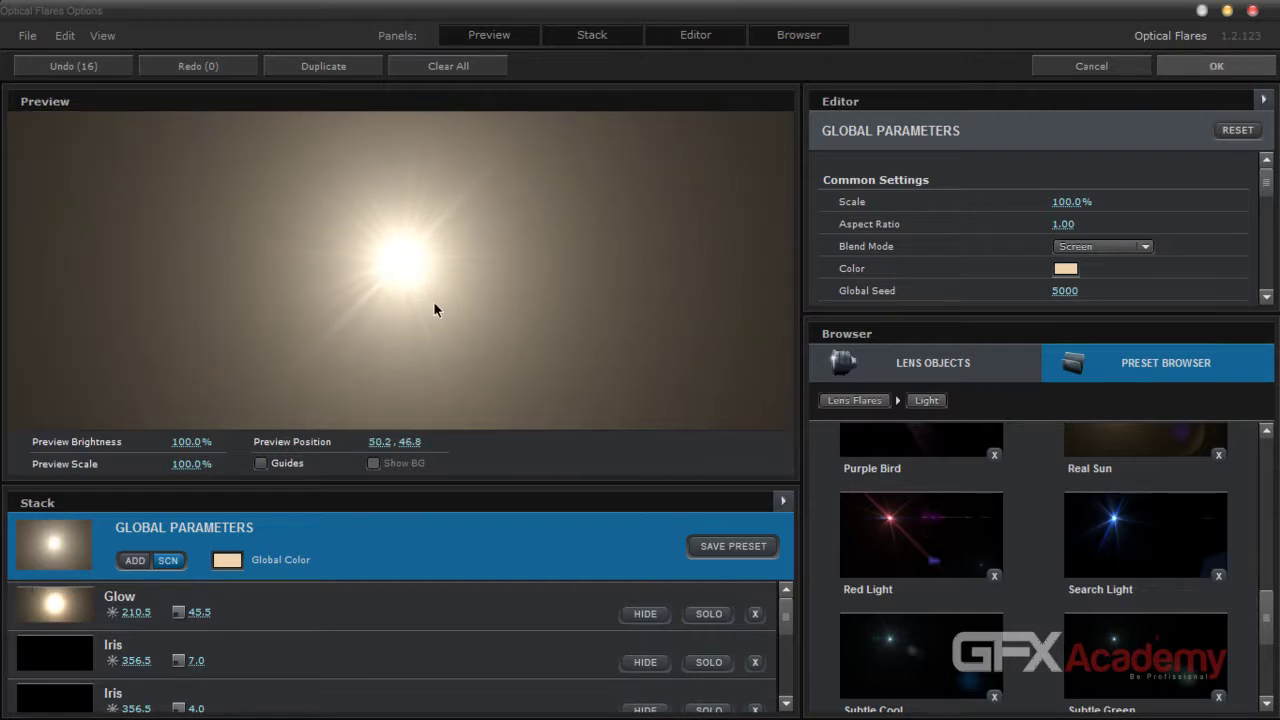
pyautogui.click(225, 553)
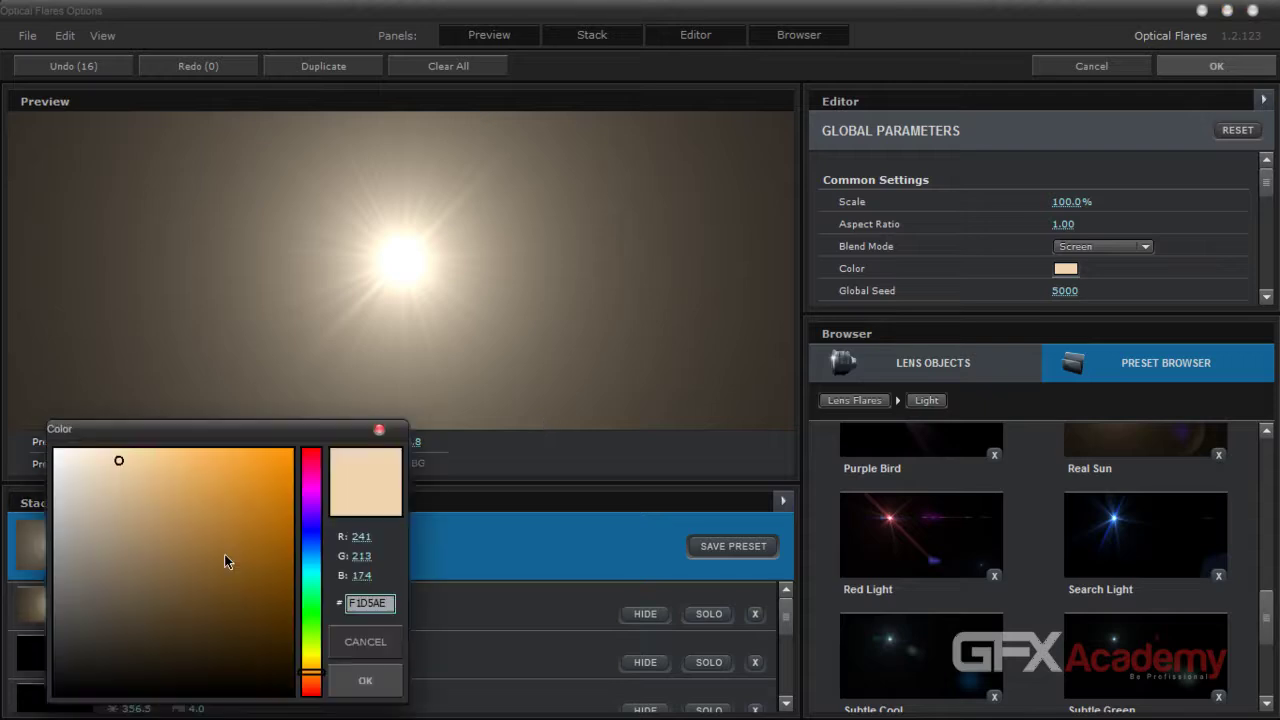
pyautogui.moveTo(295, 669); pyautogui.dragTo(308, 681)
pyautogui.moveTo(255, 485)
pyautogui.mouseDown()
pyautogui.moveTo(224, 463)
pyautogui.moveTo(241, 469)
pyautogui.mouseUp()
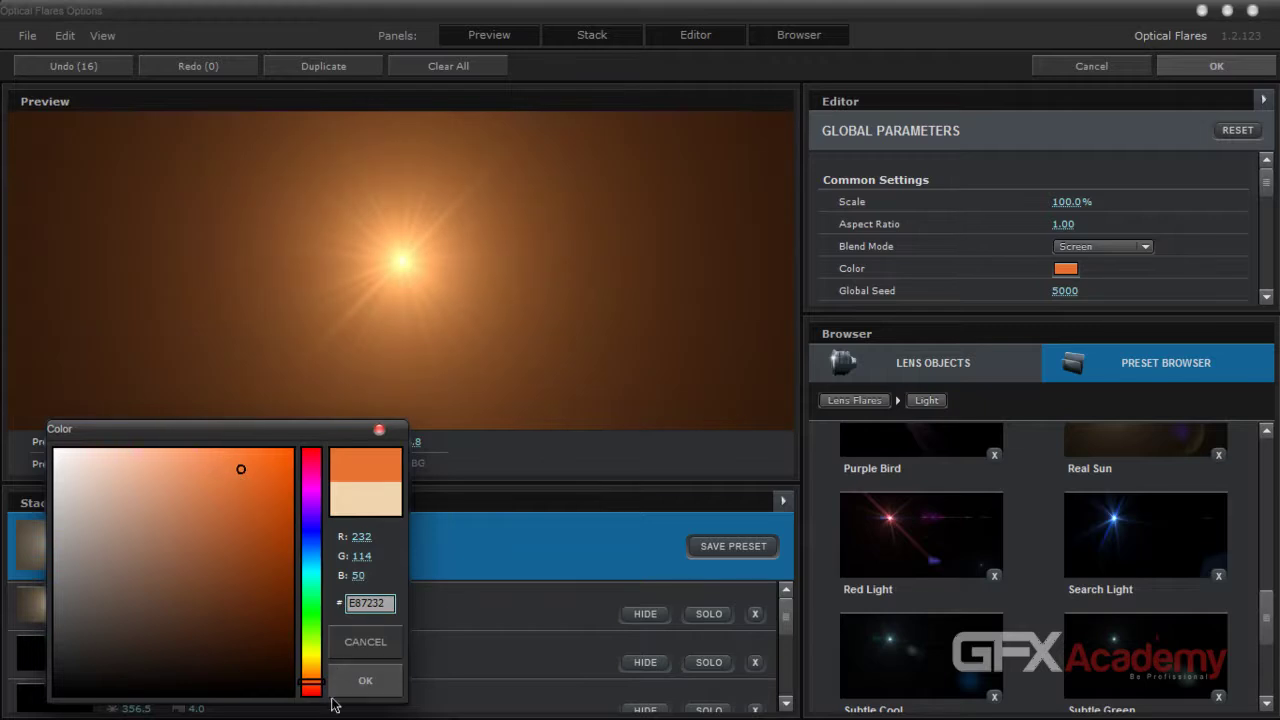
pyautogui.click(362, 681)
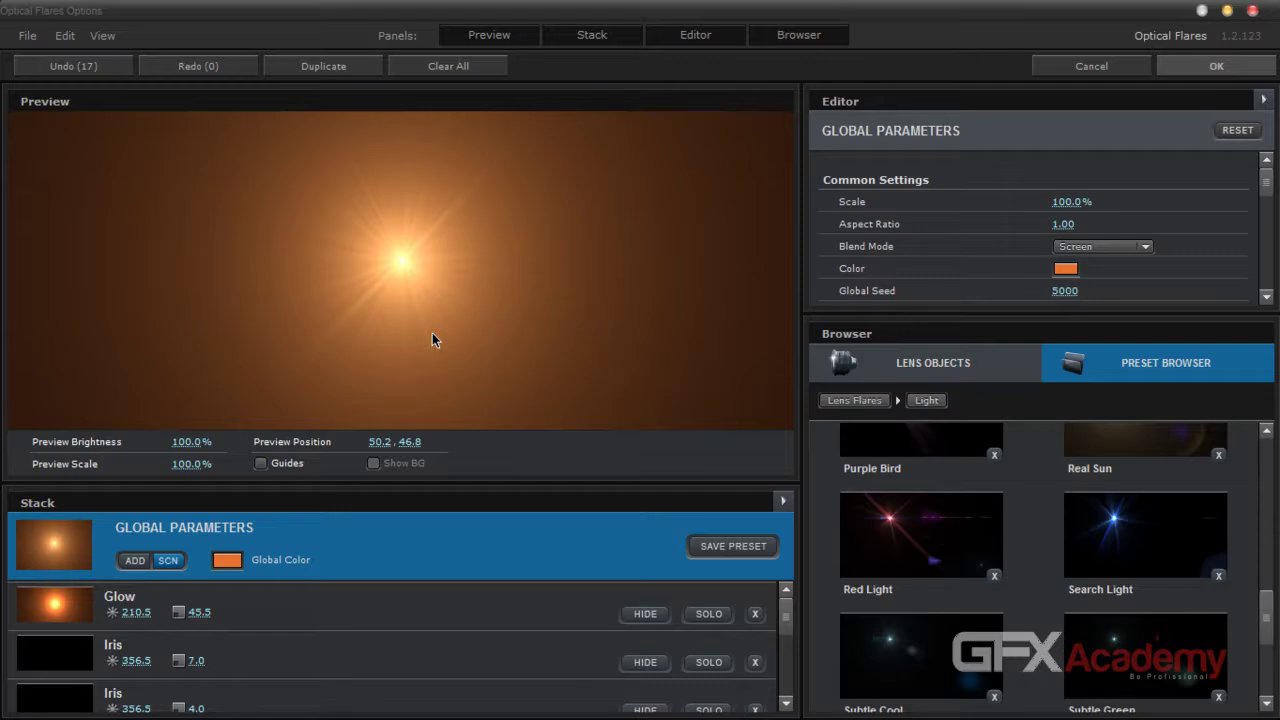
# Set the flare's global blend mode to Add and its global color to the lighter orange F07D3F
pyautogui.click(135, 560)
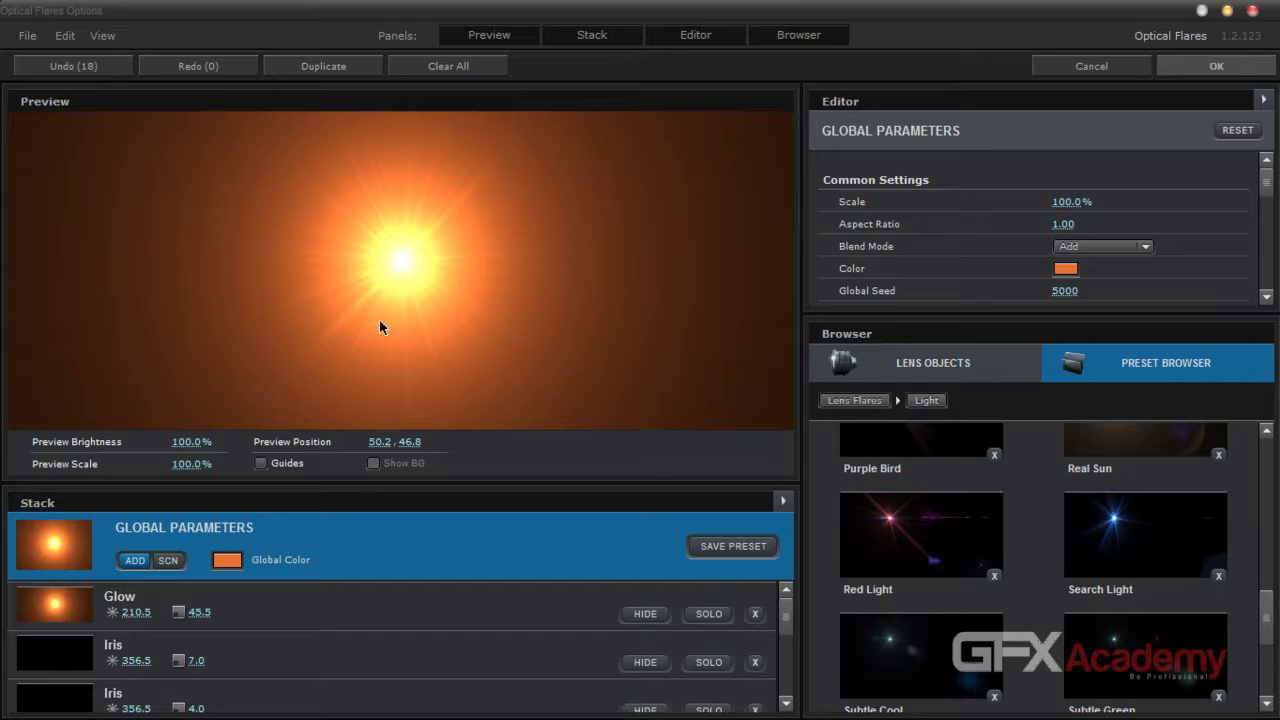
pyautogui.click(227, 560)
pyautogui.moveTo(236, 472)
pyautogui.mouseDown()
pyautogui.moveTo(206, 456)
pyautogui.moveTo(271, 499)
pyautogui.moveTo(218, 460)
pyautogui.moveTo(230, 462)
pyautogui.mouseUp()
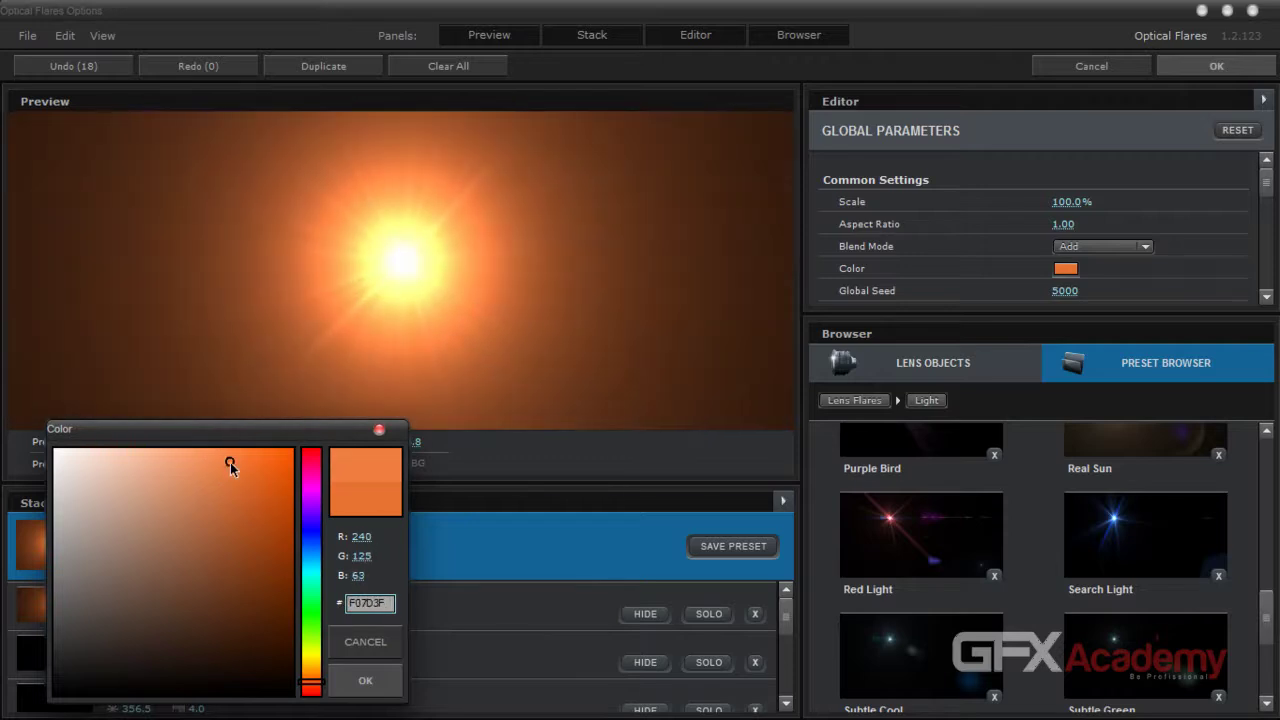
pyautogui.click(362, 683)
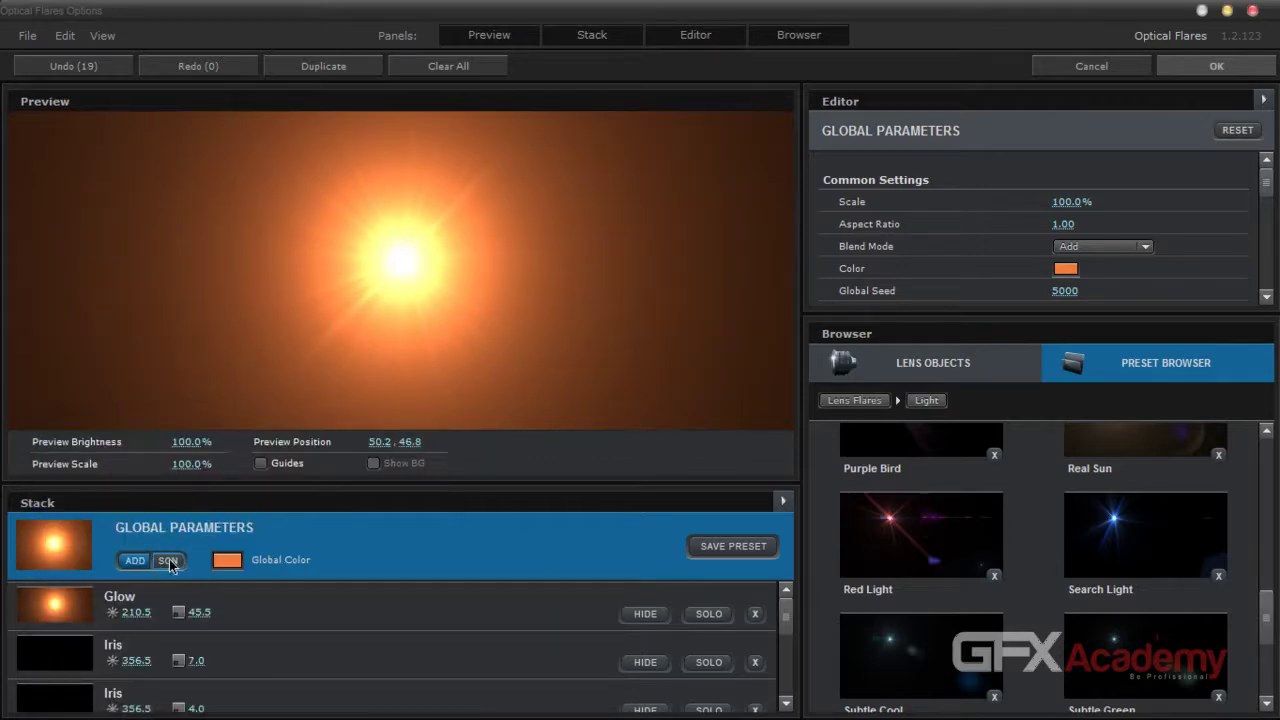
# Set the flare's global blend mode to Screen, its global color to orange E76926, and accept the flare options
pyautogui.click(168, 560)
pyautogui.click(226, 561)
pyautogui.moveTo(229, 465); pyautogui.dragTo(254, 471)
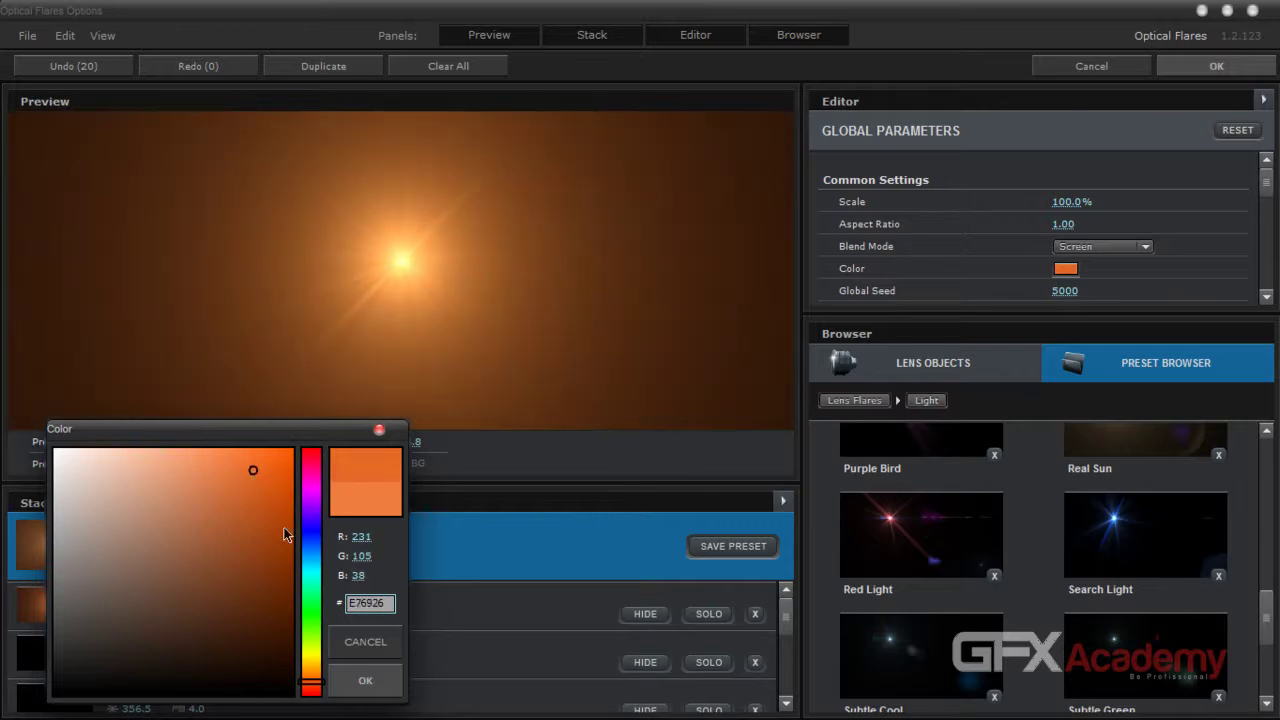
pyautogui.click(368, 684)
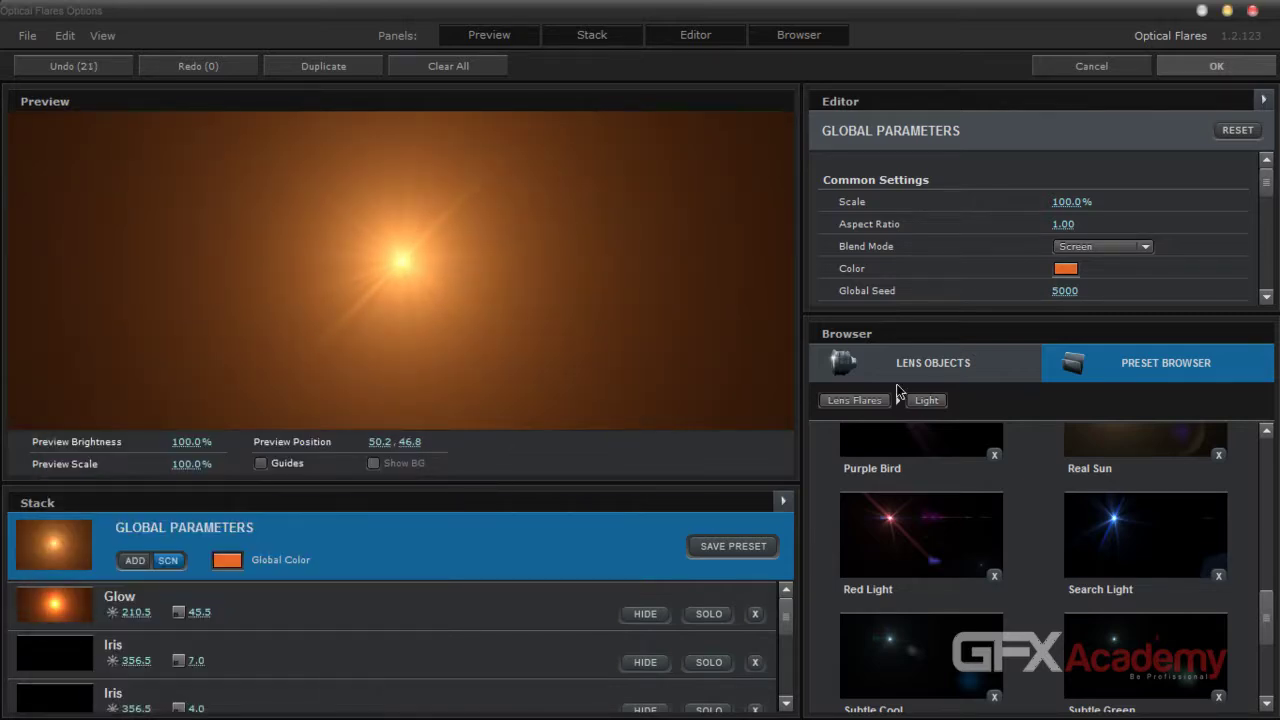
pyautogui.click(1188, 69)
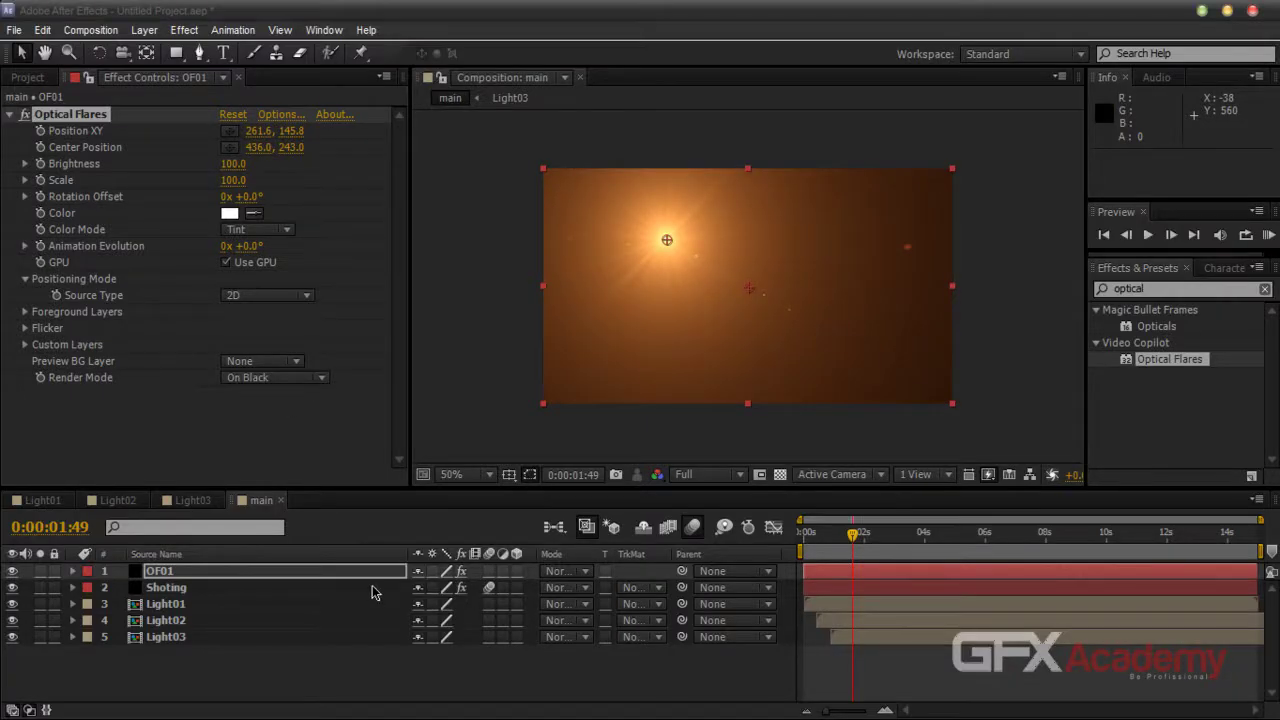
# Set the OF01 layer's blending mode to Add
pyautogui.click(333, 681)
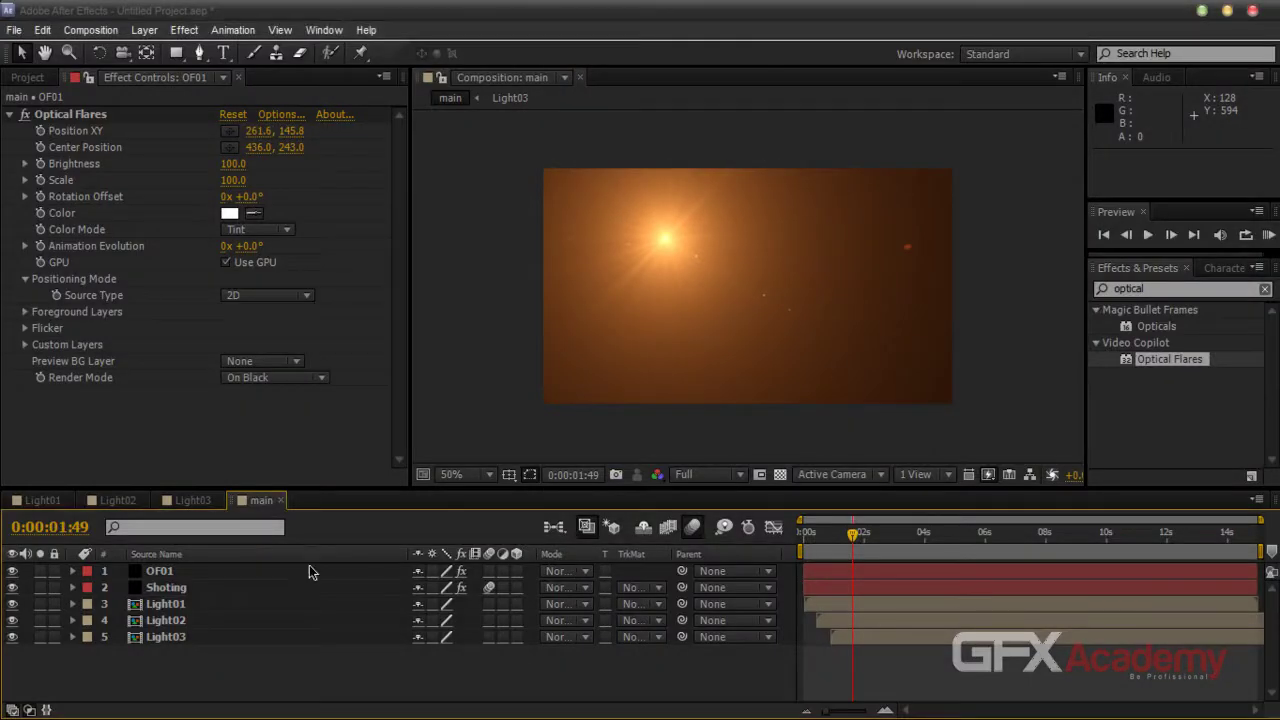
pyautogui.click(555, 571)
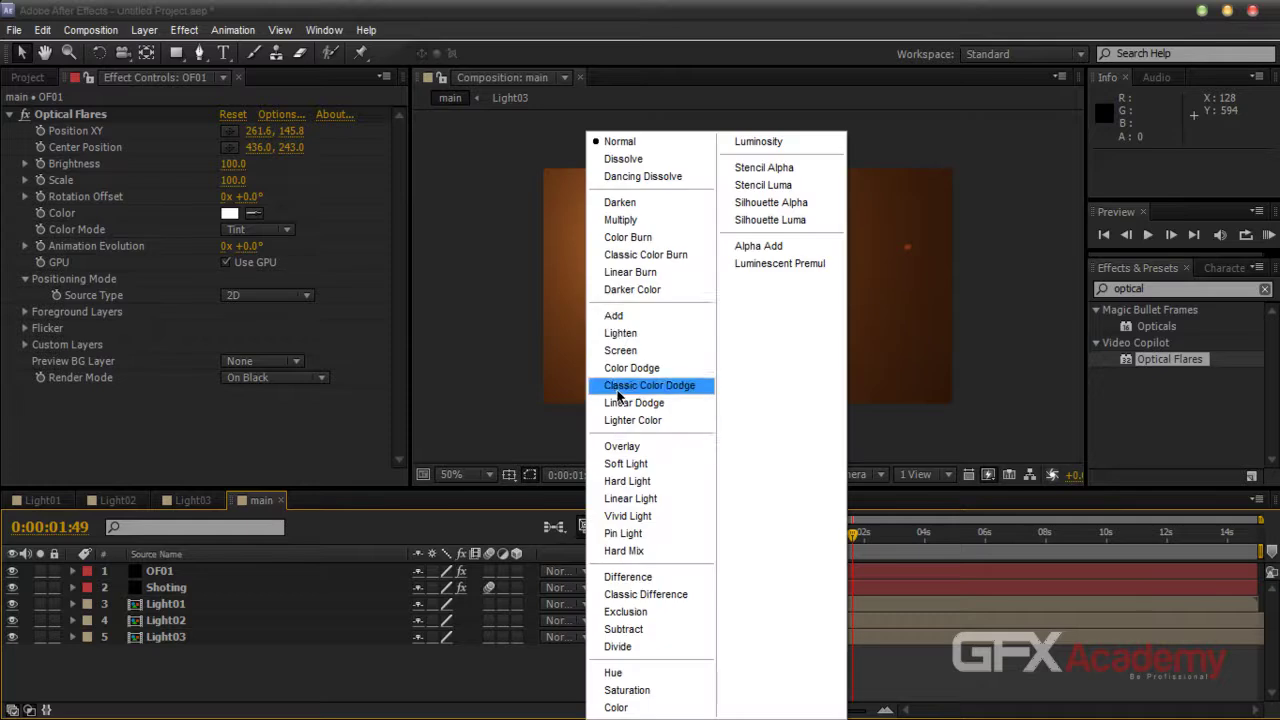
pyautogui.click(613, 316)
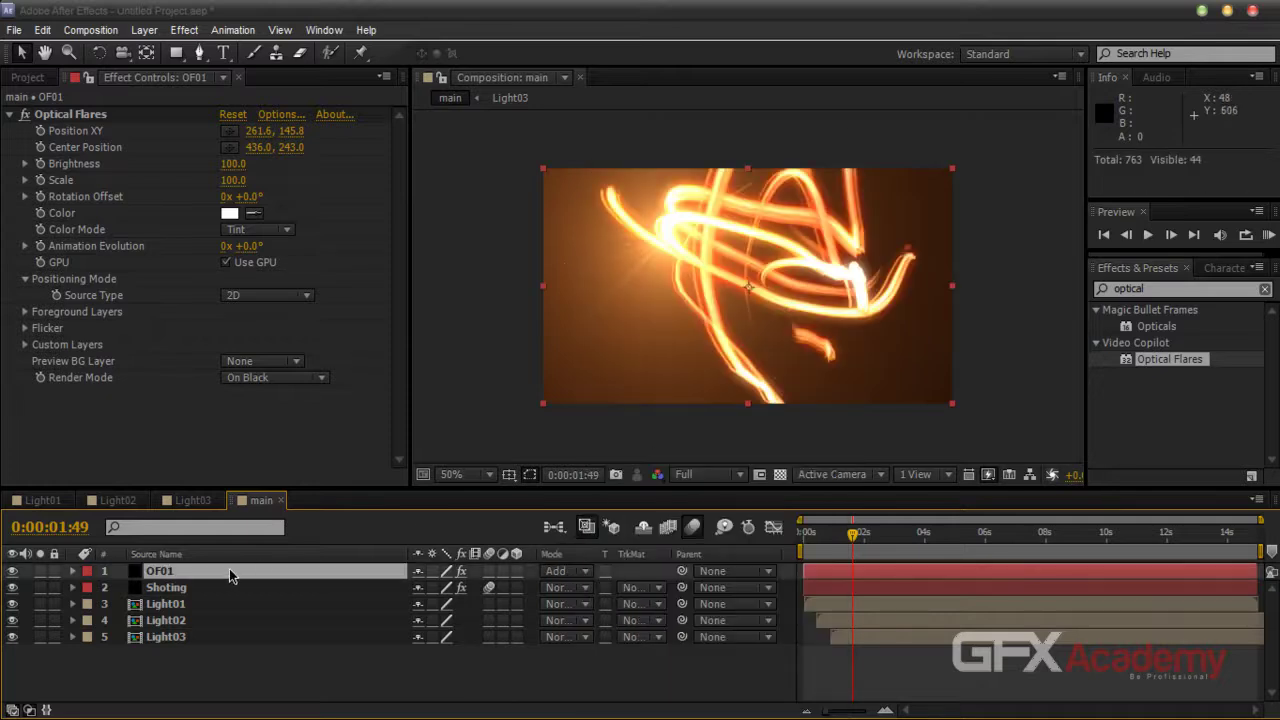
# Solo the OF01 and Shoting layers and, at 0:00:00:07, move the flare onto the particle burst at about 437.6, 245.8
pyautogui.click(78, 114)
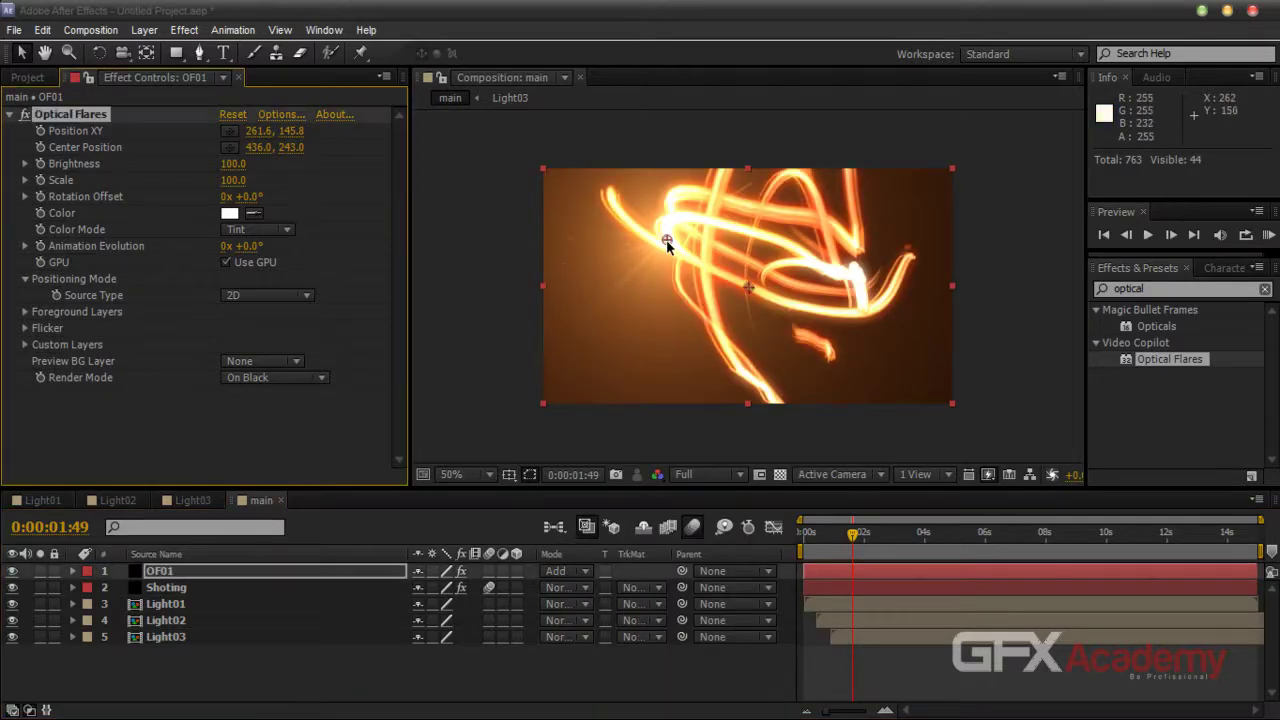
pyautogui.click(40, 571)
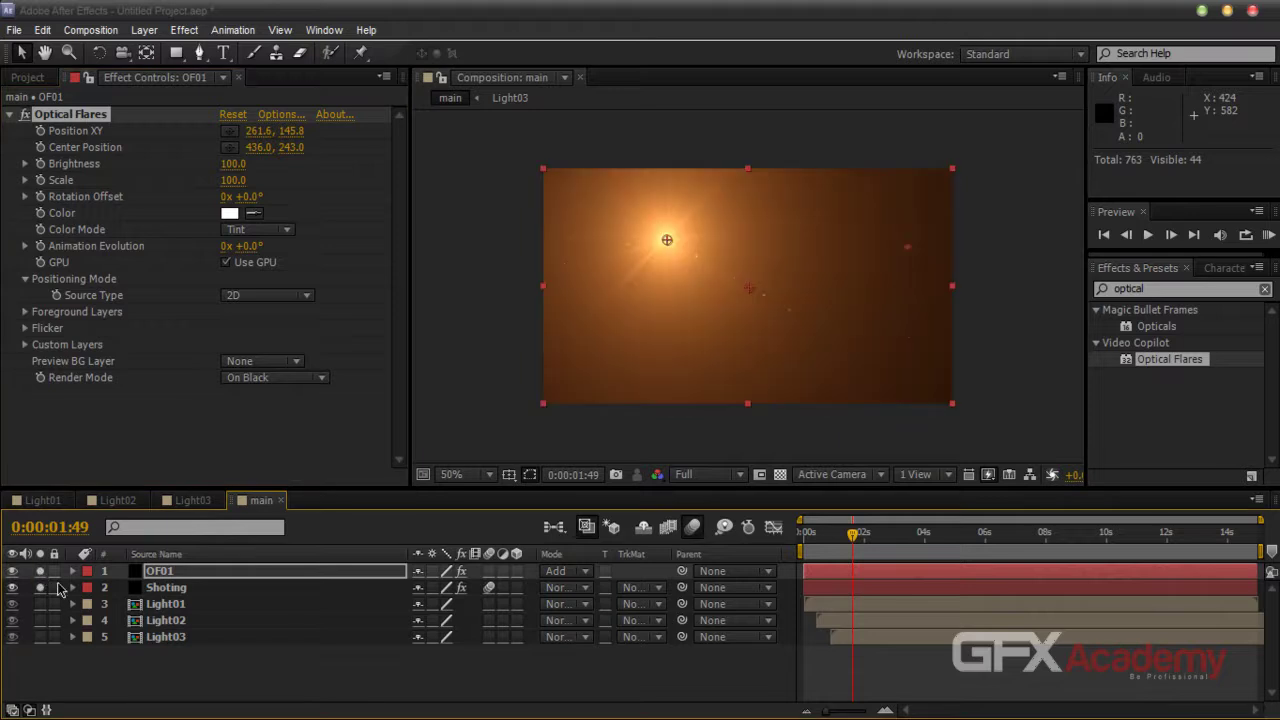
pyautogui.moveTo(848, 540); pyautogui.dragTo(808, 545)
pyautogui.moveTo(665, 238); pyautogui.dragTo(751, 290)
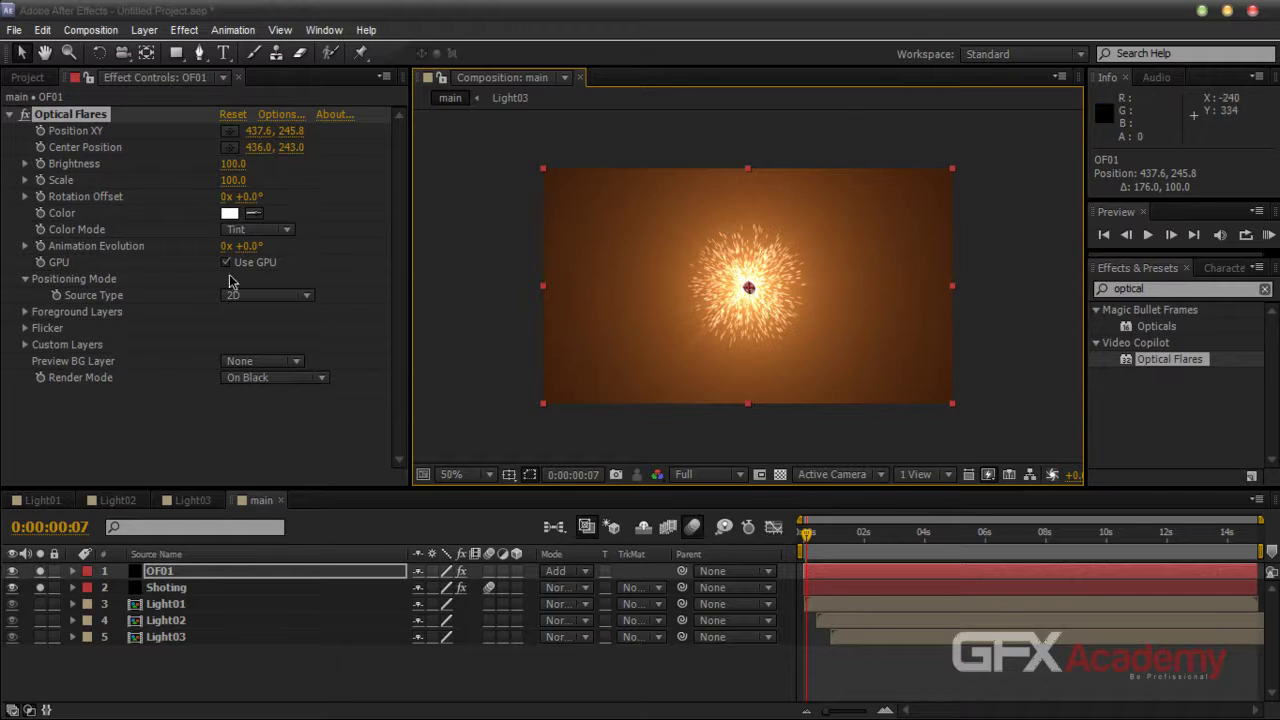
# Set the flare's Scale to 150 and its Brightness to 140 on OF01
pyautogui.click(232, 181)
pyautogui.write('150')
pyautogui.press('Return')
pyautogui.moveTo(232, 181)
pyautogui.mouseDown()
pyautogui.moveTo(254, 182)
pyautogui.moveTo(245, 190)
pyautogui.moveTo(229, 167)
pyautogui.moveTo(240, 181)
pyautogui.moveTo(212, 183)
pyautogui.moveTo(226, 192)
pyautogui.moveTo(236, 166)
pyautogui.mouseUp()
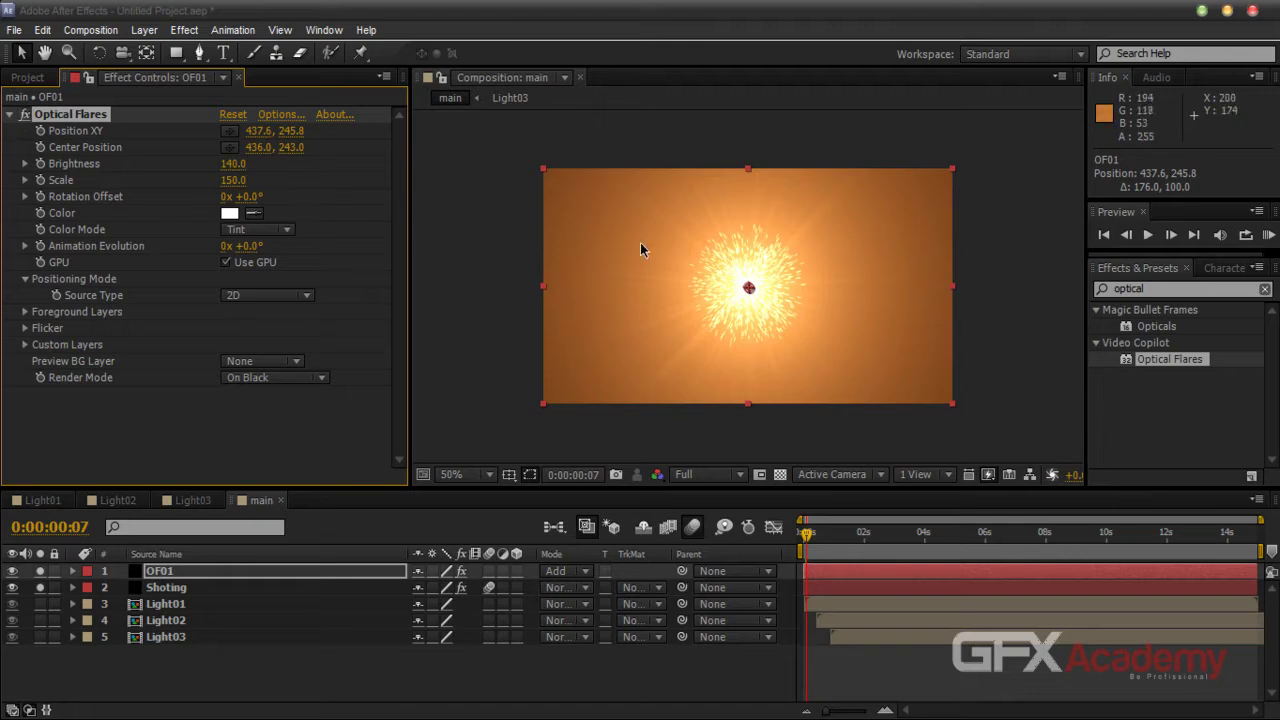
# Find the Curves effect by searching for "curve" and apply it to the OF01 layer
pyautogui.click(1135, 289)
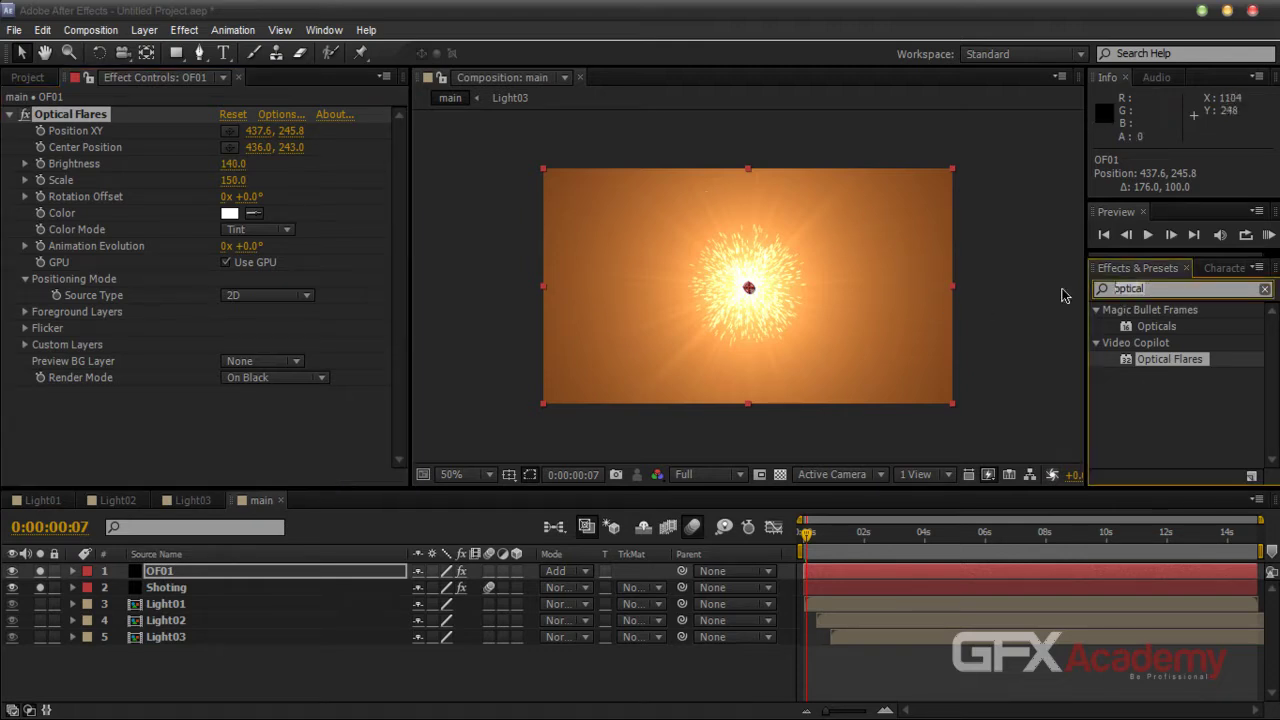
pyautogui.write('curve')
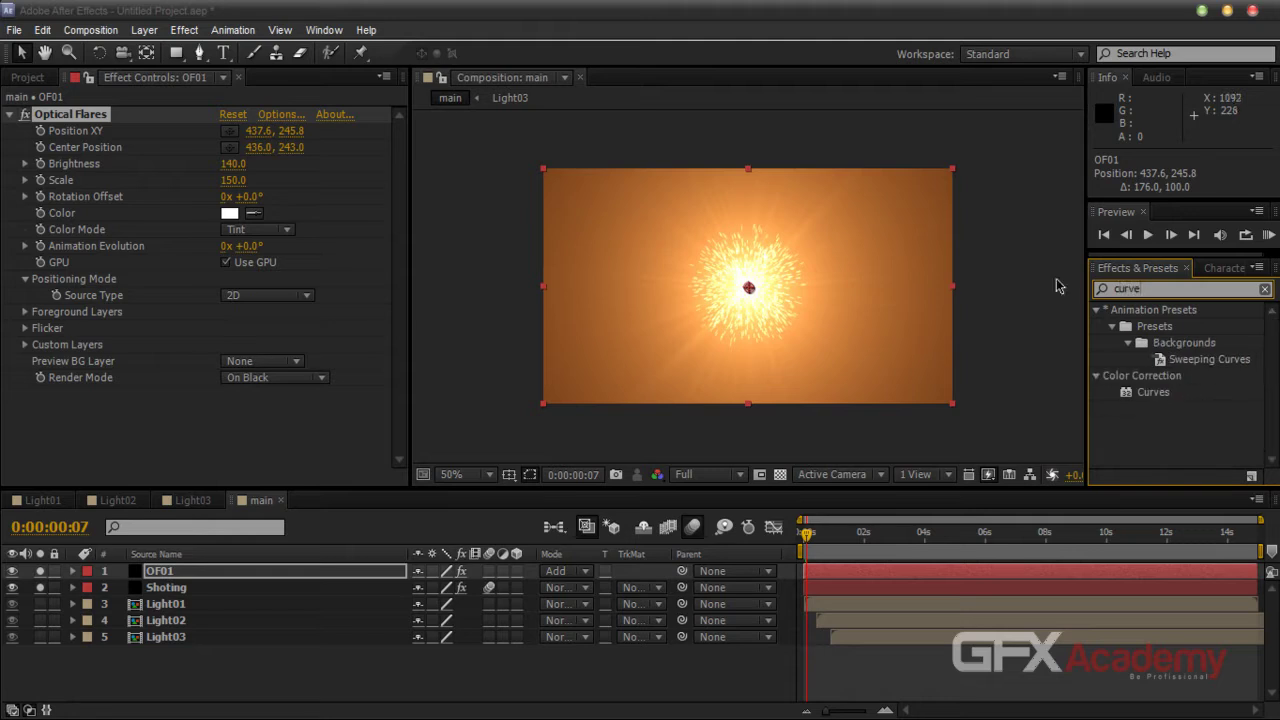
pyautogui.click(1153, 393)
pyautogui.moveTo(1153, 393); pyautogui.dragTo(229, 571)
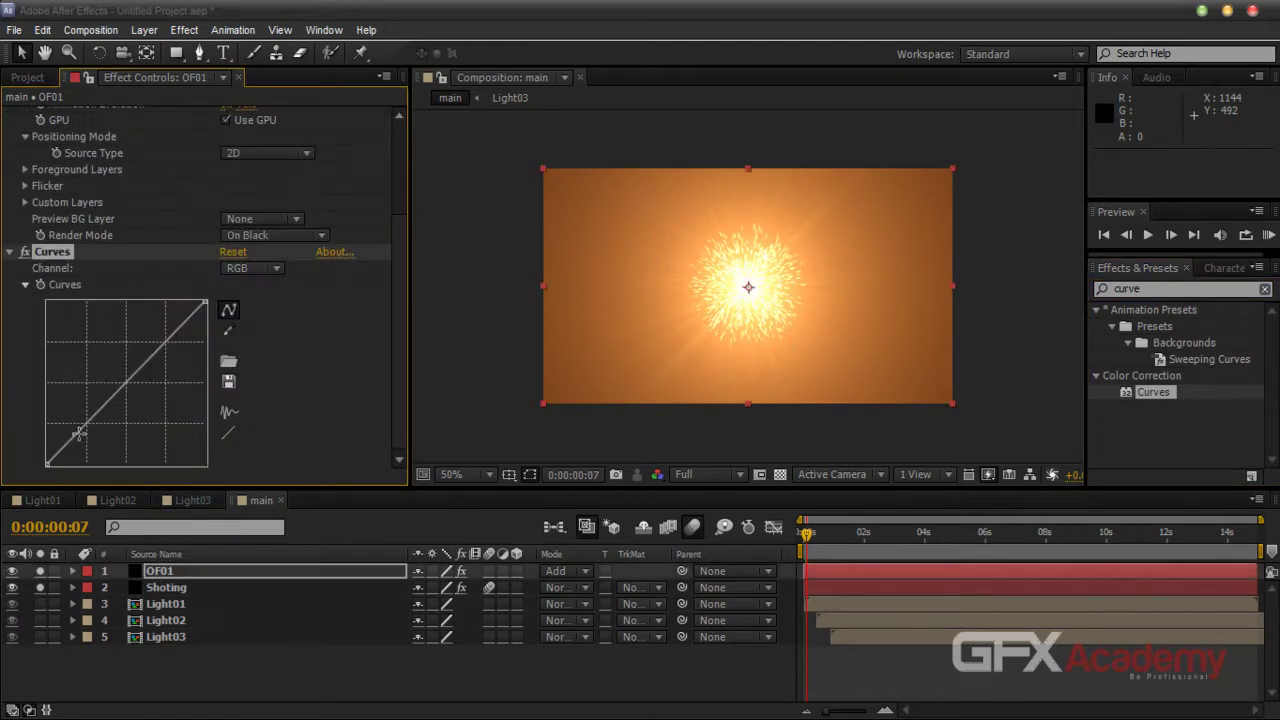
# Shape the RGB curve into an S that darkens the flare's shadows and lifts its highlights
pyautogui.moveTo(83, 432)
pyautogui.mouseDown()
pyautogui.moveTo(97, 466)
pyautogui.moveTo(101, 450)
pyautogui.mouseUp()
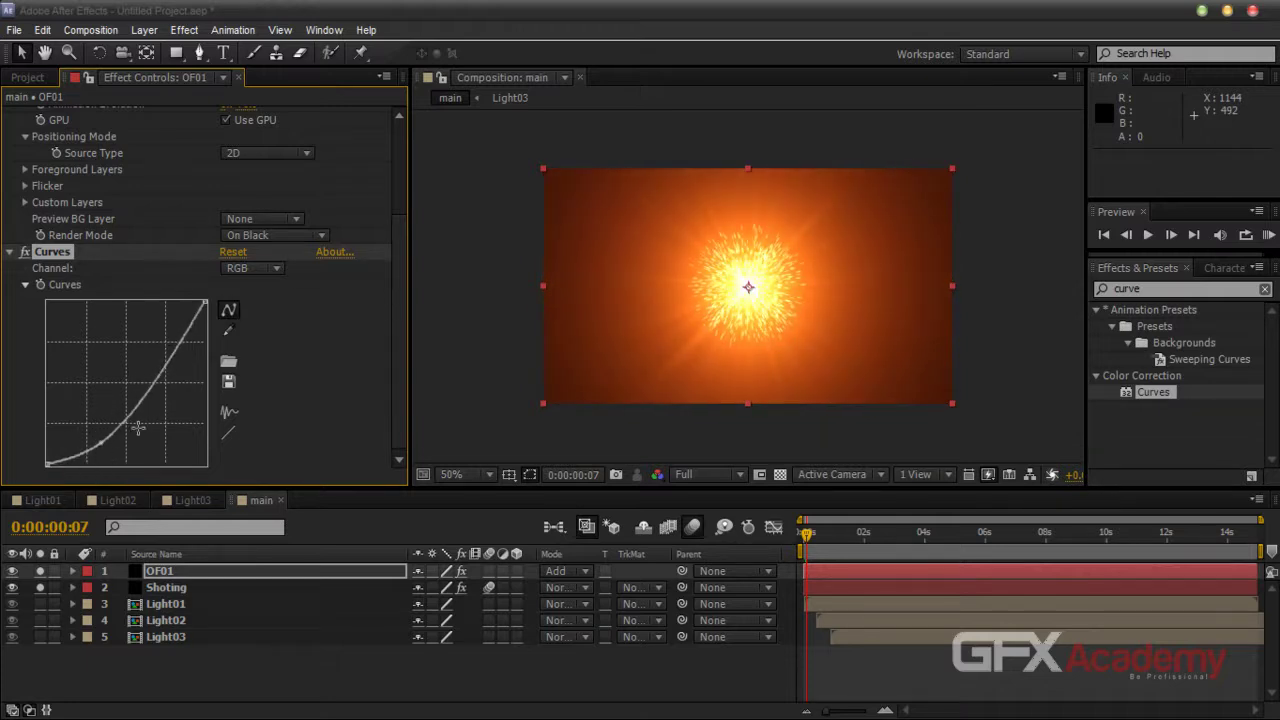
pyautogui.moveTo(172, 352)
pyautogui.mouseDown()
pyautogui.moveTo(176, 366)
pyautogui.moveTo(166, 350)
pyautogui.mouseUp()
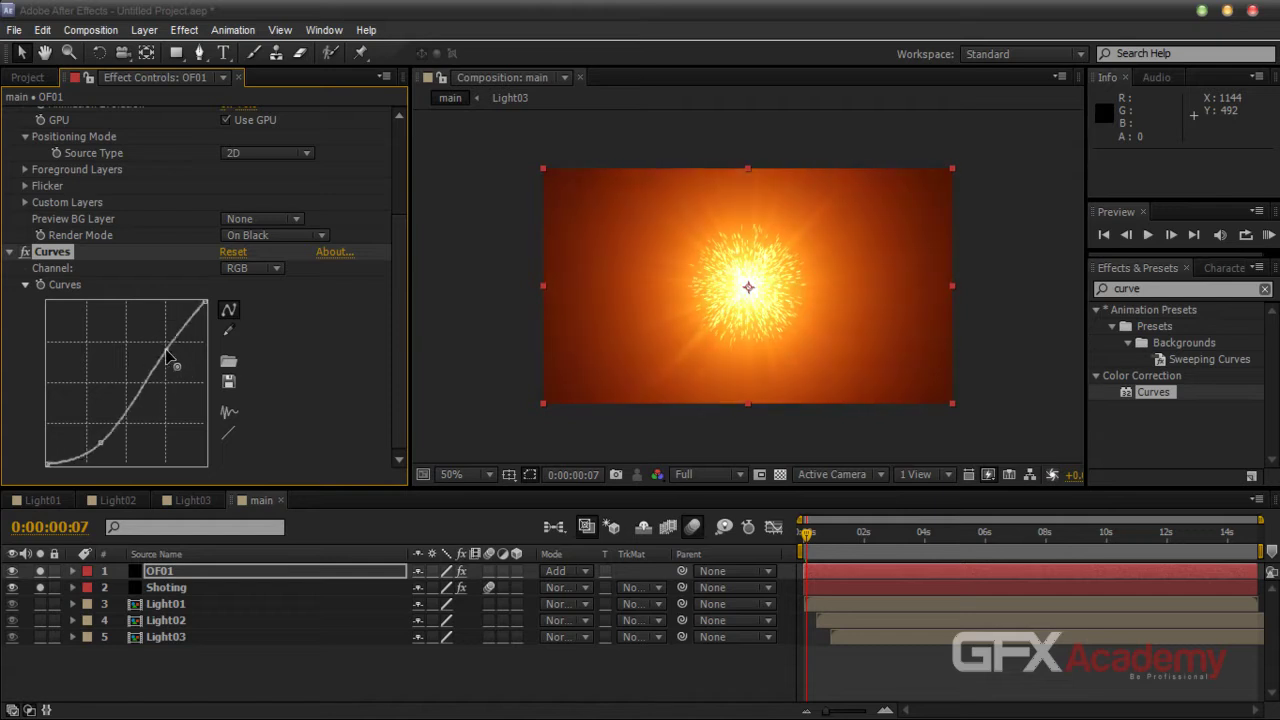
pyautogui.moveTo(103, 442); pyautogui.dragTo(128, 412)
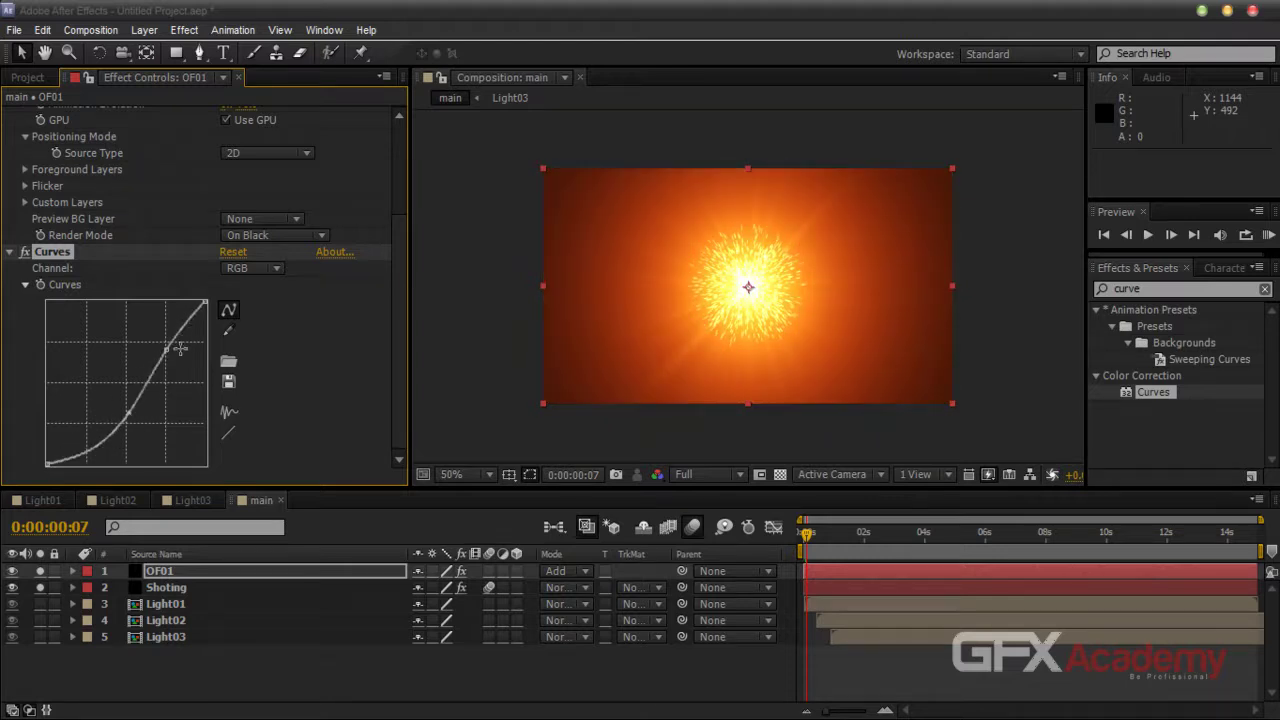
pyautogui.moveTo(167, 352)
pyautogui.mouseDown()
pyautogui.moveTo(157, 335)
pyautogui.moveTo(180, 363)
pyautogui.moveTo(163, 347)
pyautogui.mouseUp()
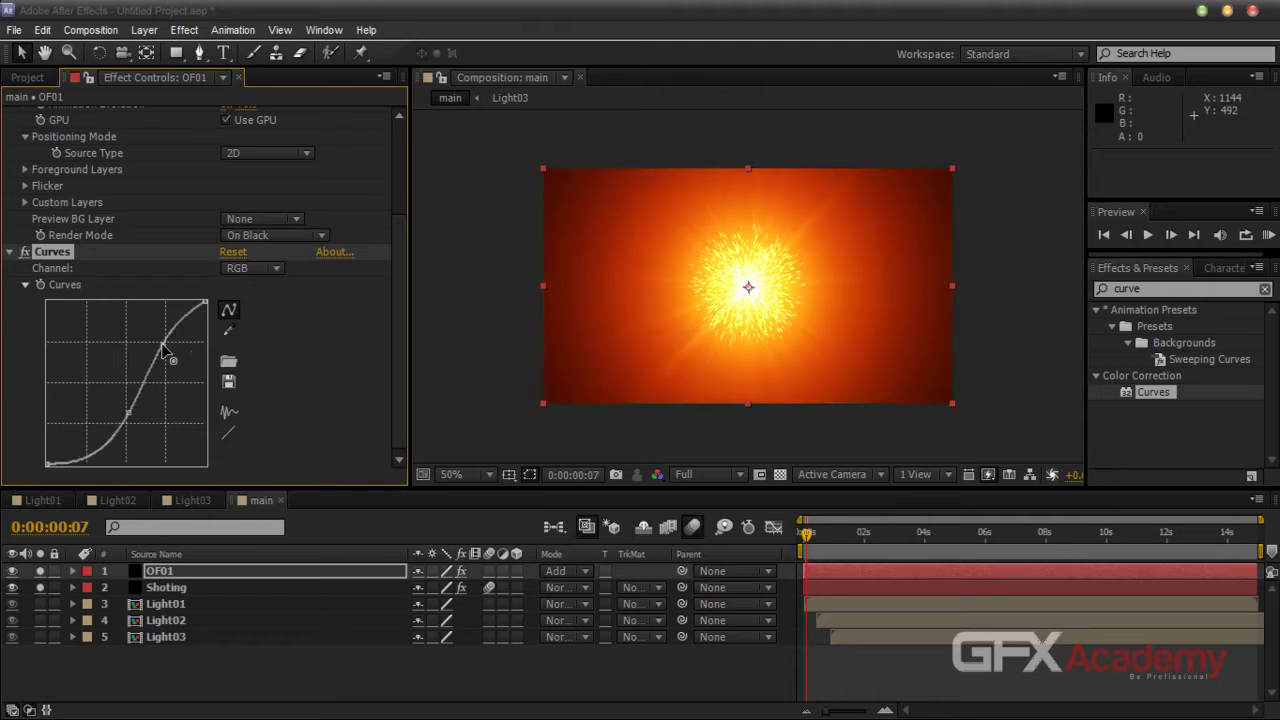
# Set the OF01 layer's blending mode to Screen
pyautogui.click(553, 578)
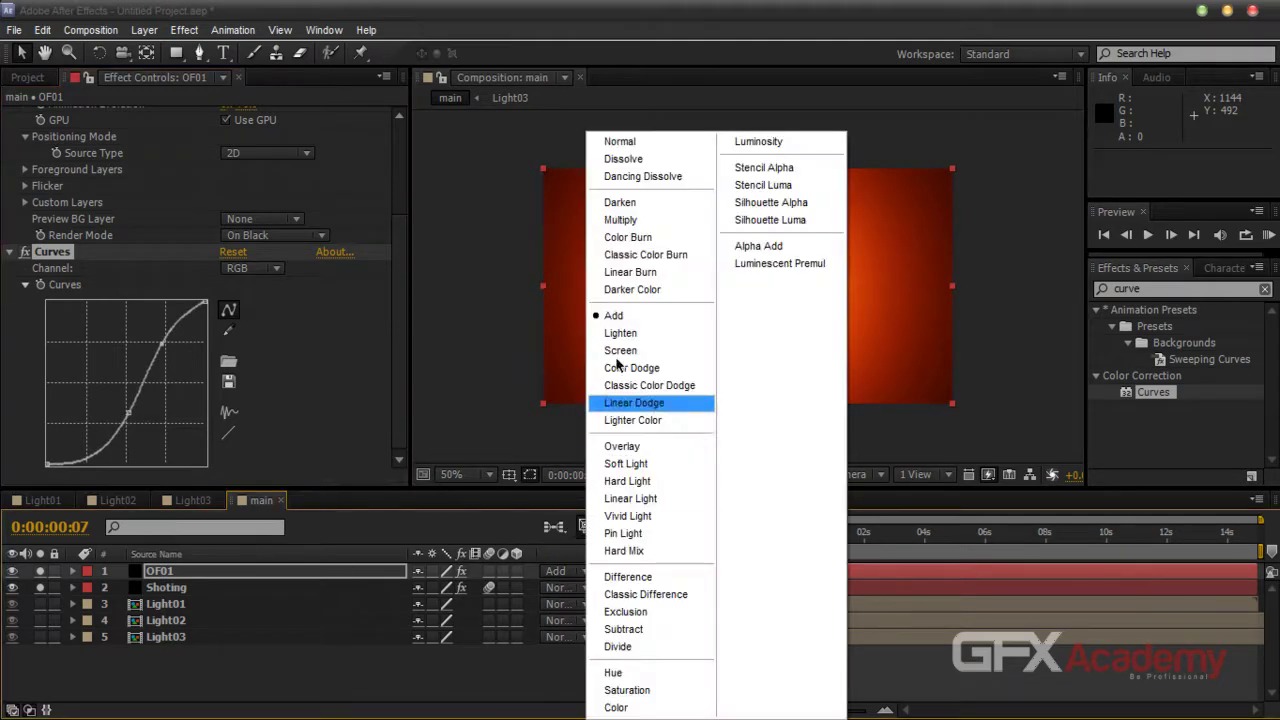
pyautogui.click(736, 410)
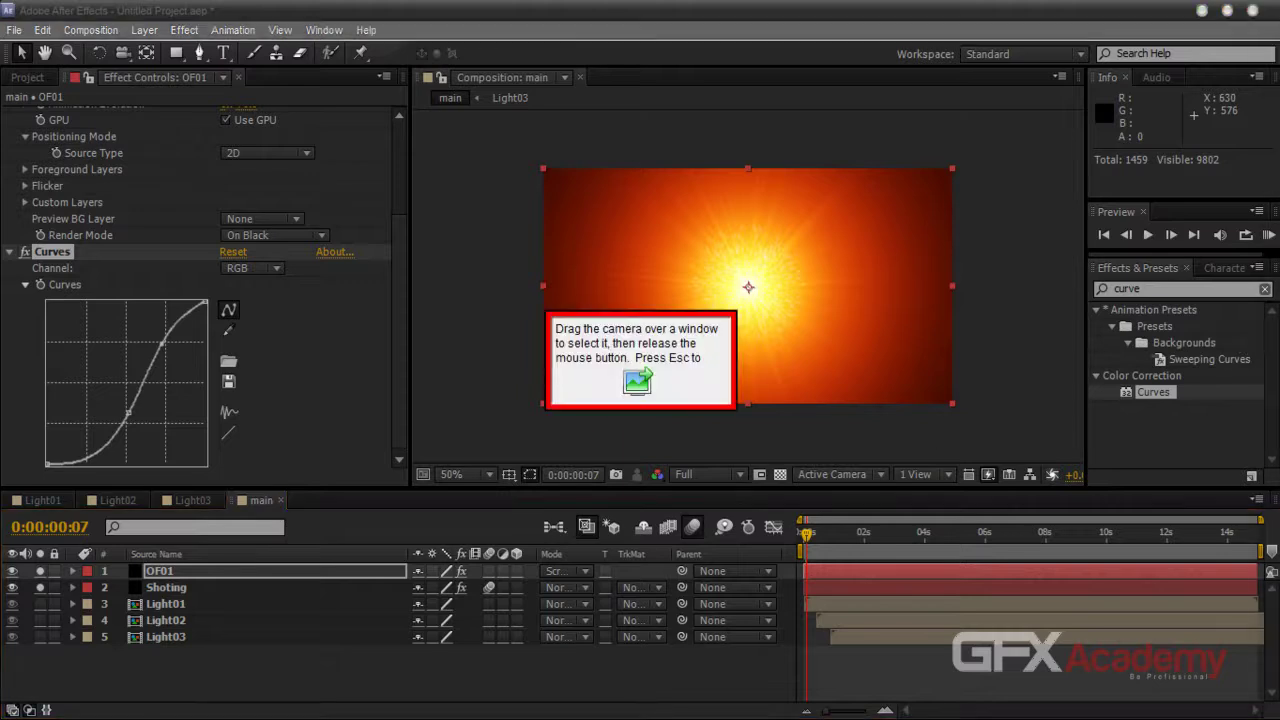
pyautogui.moveTo(640, 390); pyautogui.dragTo(978, 32)
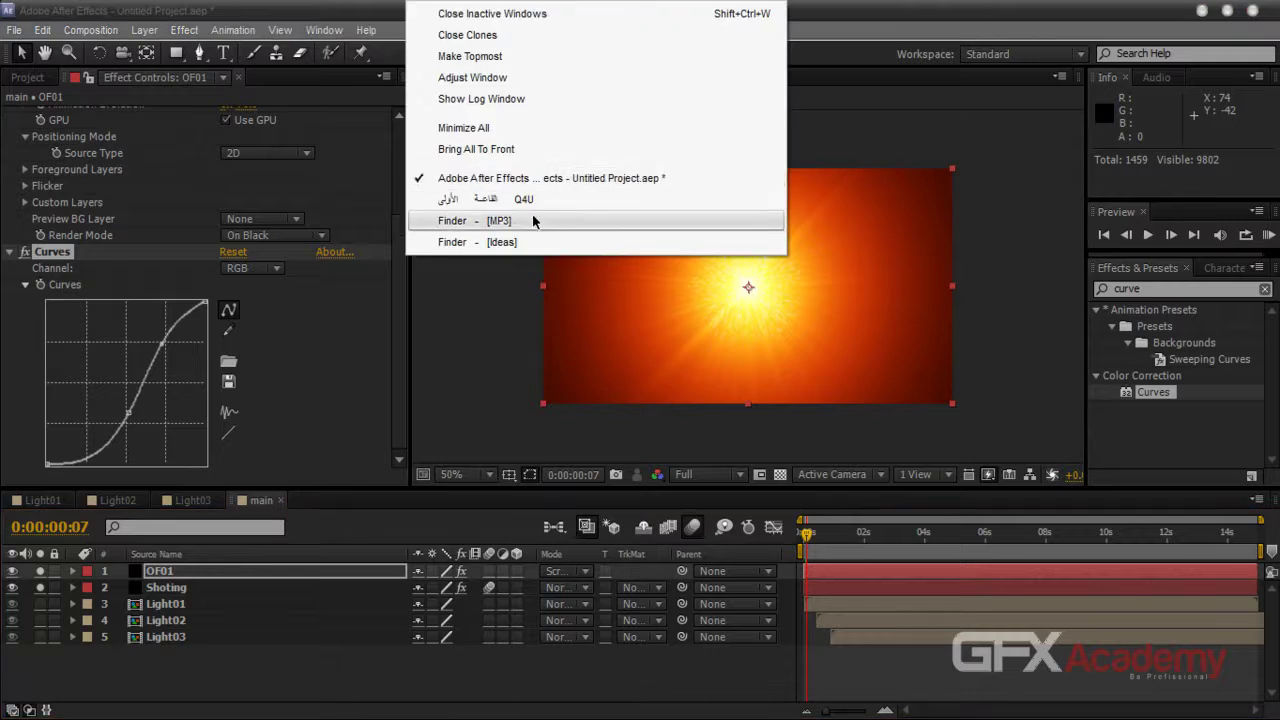
pyautogui.click(538, 214)
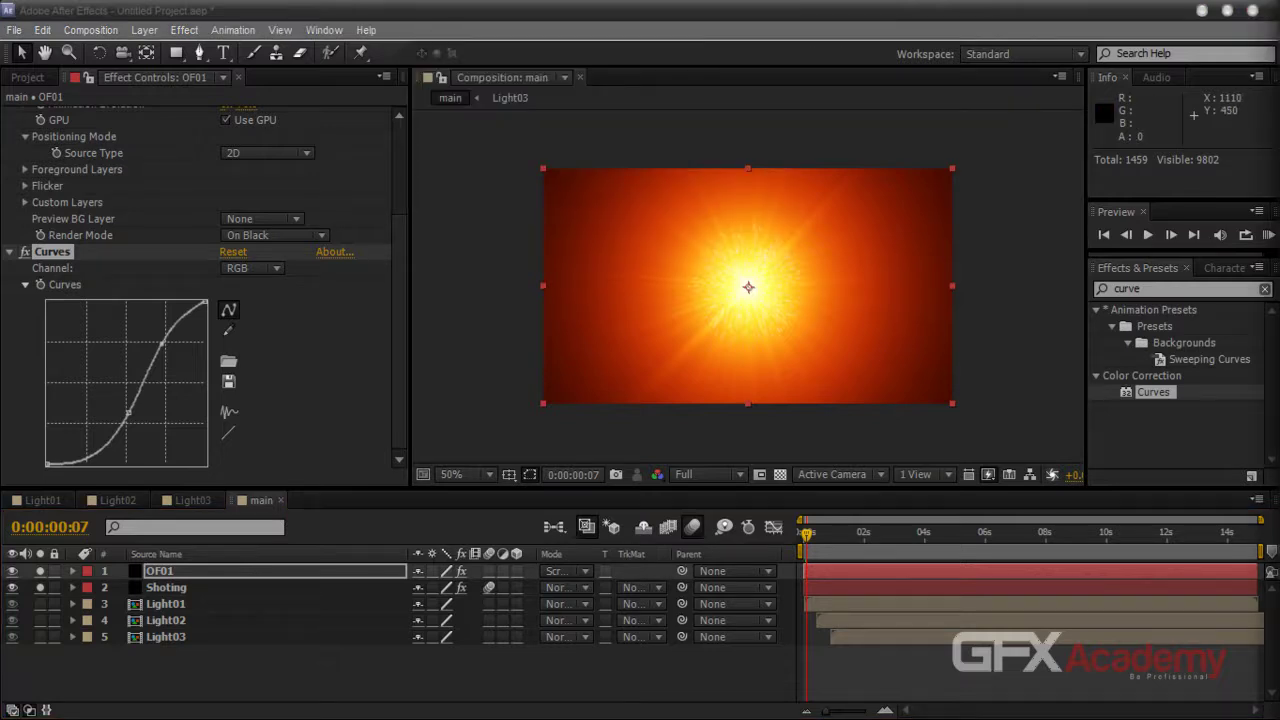
pyautogui.click(490, 662)
# Soften the RGB curve by moving its lower point toward the shadows and lowering its upper point below the diagonal
pyautogui.moveTo(127, 414); pyautogui.dragTo(110, 437)
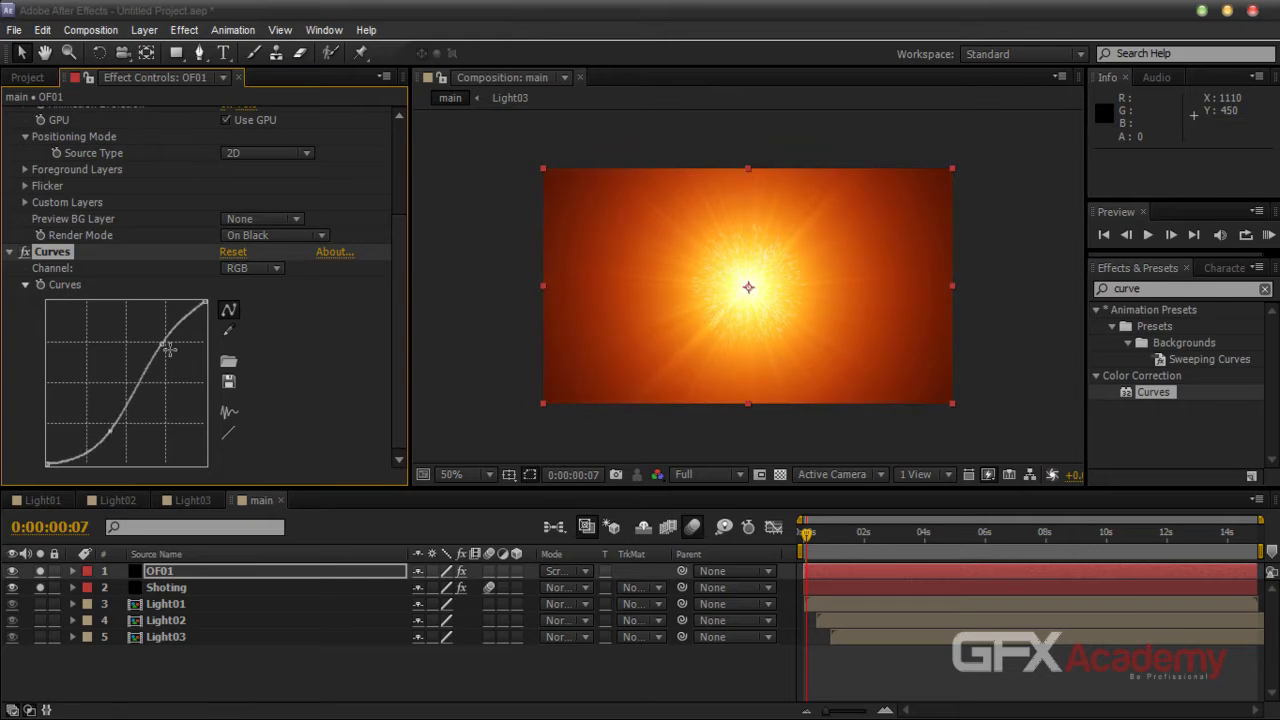
pyautogui.moveTo(160, 343); pyautogui.dragTo(172, 366)
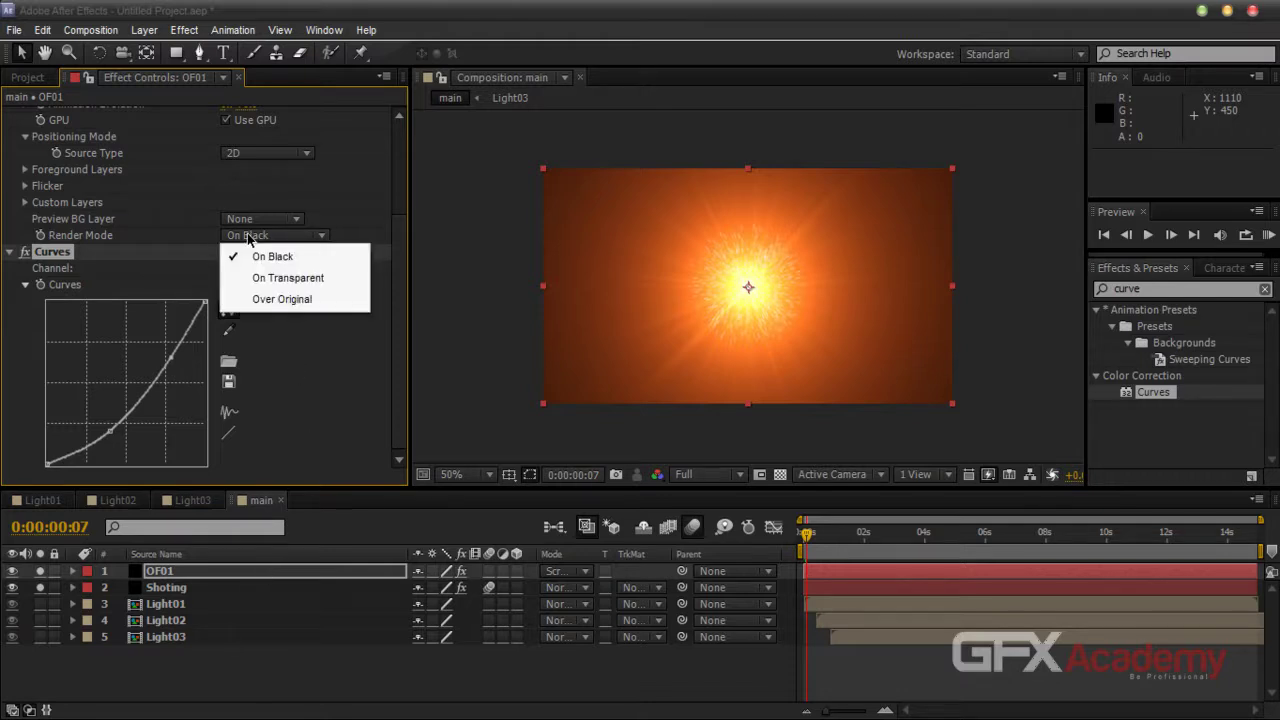
# Try the On Transparent and Over Original render modes on the flare and return to On Black
pyautogui.click(288, 278)
pyautogui.click(287, 237)
pyautogui.click(295, 298)
pyautogui.click(285, 238)
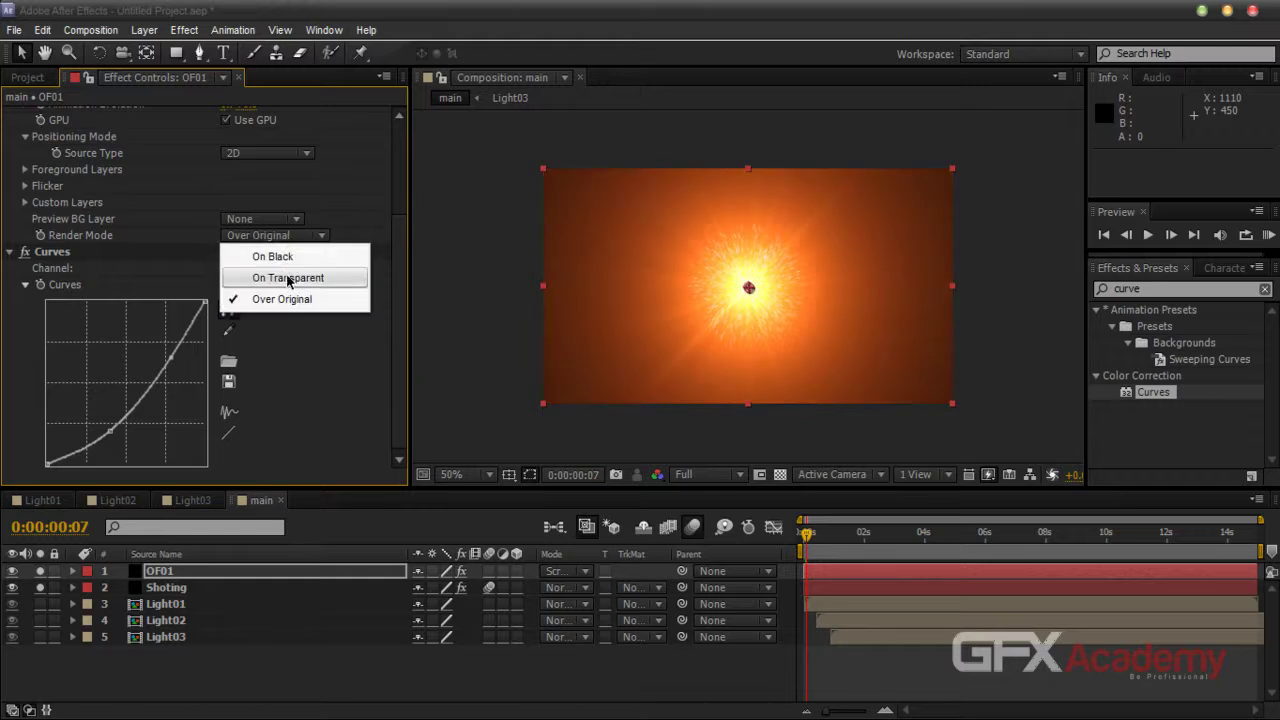
pyautogui.click(276, 256)
# Switch the OF01 layer's blending mode from Screen back to Add
pyautogui.click(478, 694)
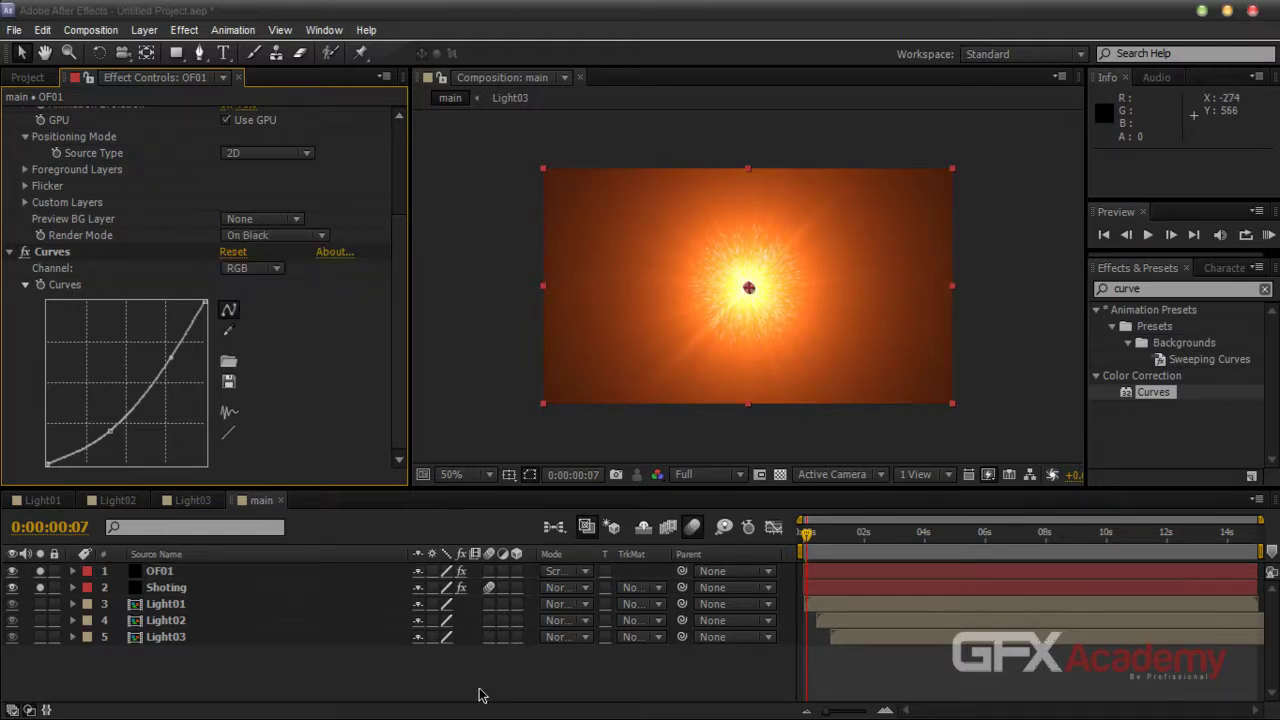
pyautogui.click(558, 571)
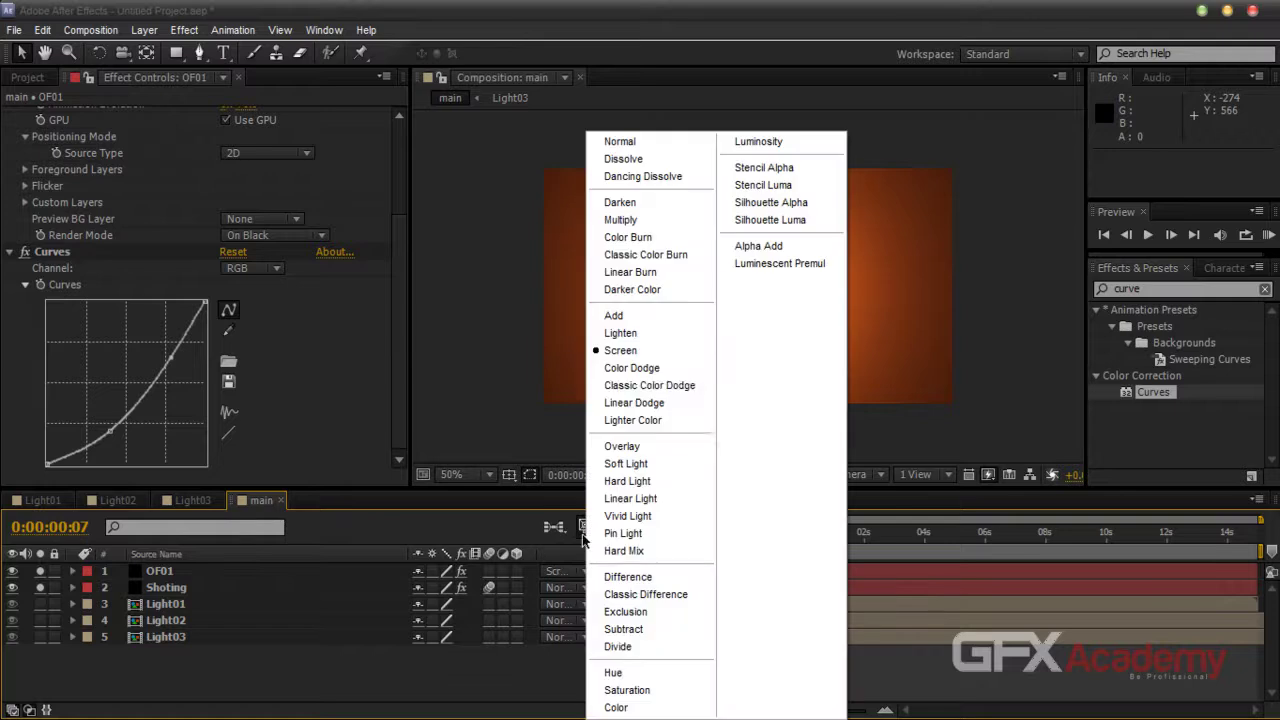
pyautogui.click(634, 319)
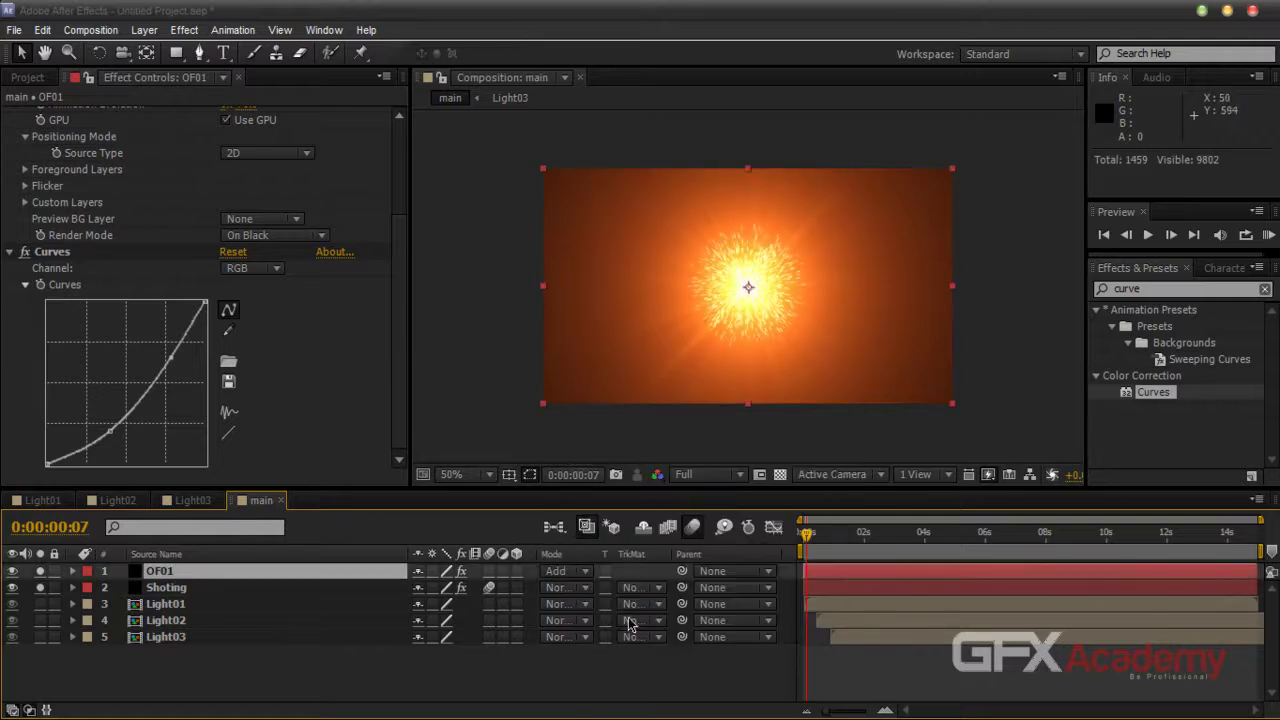
# At 0:00:00:00, start keyframing the flare's Brightness and Scale on OF01 with both values at 0
pyautogui.click(212, 577)
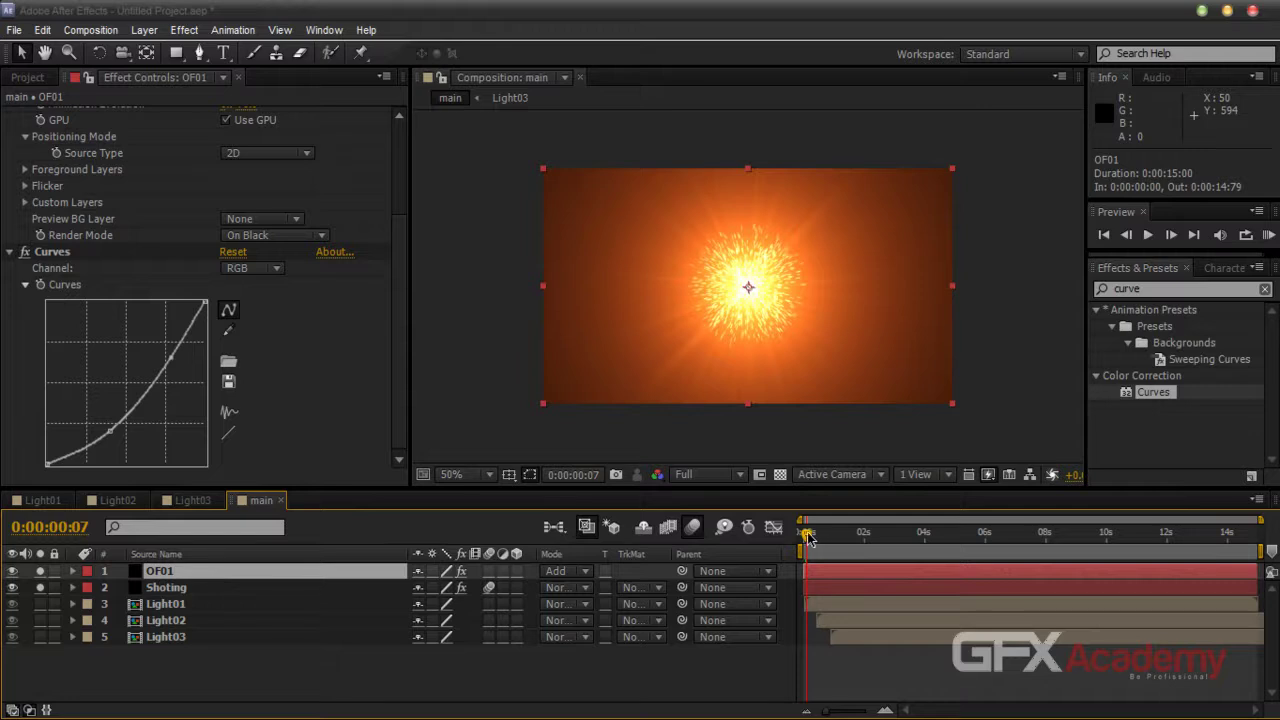
pyautogui.moveTo(810, 538); pyautogui.dragTo(801, 540)
pyautogui.scroll(4, 400, 354)
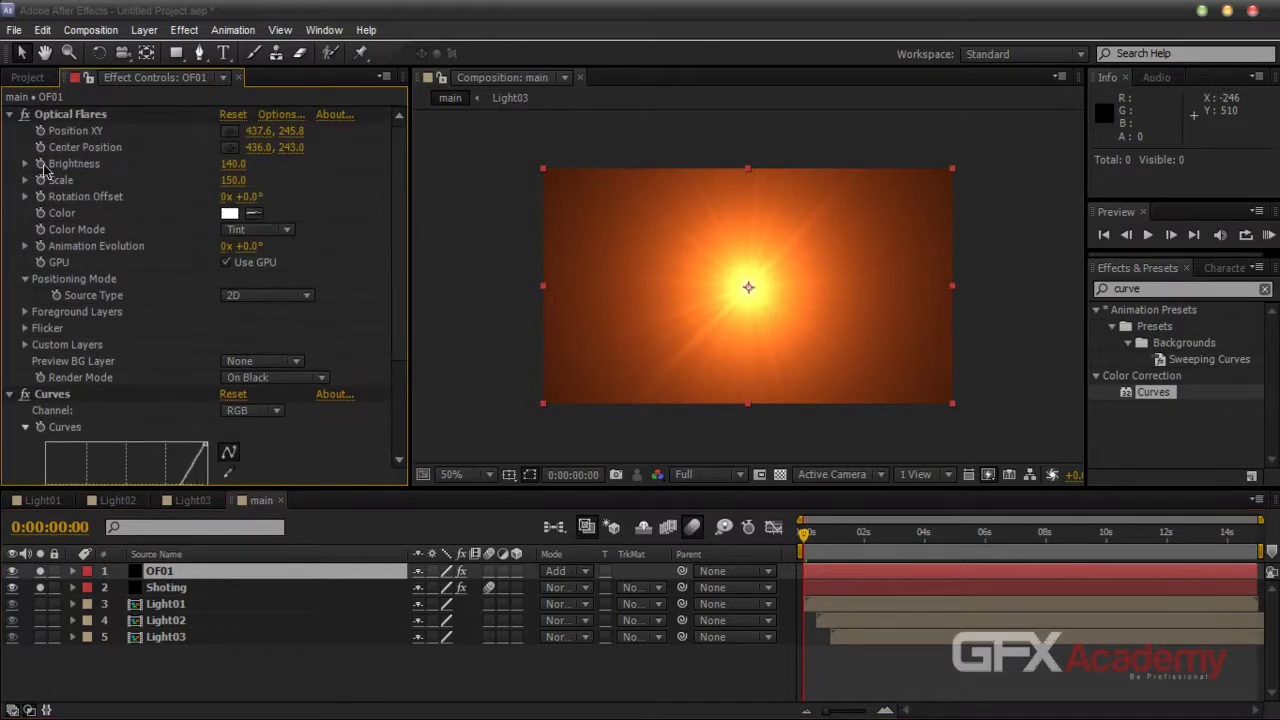
pyautogui.click(214, 176)
pyautogui.click(235, 165)
pyautogui.write('0')
pyautogui.press('Tab')
pyautogui.write('0')
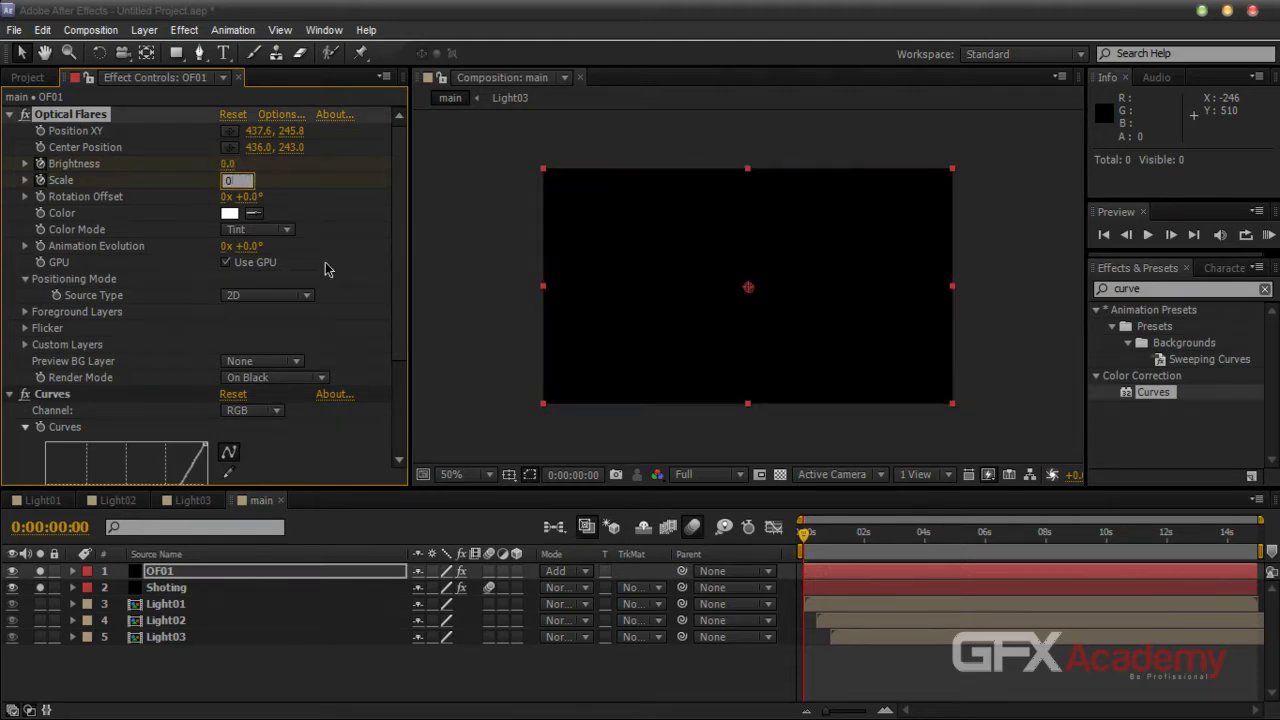
# At 0:00:00:05, keyframe the flare's Brightness at 100 and its Scale at 150
pyautogui.click(540, 670)
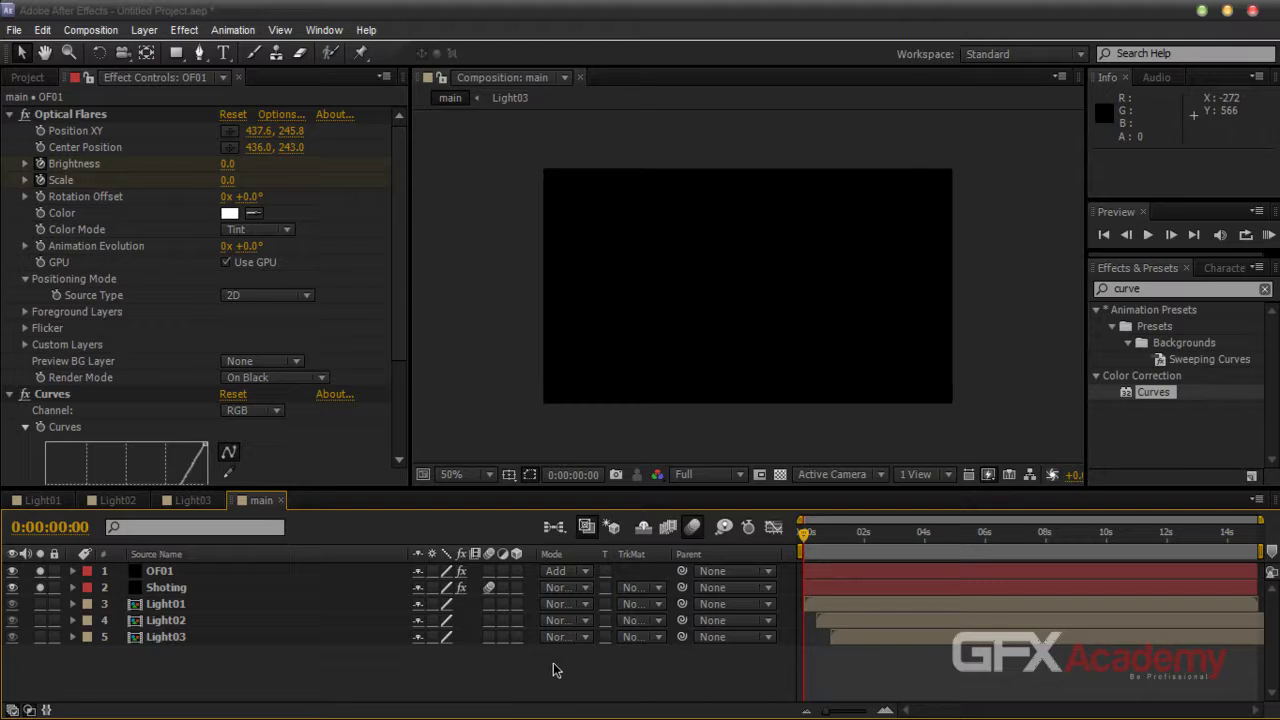
pyautogui.press('space')
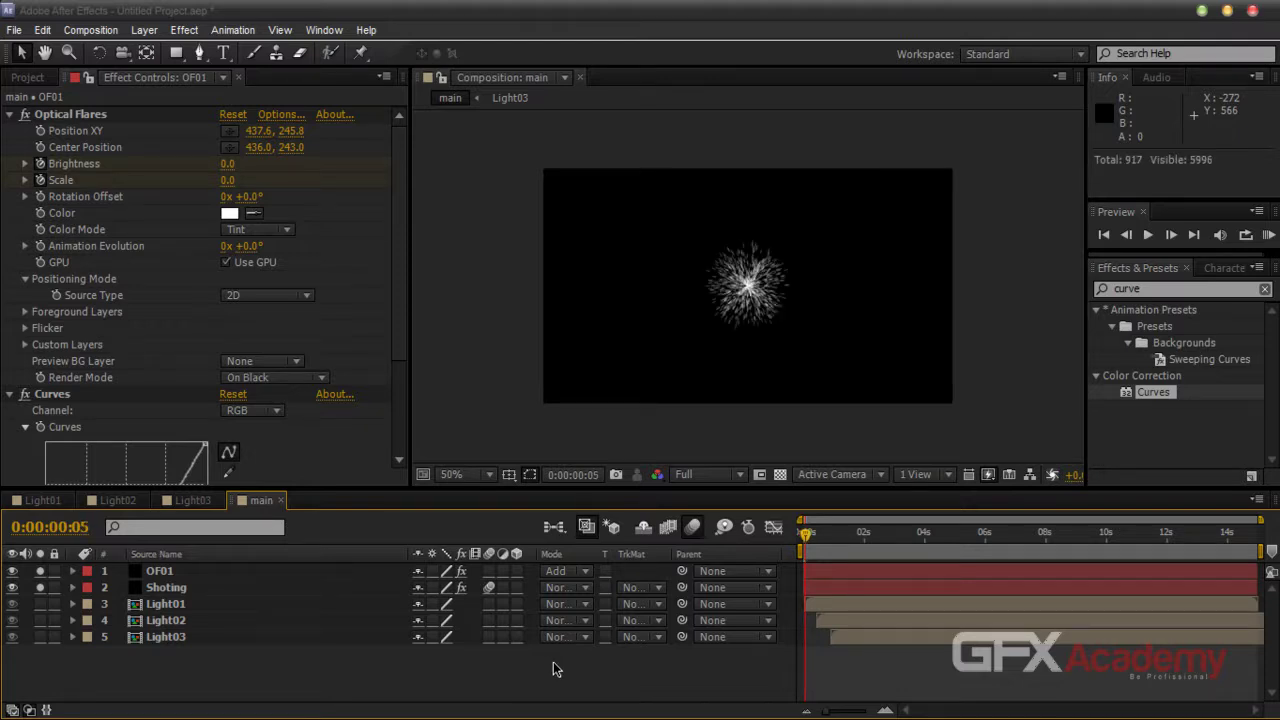
pyautogui.write('100')
pyautogui.press('Return')
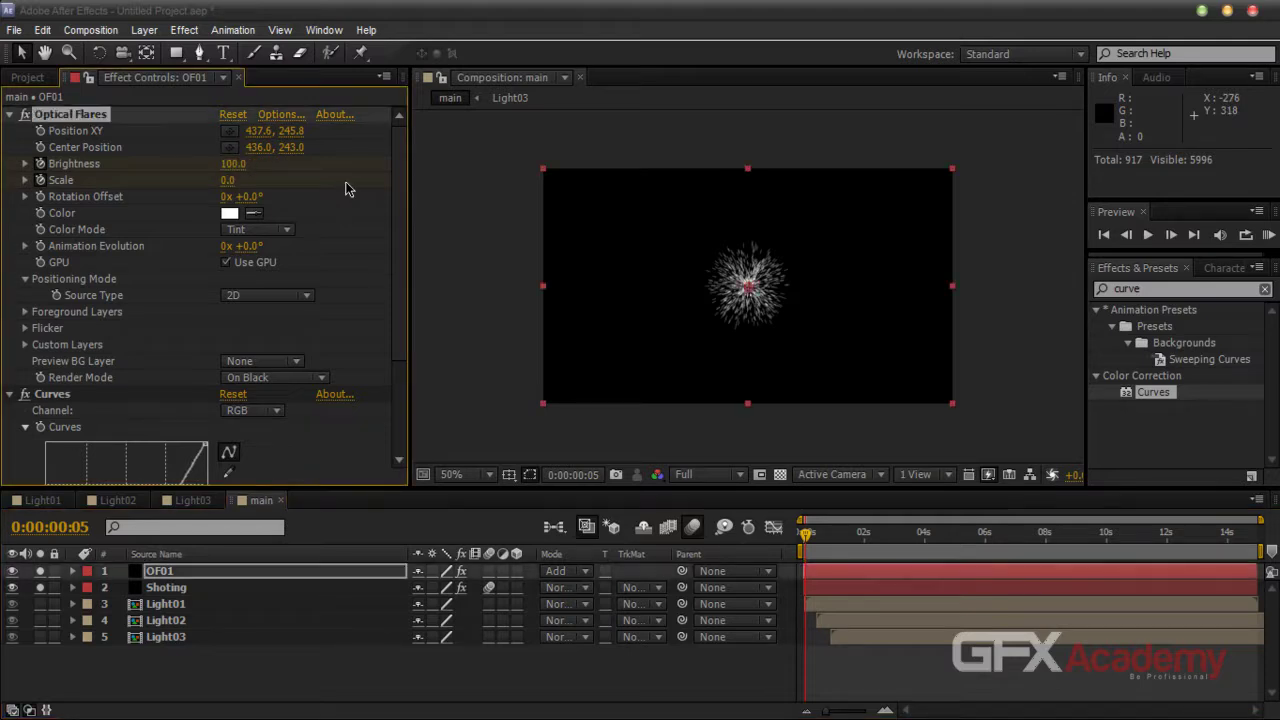
pyautogui.click(232, 181)
pyautogui.write('150')
pyautogui.press('Return')
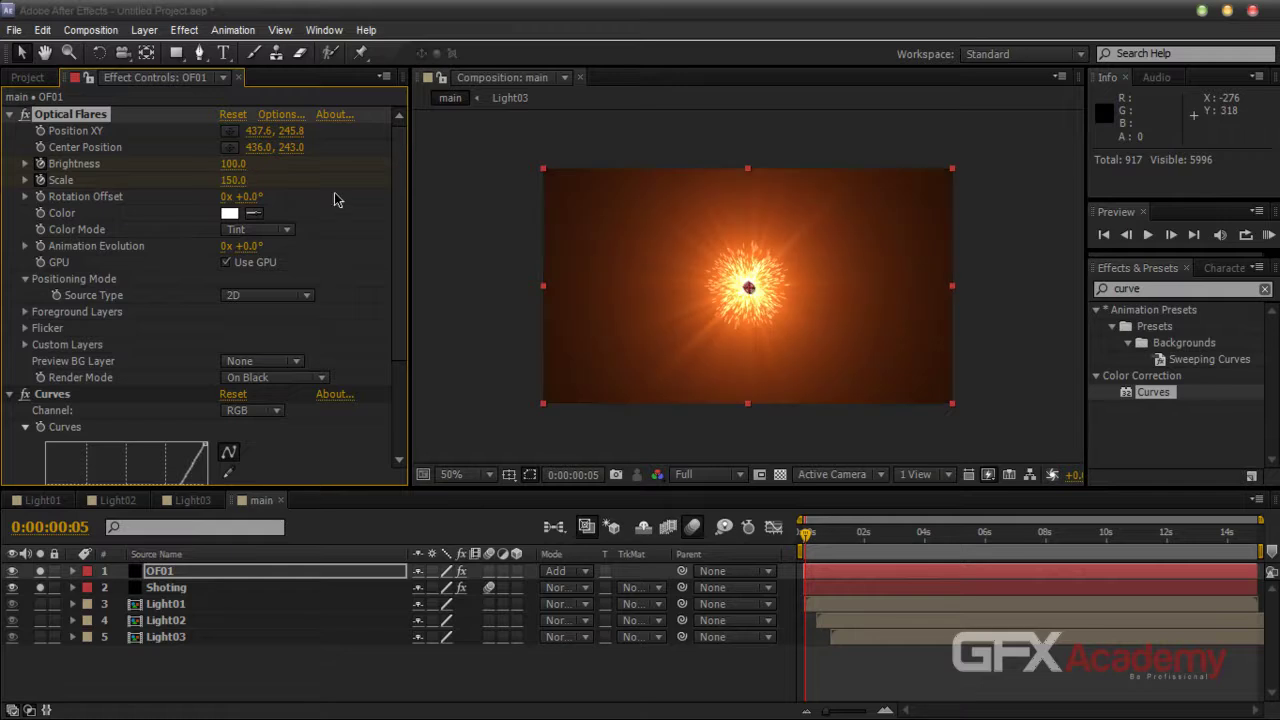
# Raise the flare's Scale and Brightness keyframes at 0:00:00:05 to 200 each
pyautogui.click(232, 181)
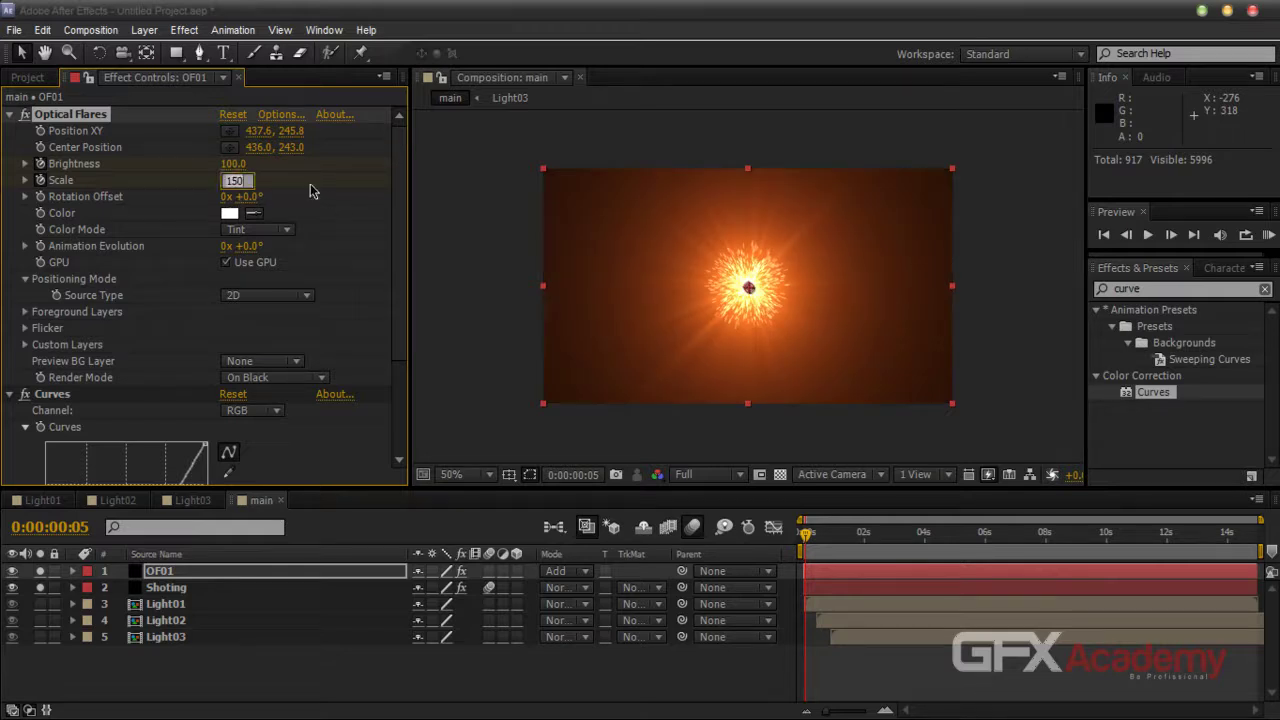
pyautogui.write('200')
pyautogui.press('Return')
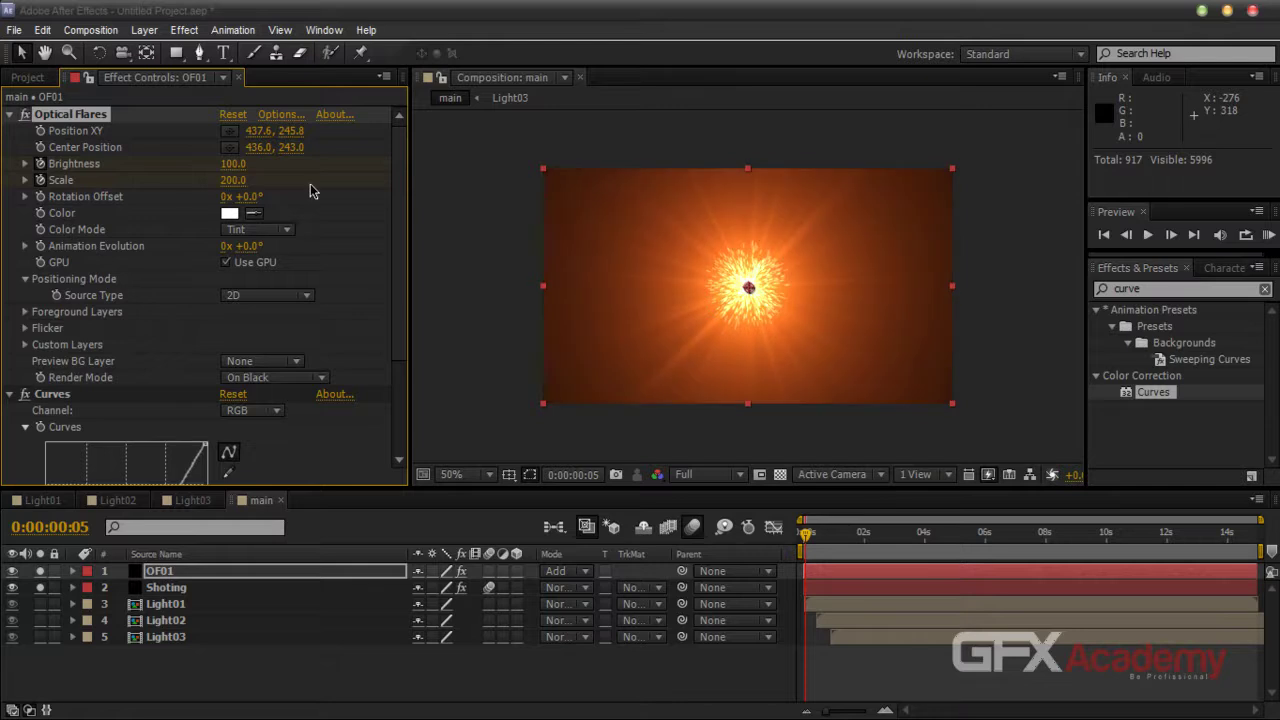
pyautogui.click(232, 164)
pyautogui.write('200')
pyautogui.press('Return')
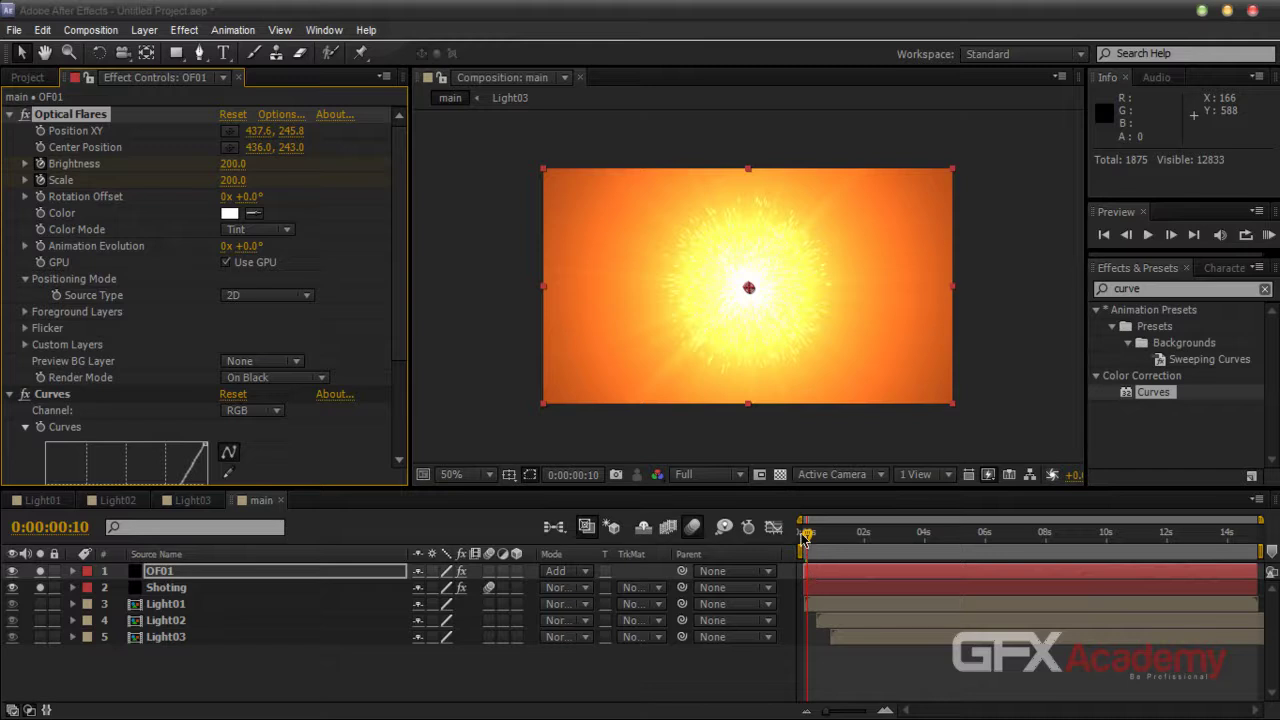
# Move to 0:00:00:22 and turn off Solo on the Shoting and OF01 layers
pyautogui.moveTo(808, 538); pyautogui.dragTo(812, 543)
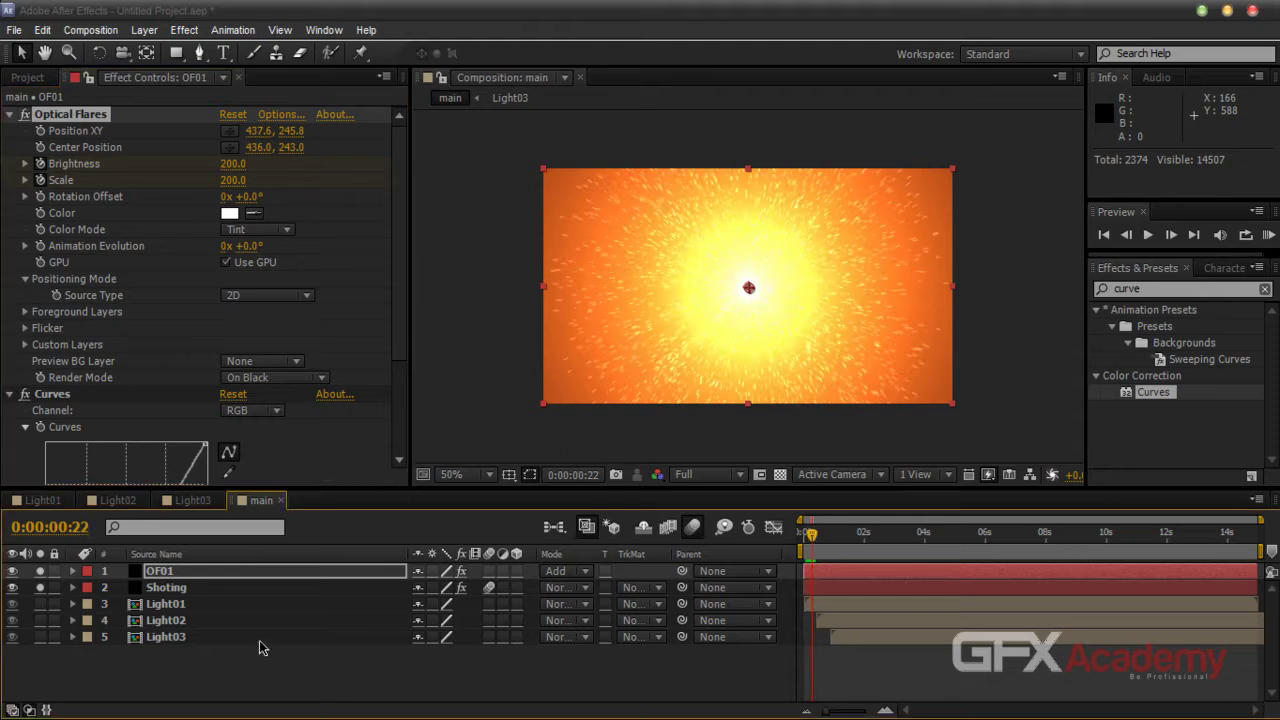
pyautogui.click(40, 587)
pyautogui.click(40, 571)
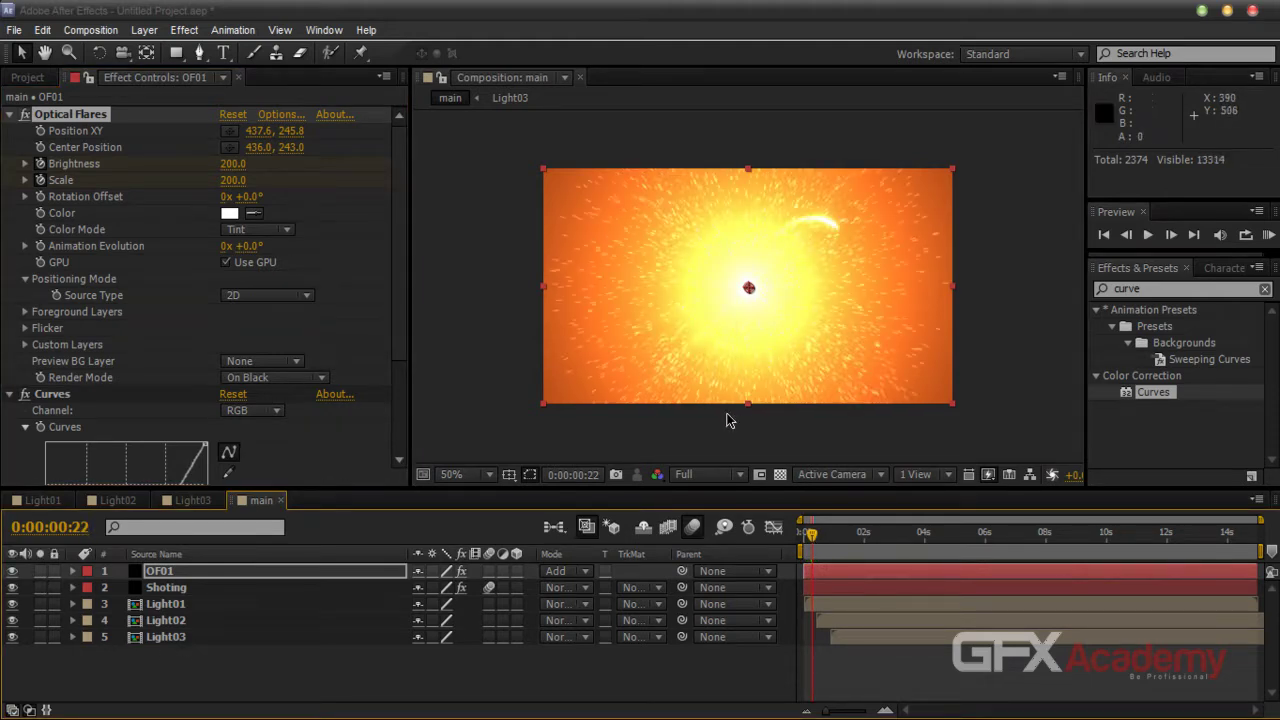
# At 0:00:00:22, keyframe the OF01 flare's Brightness at 10 and its Scale at 50
pyautogui.click(297, 574)
pyautogui.click(232, 164)
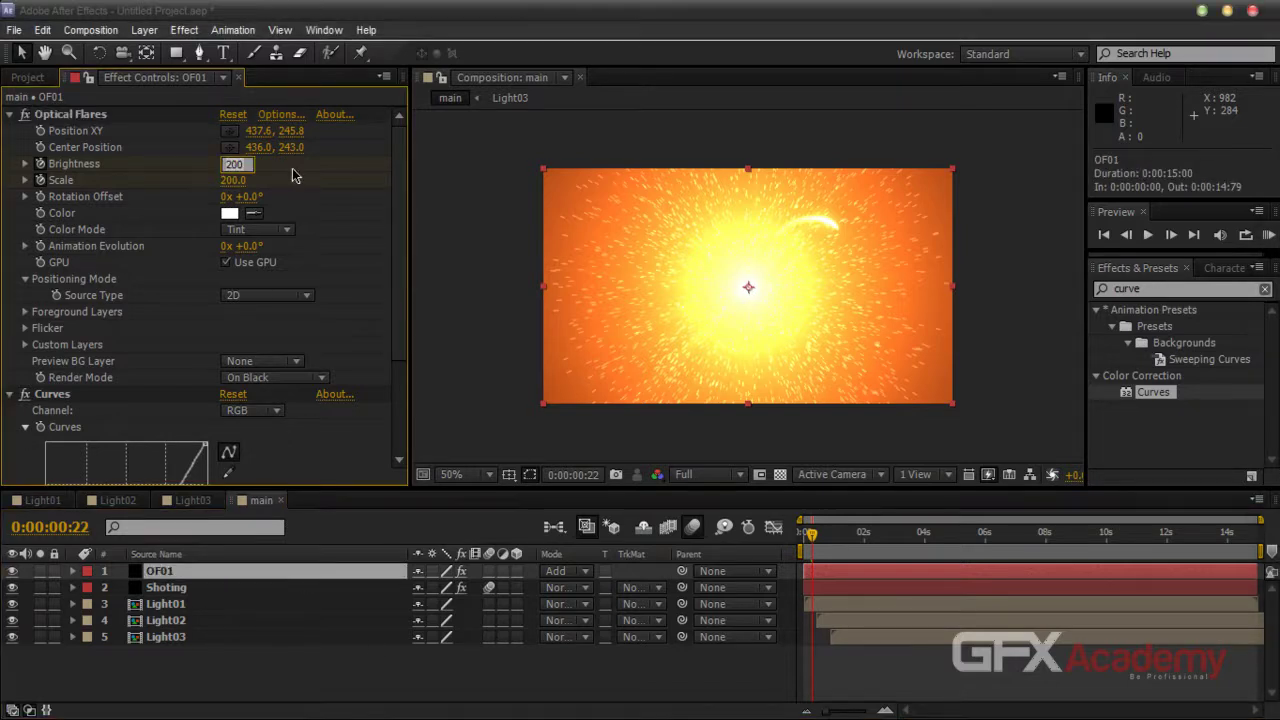
pyautogui.write('0')
pyautogui.press('Return')
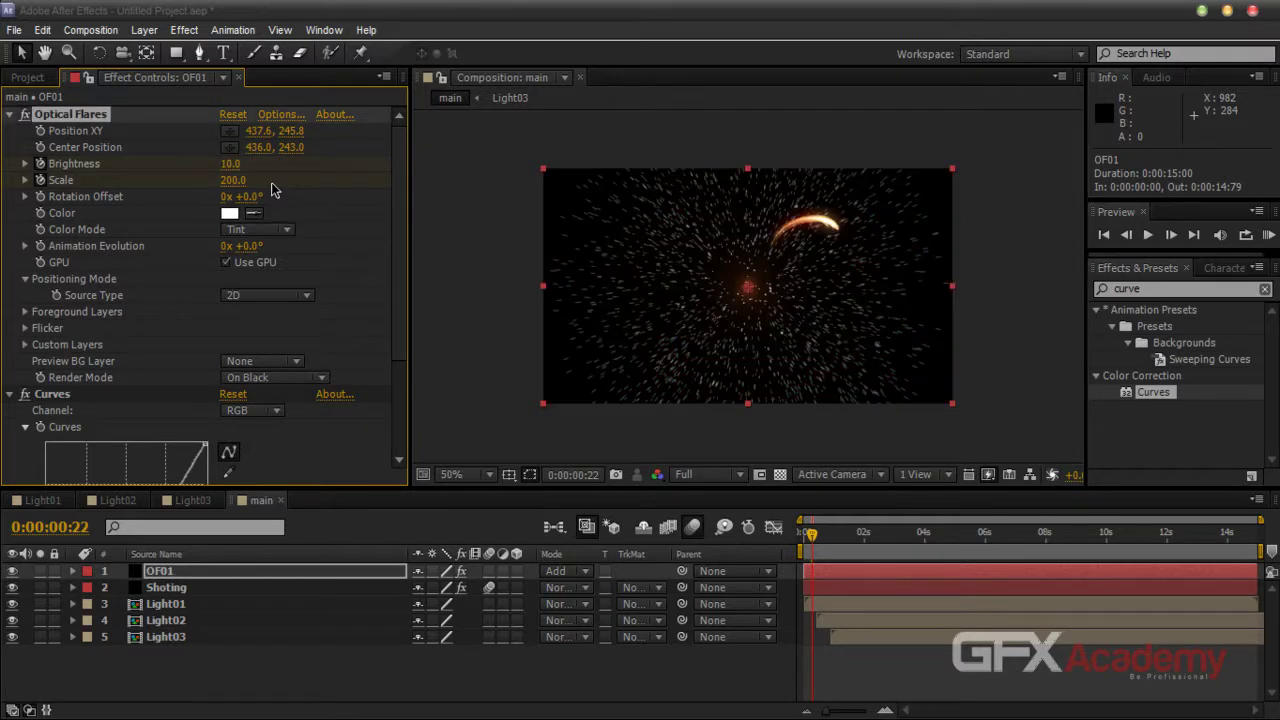
pyautogui.click(233, 181)
pyautogui.write('50')
pyautogui.press('Return')
# Try a flare Brightness of 40 at 0:00:00:22, and raise that keyframe to 140
pyautogui.click(230, 164)
pyautogui.write('40')
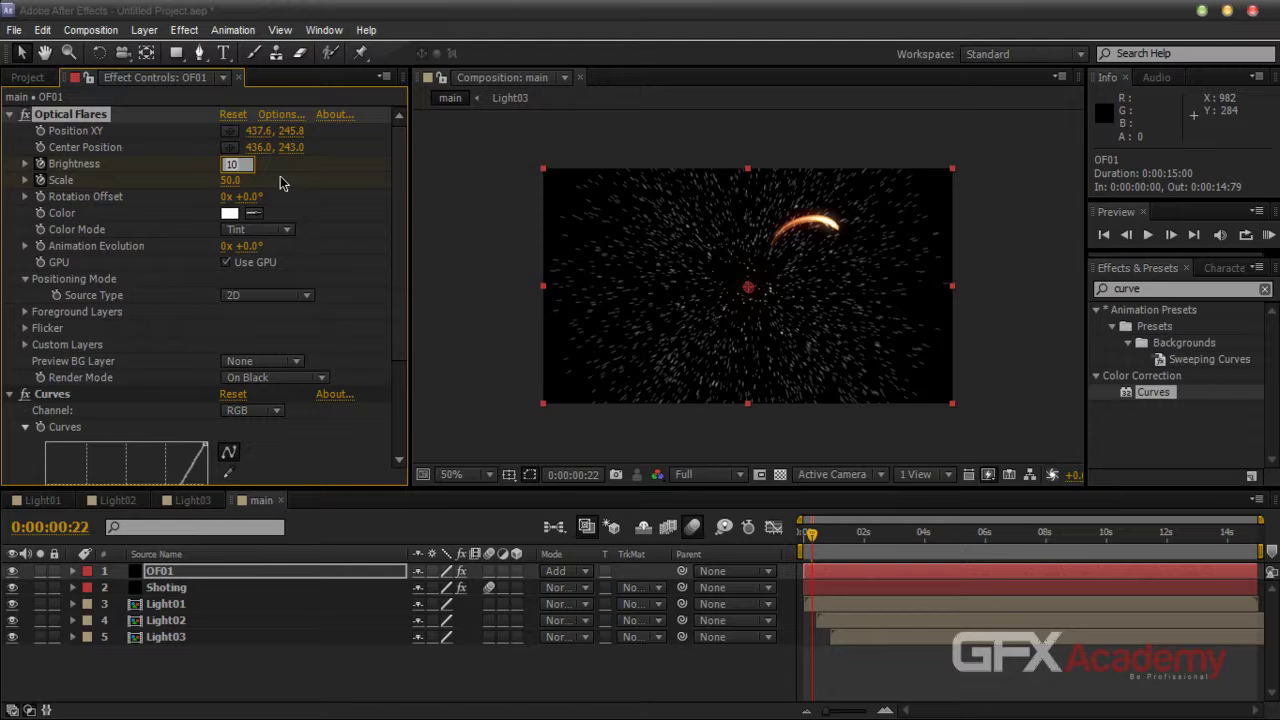
pyautogui.press('Return')
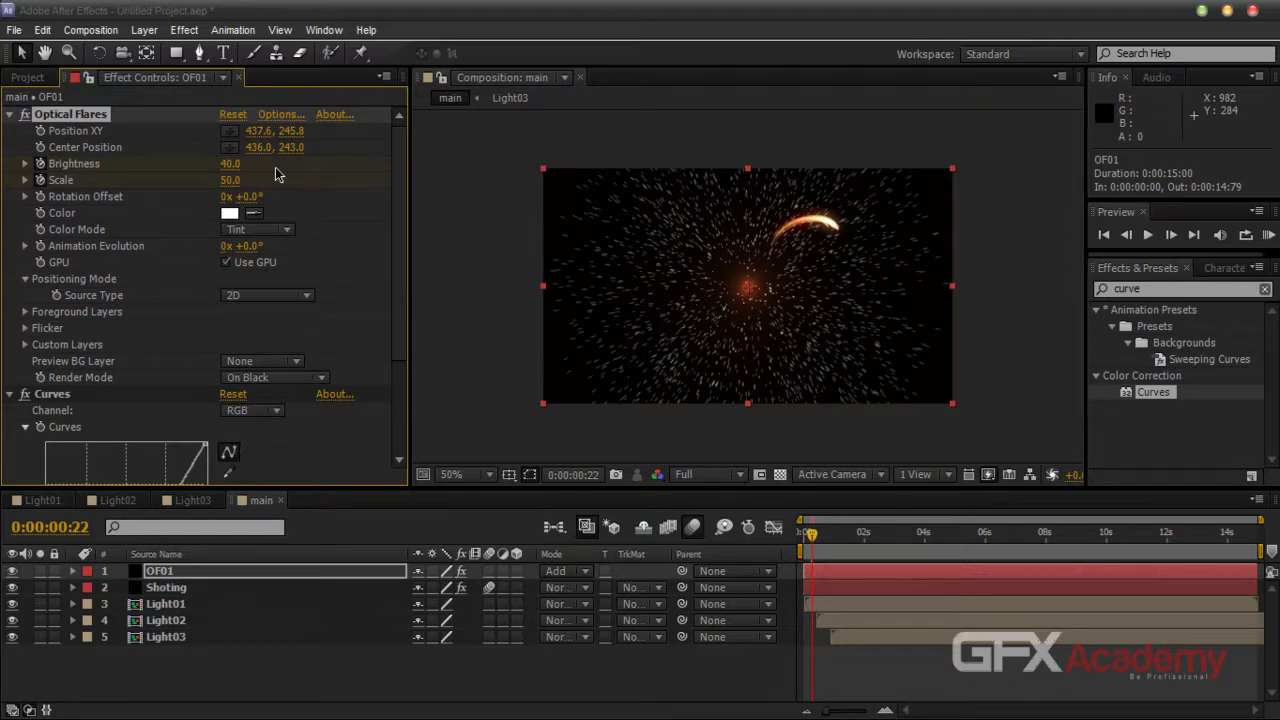
pyautogui.moveTo(229, 168); pyautogui.dragTo(238, 165)
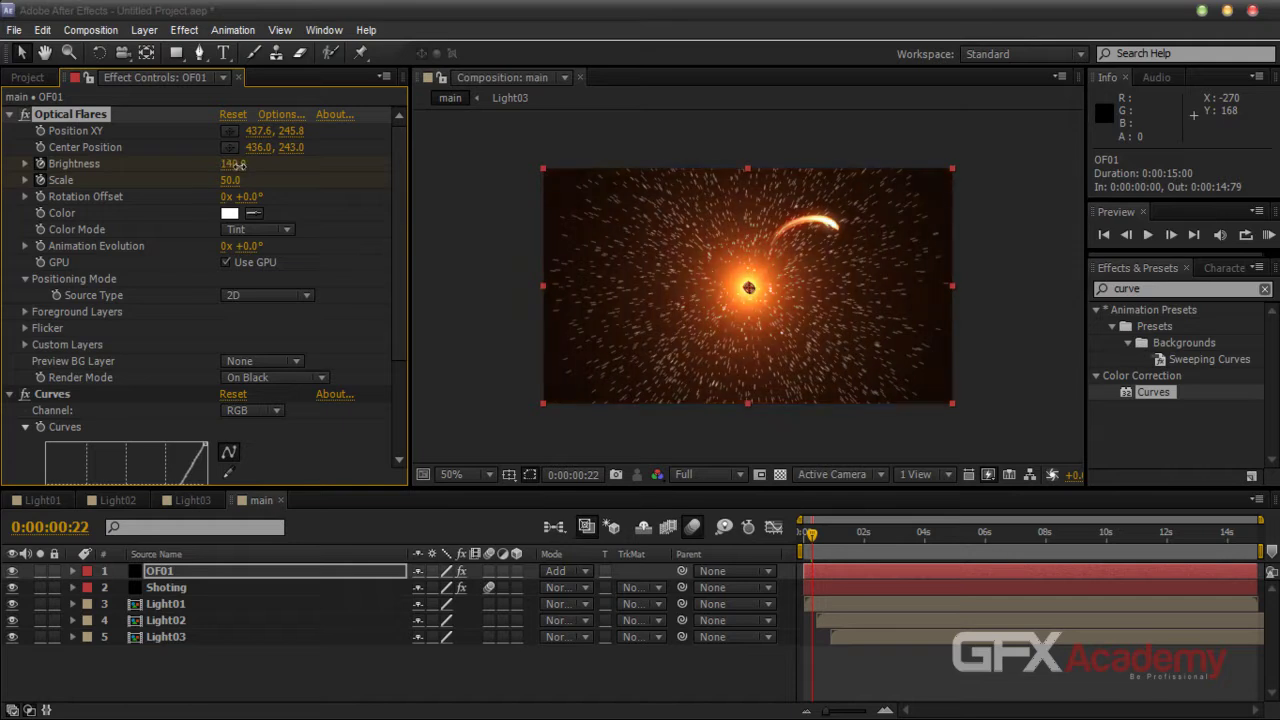
pyautogui.click(488, 665)
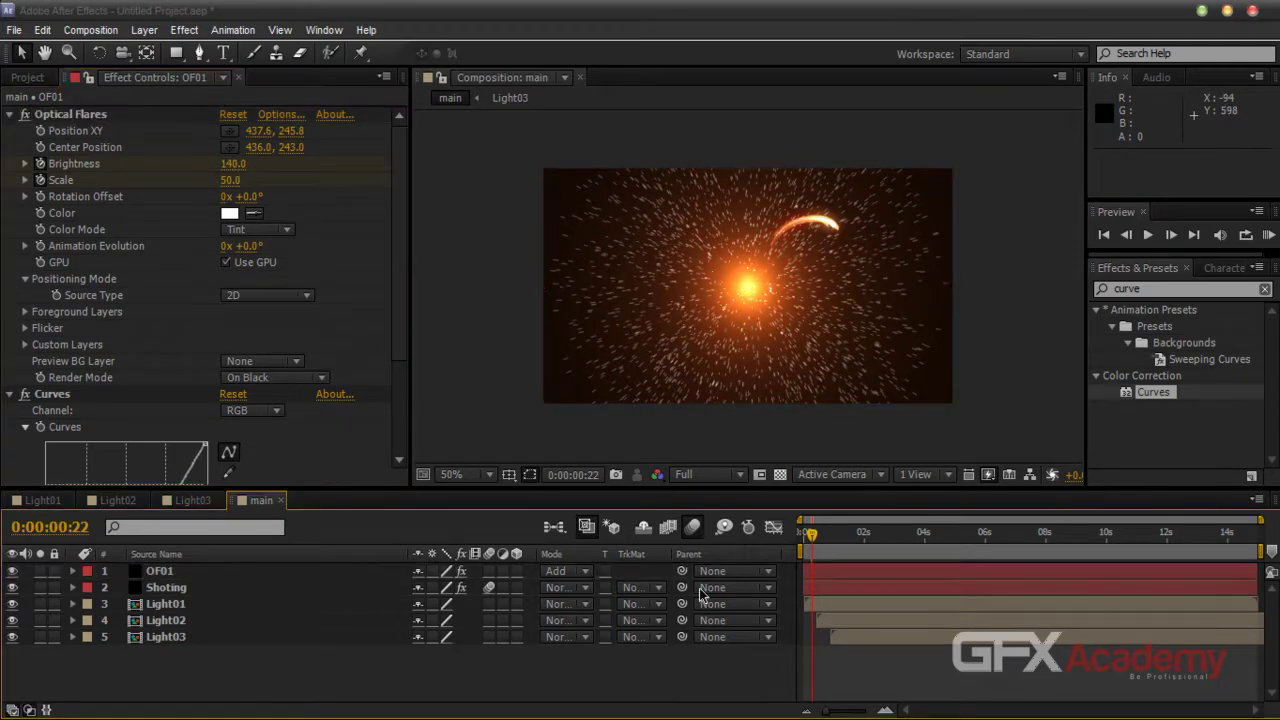
# Move the current time to 0:00:01:39 and duplicate the OF01 layer
pyautogui.moveTo(811, 535); pyautogui.dragTo(849, 538)
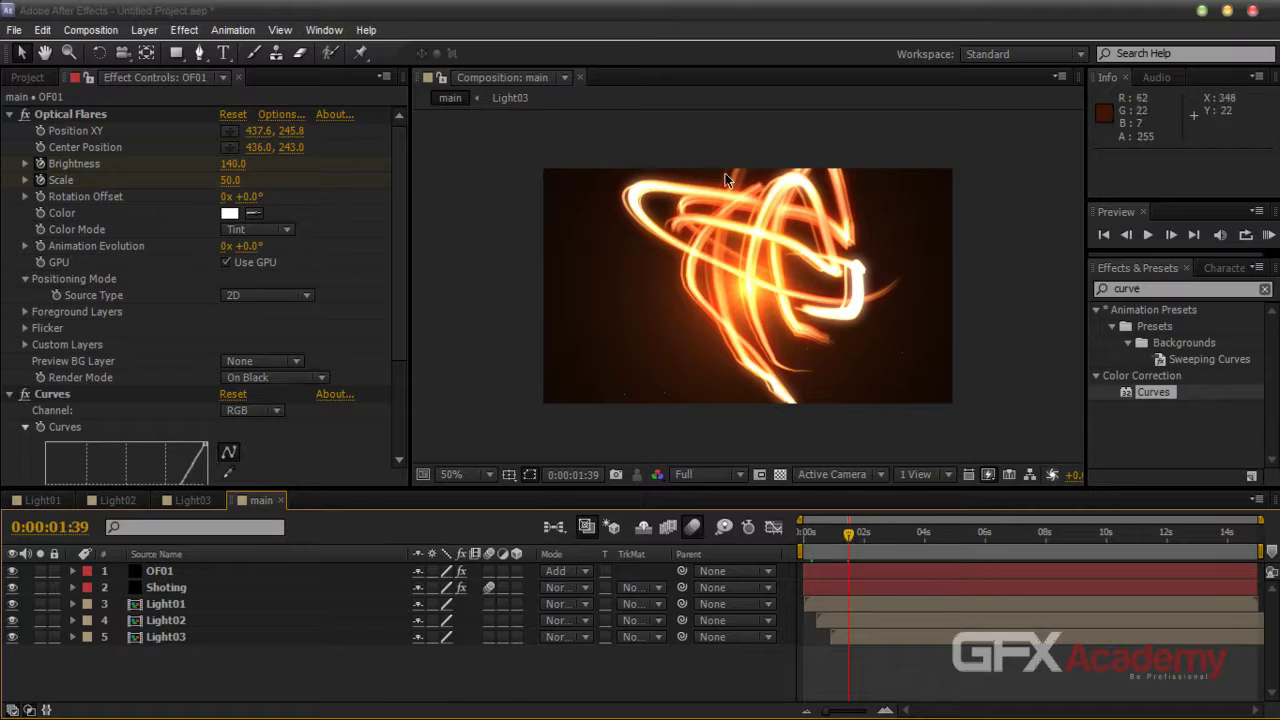
pyautogui.click(170, 573)
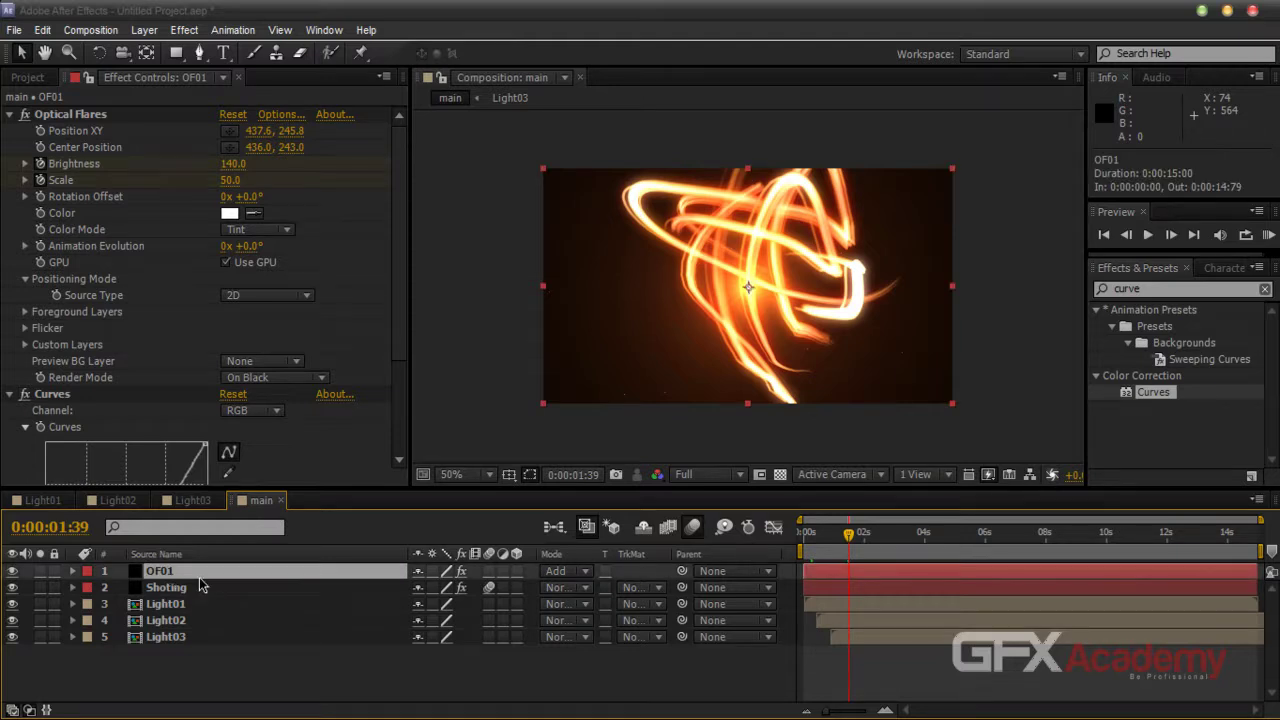
pyautogui.hotkey('ctrl', 'd')
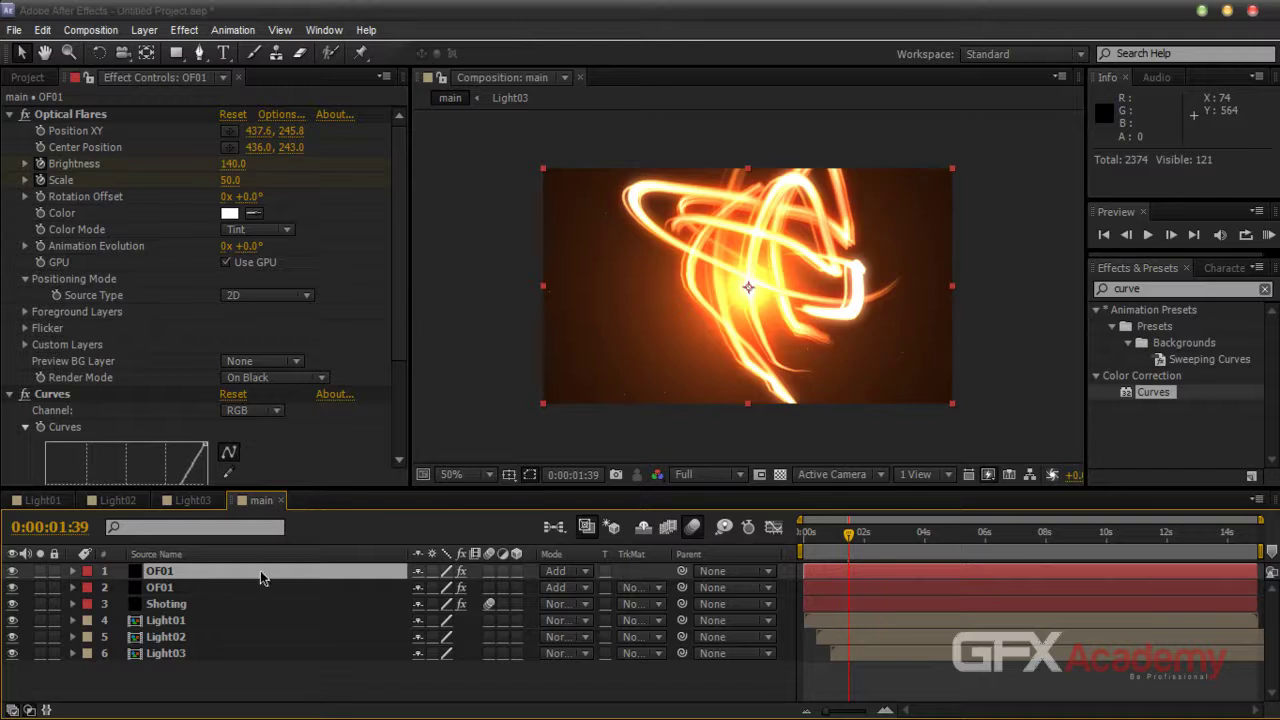
# On the upper OF01 copy, remove all Brightness and Scale keyframes while at 0:00:00:05, keeping both values at 200
pyautogui.press('u')
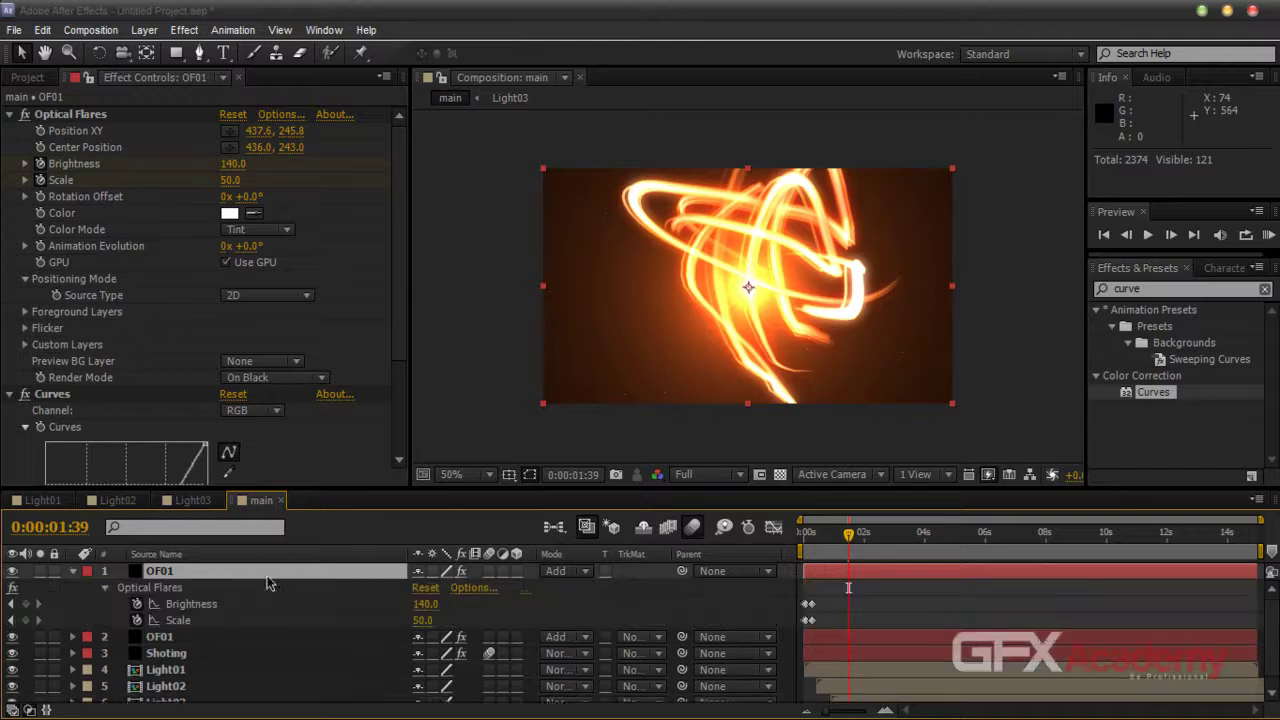
pyautogui.click(13, 605)
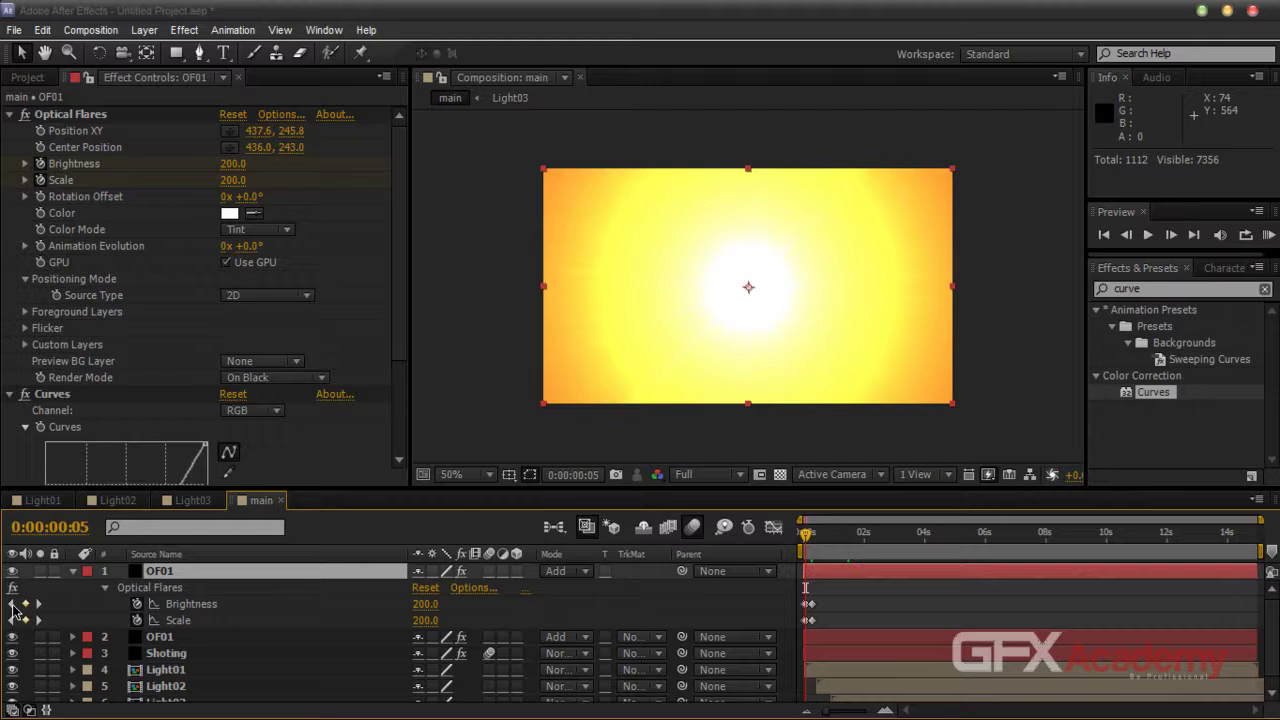
pyautogui.click(13, 605)
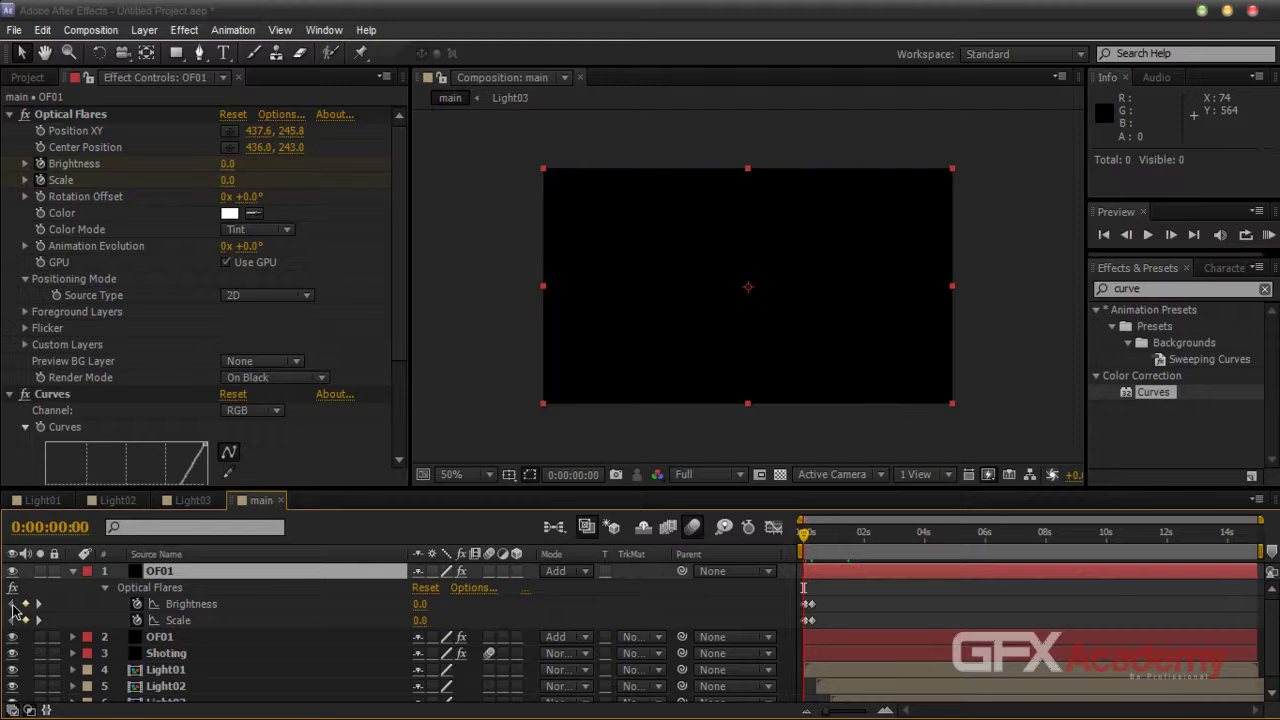
pyautogui.click(38, 605)
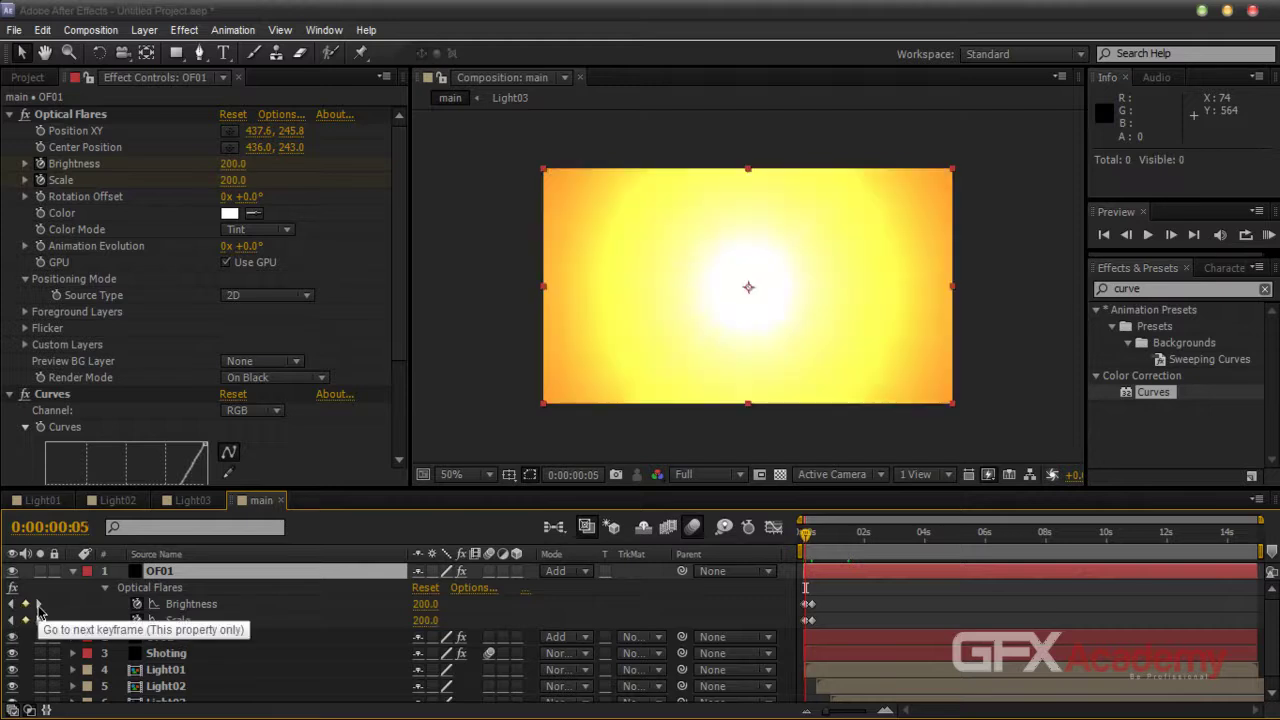
pyautogui.click(150, 604)
pyautogui.keyDown('shift'); pyautogui.click(150, 620); pyautogui.keyUp('shift')
pyautogui.keyDown('shift'); pyautogui.click(112, 588); pyautogui.keyUp('shift')
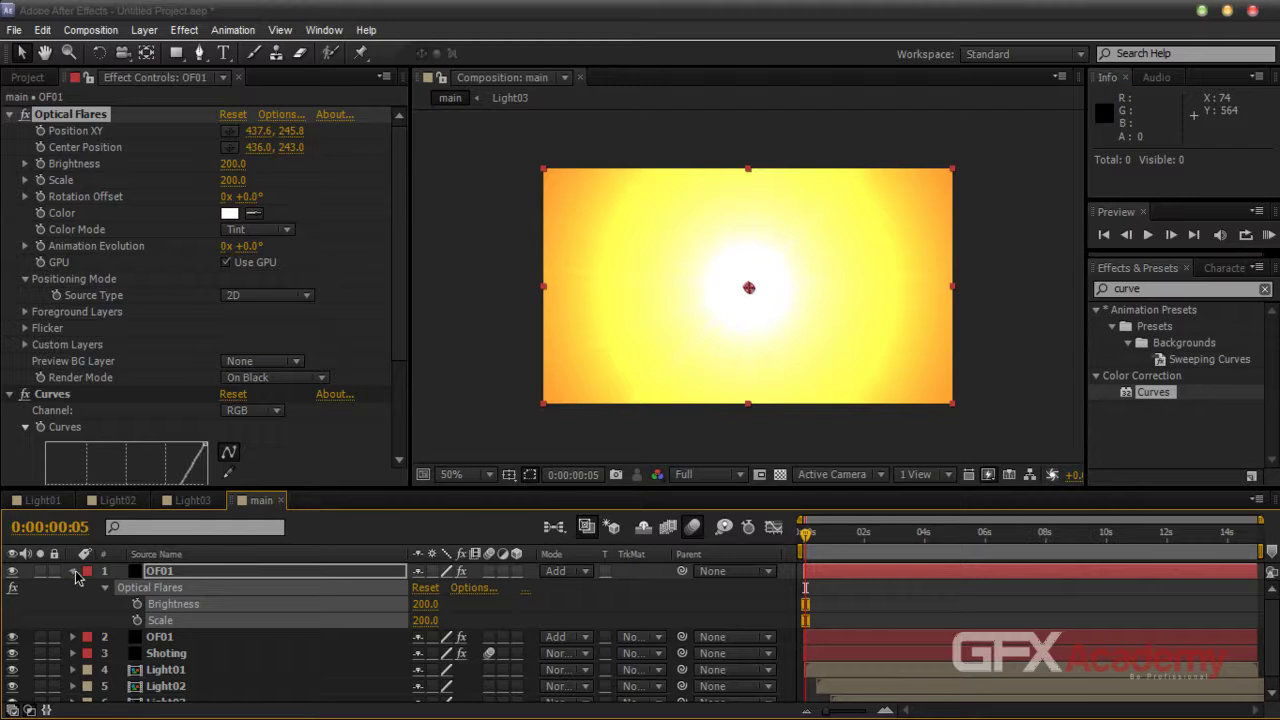
pyautogui.click(74, 573)
pyautogui.click(160, 576)
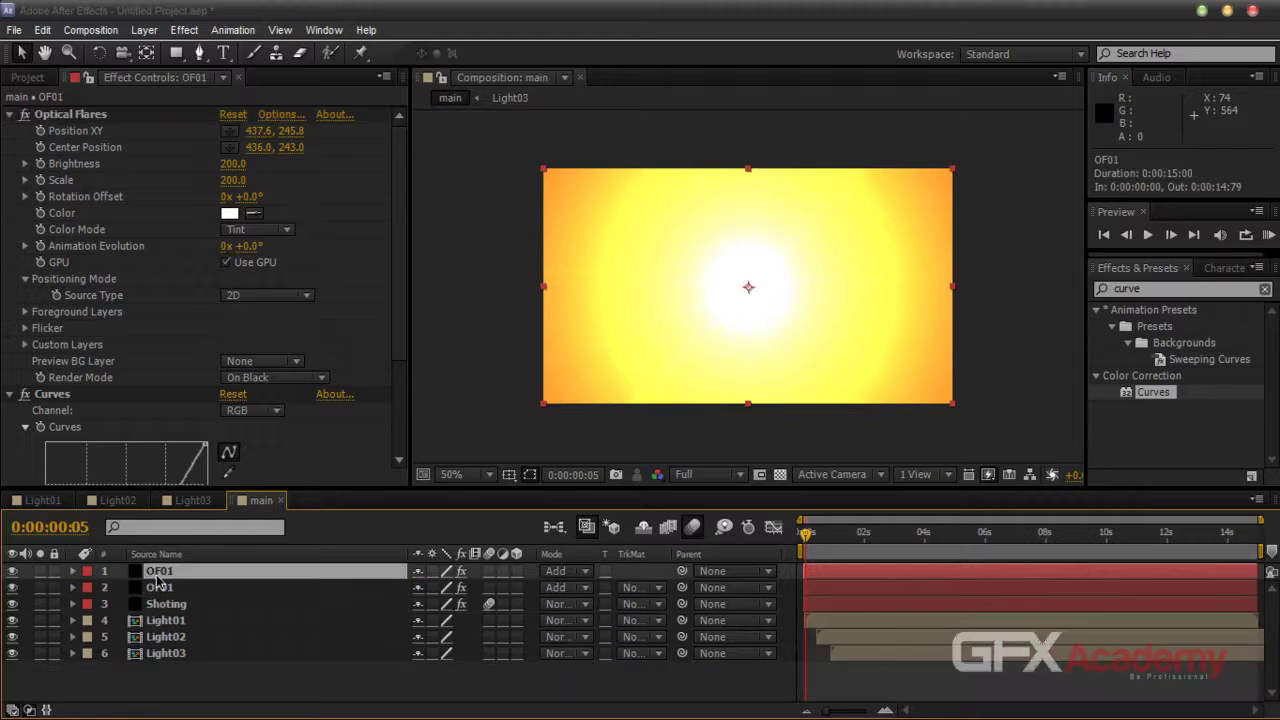
# In the upper OF01's Optical Flares options, delete every lens object from the stack except the Glow
pyautogui.click(276, 115)
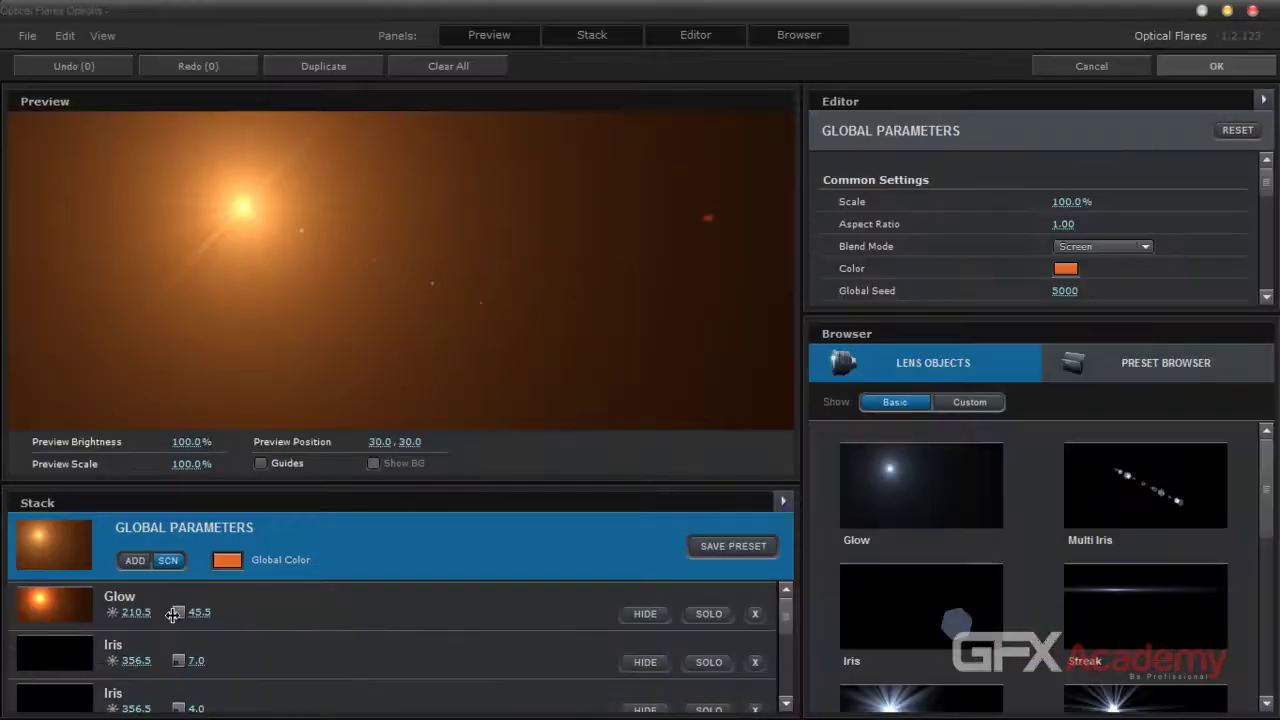
pyautogui.click(285, 610)
pyautogui.scroll(-1, 250, 660)
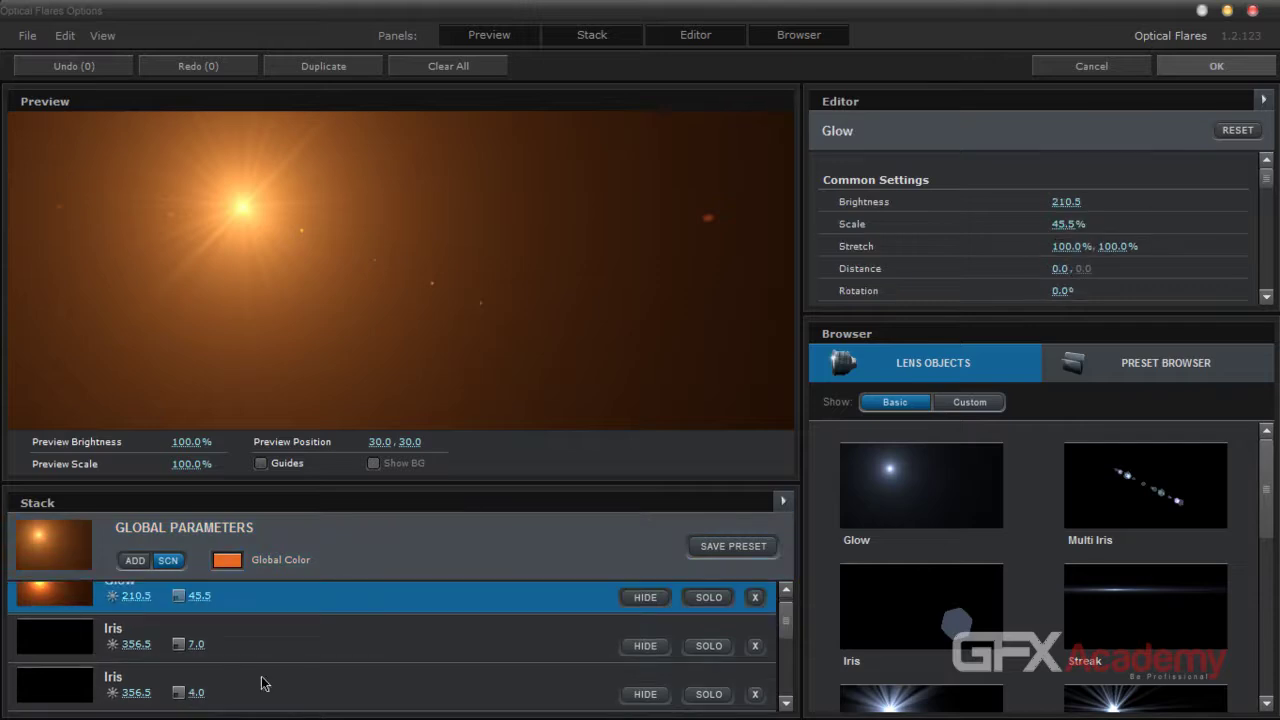
pyautogui.click(759, 649)
pyautogui.click(759, 649)
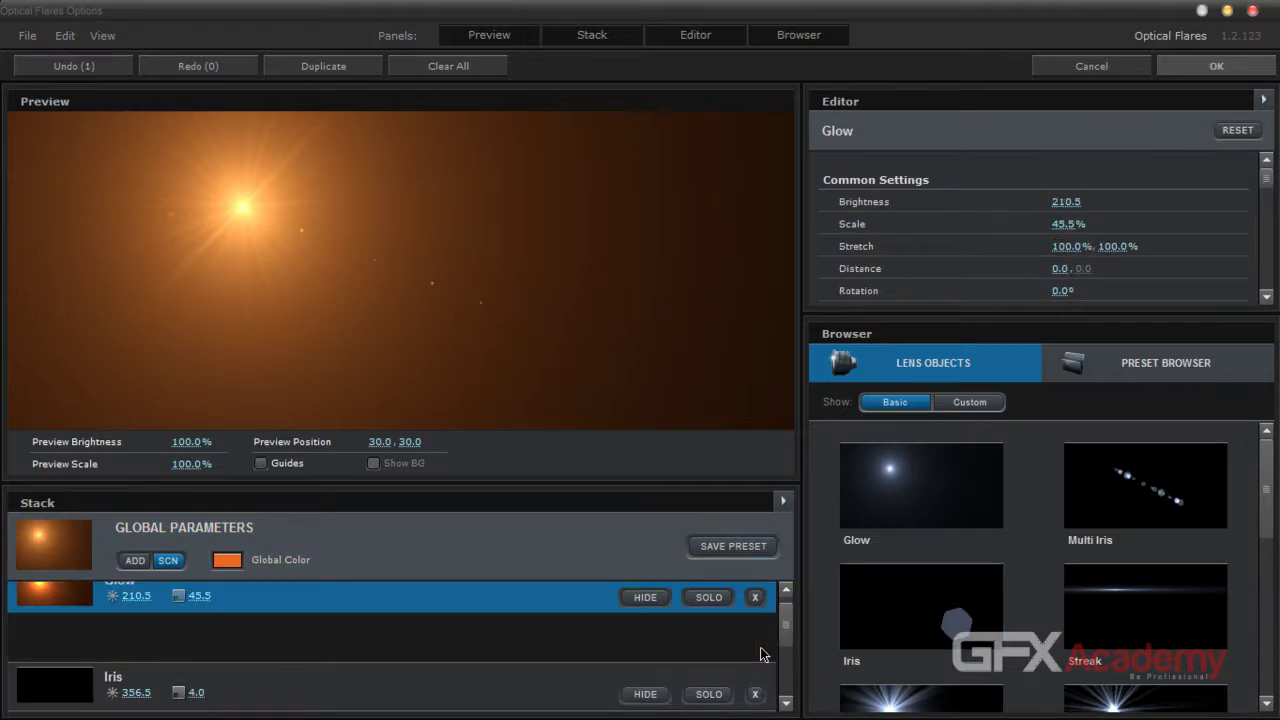
pyautogui.click(760, 650)
pyautogui.click(760, 650)
pyautogui.click(760, 655)
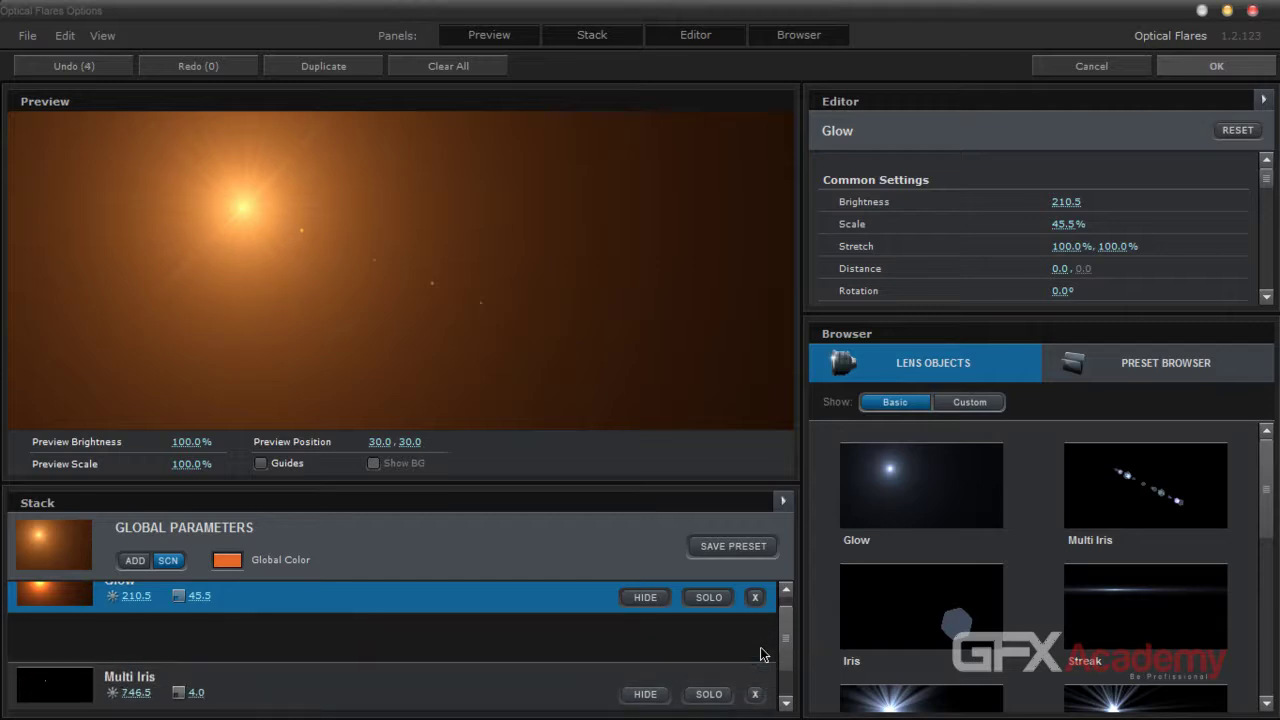
pyautogui.click(760, 660)
pyautogui.click(756, 663)
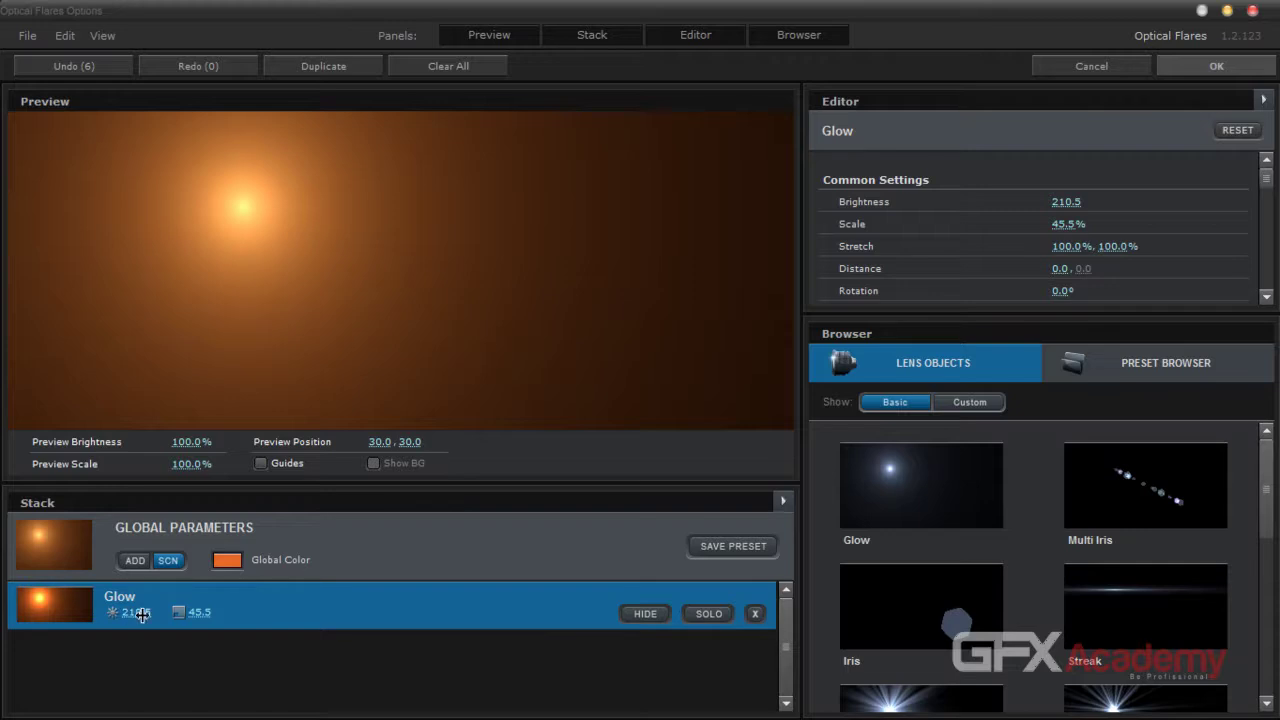
# Set the Glow to brightness 61.5 and scale 231.5% with the flare's global blending on Add, and apply the options
pyautogui.moveTo(250, 211); pyautogui.dragTo(383, 264)
pyautogui.moveTo(975, 313); pyautogui.dragTo(979, 472)
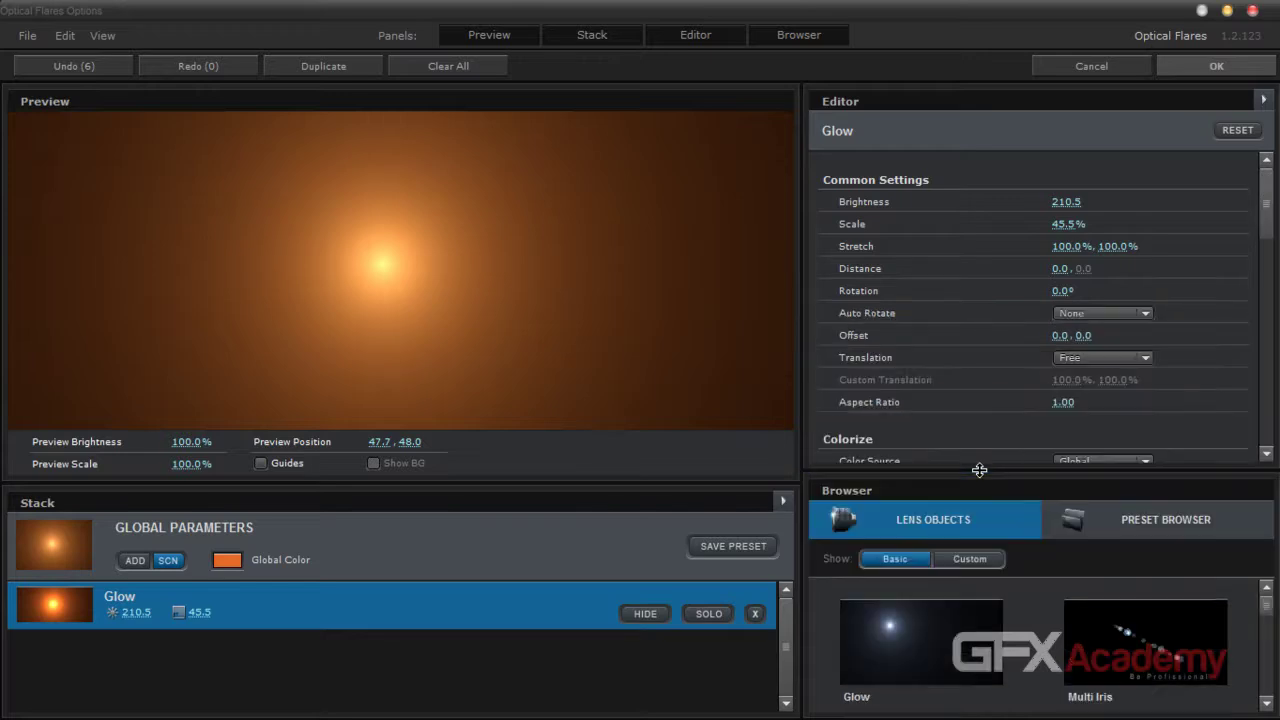
pyautogui.moveTo(178, 612); pyautogui.dragTo(200, 612)
pyautogui.moveTo(113, 612); pyautogui.dragTo(24, 623)
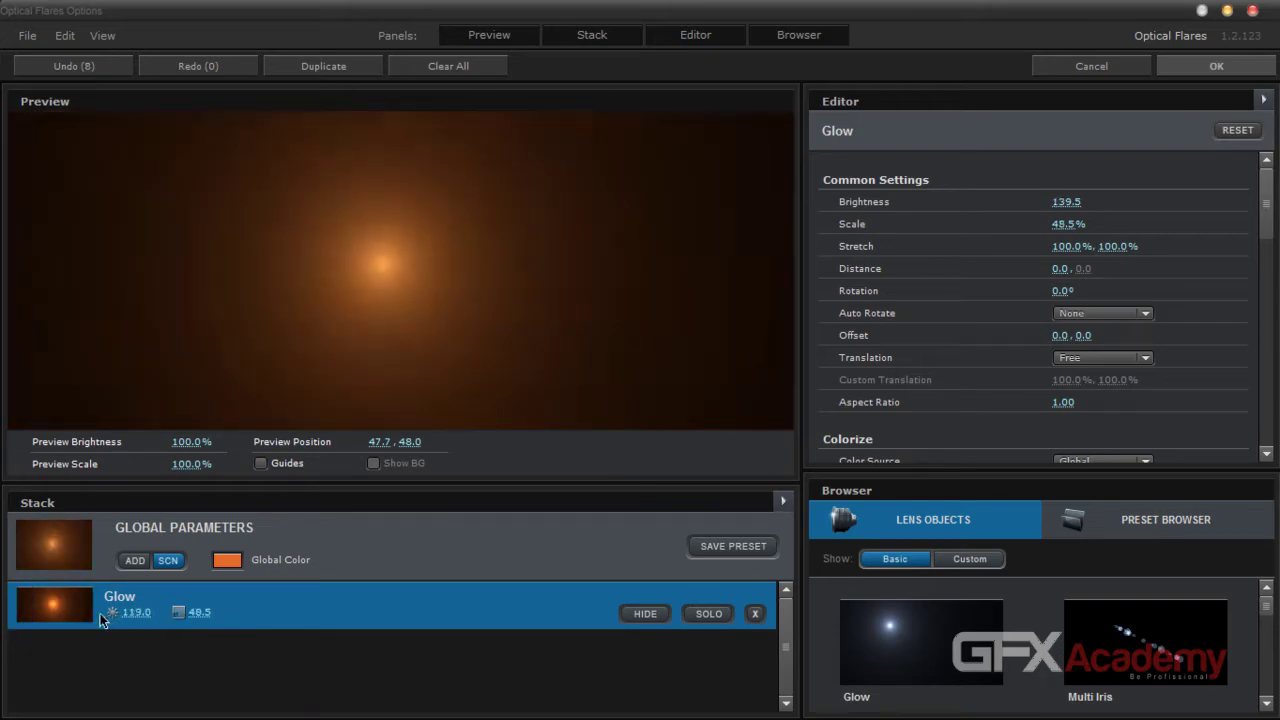
pyautogui.moveTo(197, 612); pyautogui.dragTo(570, 600)
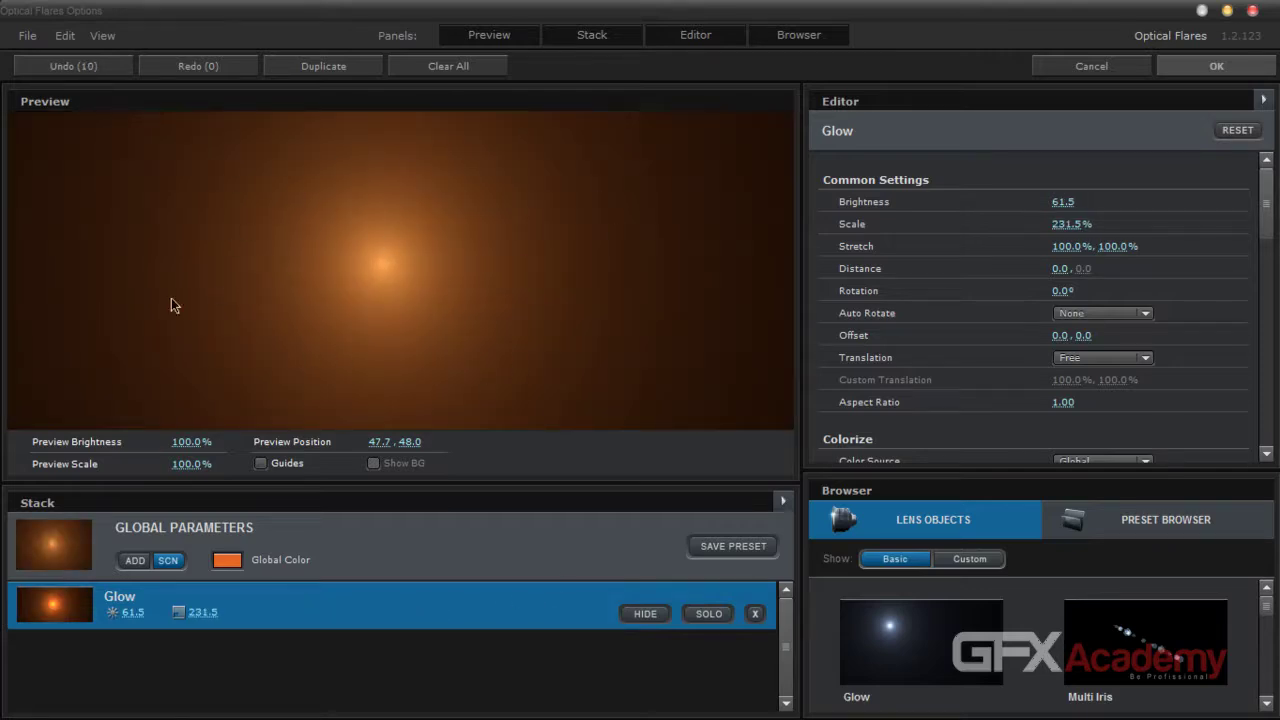
pyautogui.click(135, 561)
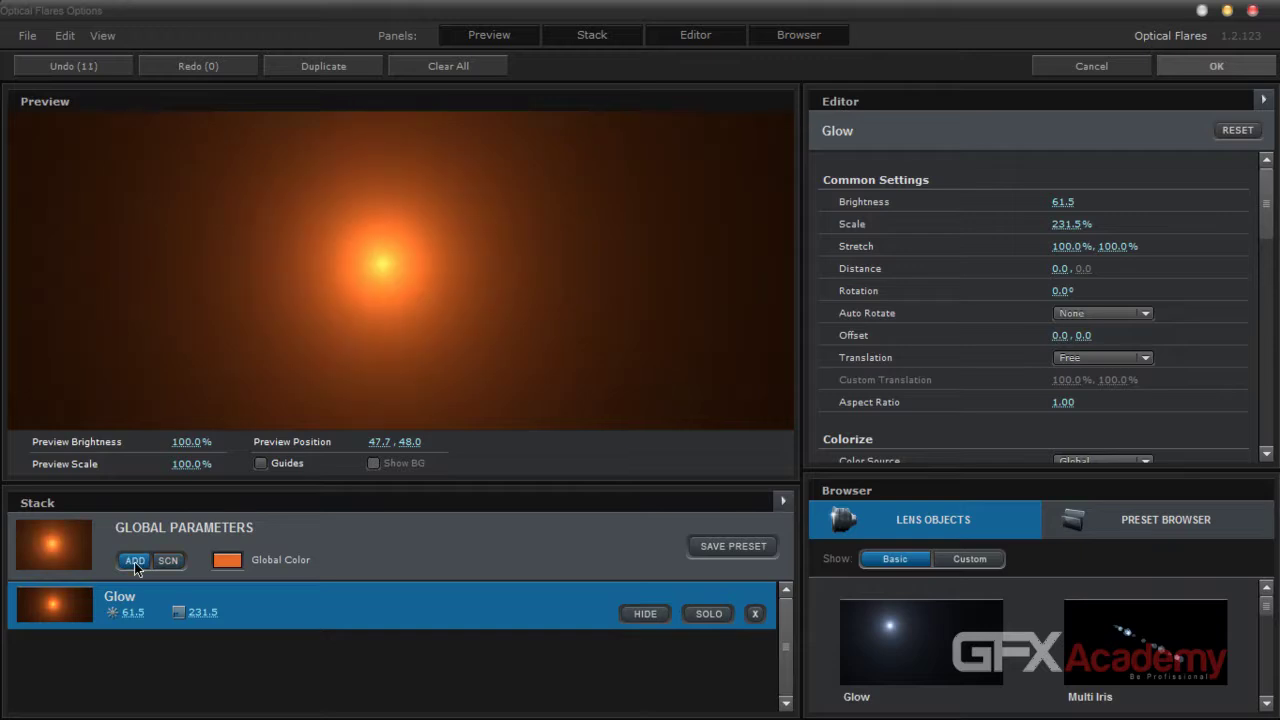
pyautogui.click(1190, 68)
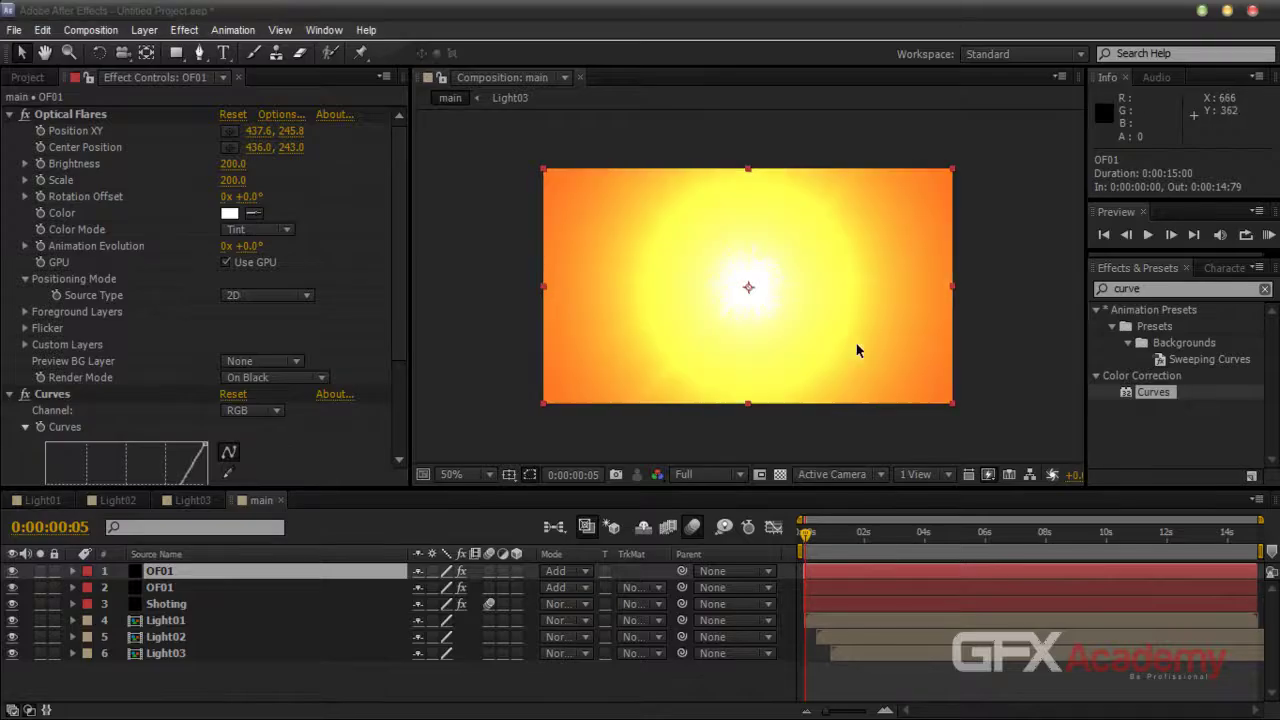
# Delete the Curves effect from the upper OF01 layer and set its flare's Scale and Brightness to 100
pyautogui.click(88, 400)
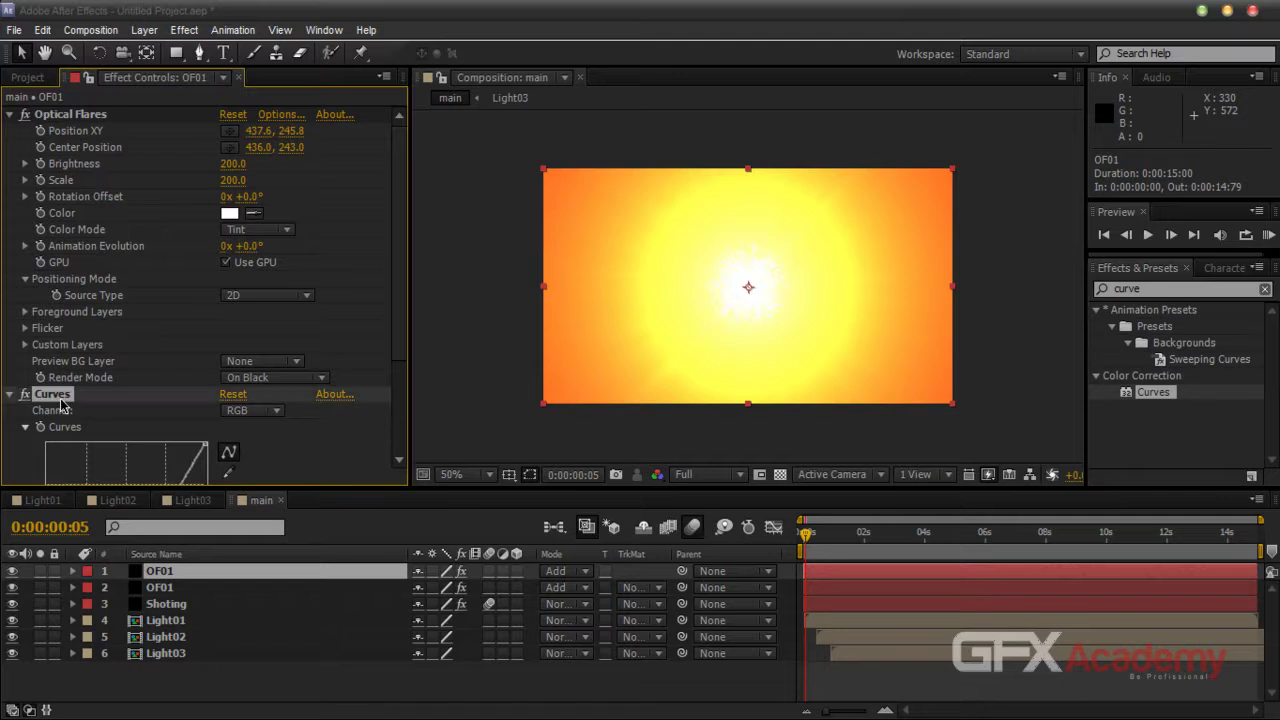
pyautogui.press('Delete')
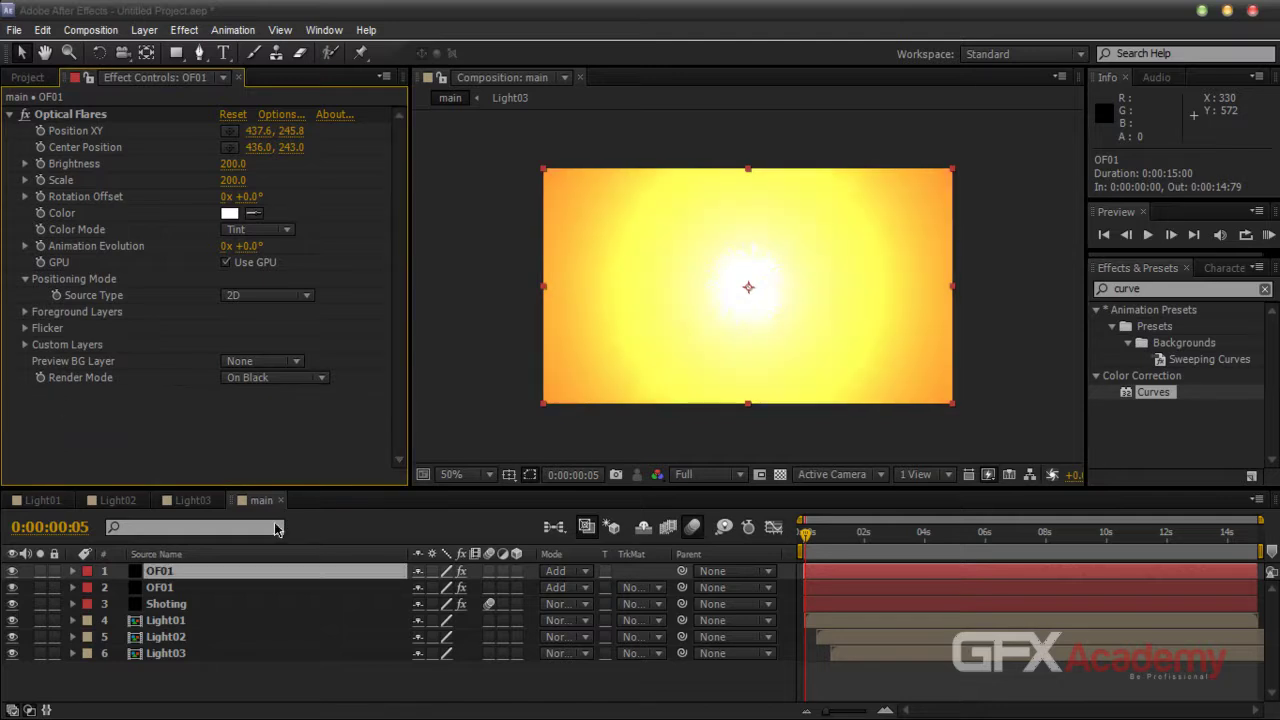
pyautogui.click(232, 181)
pyautogui.write('100')
pyautogui.press('Return')
pyautogui.click(232, 165)
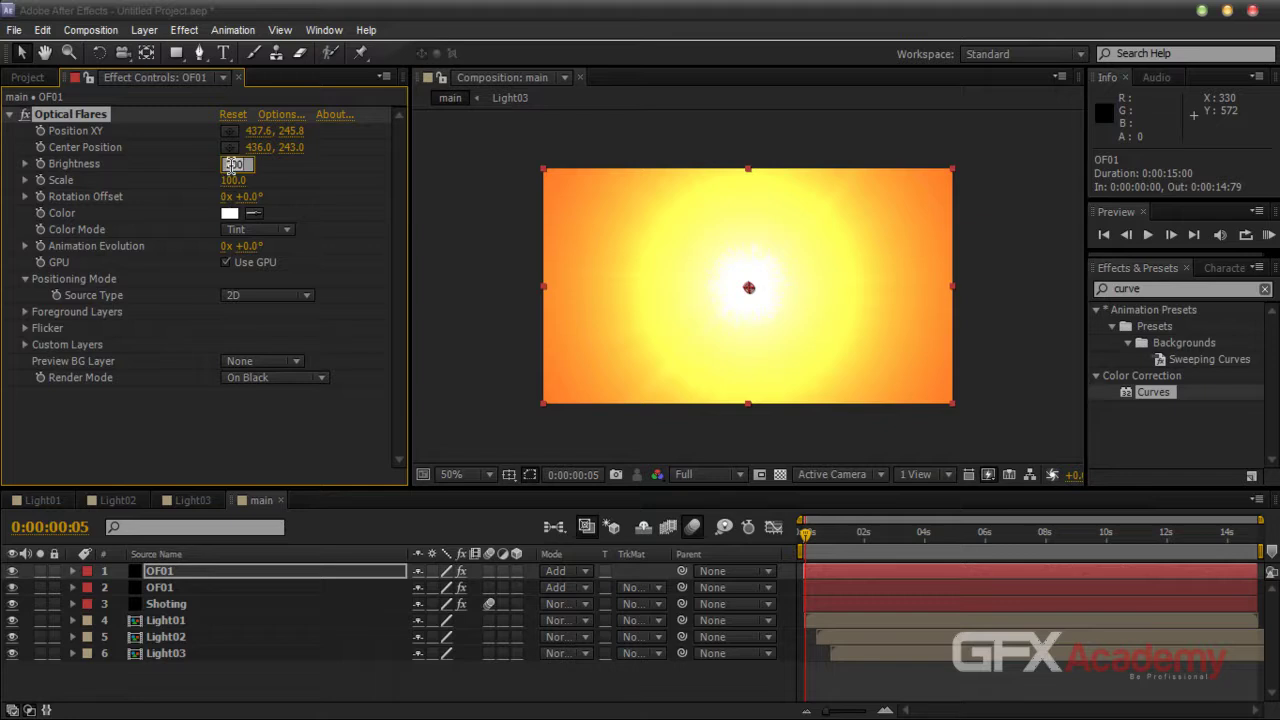
pyautogui.write('100')
pyautogui.press('Return')
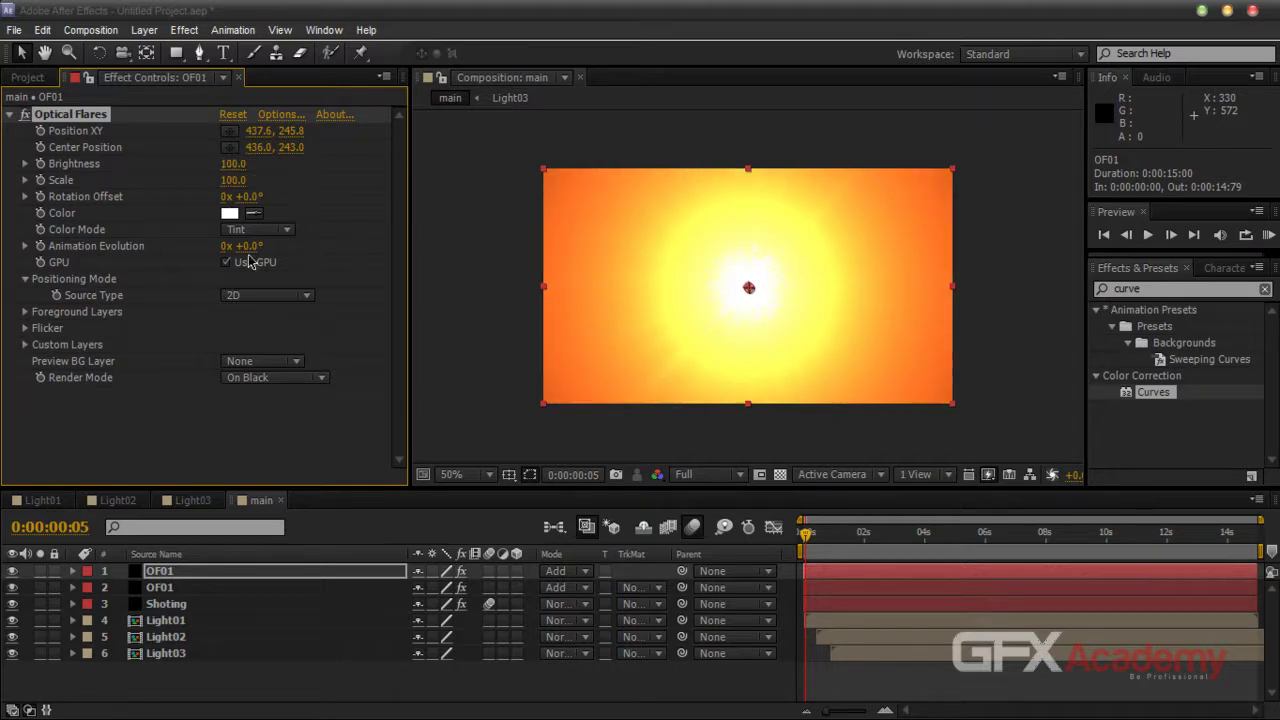
# Try the Screen and Normal blending modes on the upper OF01 layer
pyautogui.click(557, 577)
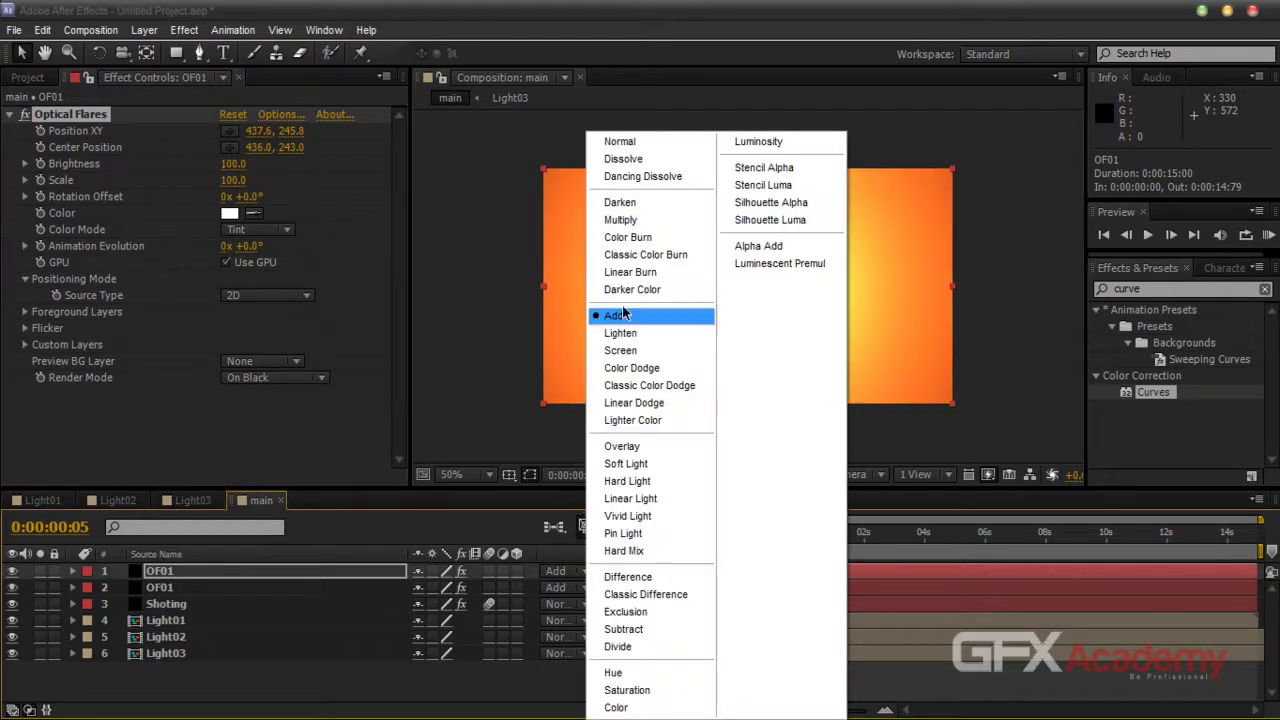
pyautogui.click(618, 350)
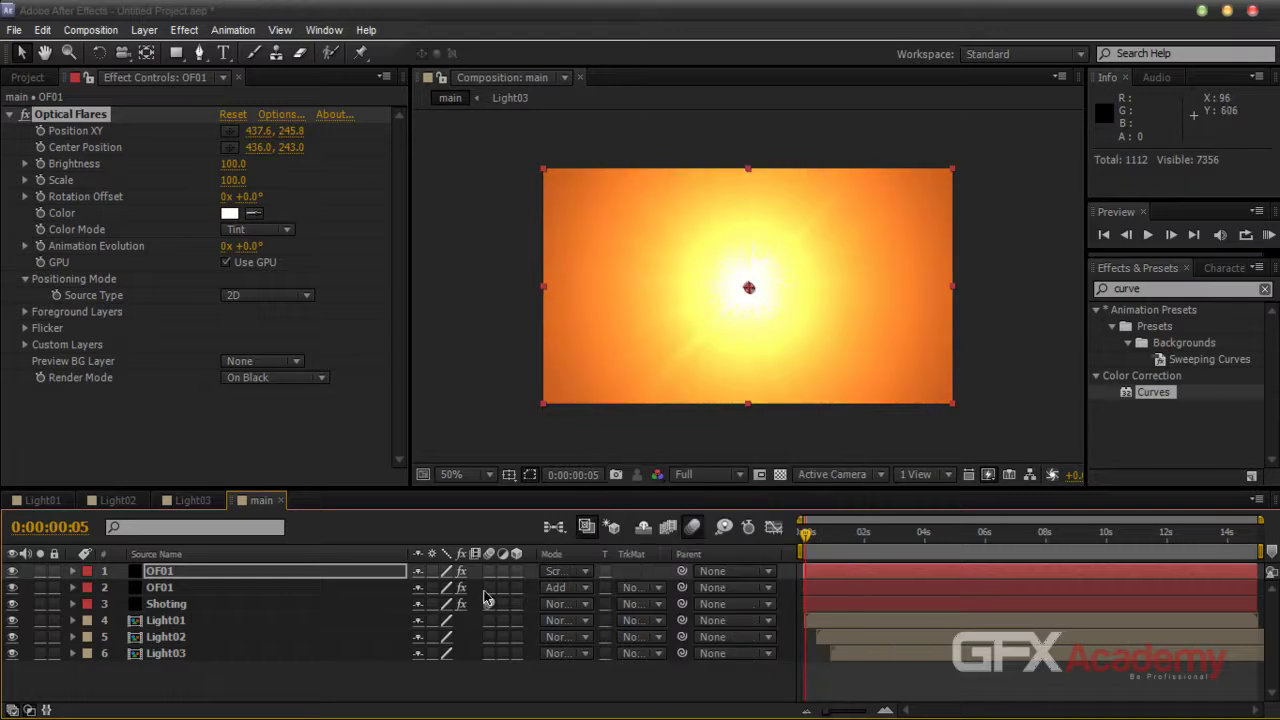
pyautogui.click(557, 577)
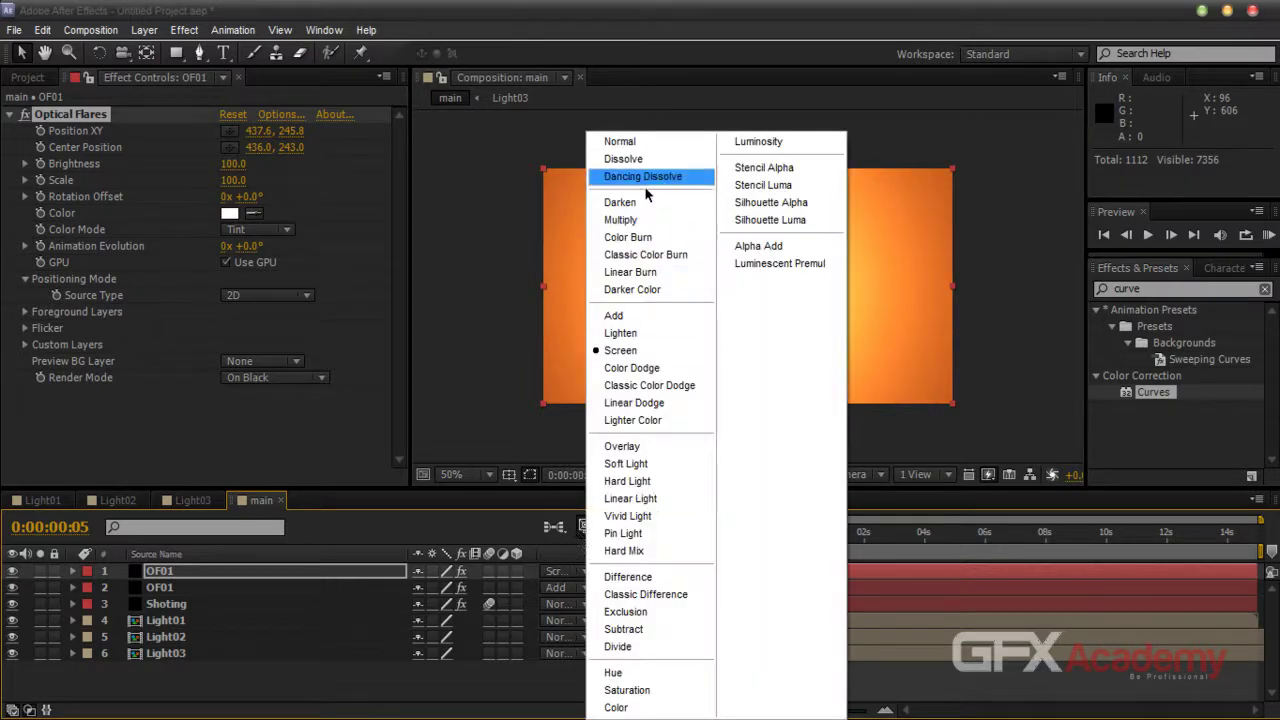
pyautogui.click(638, 145)
# Set the render mode of the upper OF01's Optical Flares effect to On Transparent
pyautogui.click(289, 377)
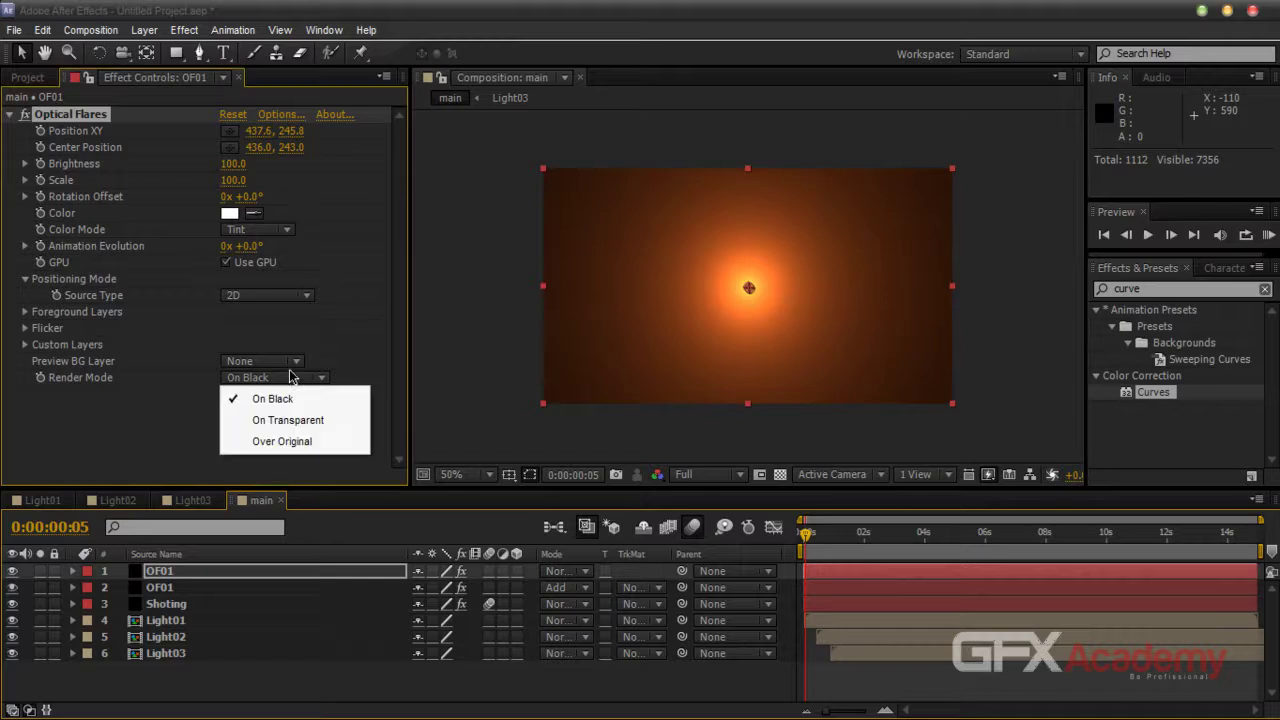
pyautogui.click(294, 417)
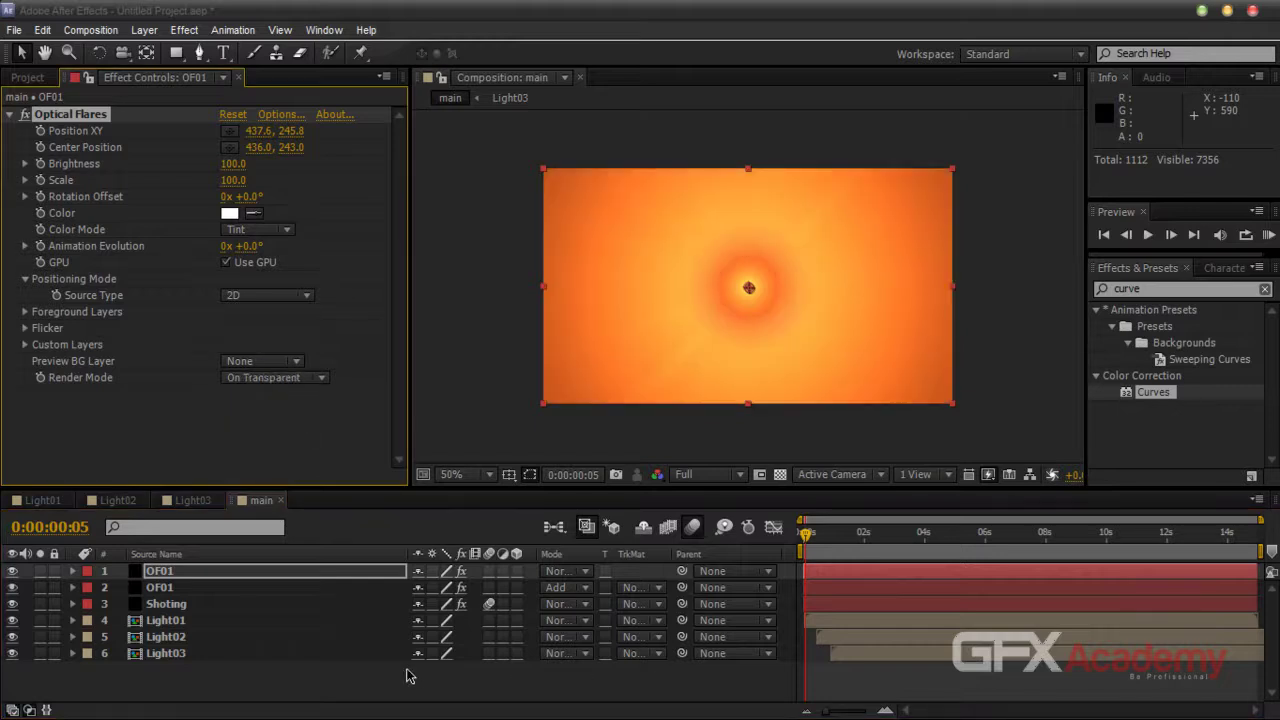
pyautogui.click(322, 684)
pyautogui.click(219, 574)
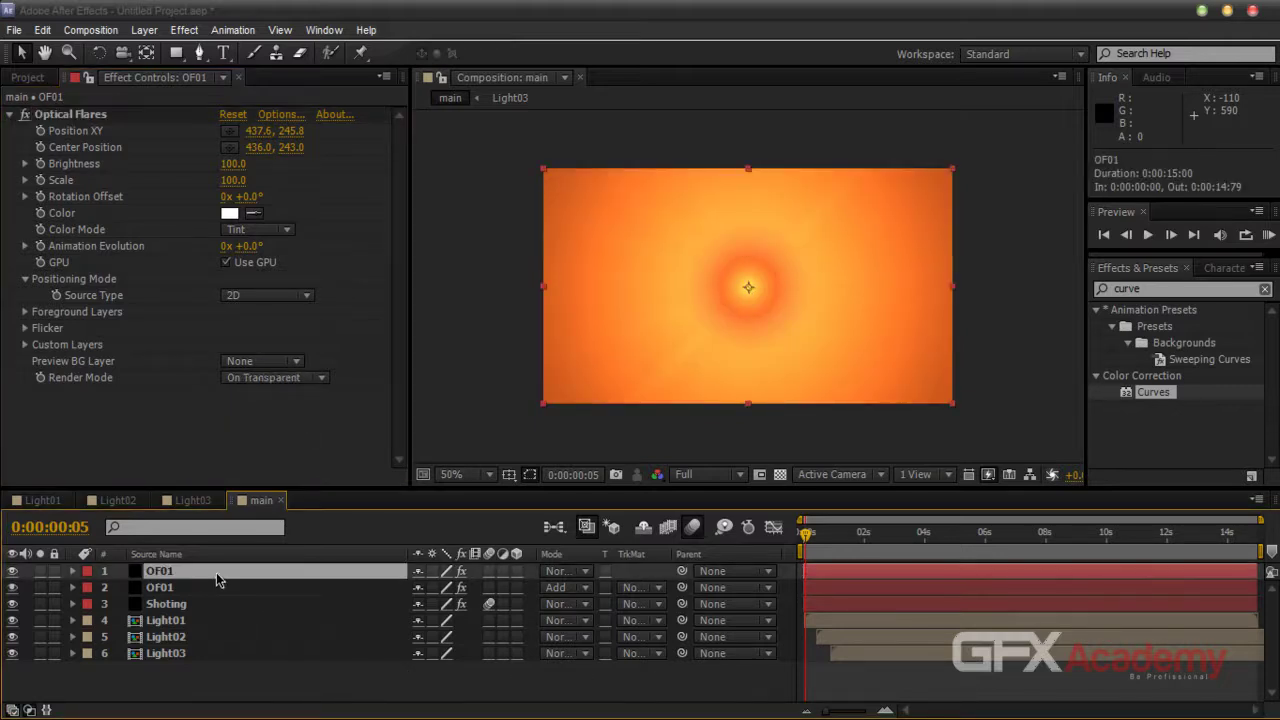
# Switch the upper OF01 flare's global blending to Screen in its Optical Flares options, and set the layer's blending mode to Add
pyautogui.click(283, 116)
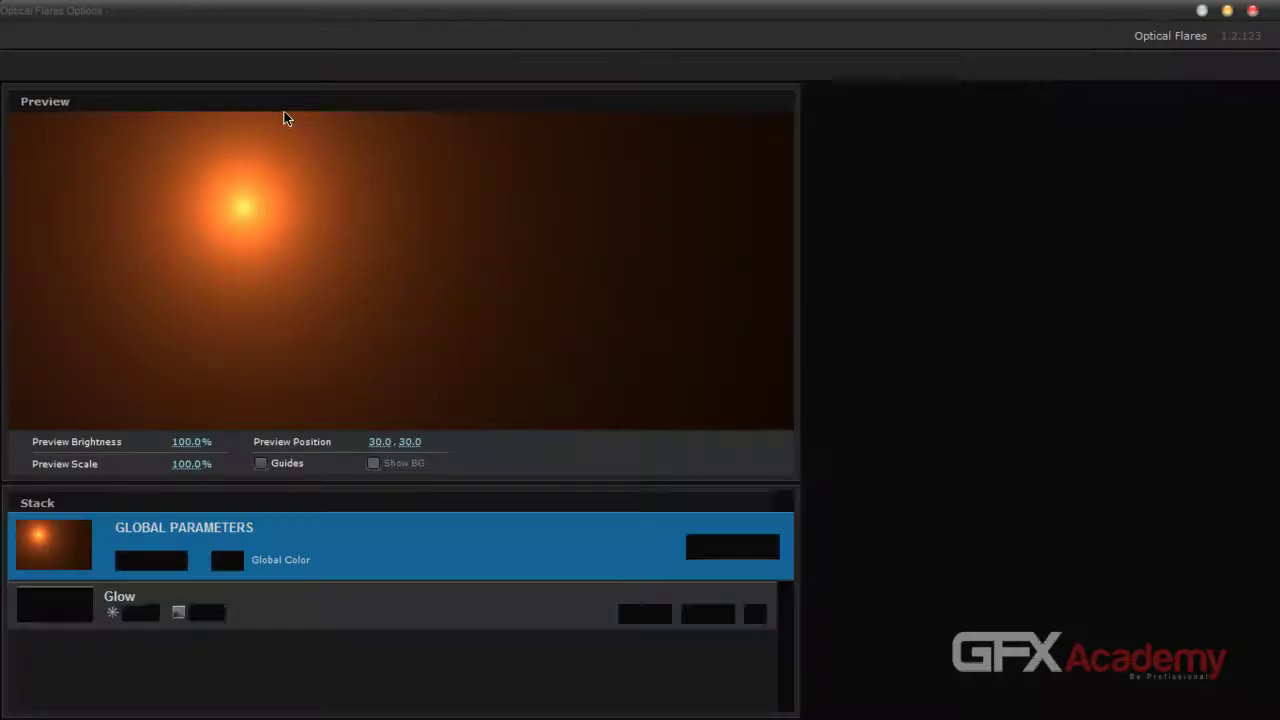
pyautogui.click(167, 560)
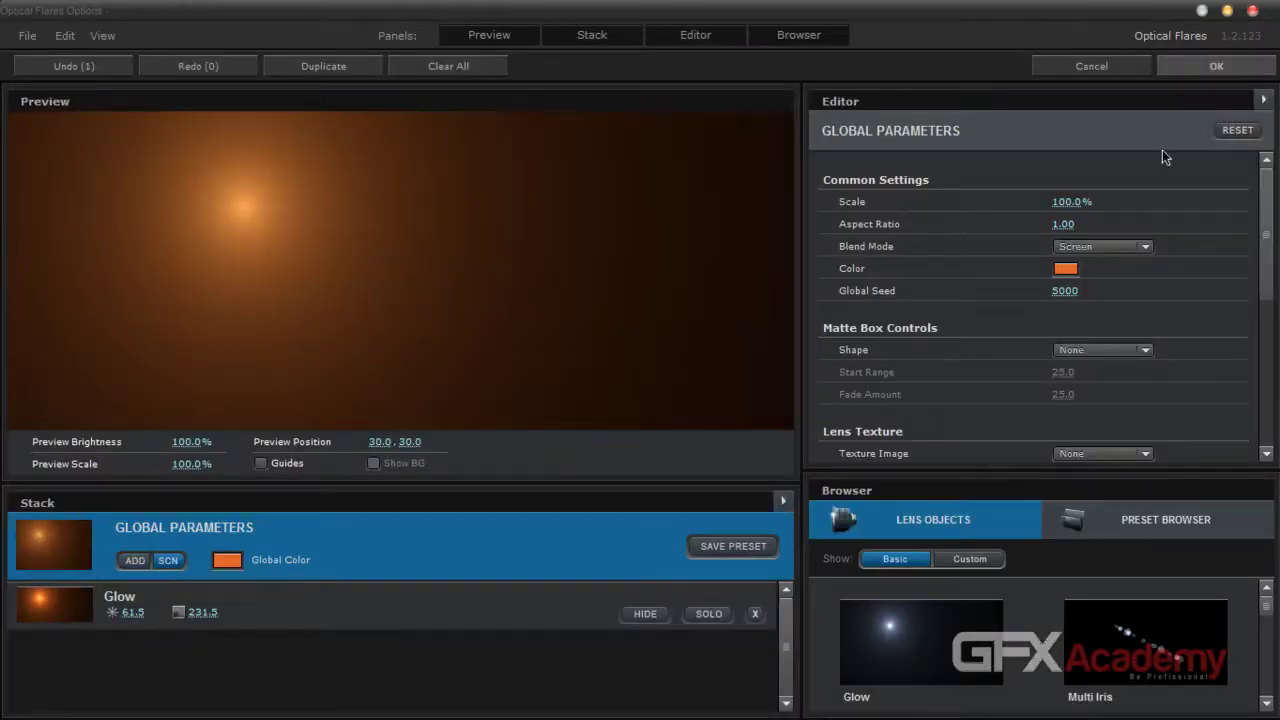
pyautogui.click(1216, 66)
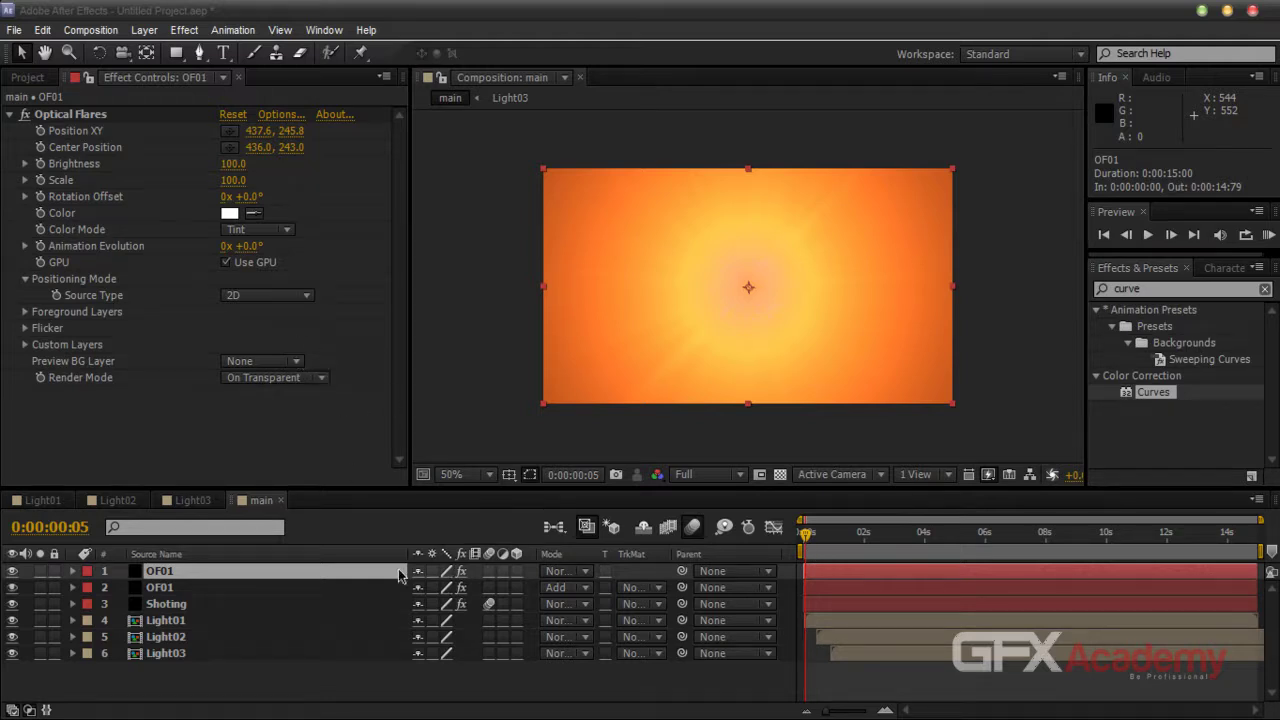
pyautogui.click(565, 571)
pyautogui.click(620, 316)
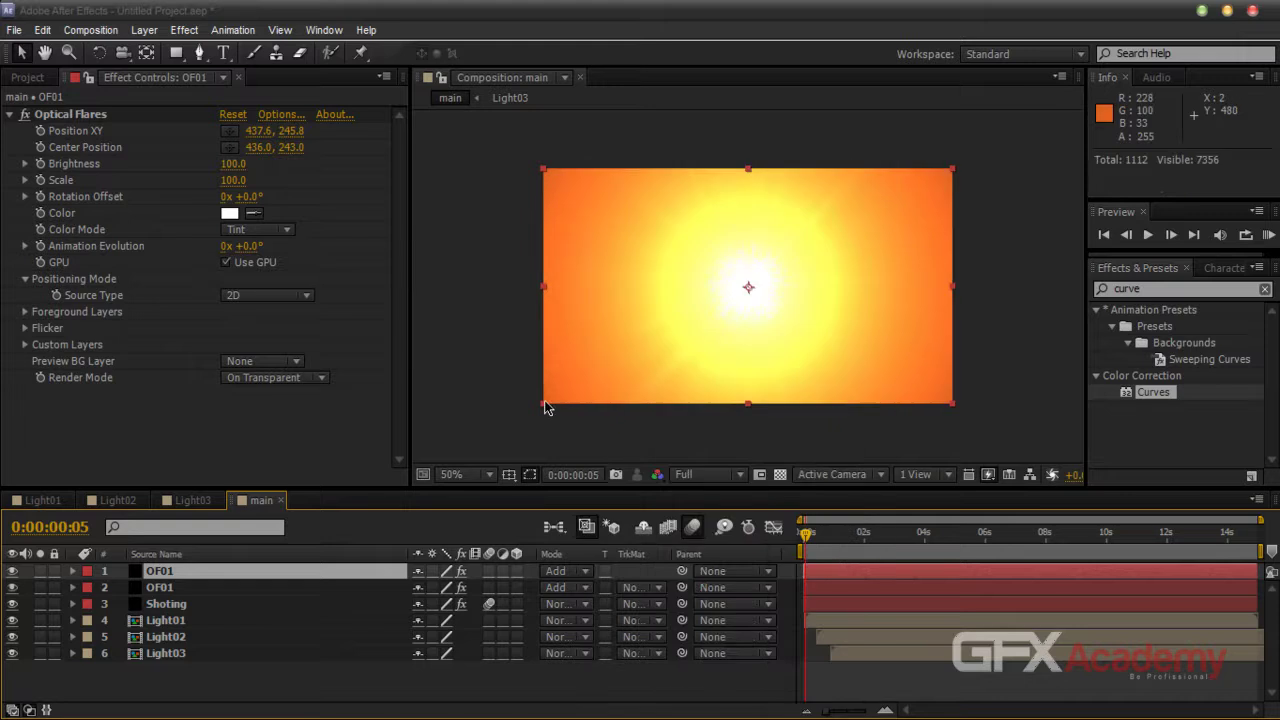
# Set the upper OF01 flare's Brightness and Scale to 50
pyautogui.click(233, 164)
pyautogui.write('50')
pyautogui.press('Return')
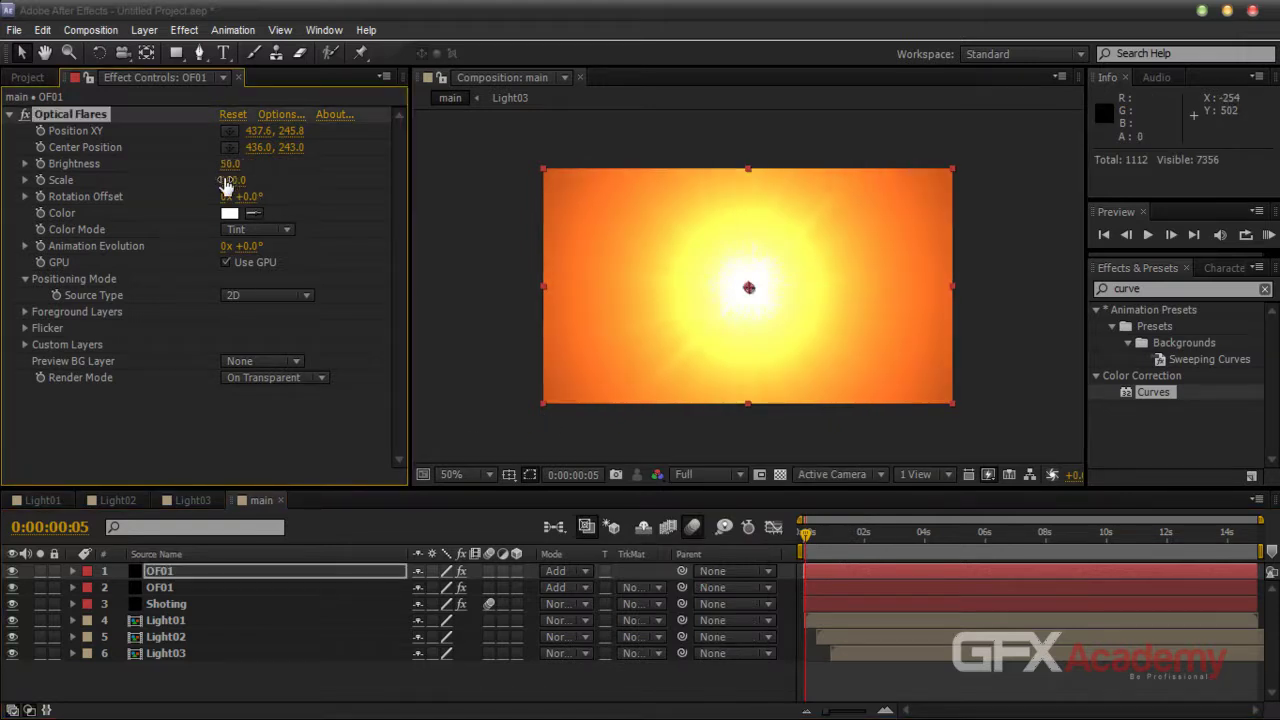
pyautogui.click(233, 180)
pyautogui.write('50')
pyautogui.press('Return')
# At 0:00:00:00, raise the upper OF01 flare's Scale to 380
pyautogui.moveTo(808, 538); pyautogui.dragTo(804, 537)
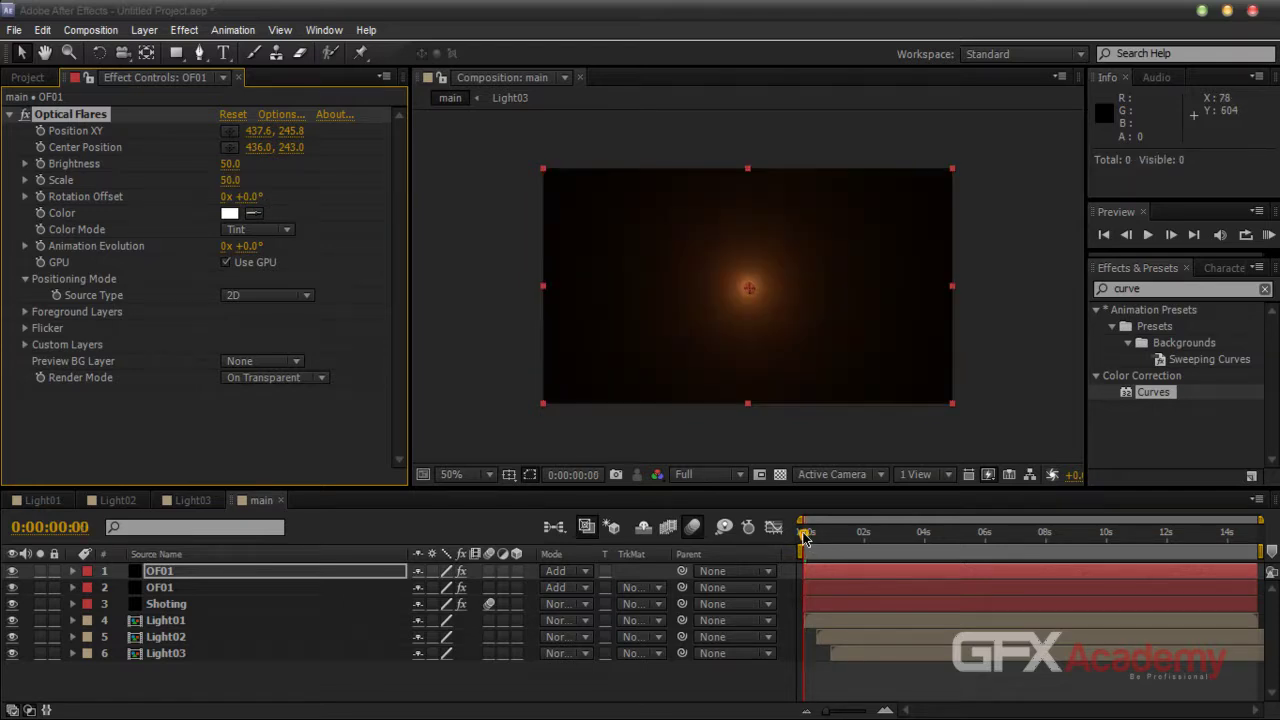
pyautogui.hotkey('ctrl', 'shift', 'a')
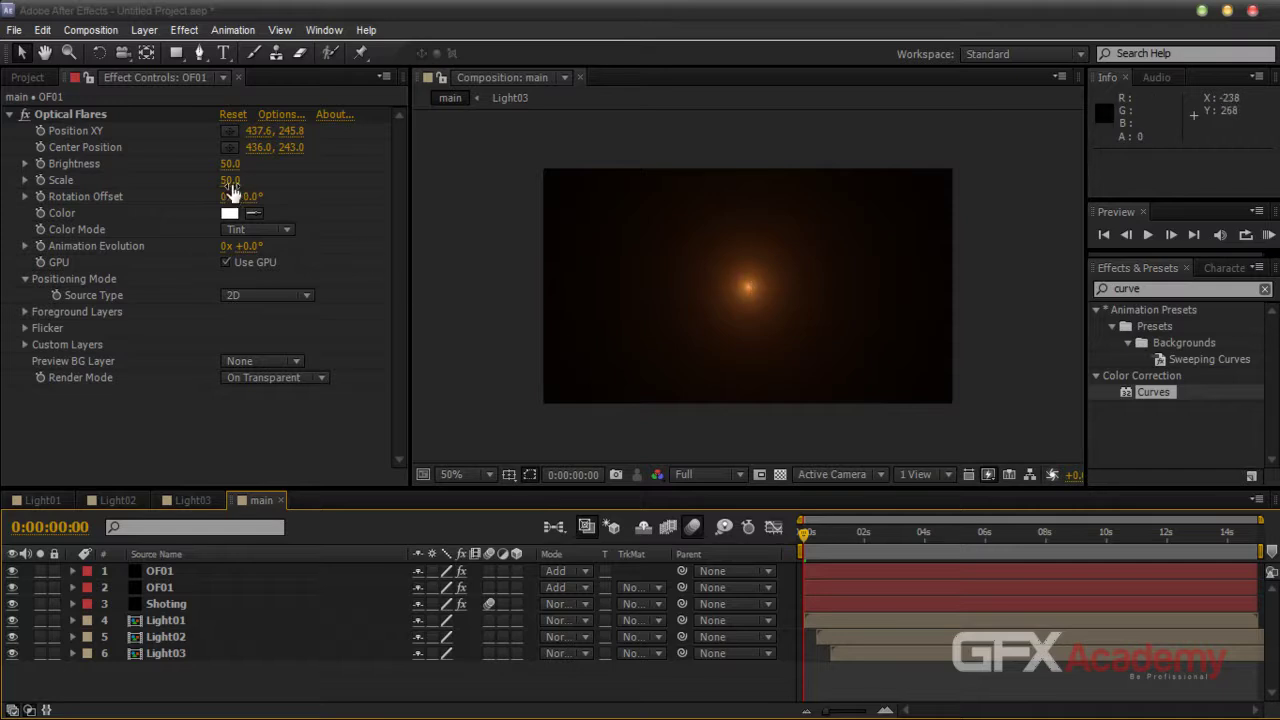
pyautogui.moveTo(232, 181); pyautogui.dragTo(262, 181)
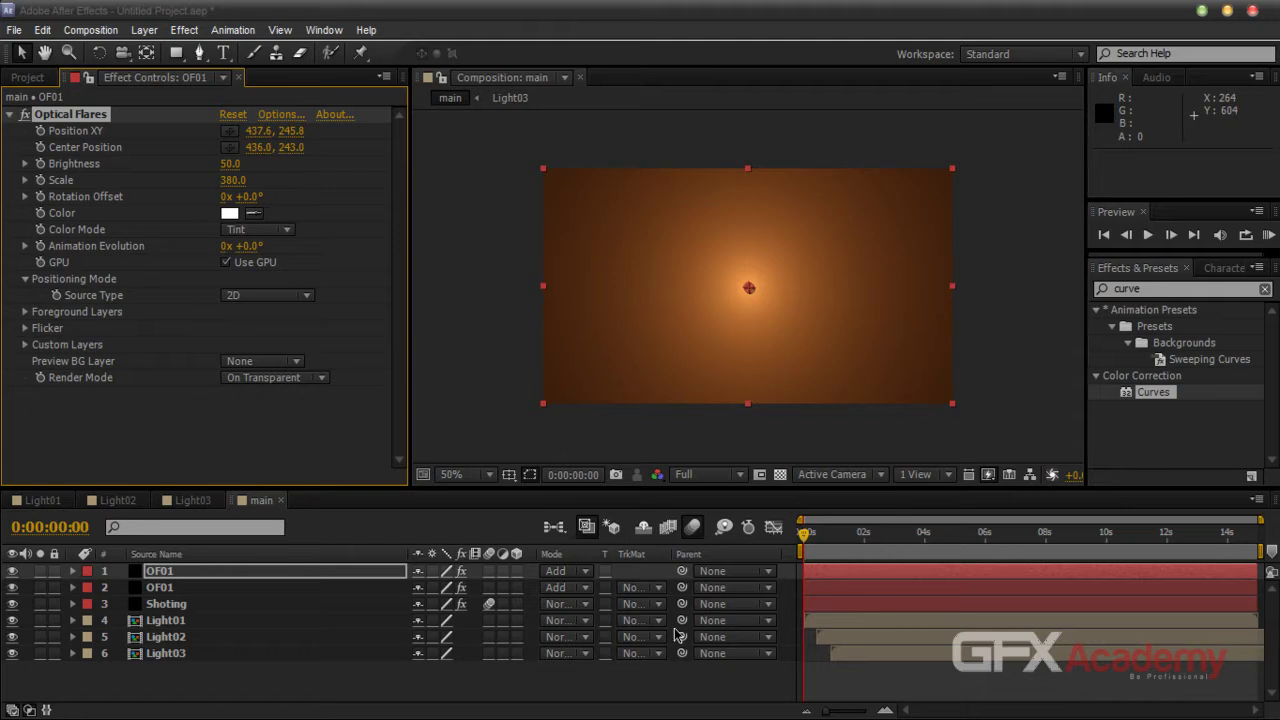
pyautogui.click(674, 694)
# With the lower OF01's keyframes revealed, set the upper OF01's Brightness and Scale to 0 at 0:00:00:00 and enable keyframing for both
pyautogui.moveTo(806, 540)
pyautogui.mouseDown()
pyautogui.moveTo(822, 540)
pyautogui.moveTo(801, 540)
pyautogui.mouseUp()
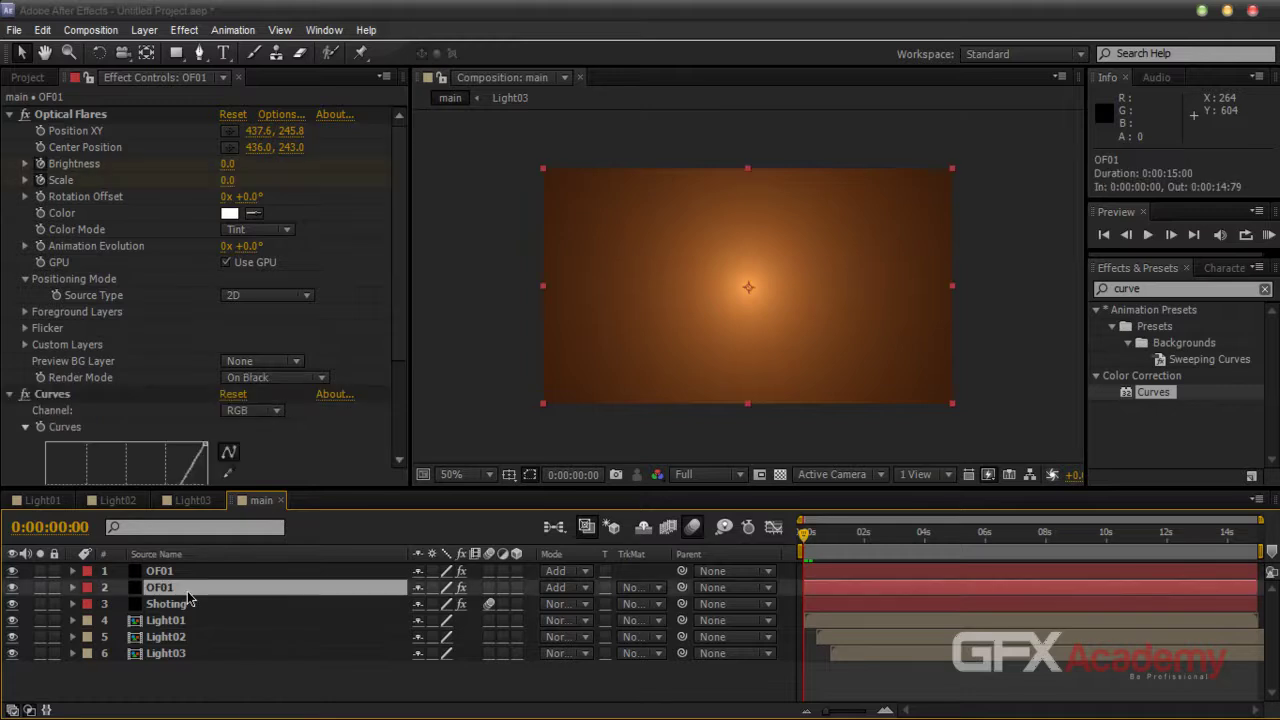
pyautogui.press('u')
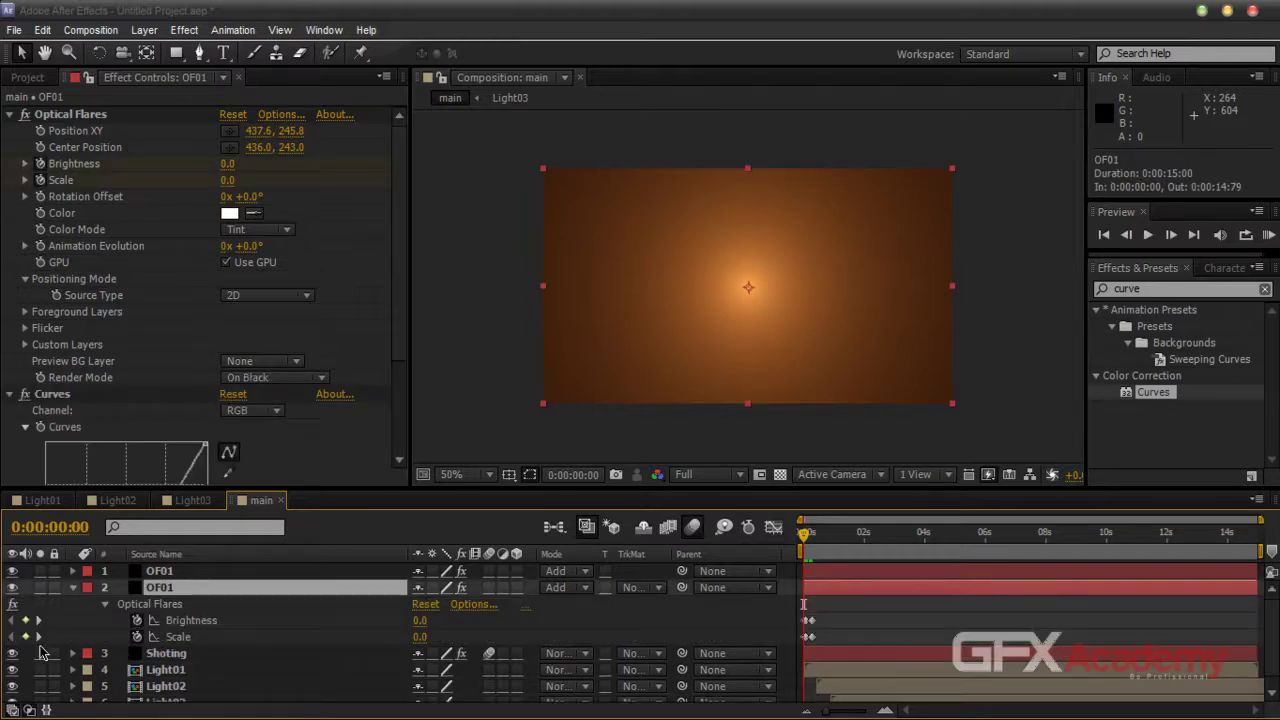
pyautogui.click(168, 574)
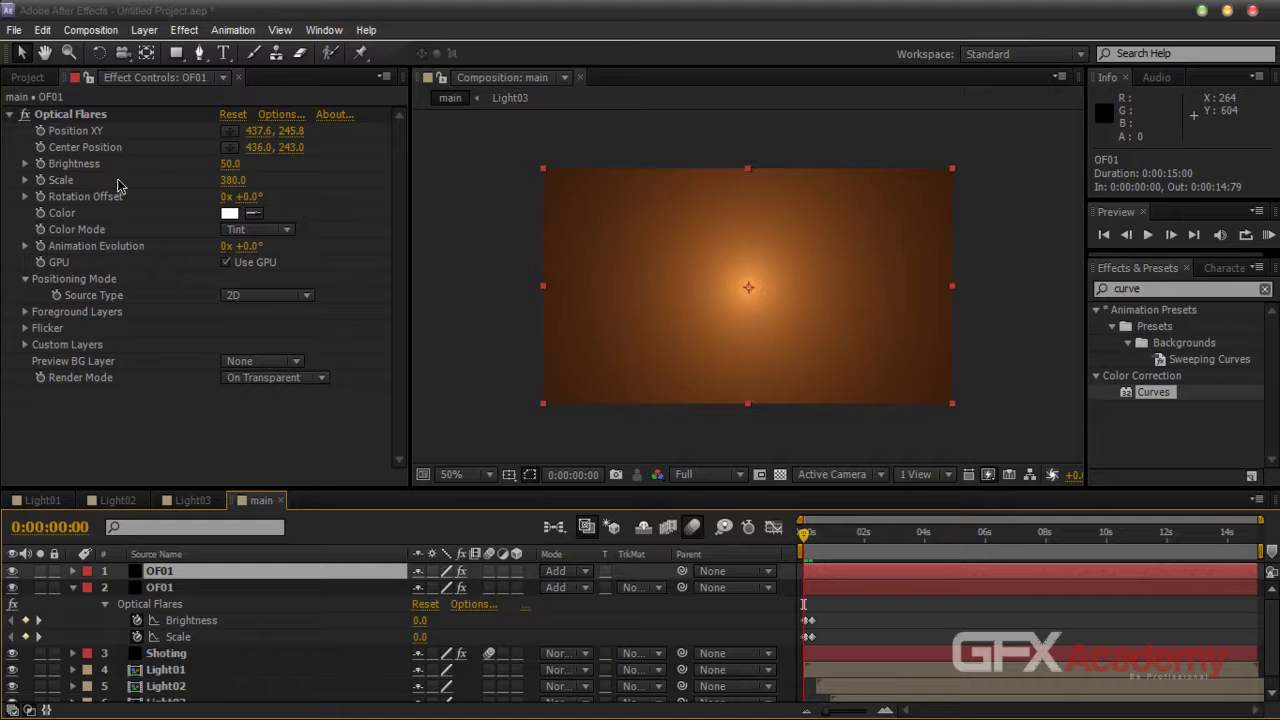
pyautogui.click(230, 163)
pyautogui.write('0')
pyautogui.press('Return')
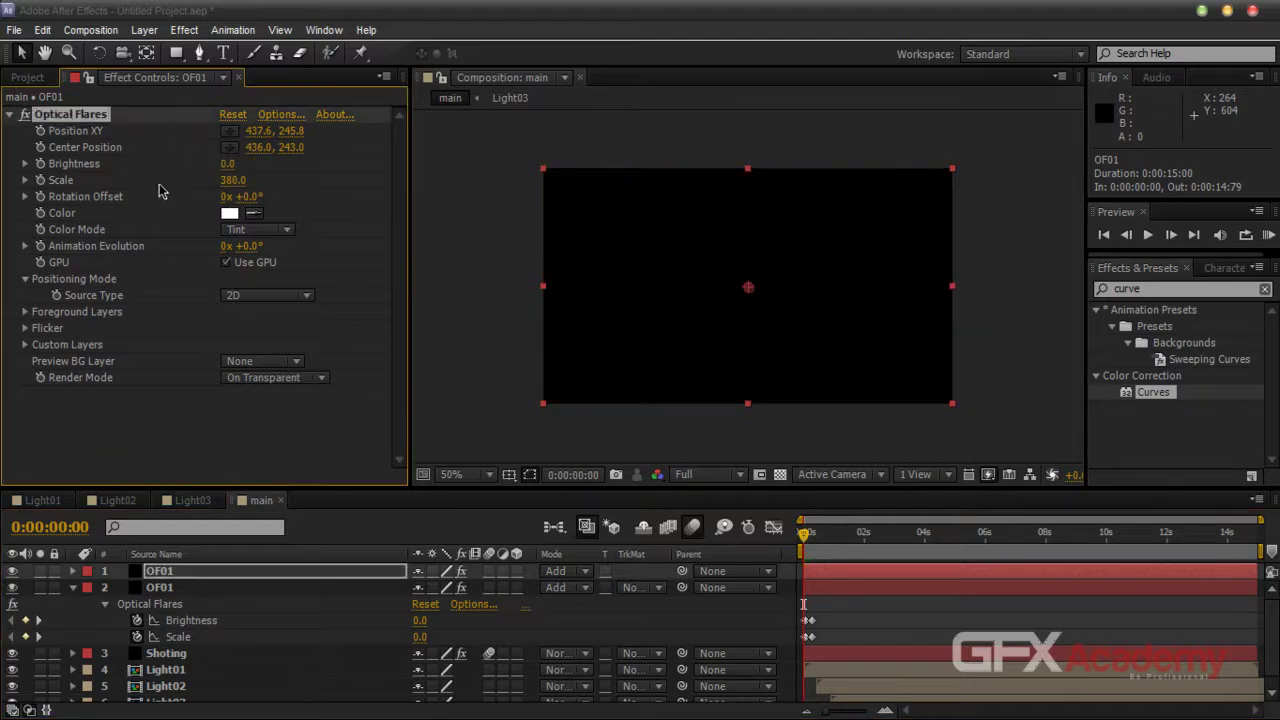
pyautogui.click(233, 180)
pyautogui.write('0')
pyautogui.press('Return')
pyautogui.click(55, 180)
pyautogui.keyDown('shift'); pyautogui.click(50, 164); pyautogui.keyUp('shift')
# At the lower OF01's next keyframe, 0:00:00:05, set the upper OF01's Brightness to 50 and Scale to 450
pyautogui.click(40, 621)
pyautogui.click(228, 164)
pyautogui.write('100')
pyautogui.press('Return')
pyautogui.click(229, 180)
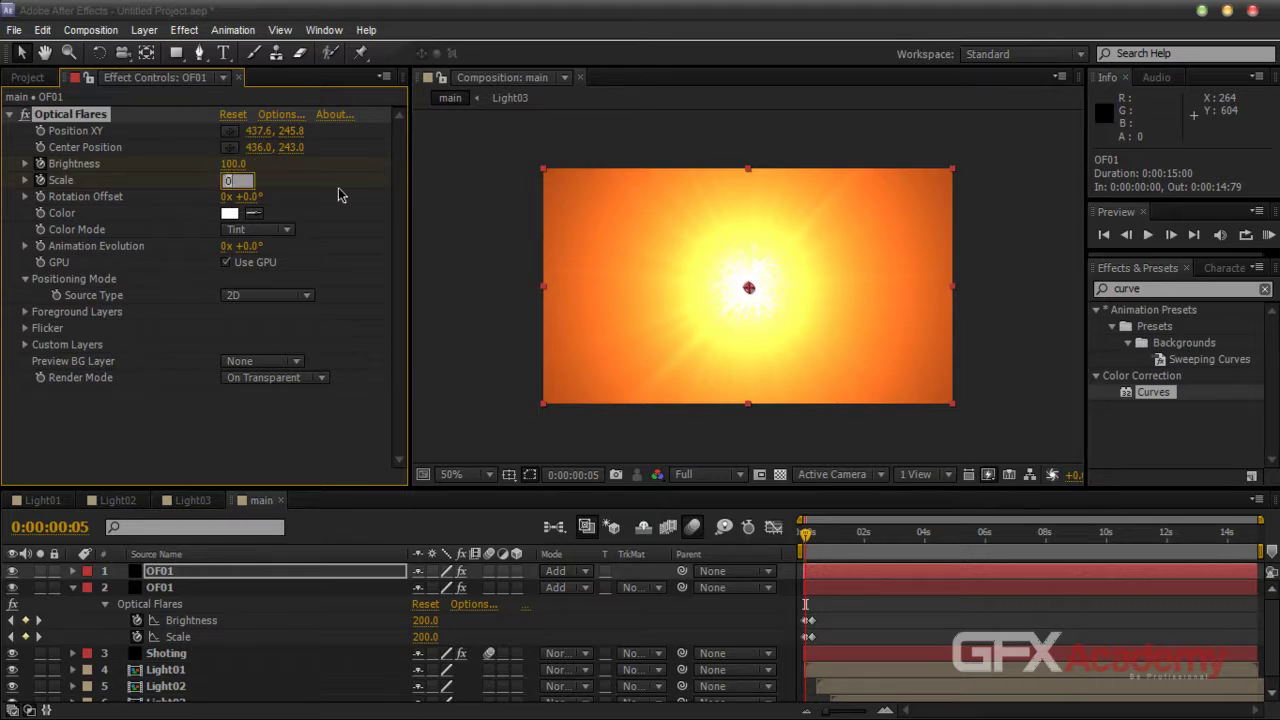
pyautogui.click(231, 164)
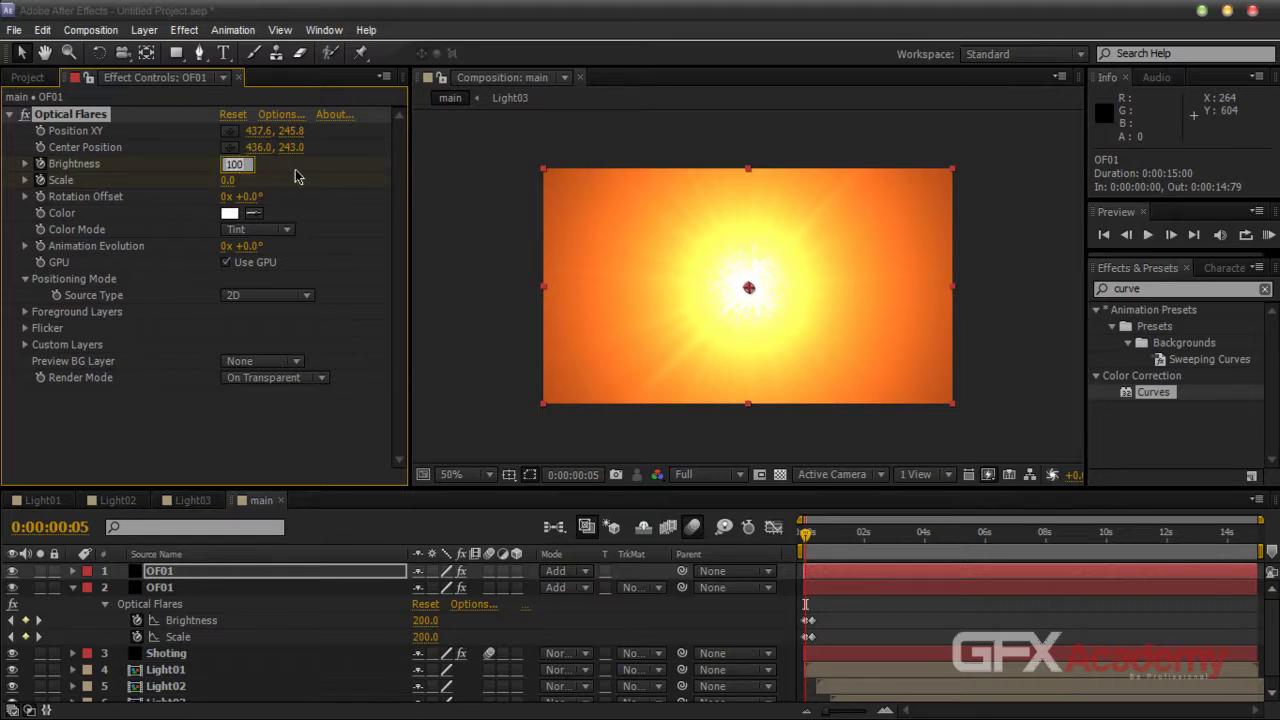
pyautogui.write('50')
pyautogui.press('Return')
pyautogui.click(228, 180)
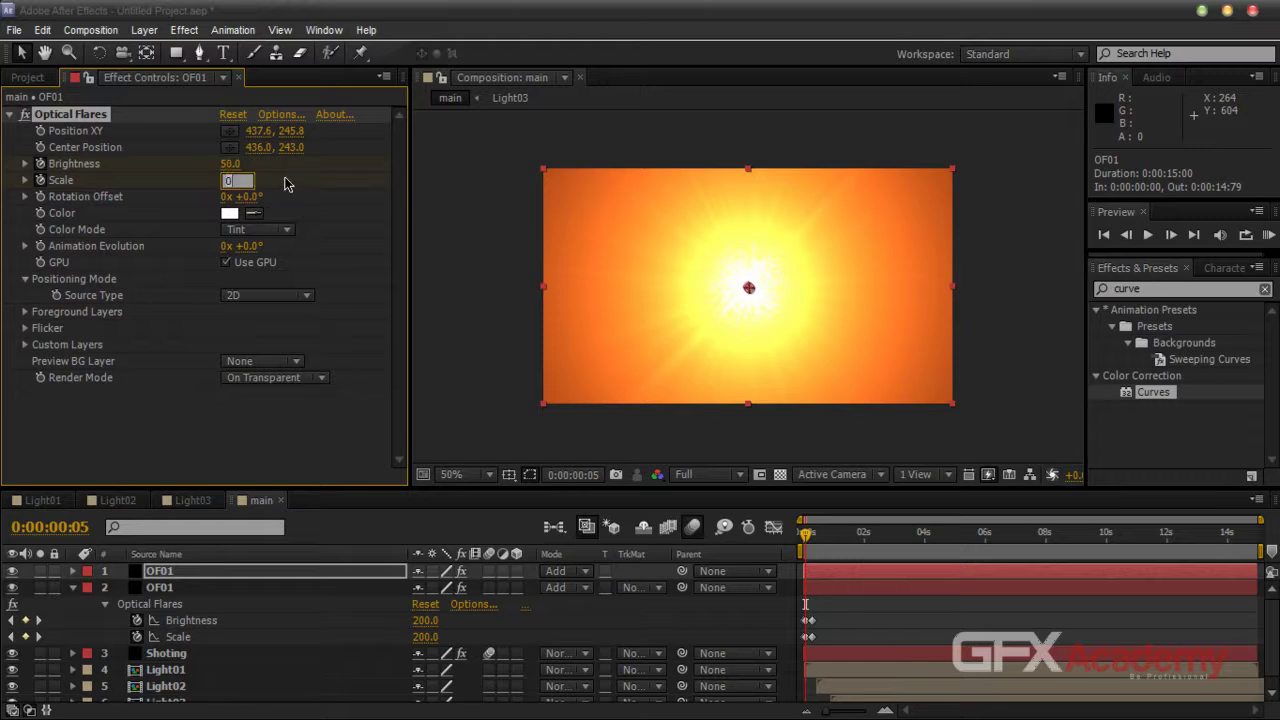
pyautogui.write('450')
pyautogui.press('Return')
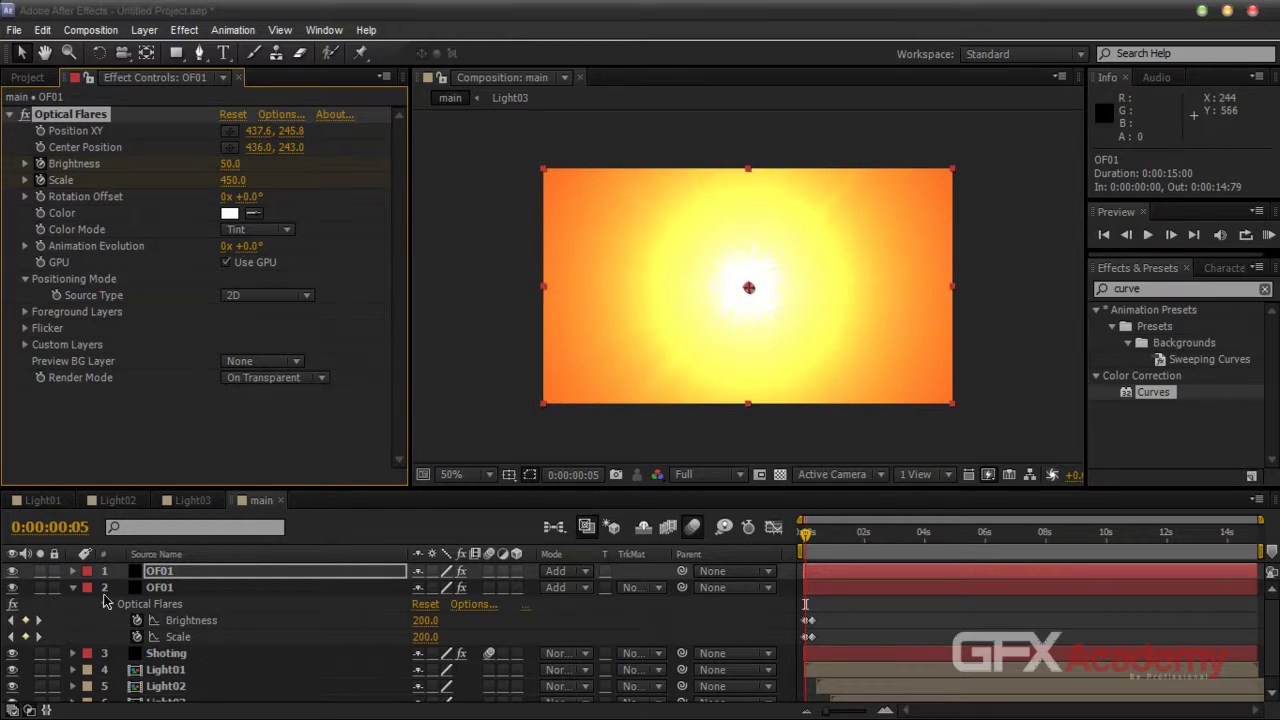
# Move the OF01 layer with the Curves effect above the glow copy, and collapse the glow copy's Optical Flares settings
pyautogui.click(73, 587)
pyautogui.moveTo(174, 590); pyautogui.dragTo(180, 564)
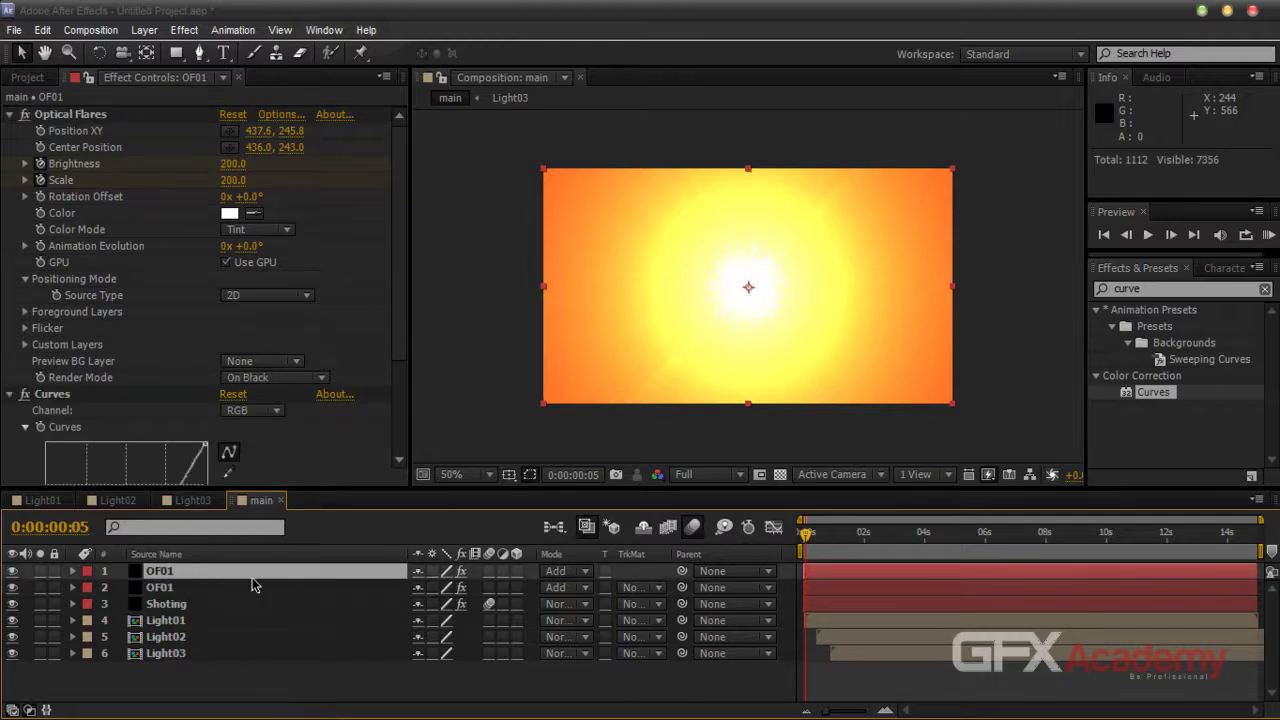
pyautogui.moveTo(392, 318); pyautogui.dragTo(400, 394)
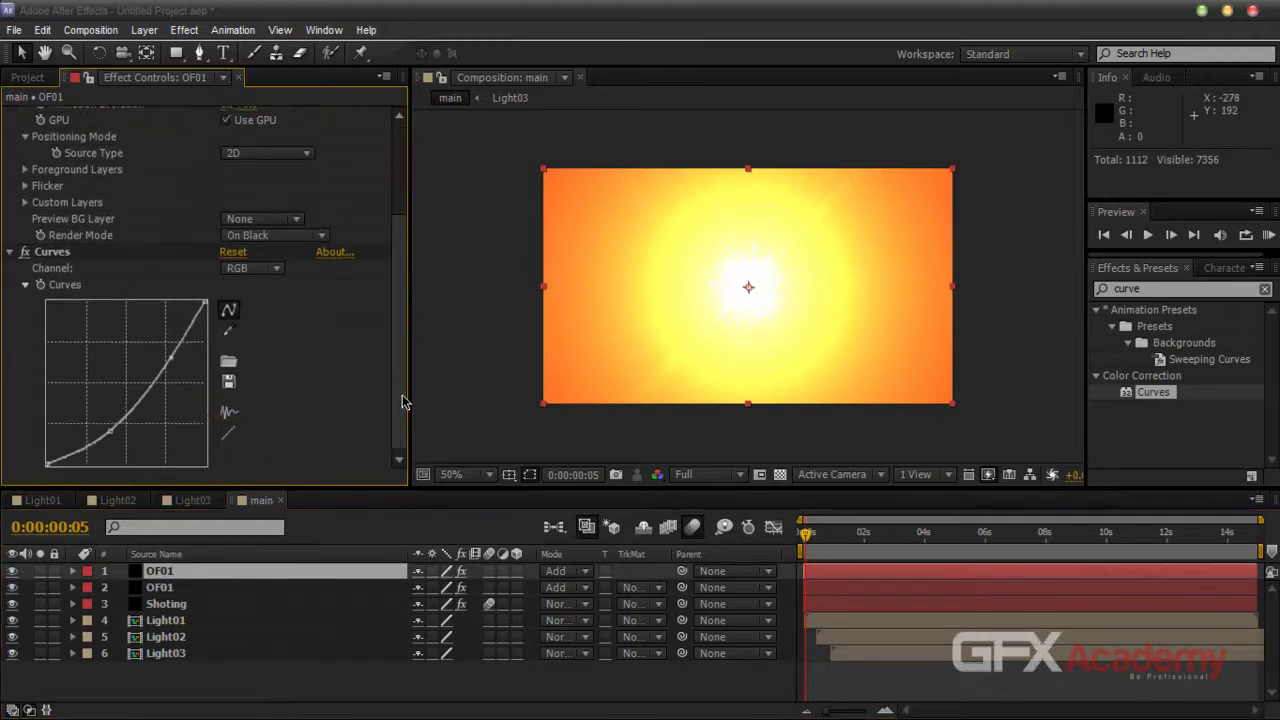
pyautogui.click(197, 590)
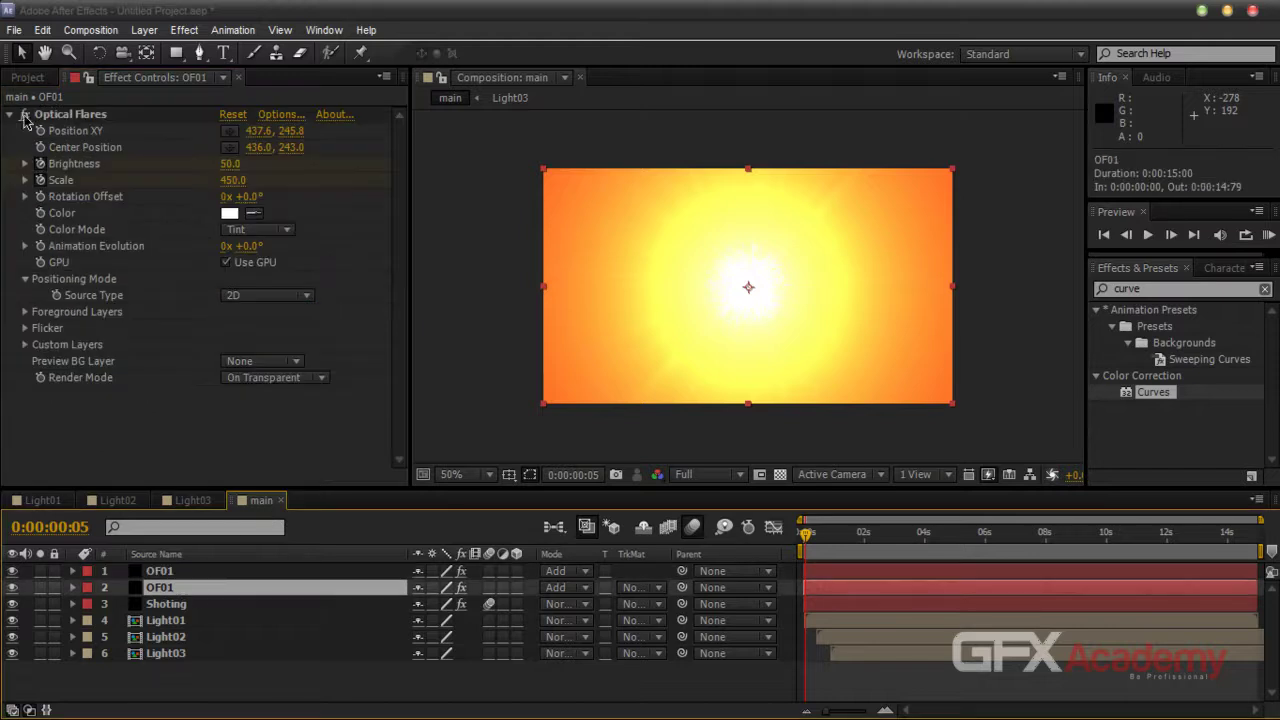
pyautogui.click(10, 114)
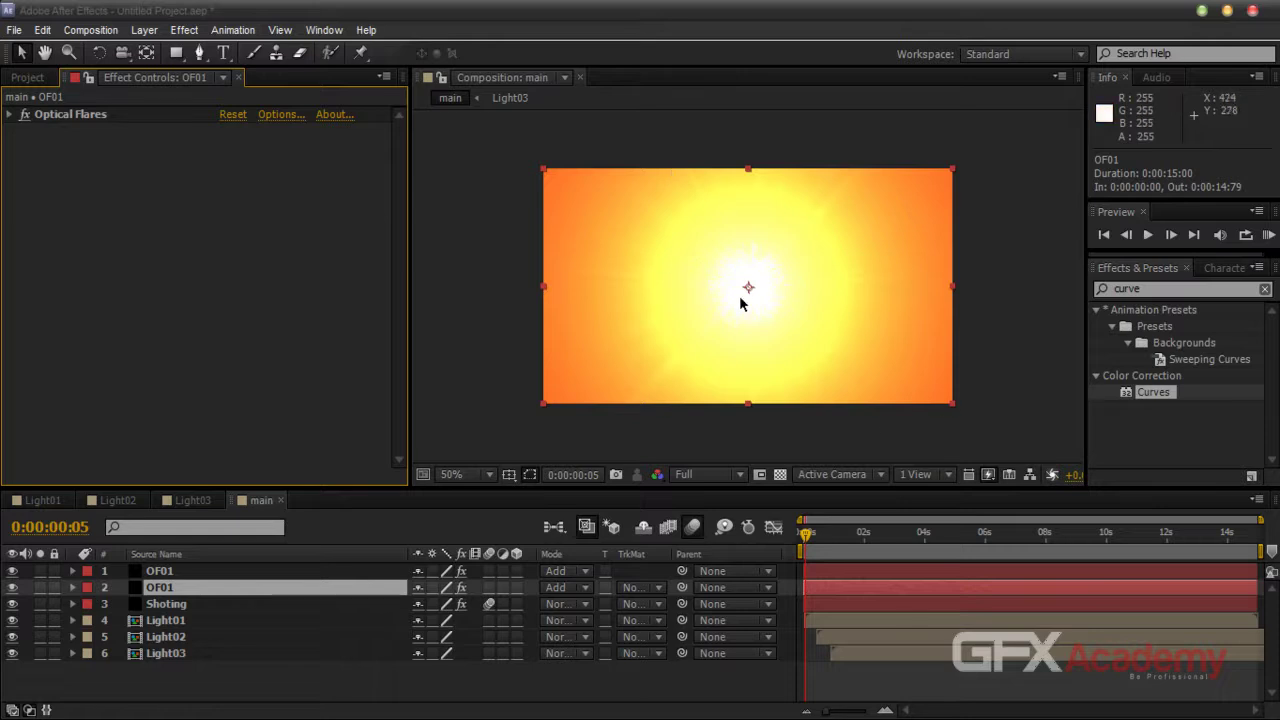
# Check the combined look at 0:00:01:69 and inspect the glow copy's Brightness and Scale keyframes
pyautogui.moveTo(807, 538); pyautogui.dragTo(862, 538)
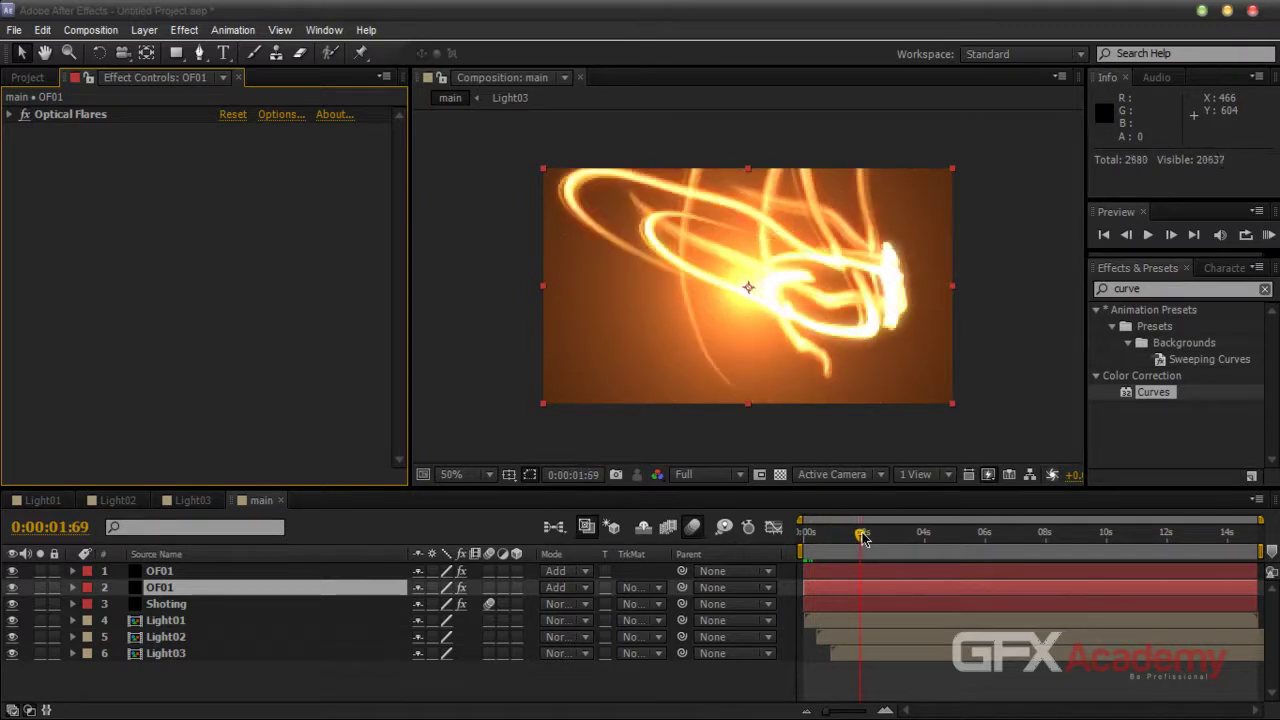
pyautogui.press('u')
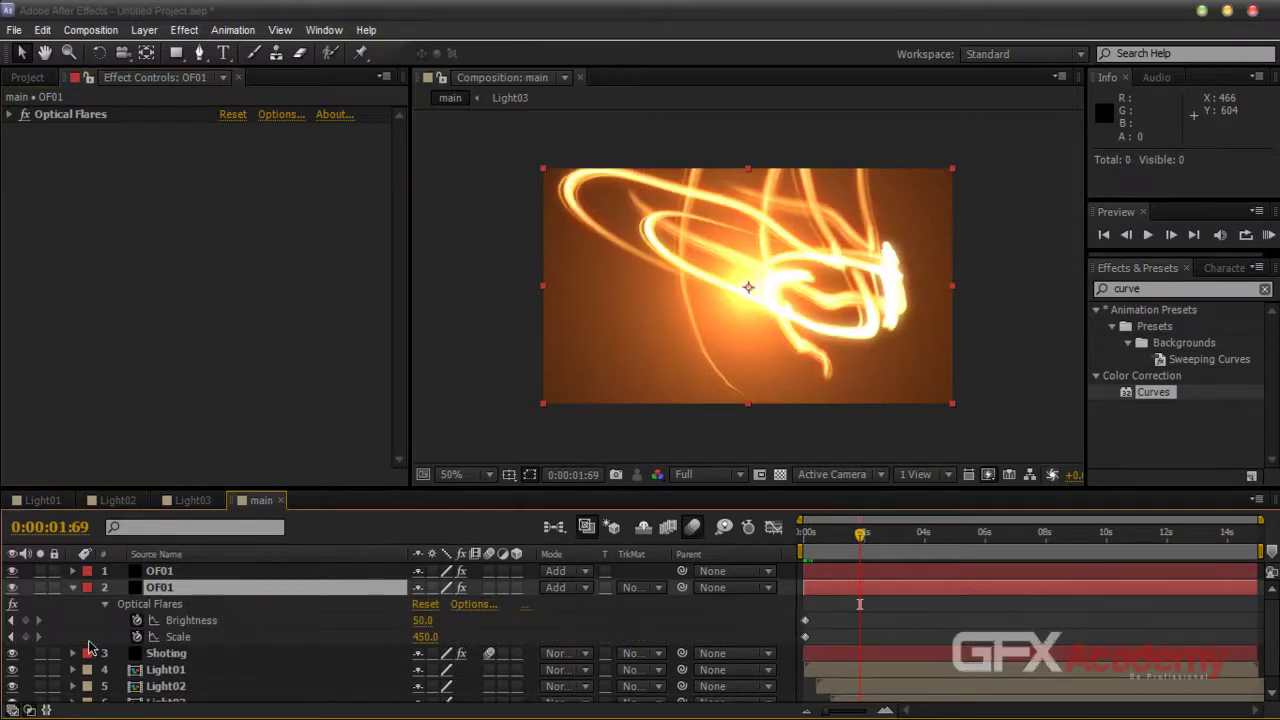
pyautogui.click(190, 572)
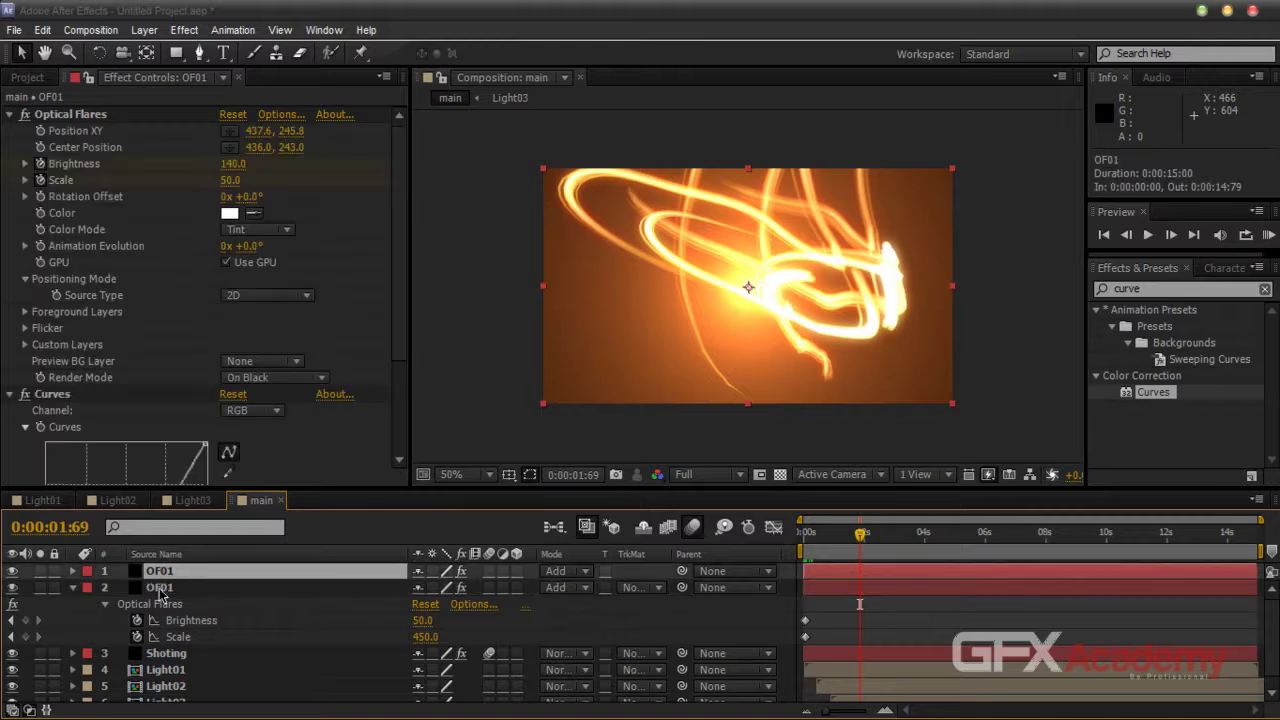
pyautogui.click(72, 588)
# At the top OF01 layer's second keyframe, 0:00:00:22, set Brightness to 10 and Scale to 140
pyautogui.press('u')
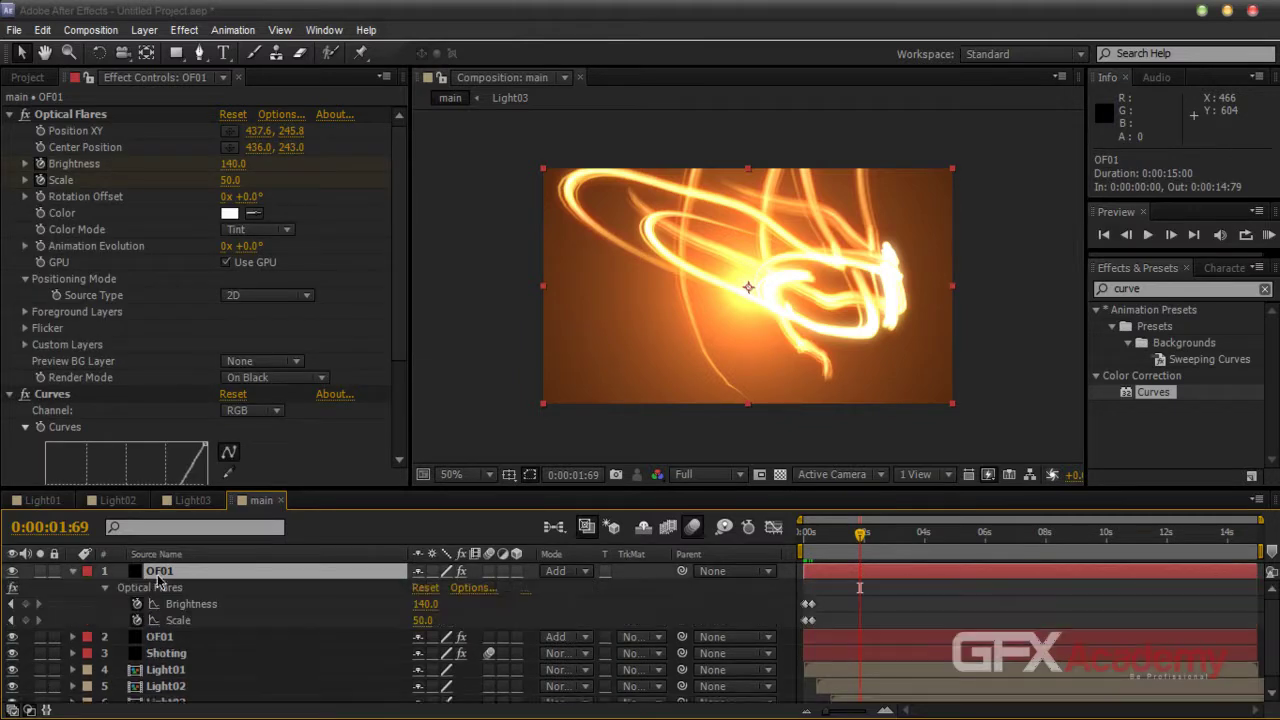
pyautogui.click(13, 622)
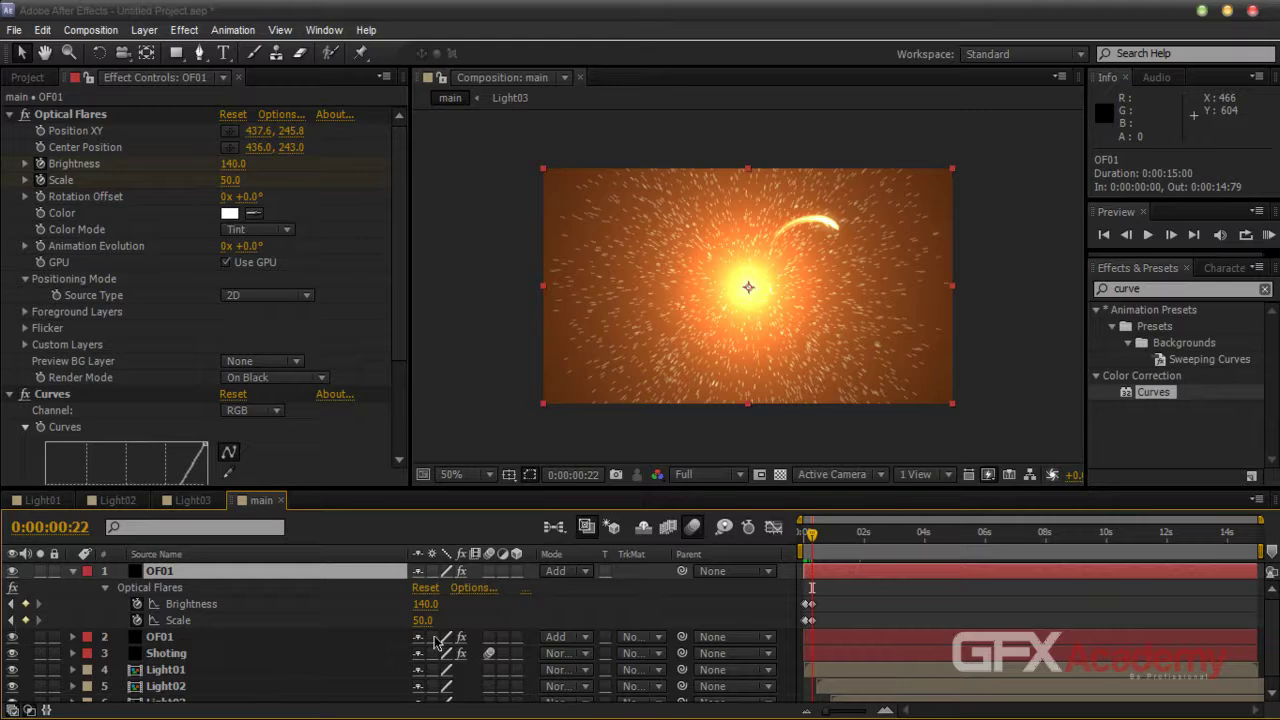
pyautogui.click(426, 604)
pyautogui.write('0')
pyautogui.press('Return')
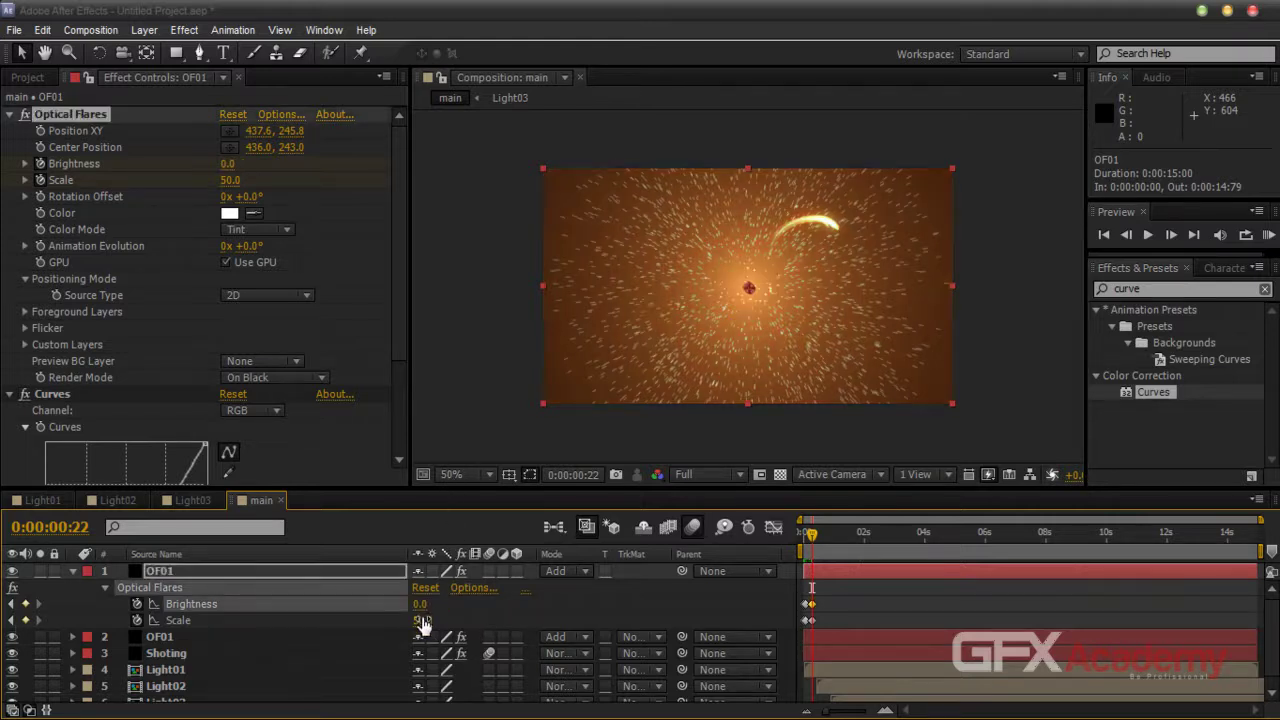
pyautogui.click(465, 617)
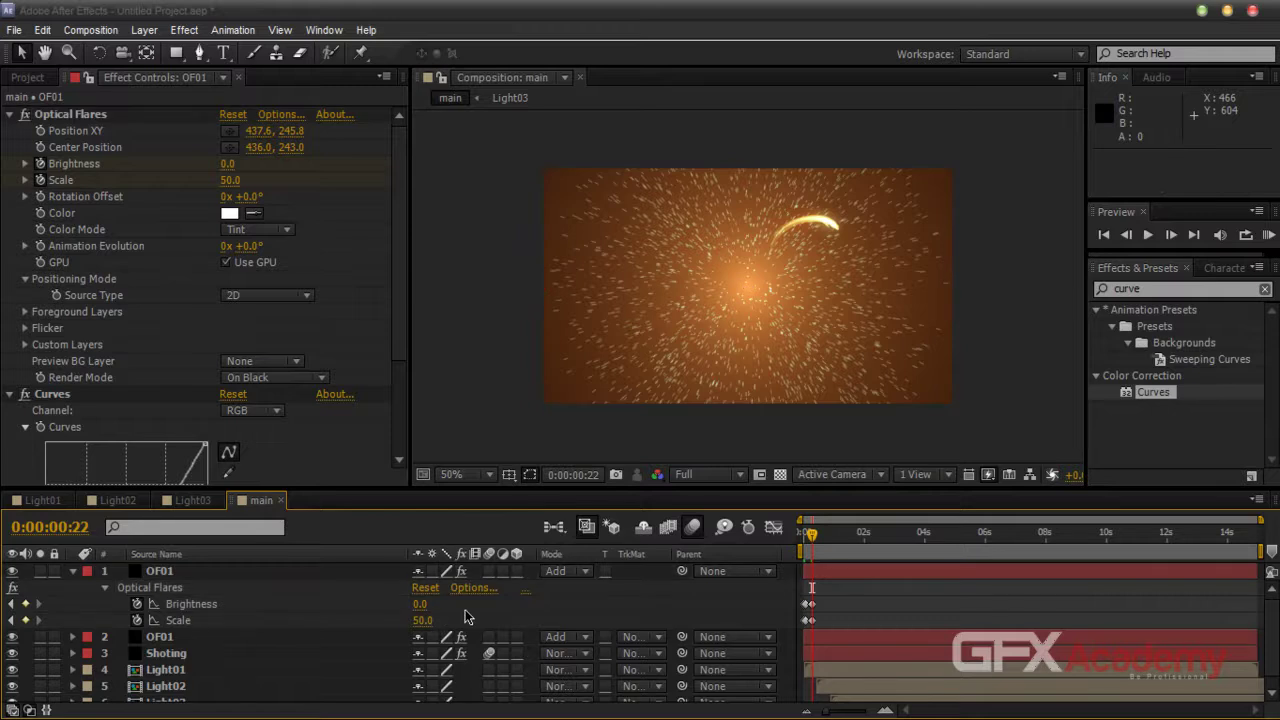
pyautogui.click(420, 604)
pyautogui.write('10')
pyautogui.press('Return')
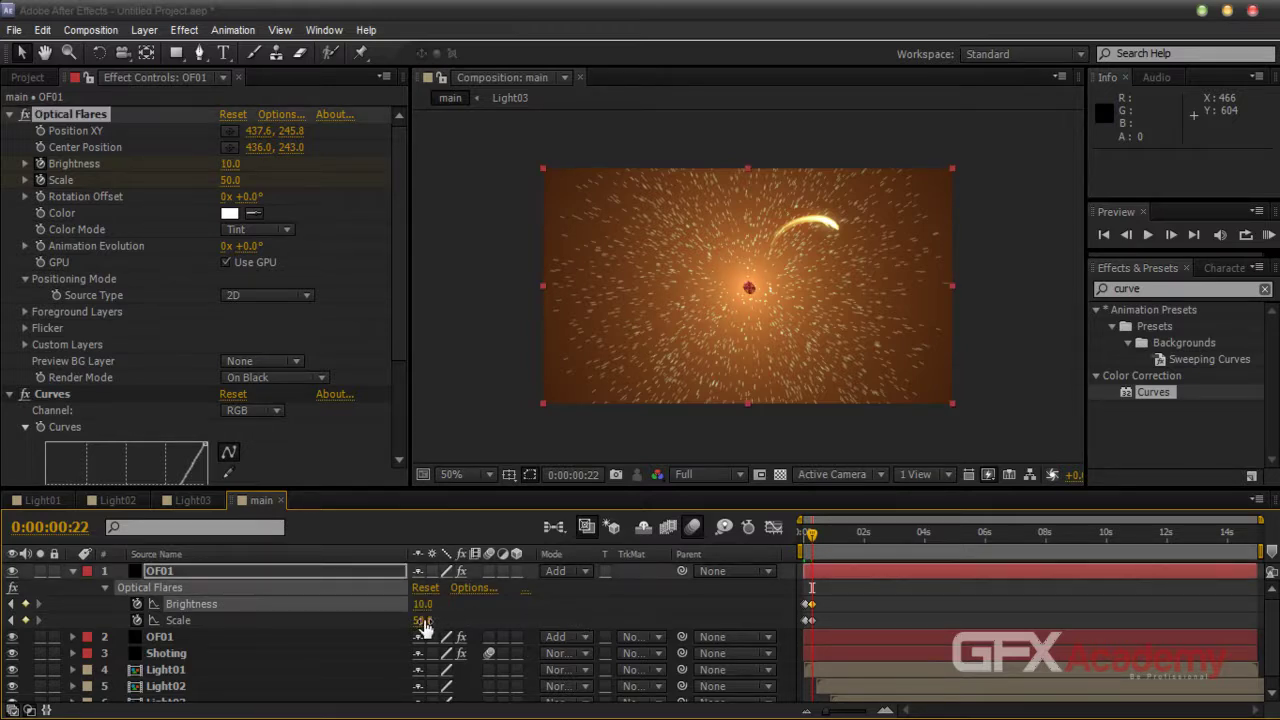
pyautogui.moveTo(422, 620)
pyautogui.mouseDown()
pyautogui.moveTo(473, 616)
pyautogui.moveTo(430, 617)
pyautogui.mouseUp()
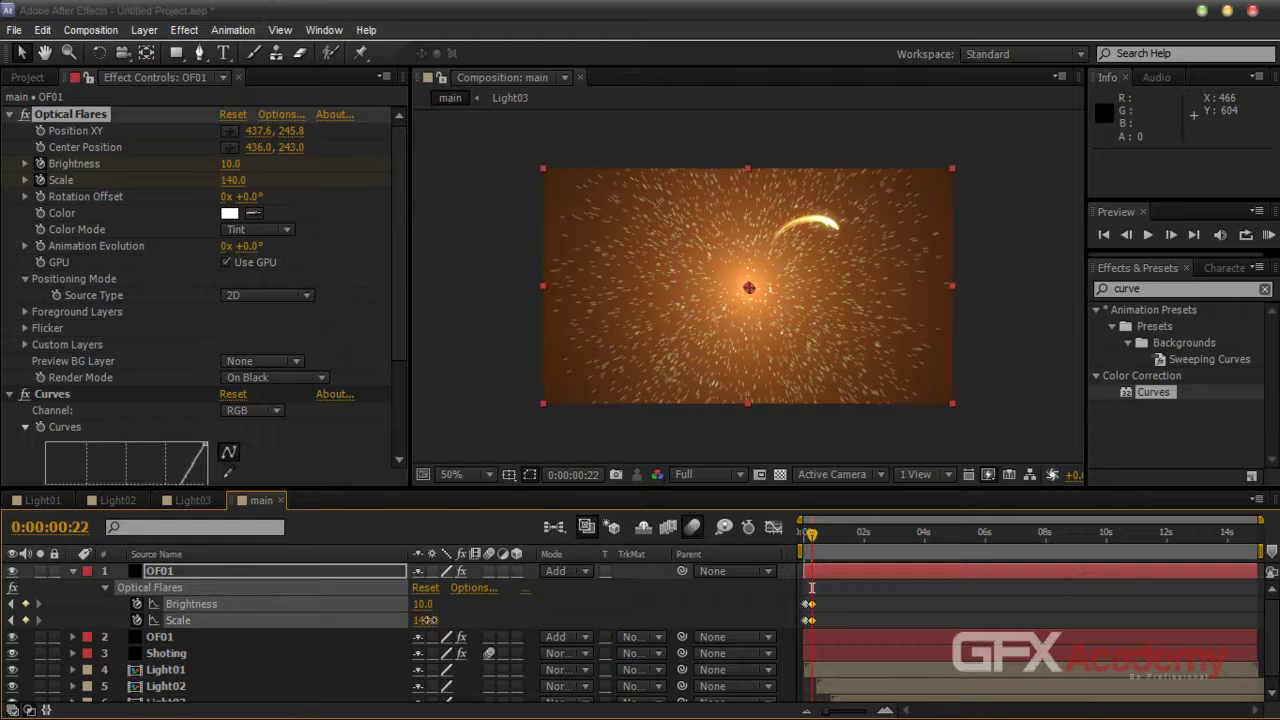
# Collapse the top OF01's keyframes and shift Light01, Light02 and Light03 together slightly earlier in time, so Light01 begins just before 0:00:00:00
pyautogui.click(72, 571)
pyautogui.click(345, 680)
pyautogui.moveTo(812, 538); pyautogui.dragTo(803, 538)
pyautogui.moveTo(235, 672); pyautogui.dragTo(194, 620)
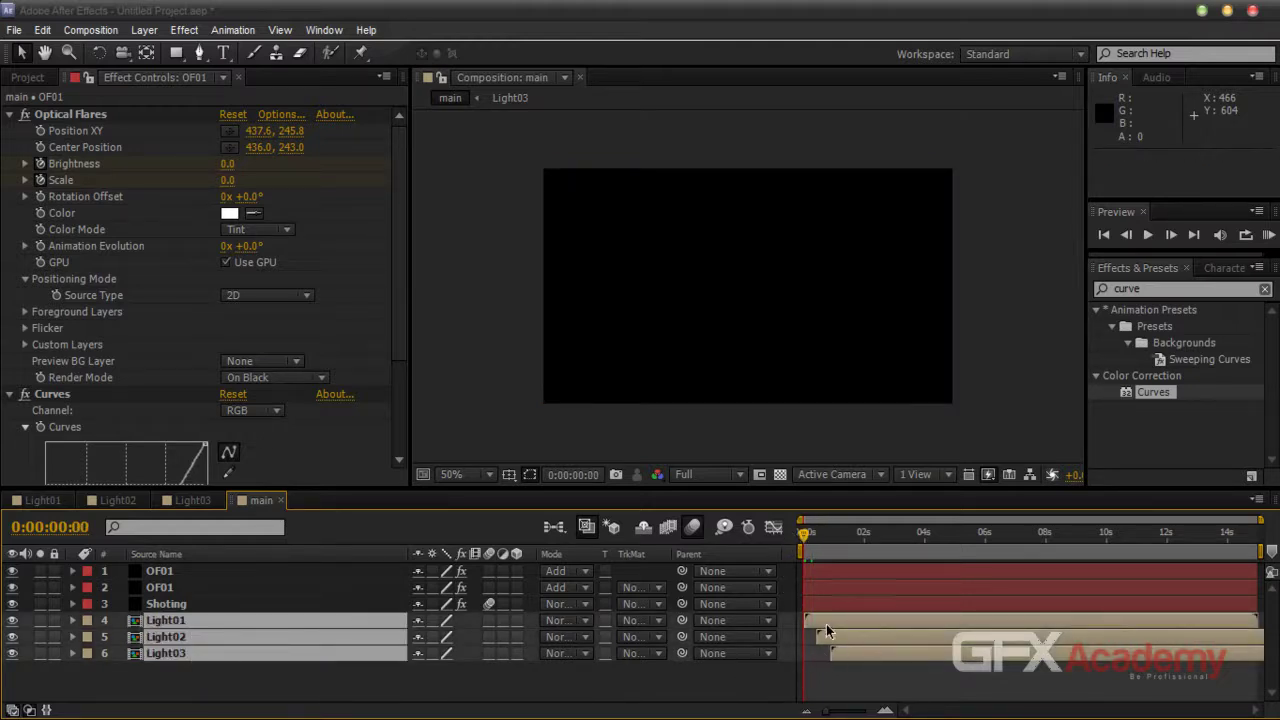
pyautogui.moveTo(827, 624); pyautogui.dragTo(821, 624)
pyautogui.click(732, 684)
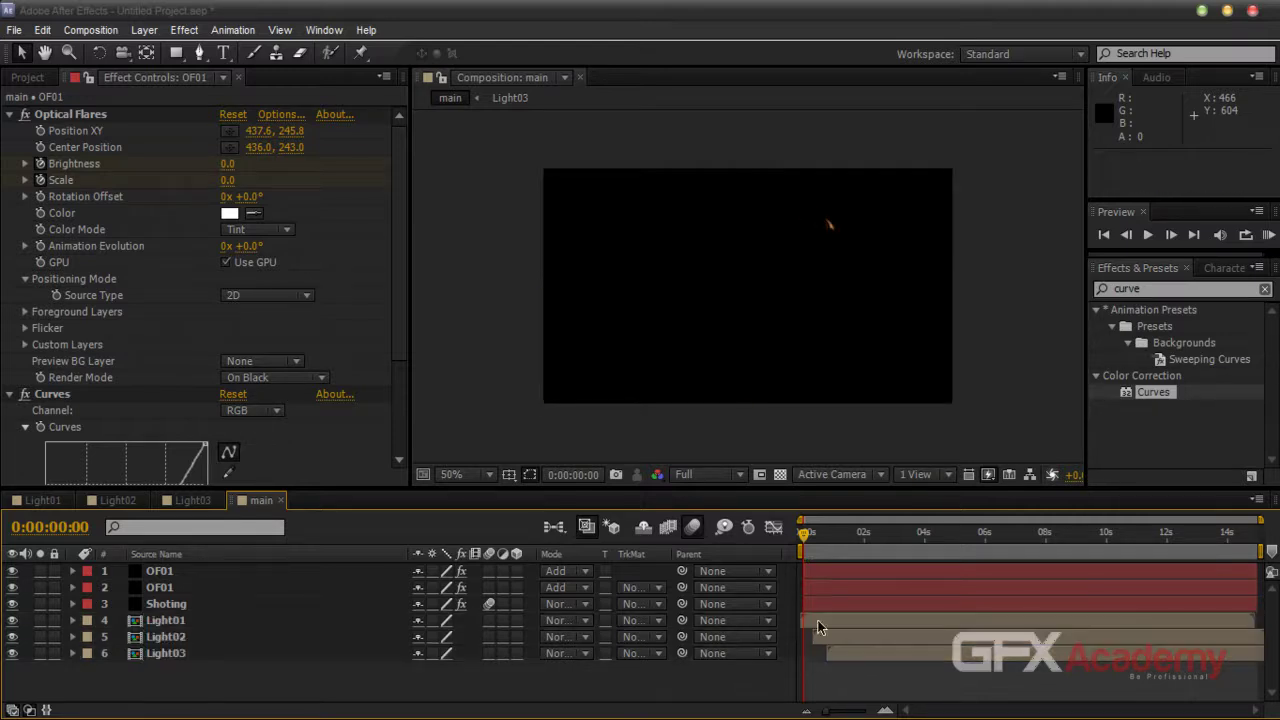
# Try shifting Shoting and both OF01 layers slightly earlier in time, and move them back to their original start
pyautogui.click(825, 604)
pyautogui.keyDown('ctrl'); pyautogui.click(828, 592); pyautogui.keyUp('ctrl')
pyautogui.keyDown('ctrl'); pyautogui.click(830, 577); pyautogui.keyUp('ctrl')
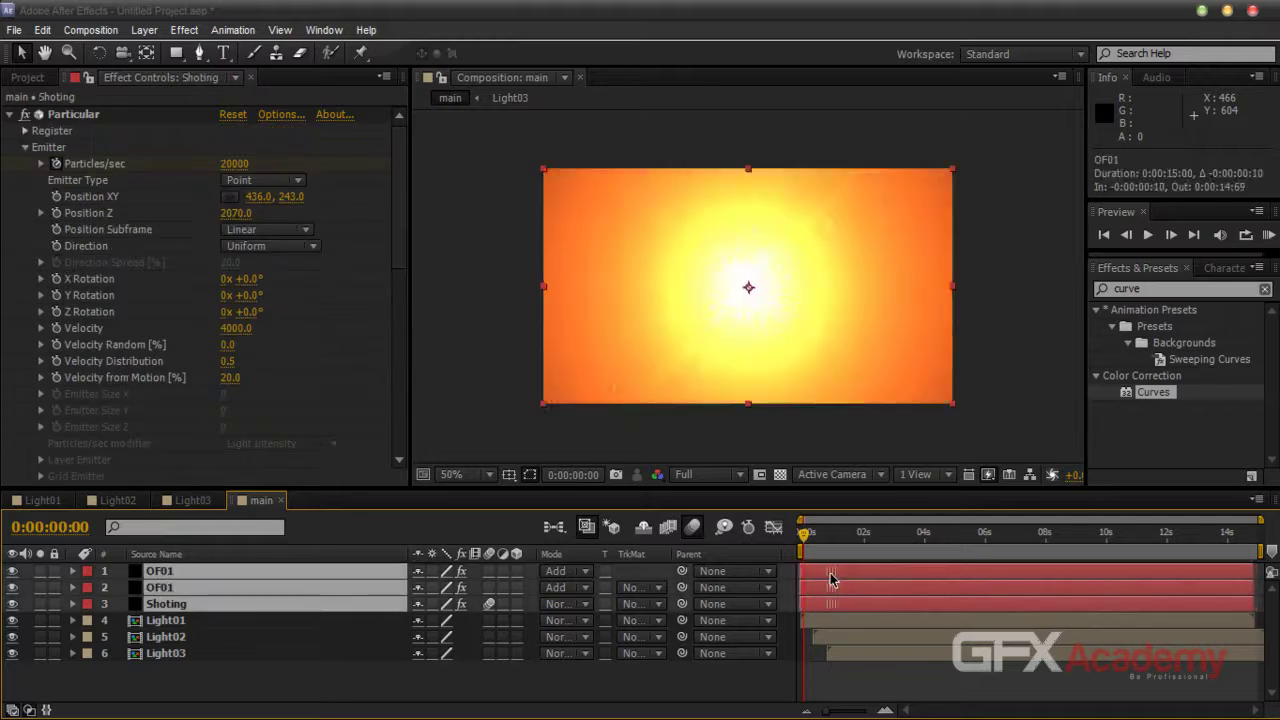
pyautogui.moveTo(830, 578); pyautogui.dragTo(833, 594)
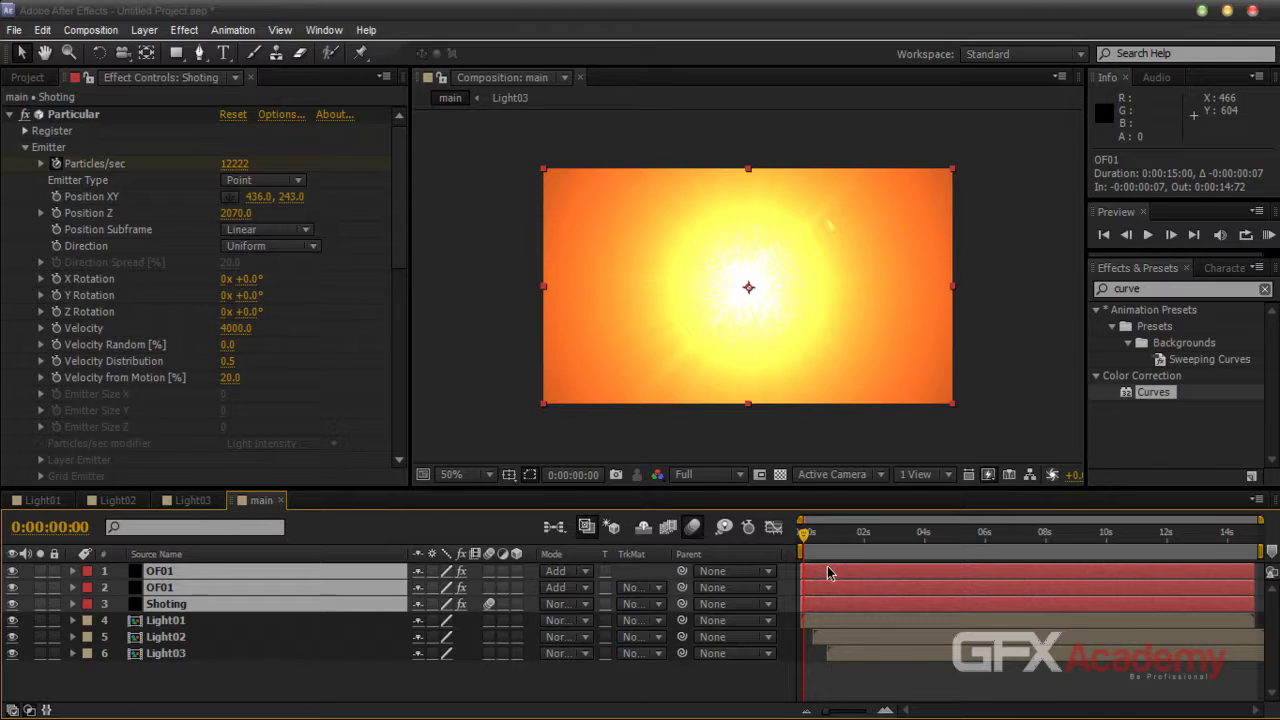
pyautogui.moveTo(828, 572); pyautogui.dragTo(831, 572)
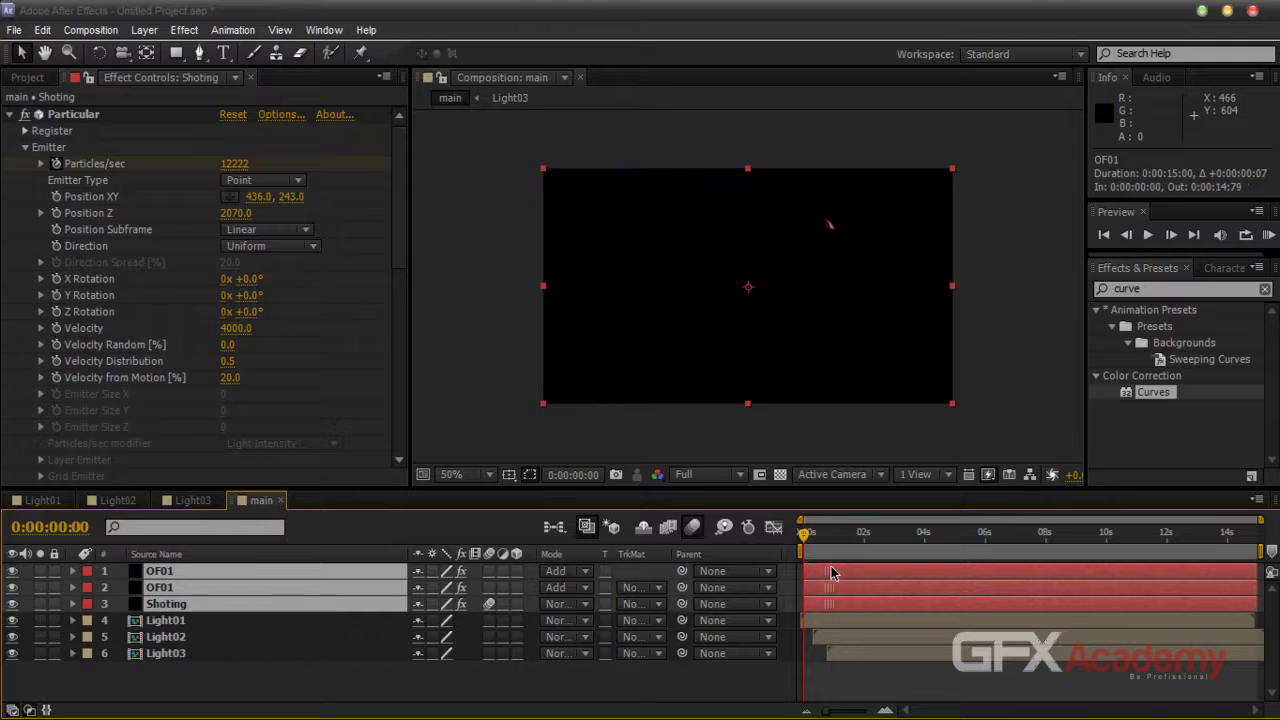
# At 0:00:01:29, try placing Light01, Light02 and Light03 above the OF01 and Shoting layers
pyautogui.moveTo(803, 537); pyautogui.dragTo(846, 537)
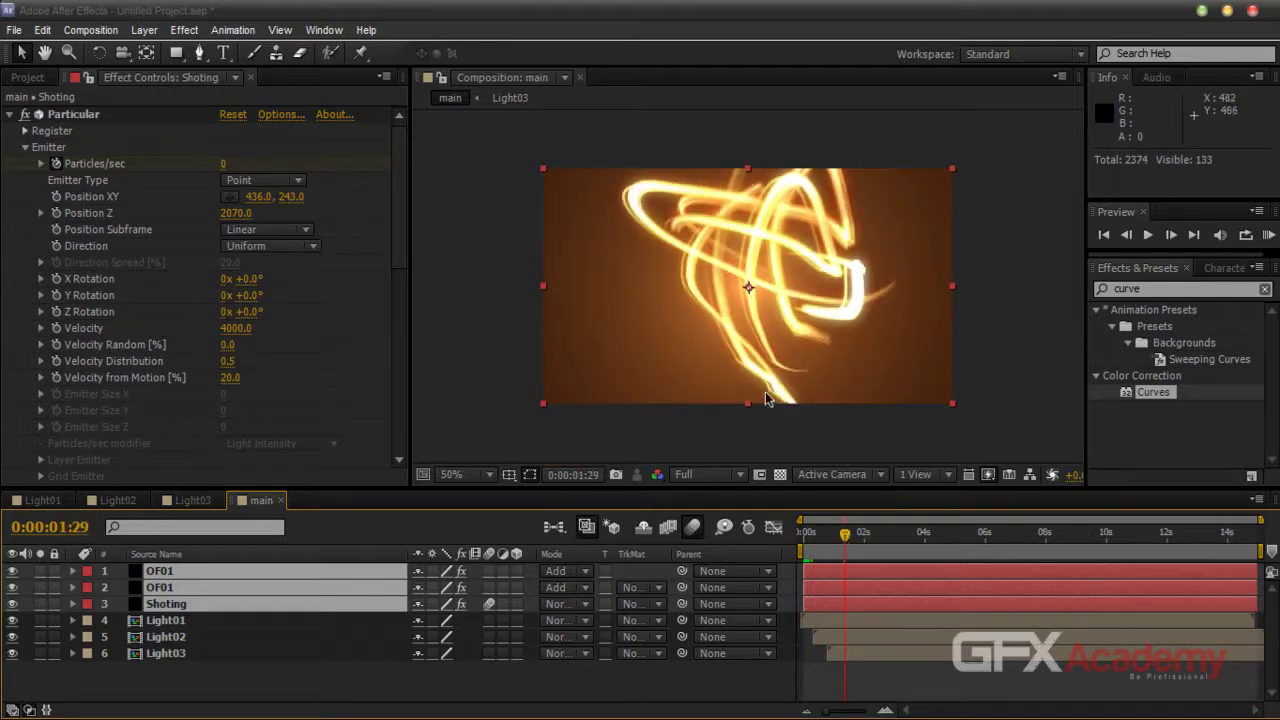
pyautogui.click(227, 686)
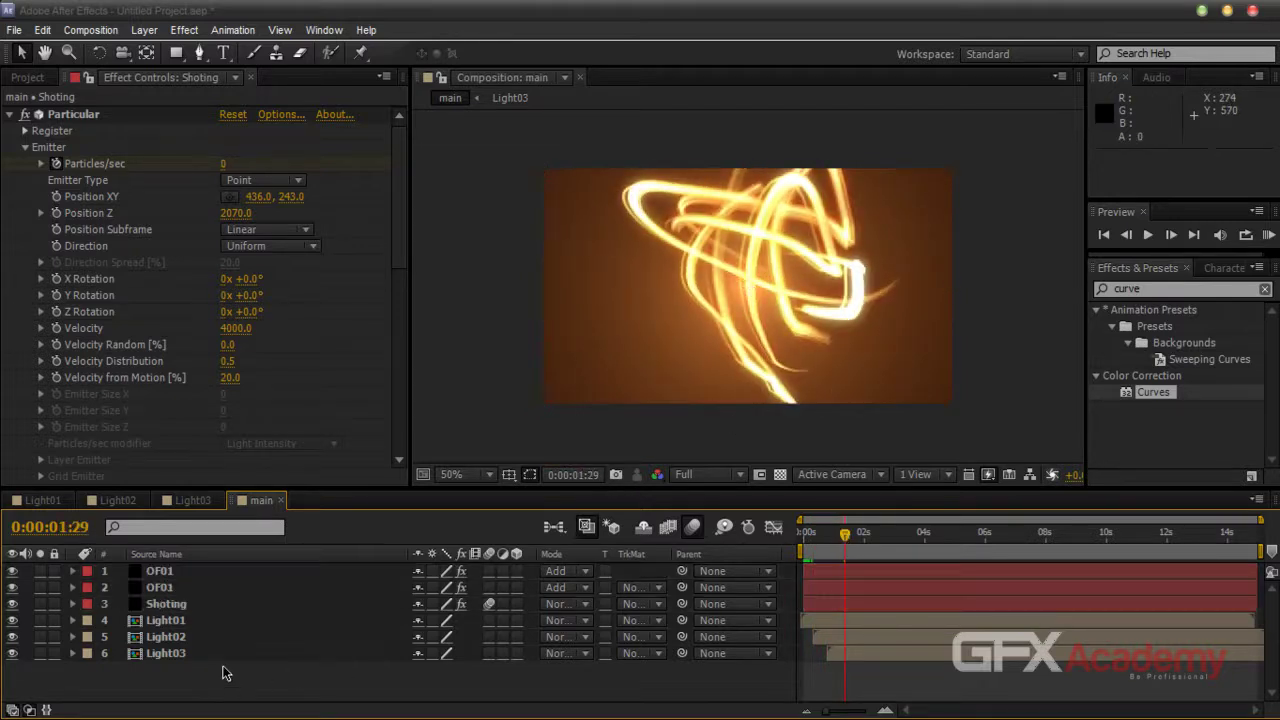
pyautogui.keyDown('shift'); pyautogui.click(198, 656); pyautogui.keyUp('shift')
pyautogui.moveTo(172, 625)
pyautogui.mouseDown()
pyautogui.moveTo(172, 565)
pyautogui.moveTo(172, 607)
pyautogui.mouseUp()
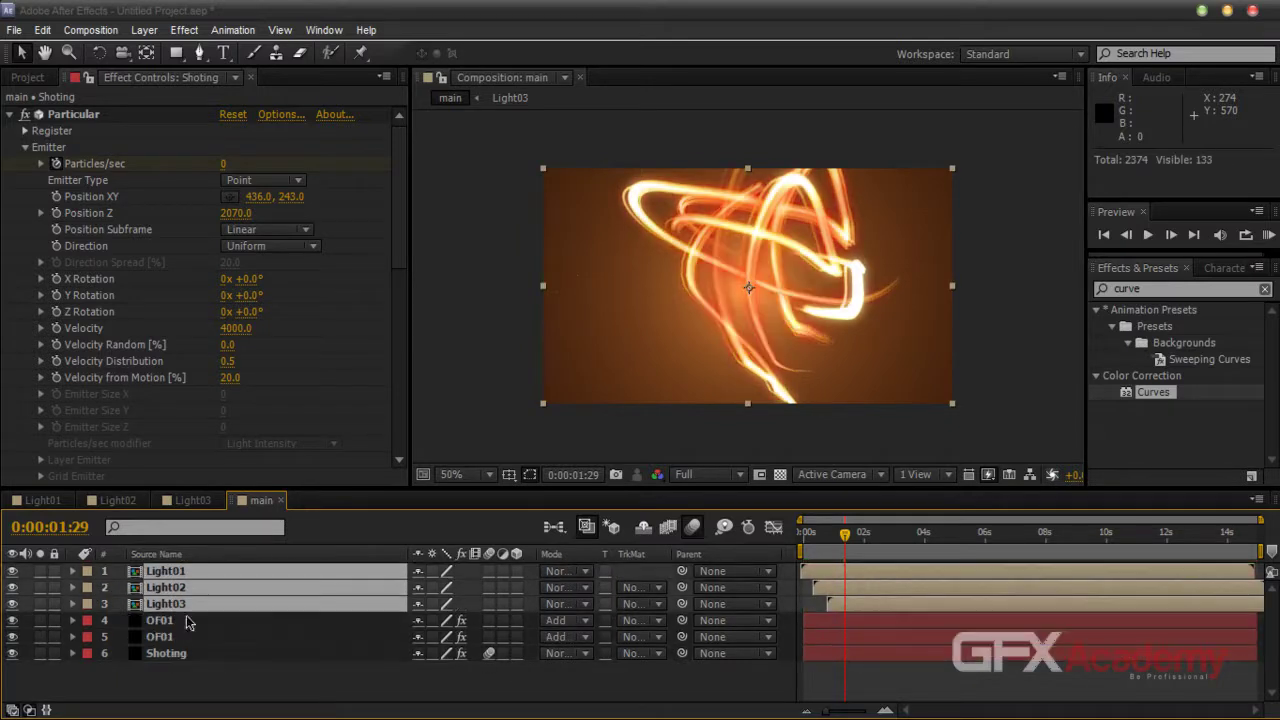
pyautogui.click(259, 681)
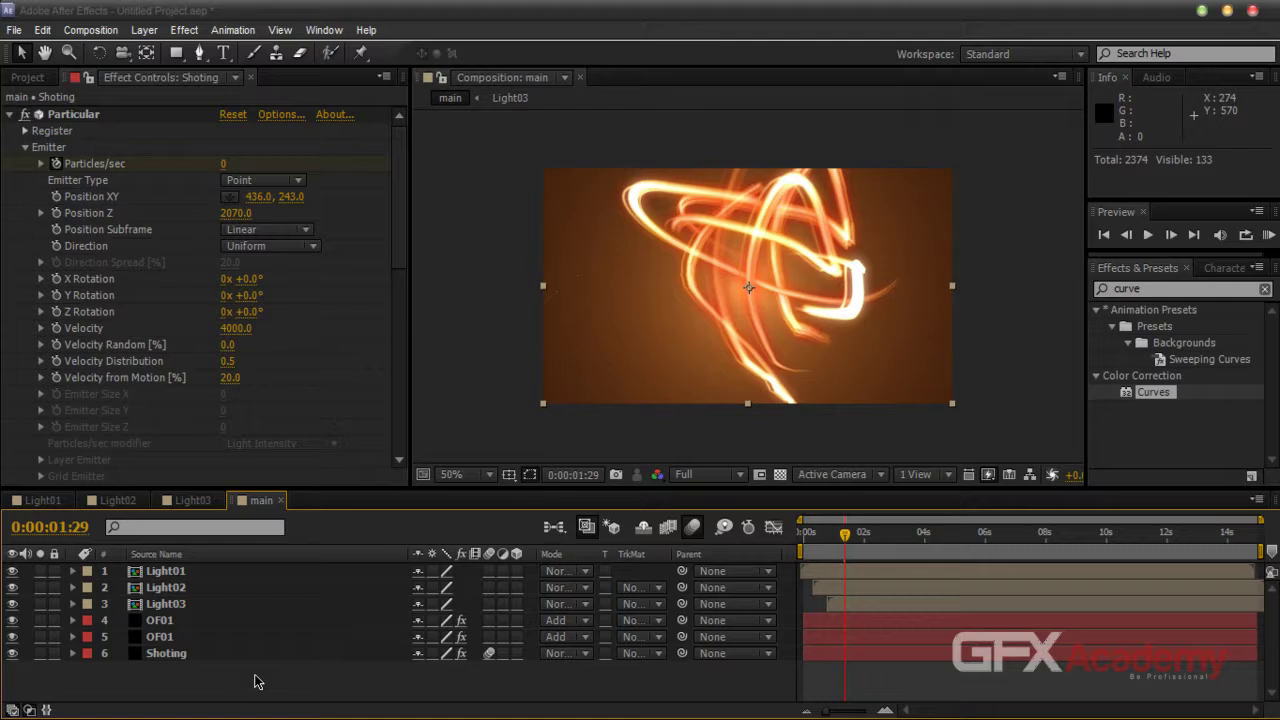
# Send Light01, Light02 and Light03 back to the bottom of the layer stack
pyautogui.click(197, 603)
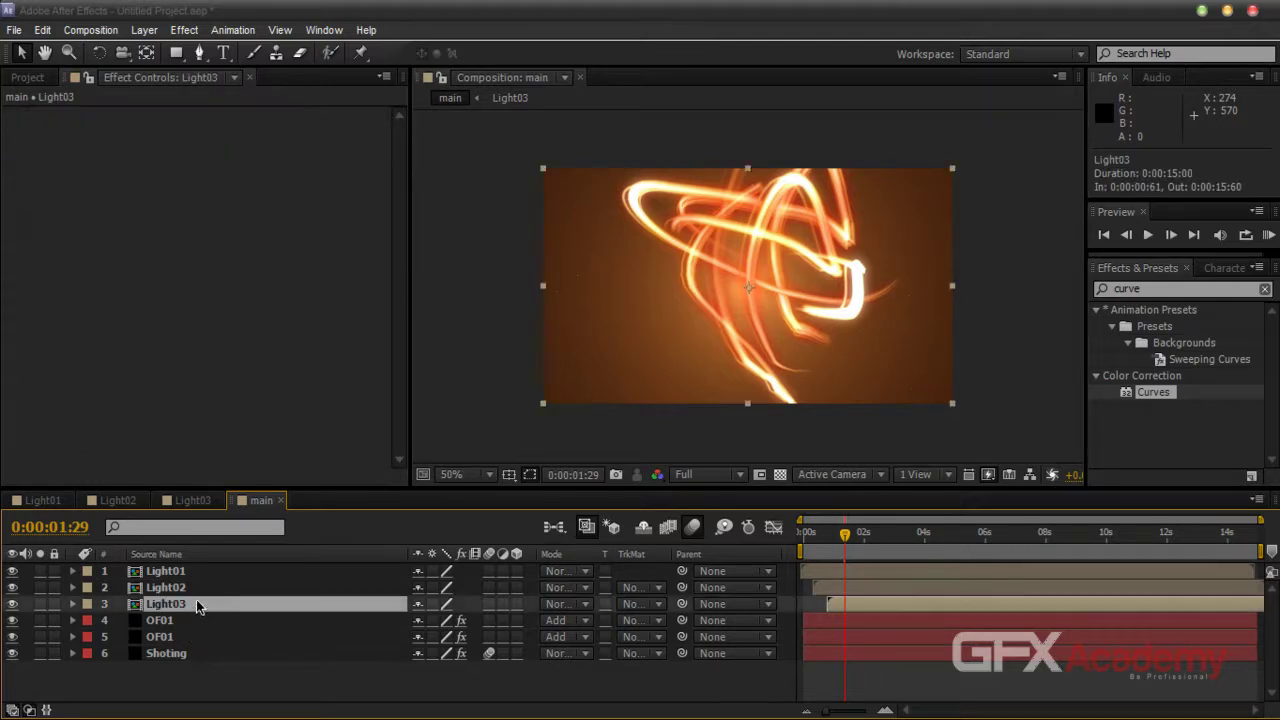
pyautogui.keyDown('shift'); pyautogui.click(195, 586); pyautogui.keyUp('shift')
pyautogui.keyDown('shift'); pyautogui.click(199, 569); pyautogui.keyUp('shift')
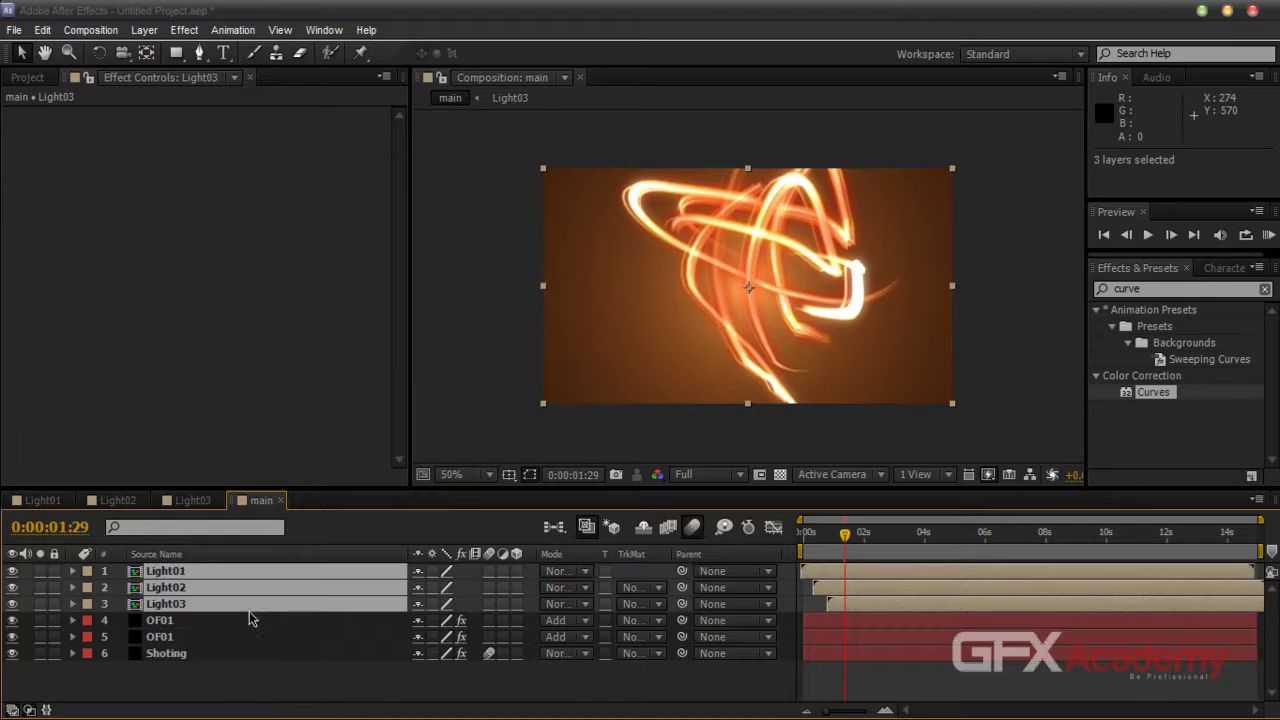
pyautogui.hotkey('ctrl', 'shift', '[')
pyautogui.click(255, 677)
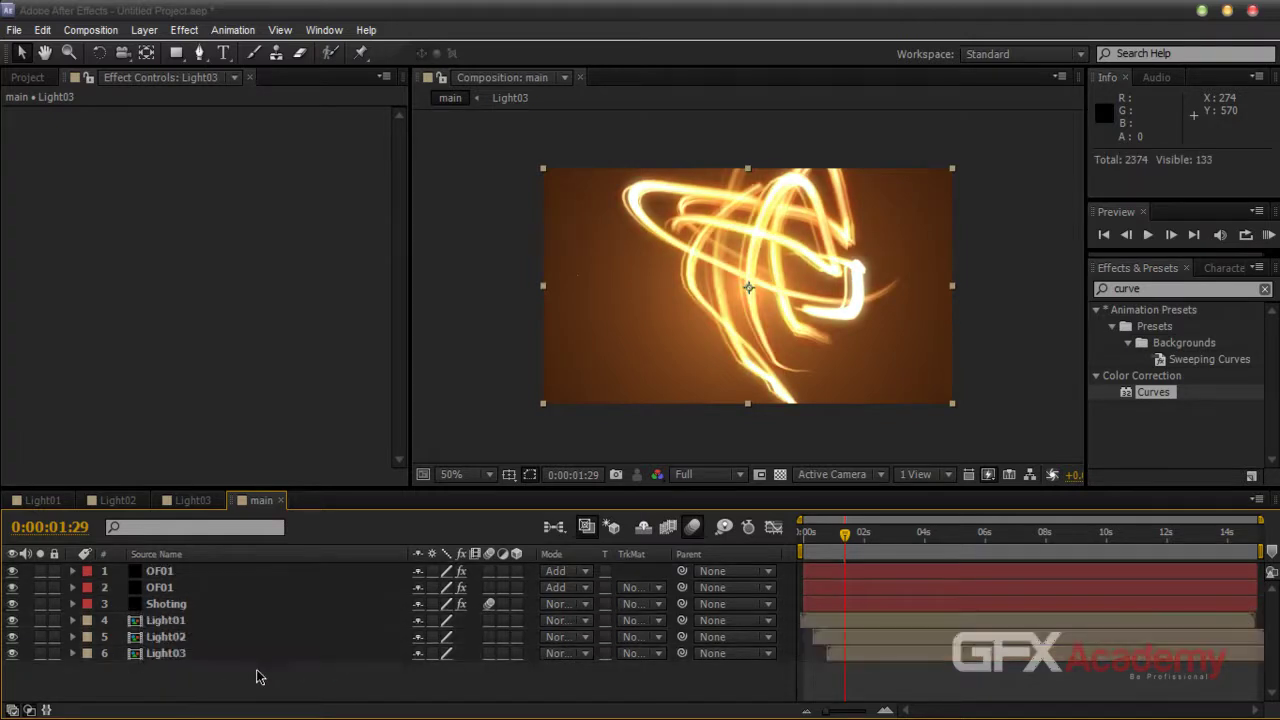
# Change the blending mode of the lower OF01 layer to Screen
pyautogui.click(188, 605)
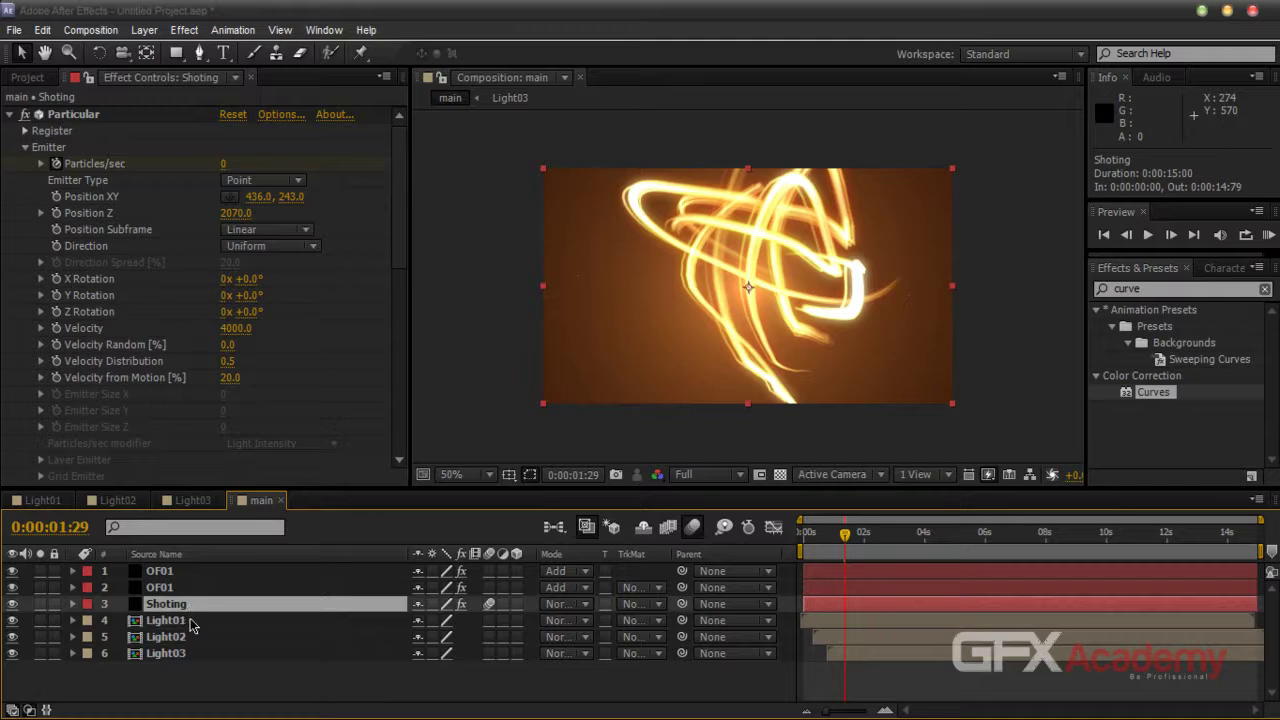
pyautogui.click(187, 588)
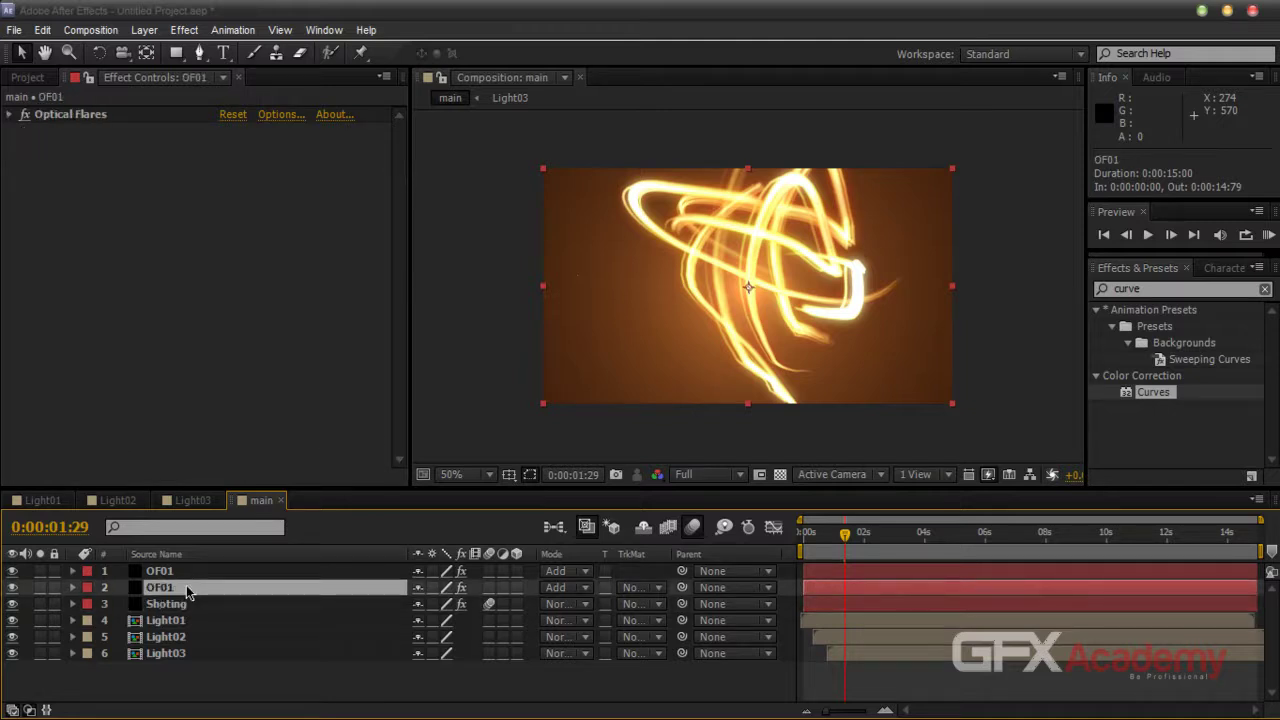
pyautogui.click(584, 590)
pyautogui.click(621, 229)
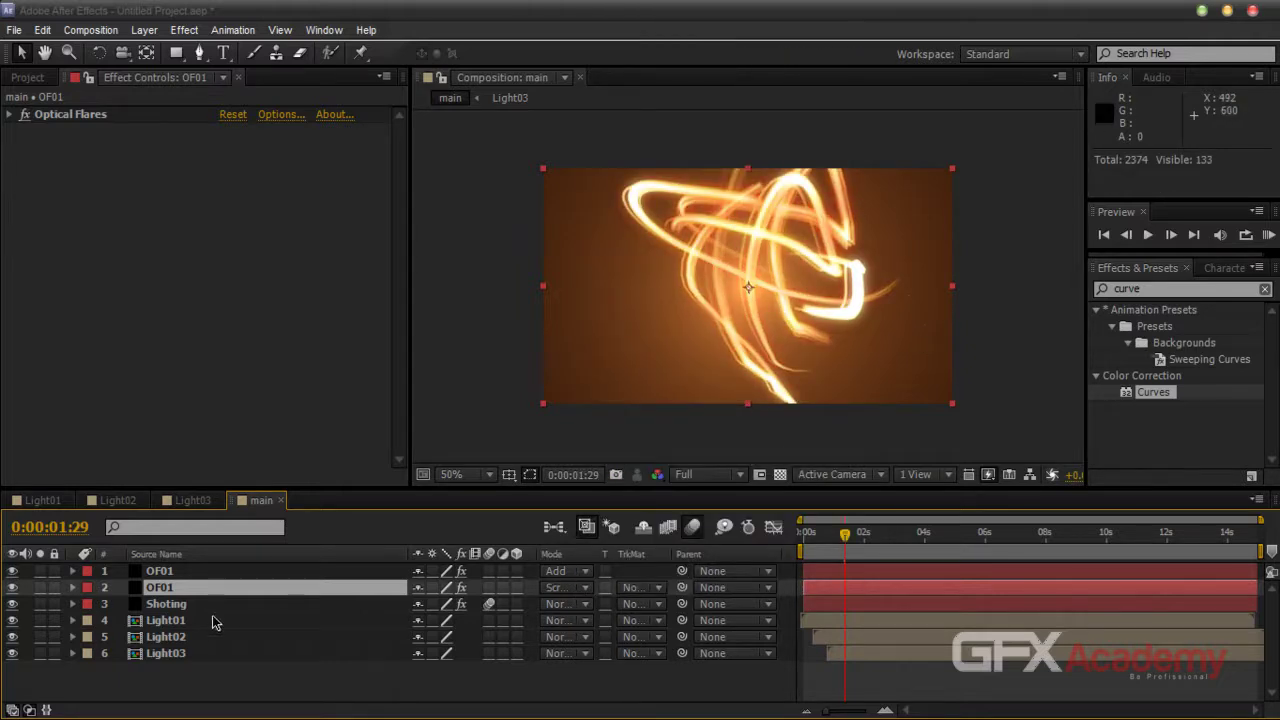
pyautogui.click(236, 662)
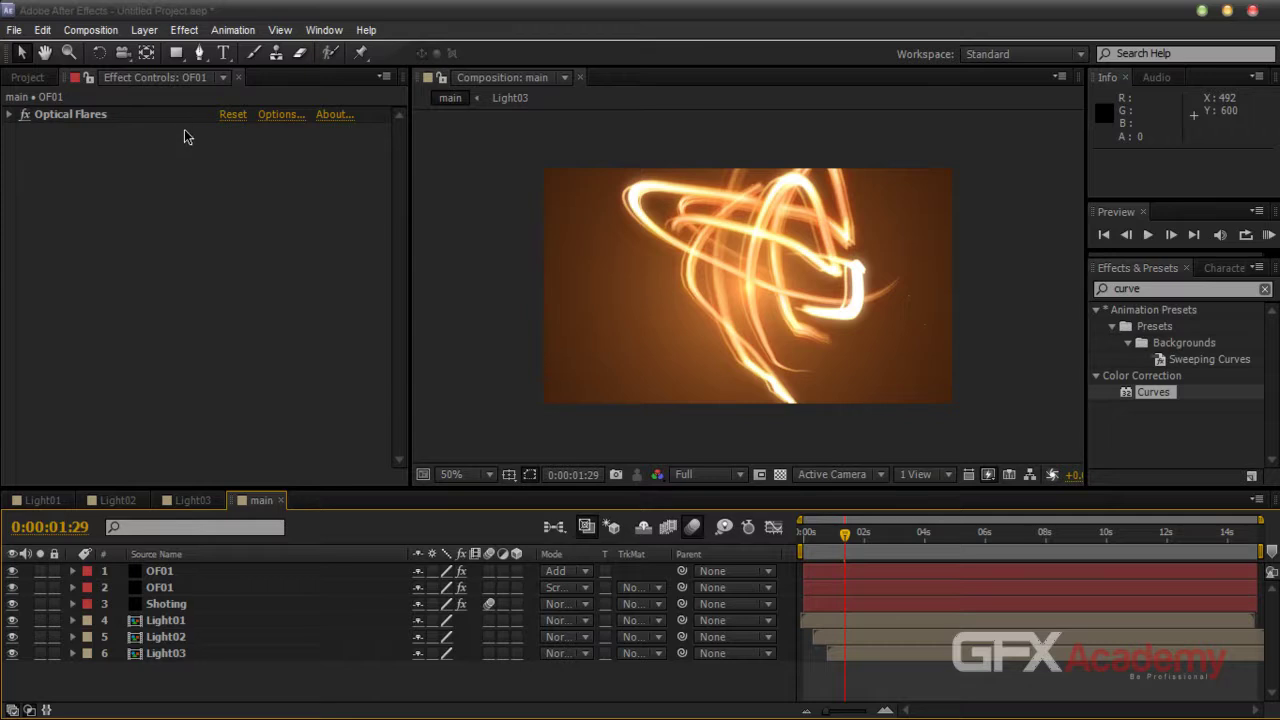
# Delete the Curves effect from the top OF01 layer, keeping its Optical Flares effect
pyautogui.click(176, 590)
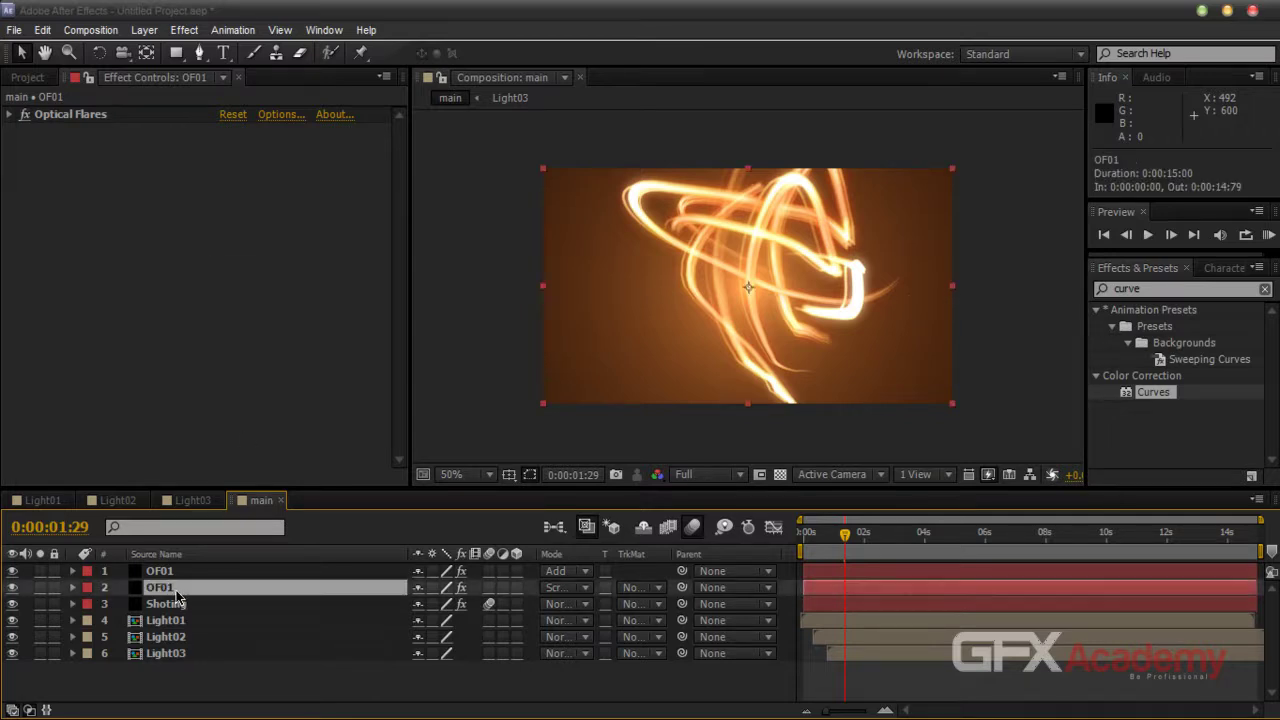
pyautogui.click(180, 571)
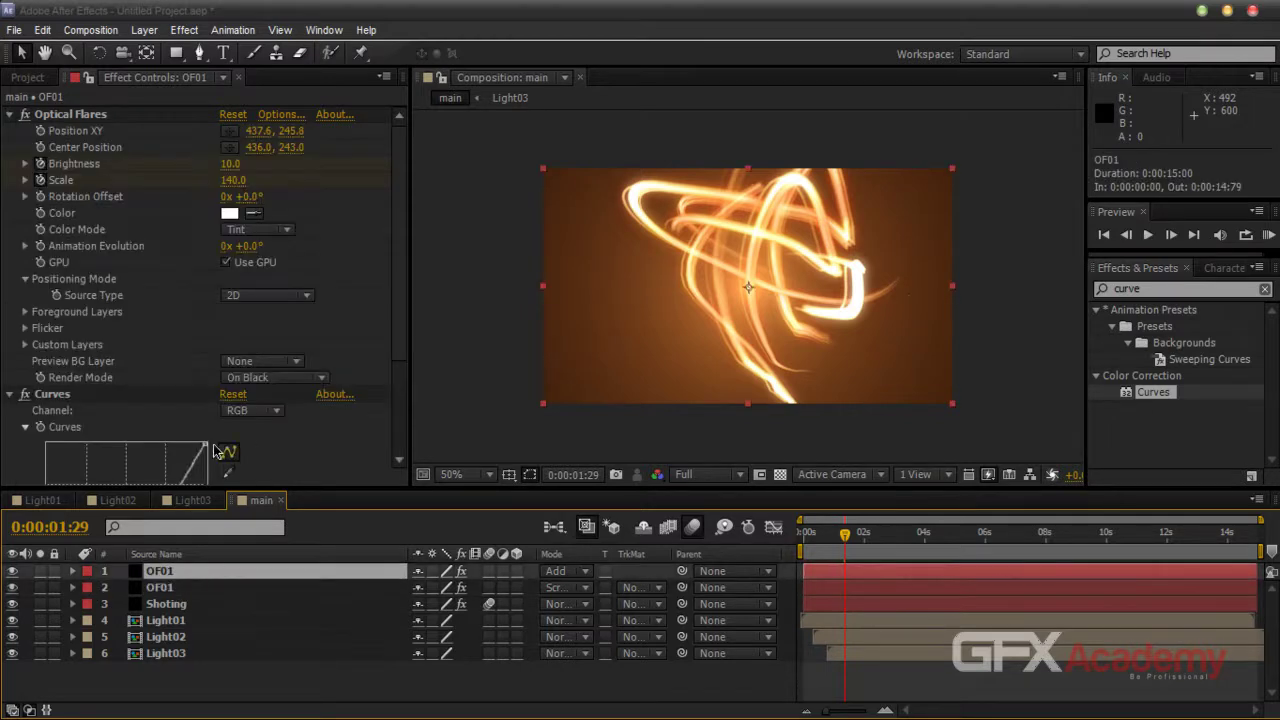
pyautogui.click(59, 396)
pyautogui.press('Delete')
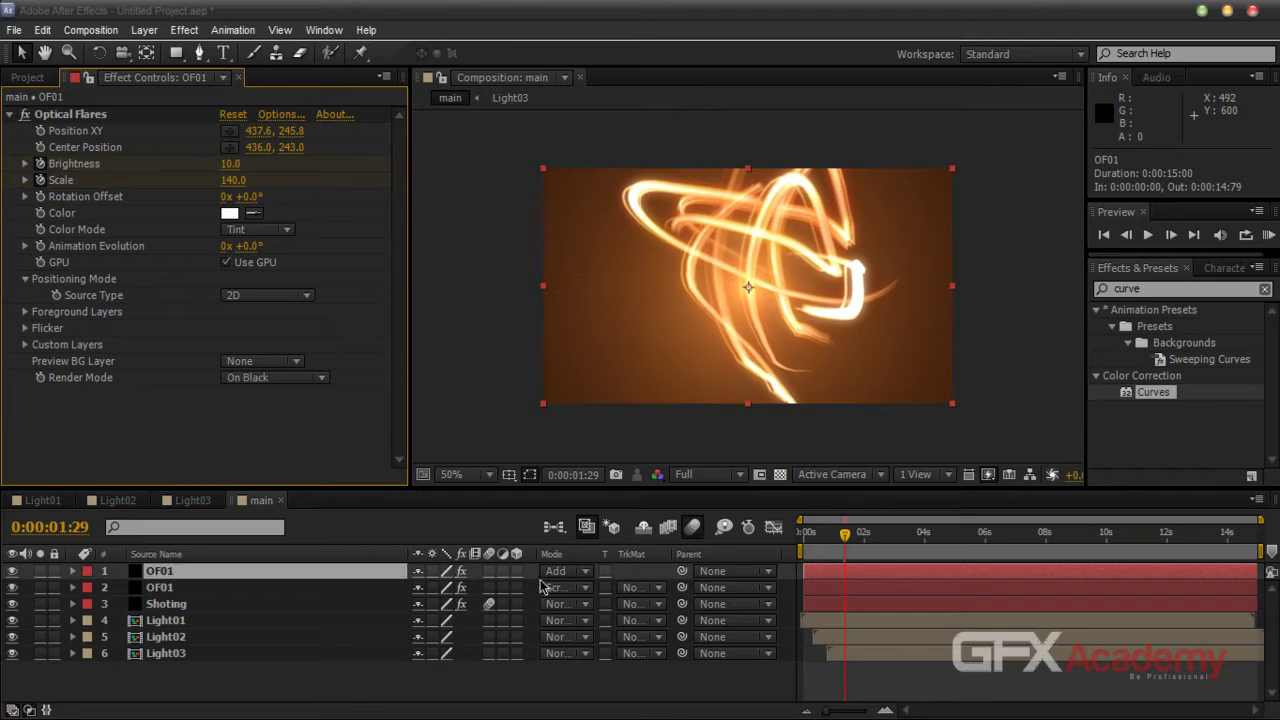
pyautogui.click(545, 681)
# Create a new adjustment layer above all other layers in the main composition
pyautogui.click(803, 543)
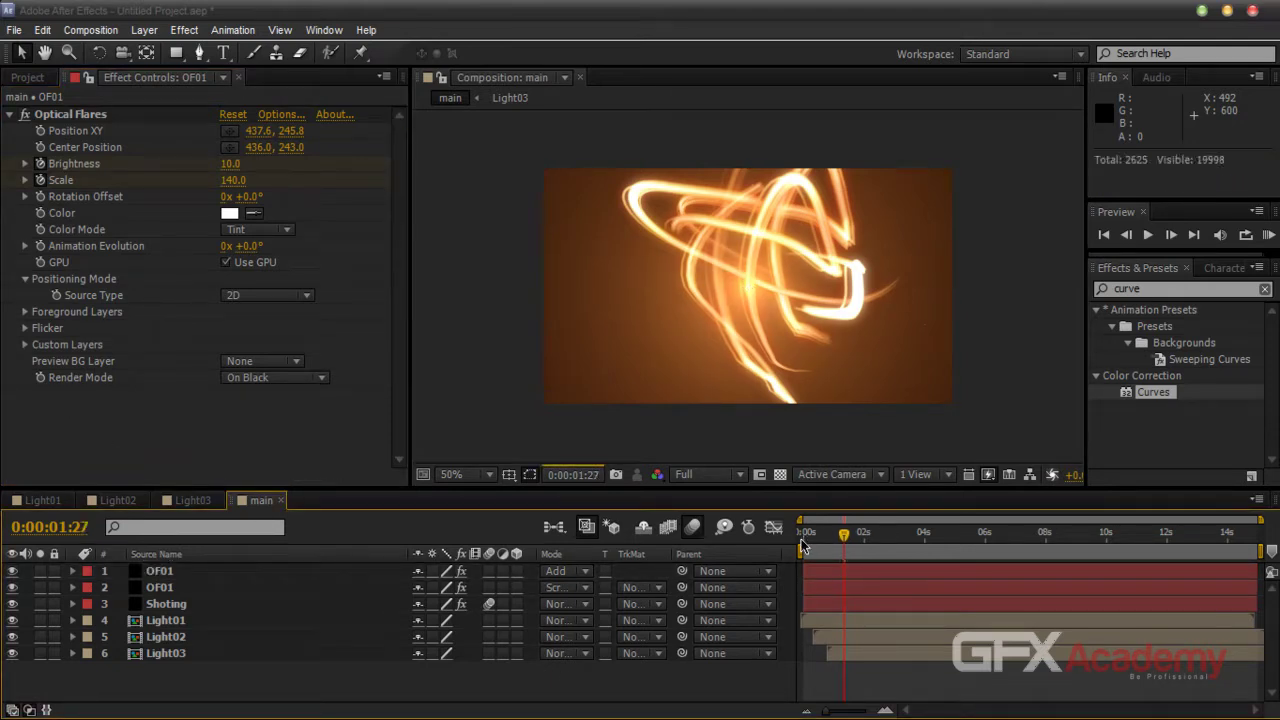
pyautogui.moveTo(803, 545); pyautogui.dragTo(848, 543)
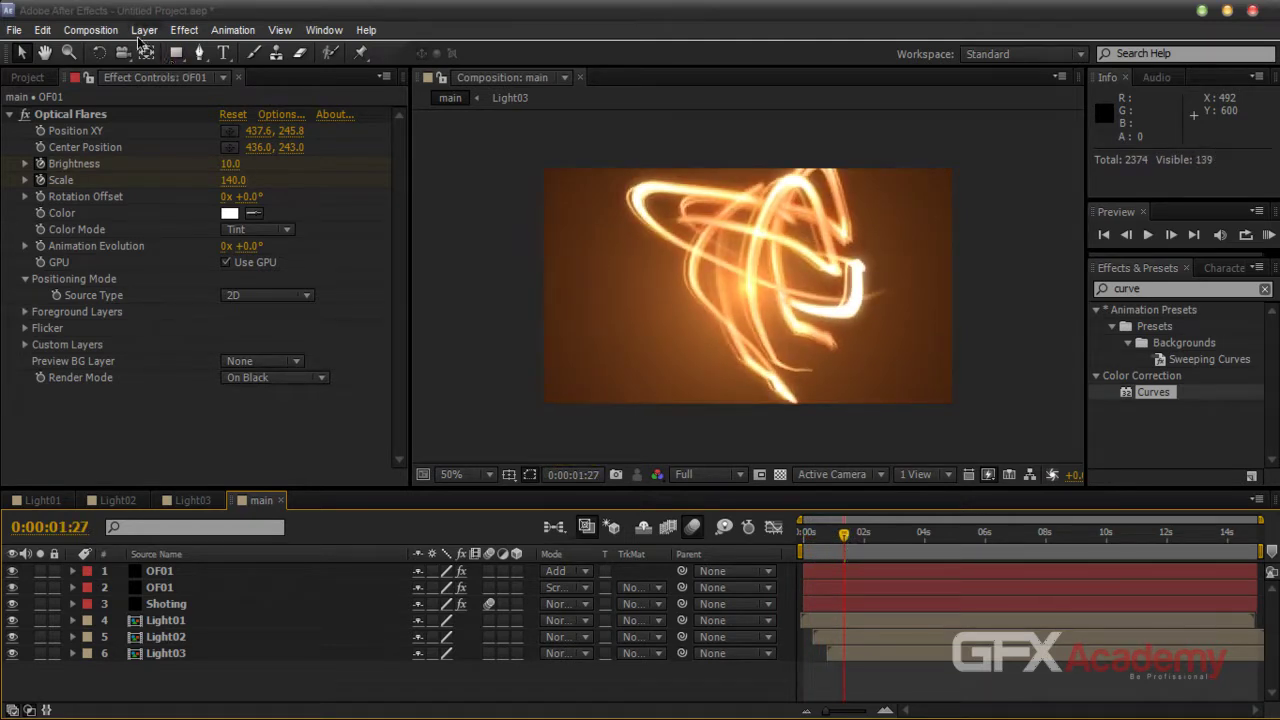
pyautogui.click(144, 30)
pyautogui.moveTo(160, 40)
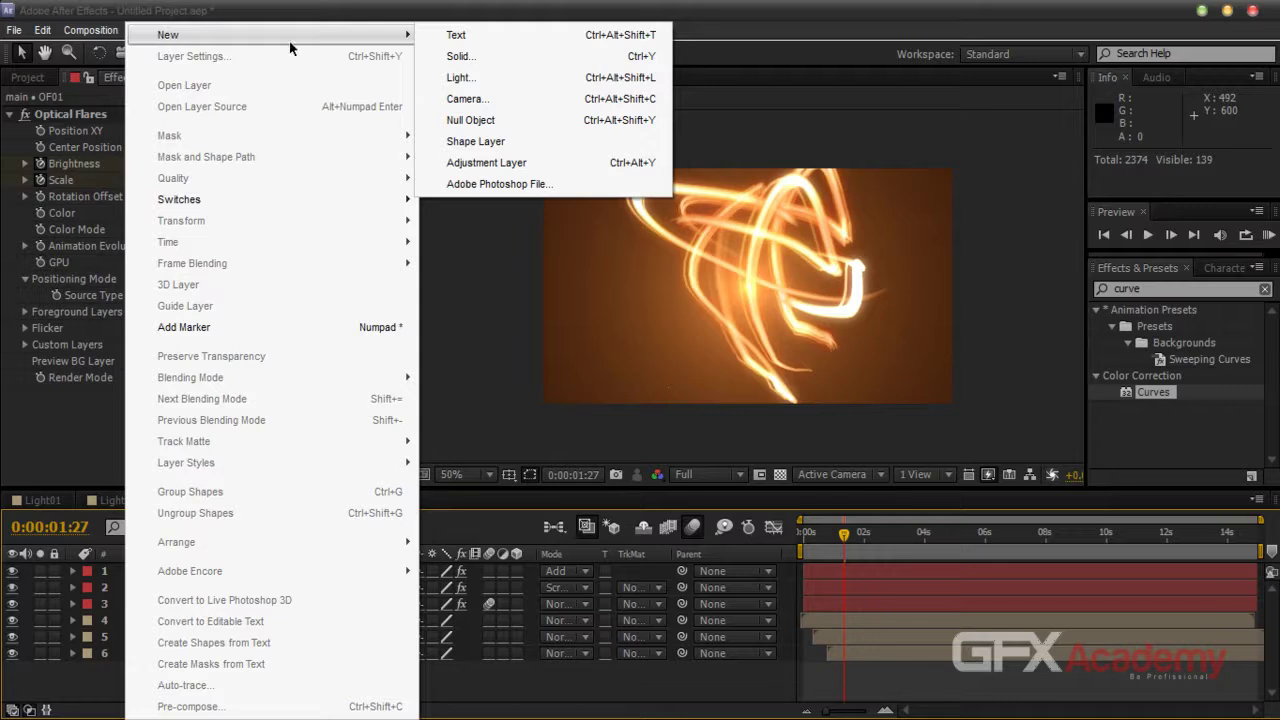
pyautogui.click(500, 161)
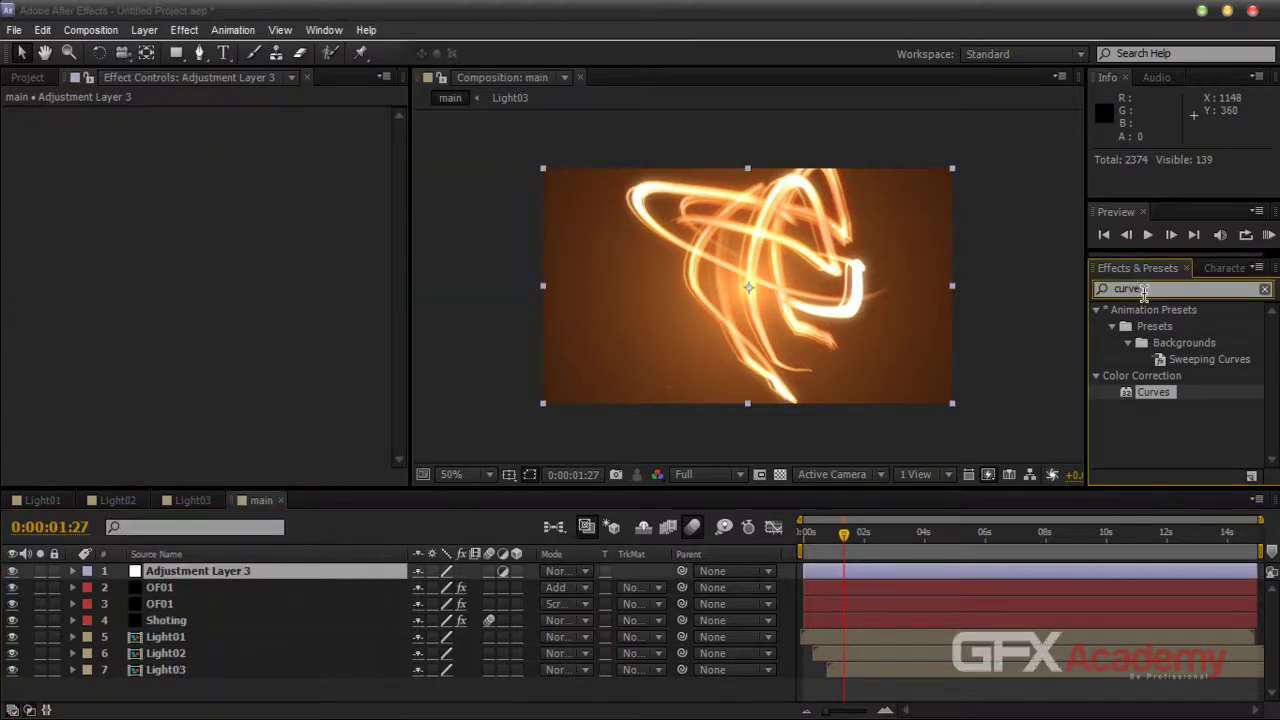
# Apply Curves to the adjustment layer and shape its RGB curve into an S with darker shadows and brighter highlights
pyautogui.moveTo(1153, 392); pyautogui.dragTo(286, 571)
pyautogui.moveTo(86, 288)
pyautogui.mouseDown()
pyautogui.moveTo(95, 318)
pyautogui.moveTo(95, 307)
pyautogui.mouseUp()
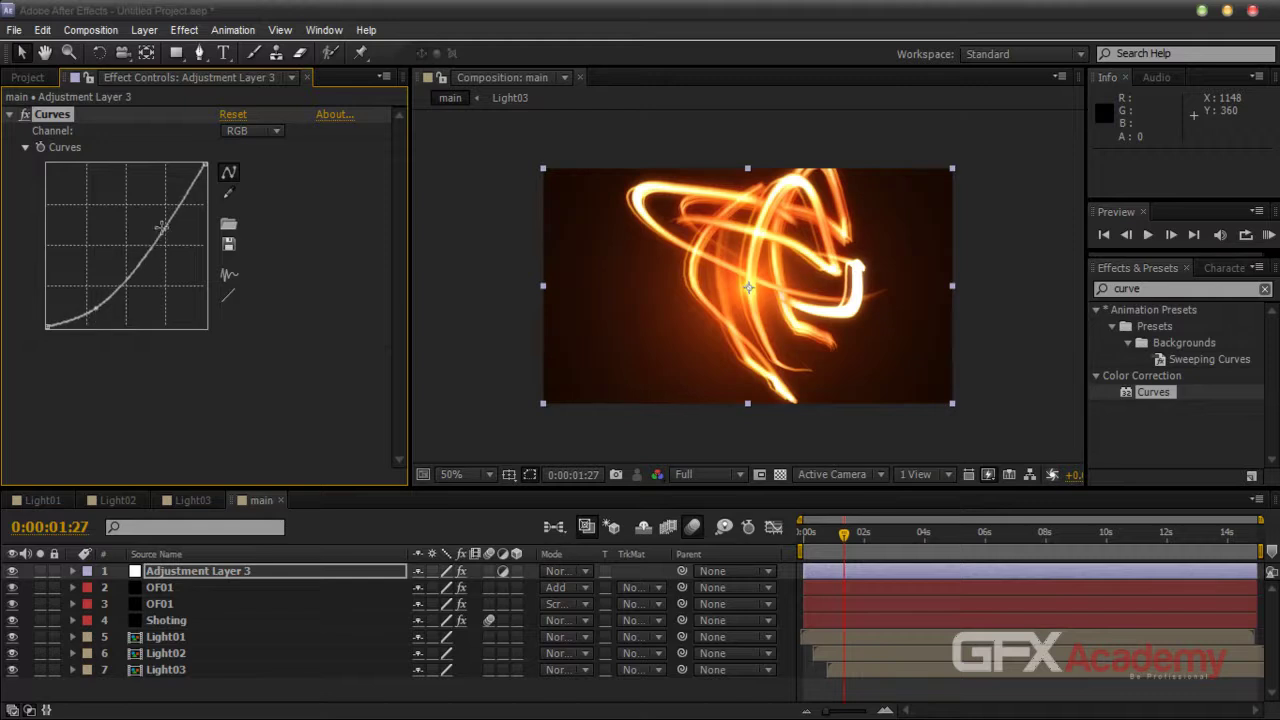
pyautogui.moveTo(172, 216)
pyautogui.mouseDown()
pyautogui.moveTo(175, 226)
pyautogui.moveTo(161, 205)
pyautogui.mouseUp()
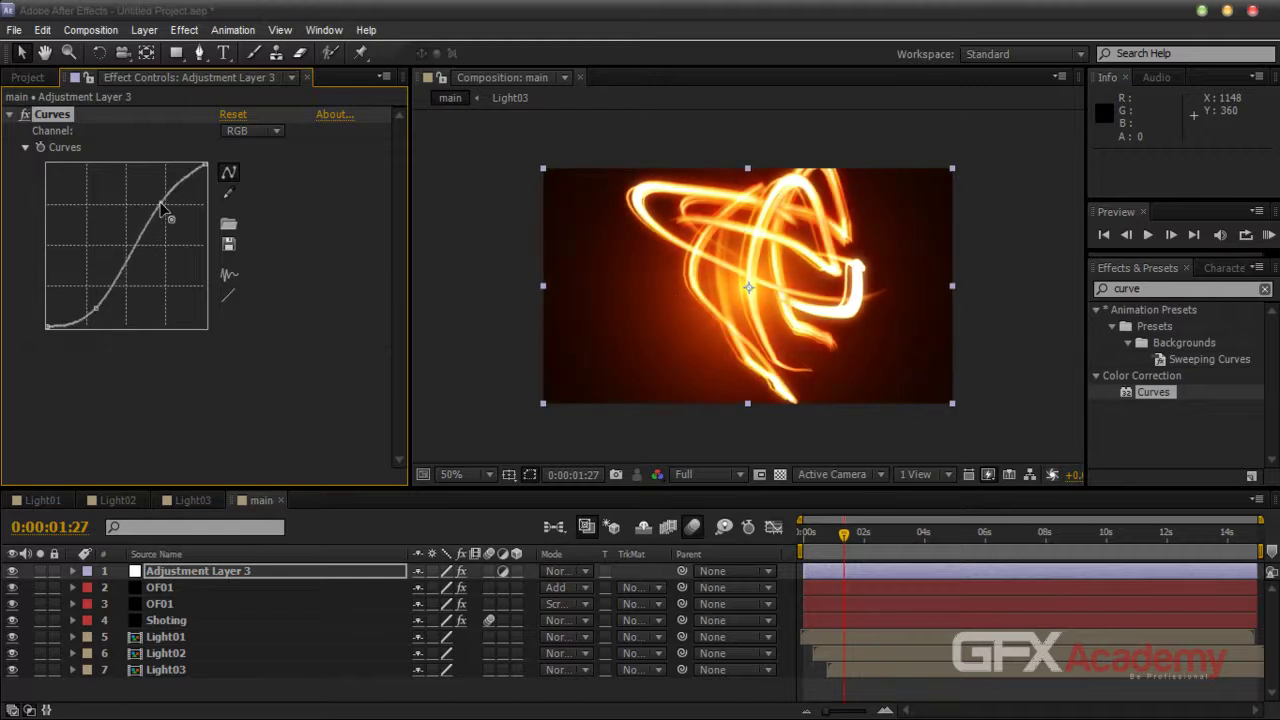
# Maximize the composition view, magnify it to 100% and preview the animation
pyautogui.click(471, 416)
pyautogui.press('`')
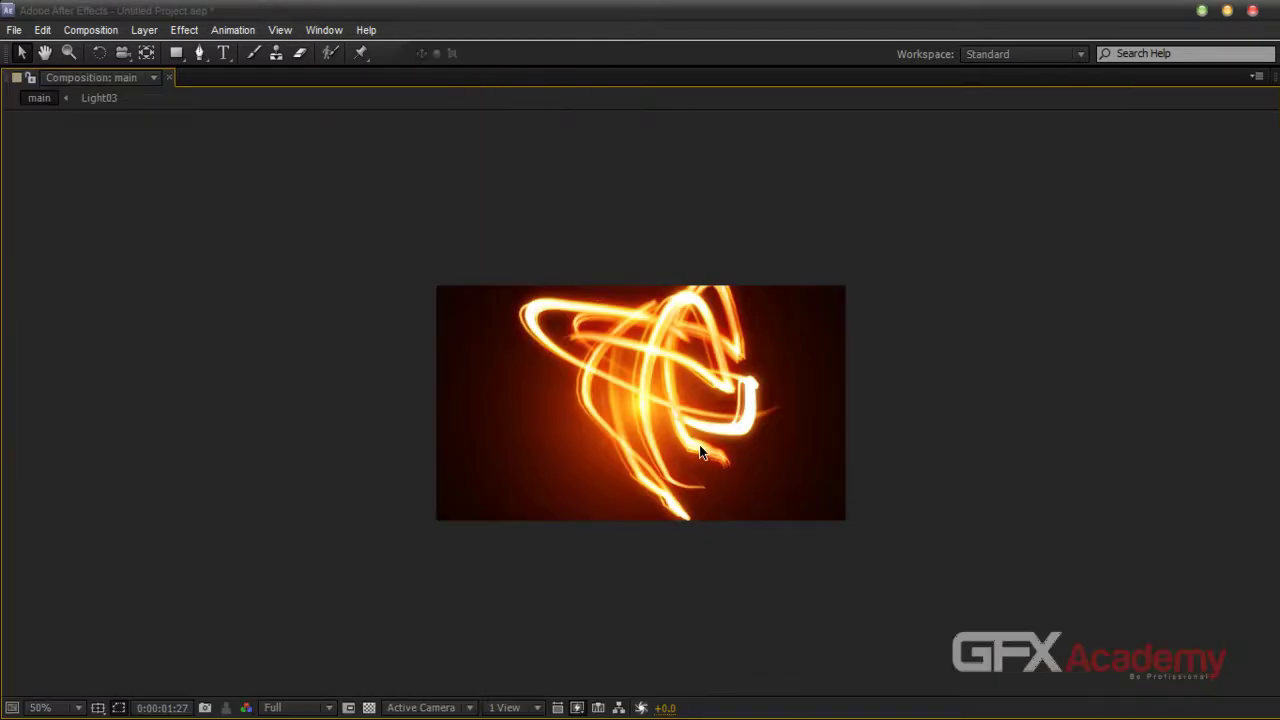
pyautogui.press('.')
pyautogui.press('.')
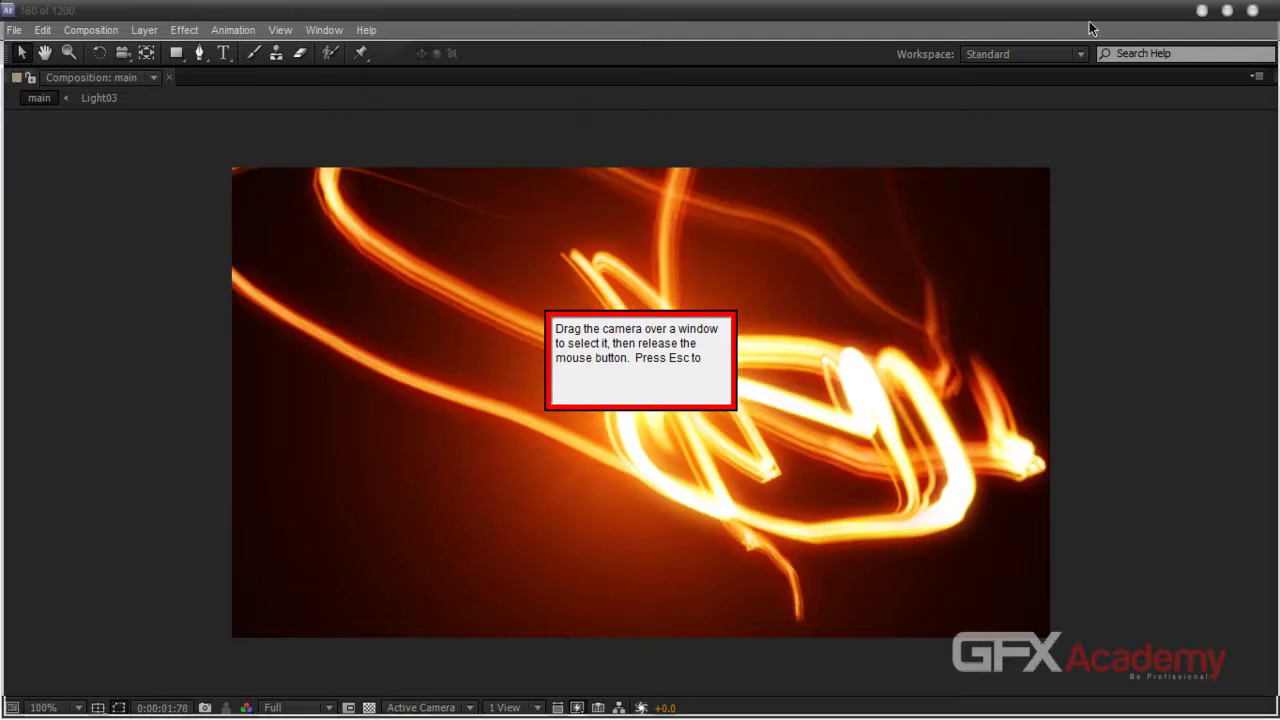
pyautogui.rightClick(410, 4)
pyautogui.click(495, 180)
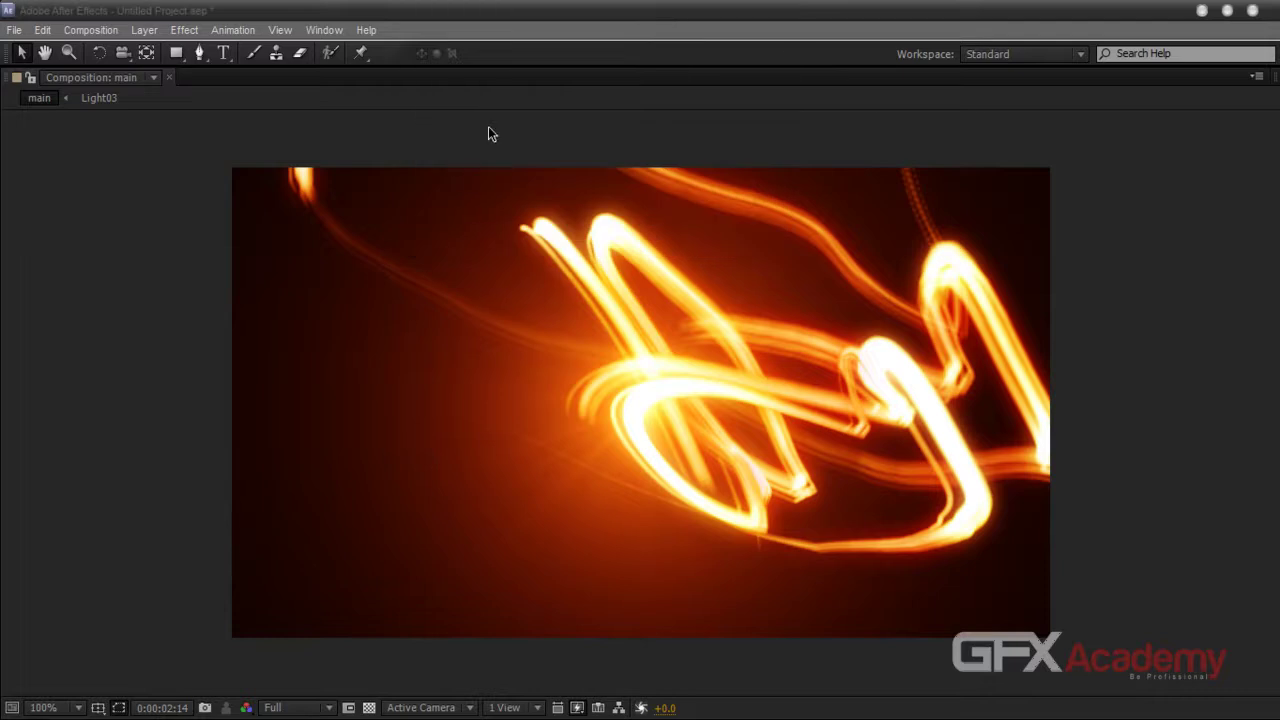
pyautogui.rightClick(410, 4)
pyautogui.click(492, 194)
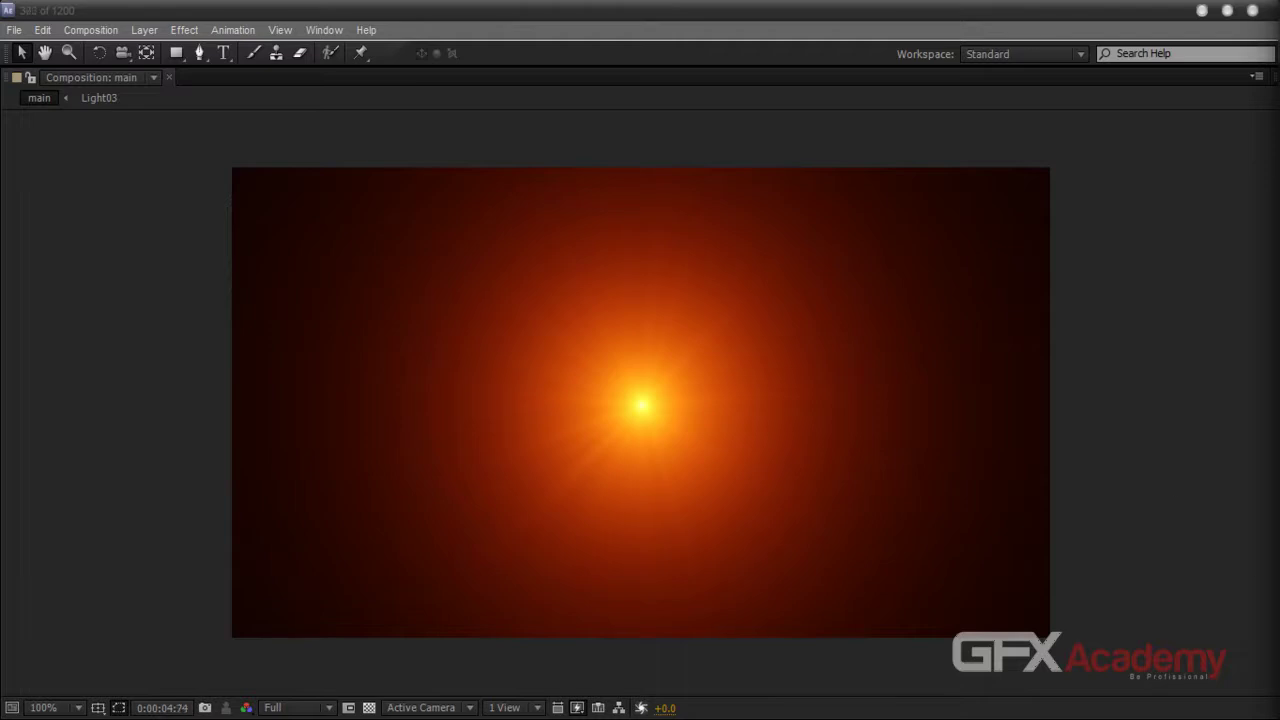
pyautogui.moveTo(655, 385); pyautogui.dragTo(899, 24)
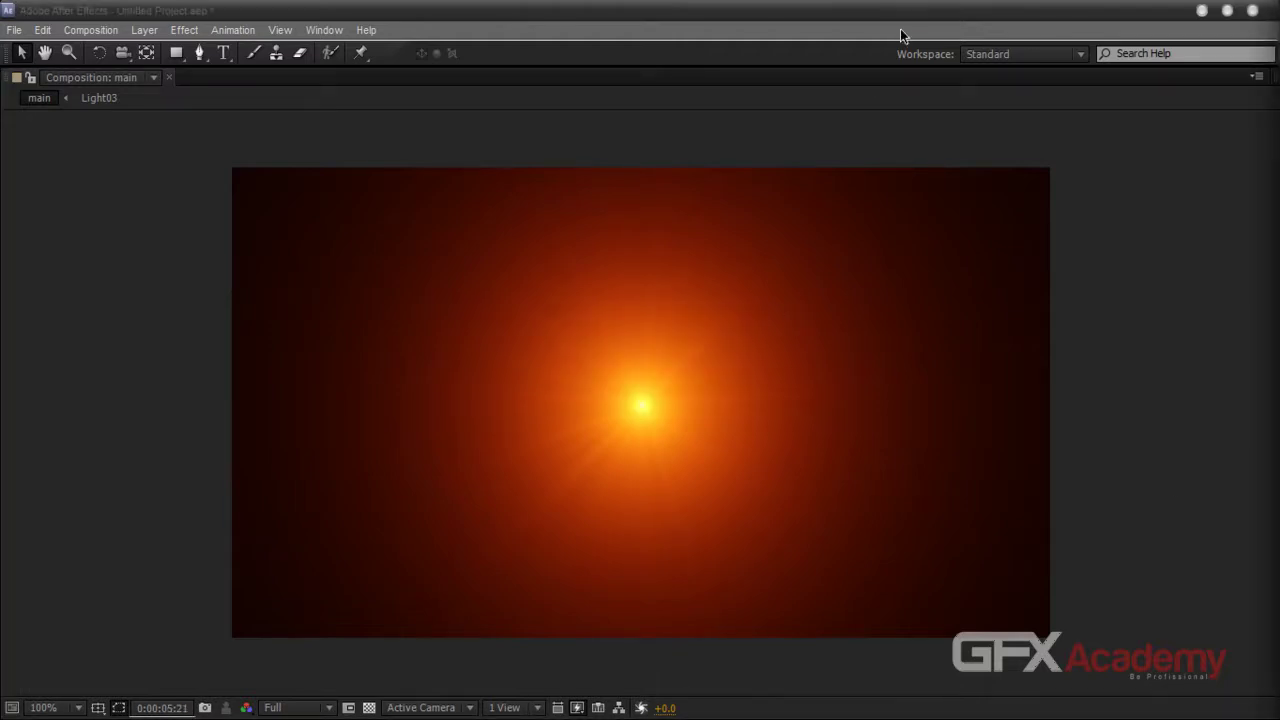
pyautogui.rightClick(386, 11)
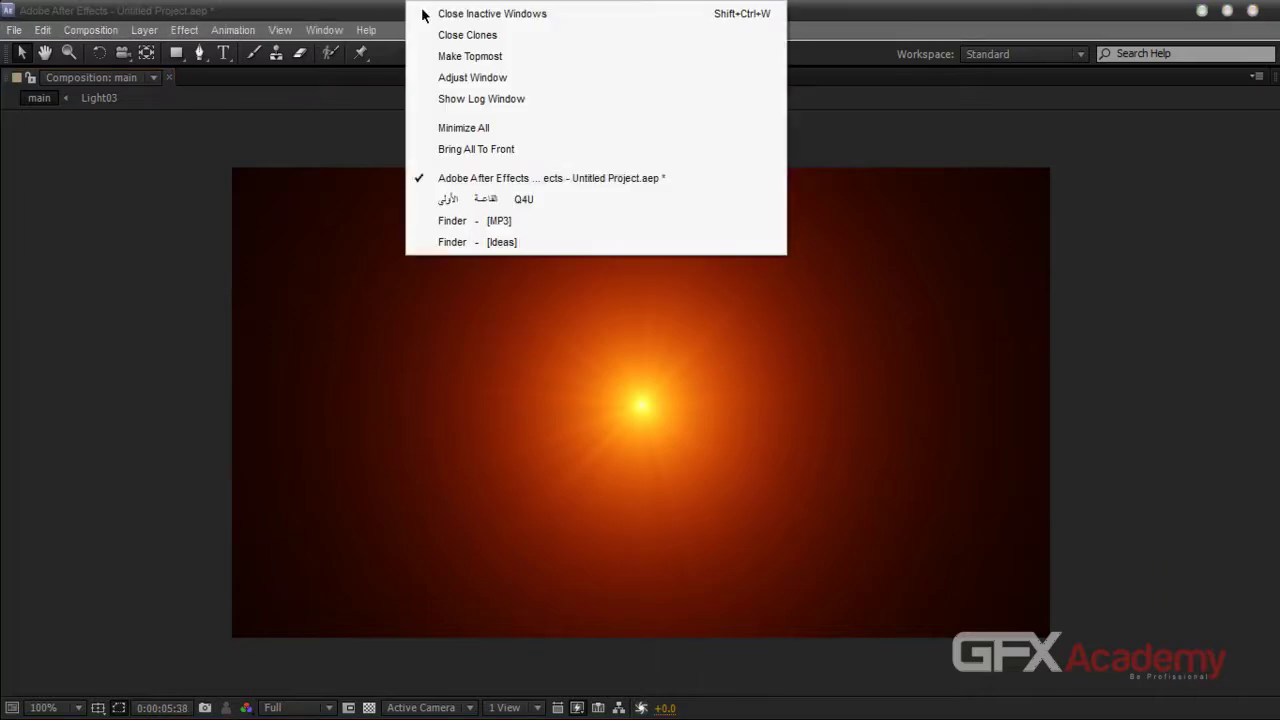
pyautogui.click(490, 199)
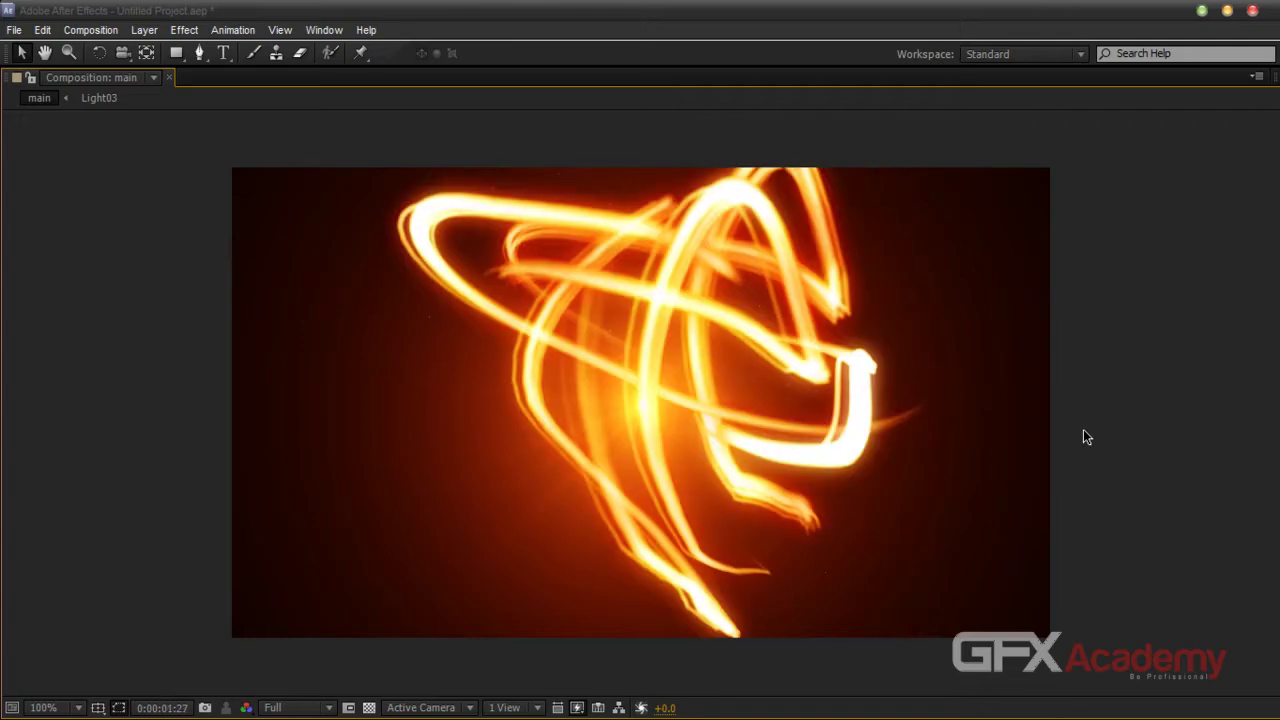
# End the main composition's work area at 0:00:03:65 and maximize the composition view
pyautogui.press('`')
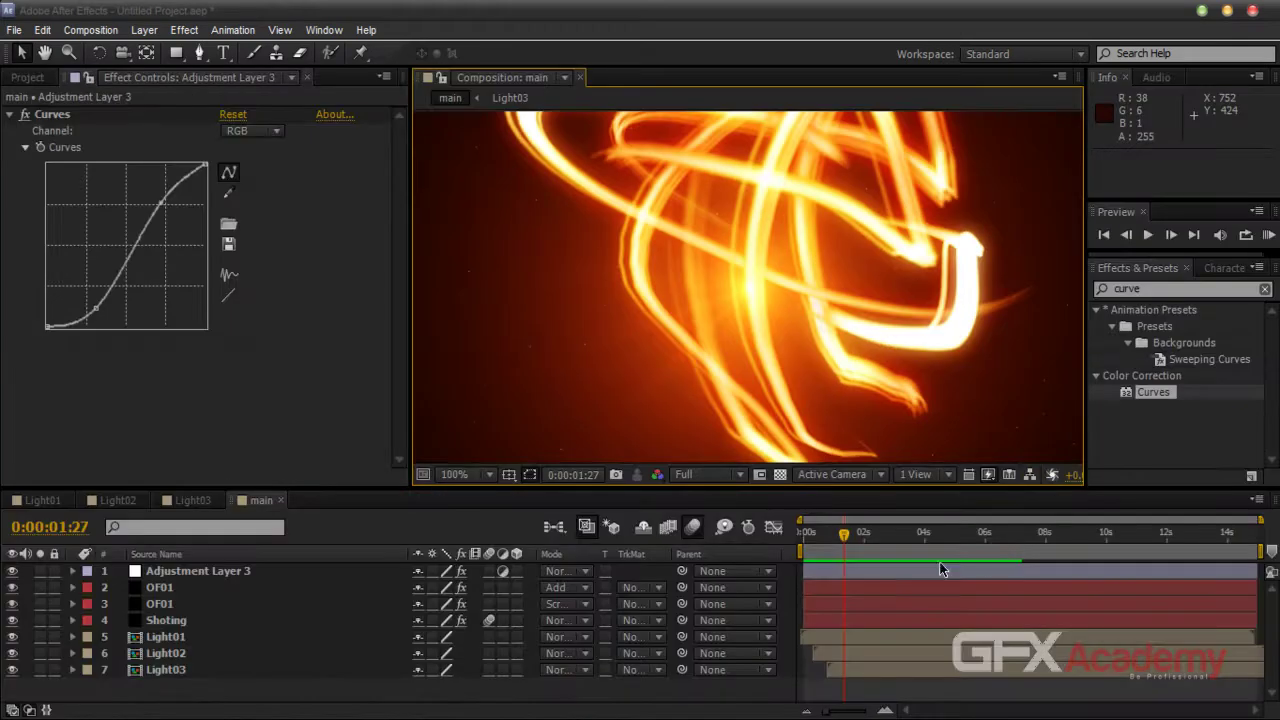
pyautogui.moveTo(843, 536); pyautogui.dragTo(920, 549)
pyautogui.moveTo(1258, 549); pyautogui.dragTo(920, 549)
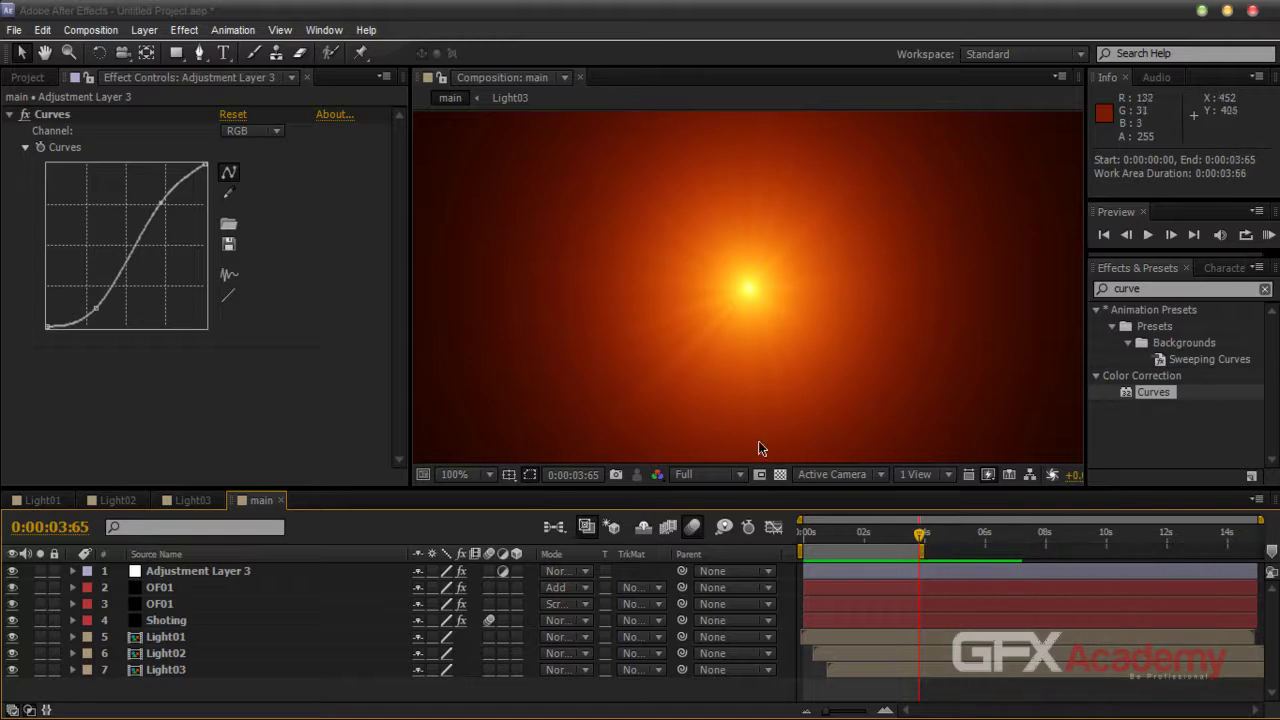
pyautogui.click(676, 437)
pyautogui.press('`')
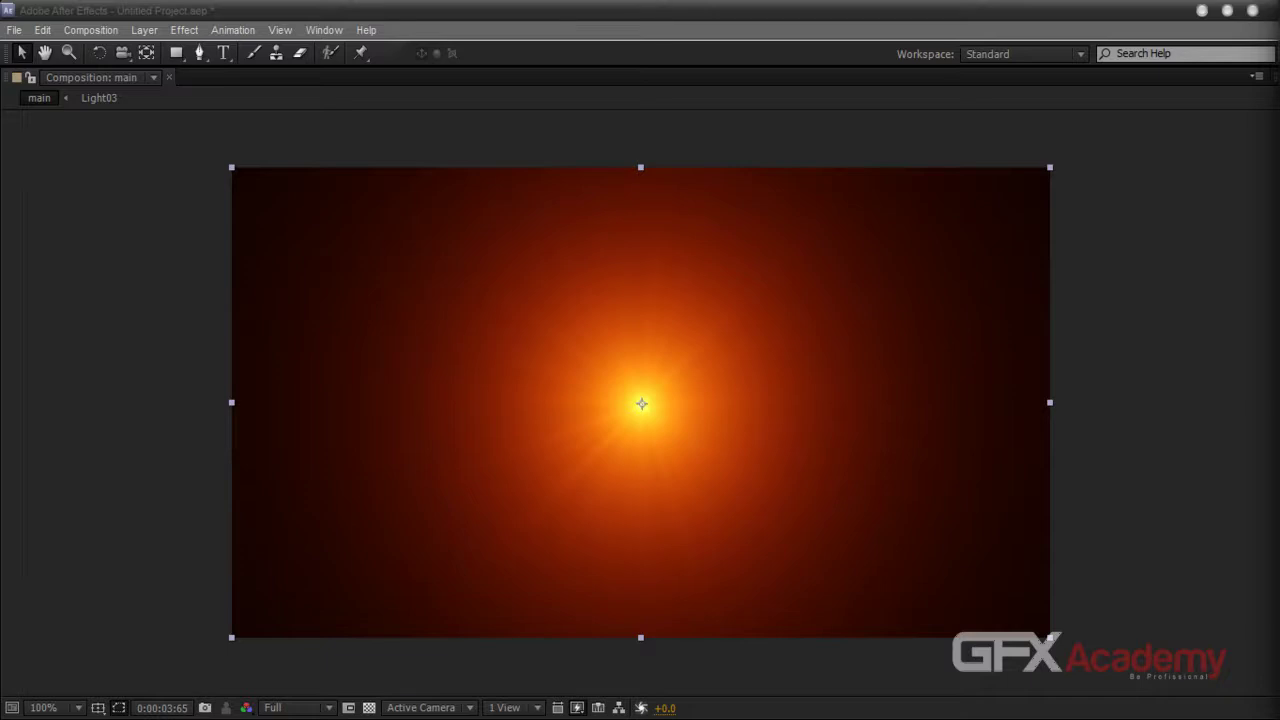
pyautogui.moveTo(638, 388); pyautogui.dragTo(884, 33)
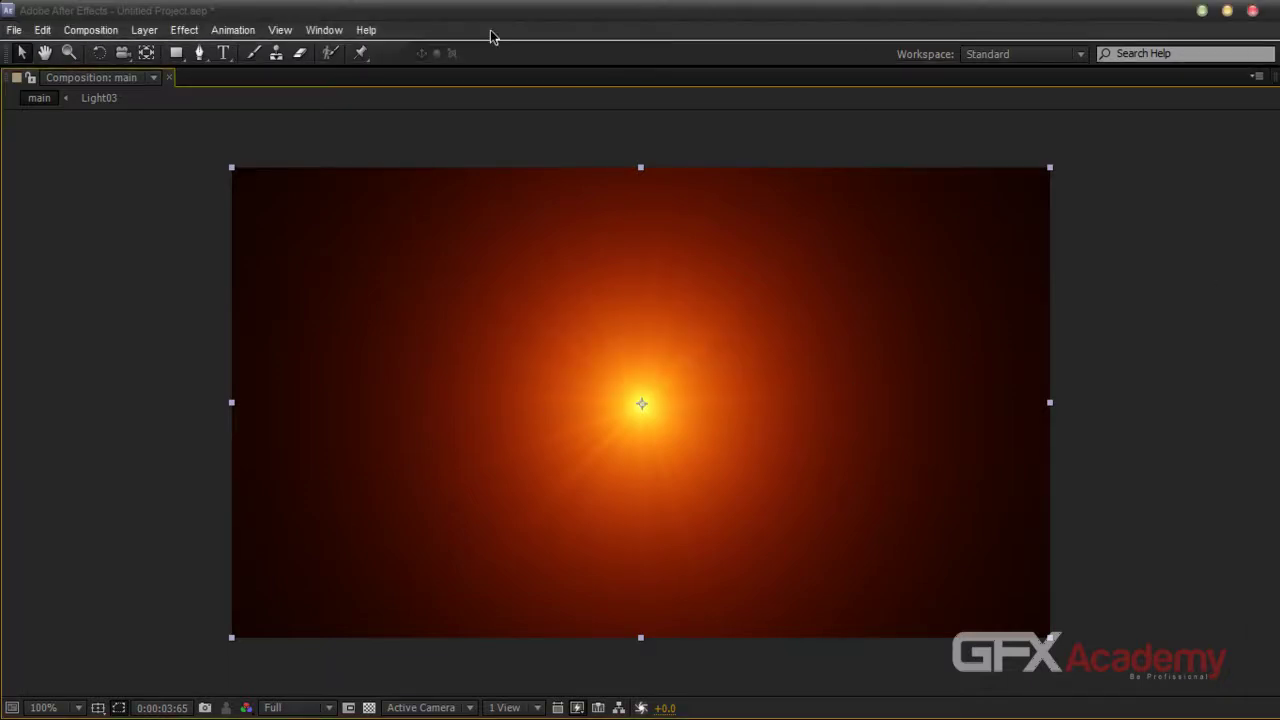
pyautogui.rightClick(520, 57)
pyautogui.click(480, 205)
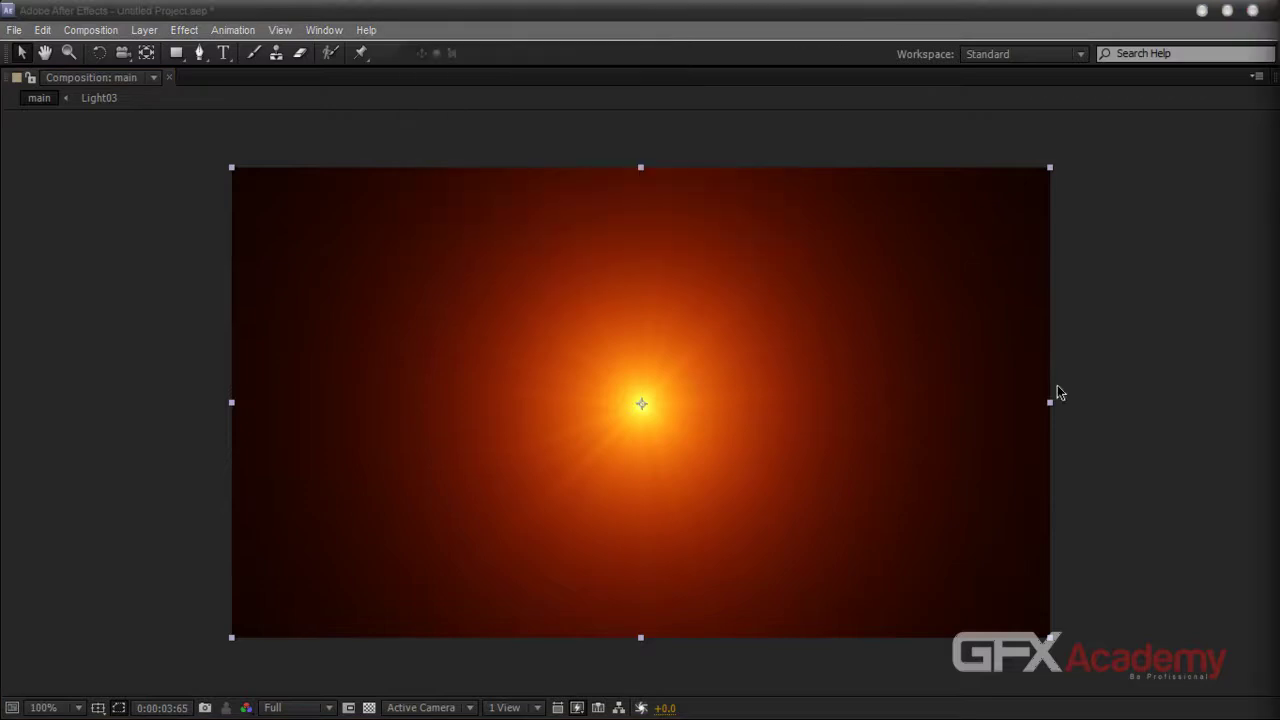
# Deselect the layer and preview the animation within the shortened work area
pyautogui.click(1096, 436)
pyautogui.press('space')
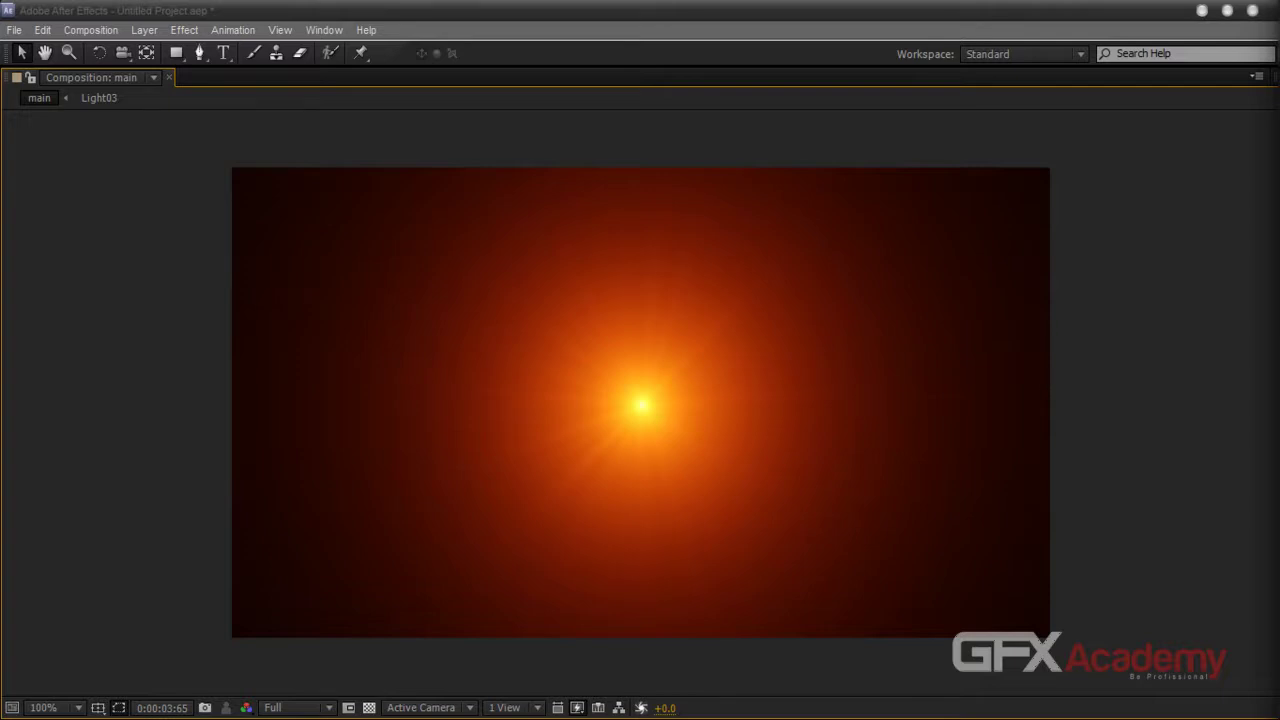
pyautogui.moveTo(640, 382); pyautogui.dragTo(890, 24)
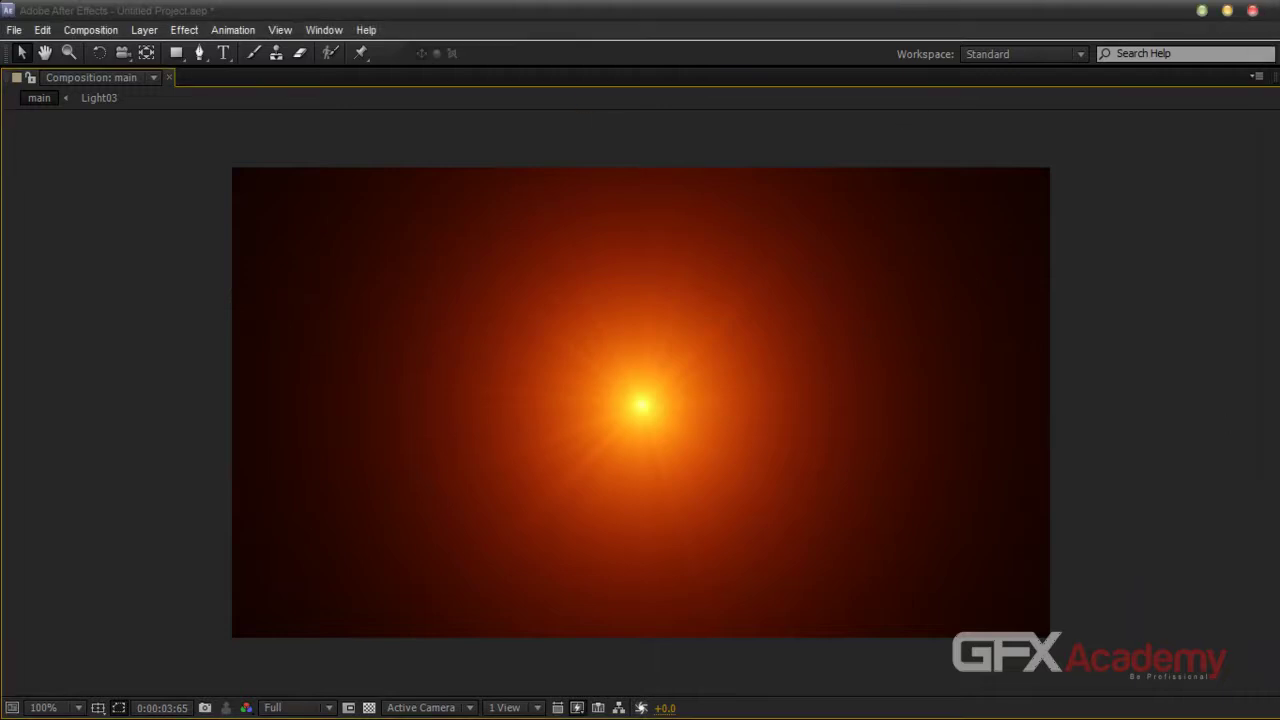
pyautogui.rightClick(447, 9)
pyautogui.click(494, 202)
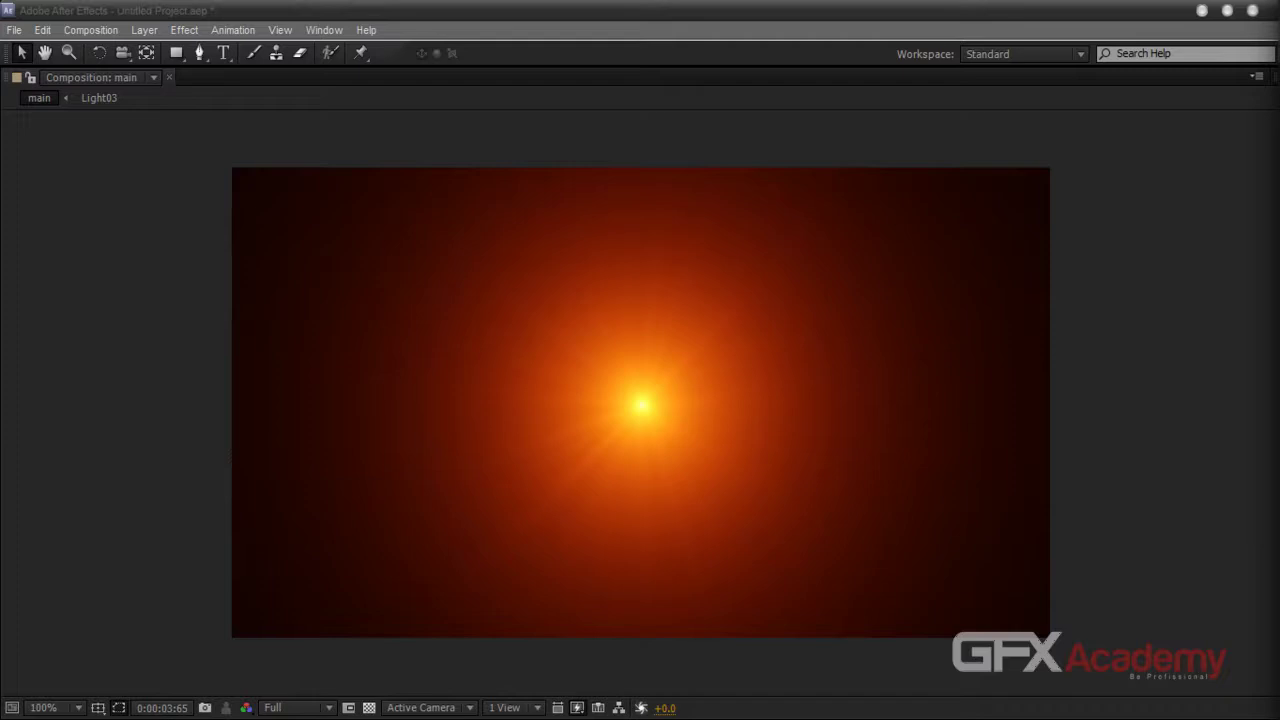
pyautogui.click(1121, 335)
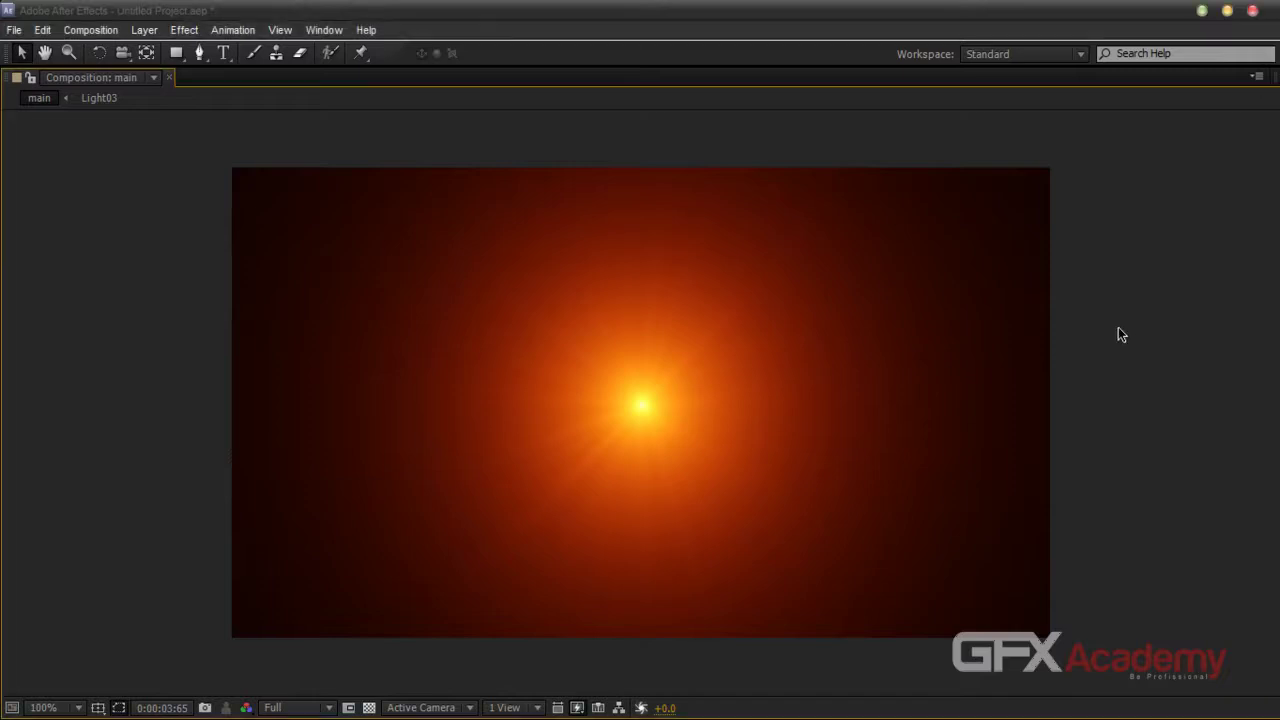